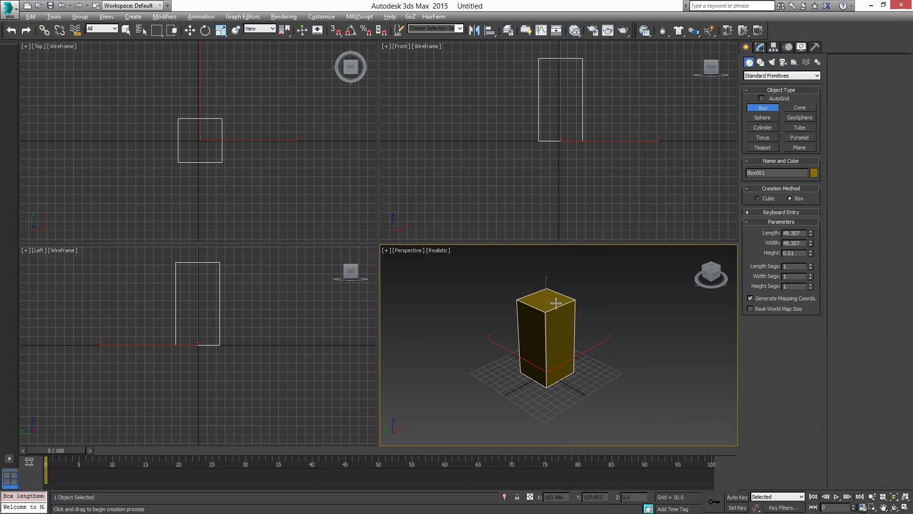
# Finish drawing a box about 49 by 49 units and about 130 units high in the Perspective view.
pyautogui.click(555, 287)
pyautogui.rightClick(566, 369)
pyautogui.moveTo(581, 375); pyautogui.dragTo(581, 420, button='middle')
pyautogui.scroll(3, 572, 372)
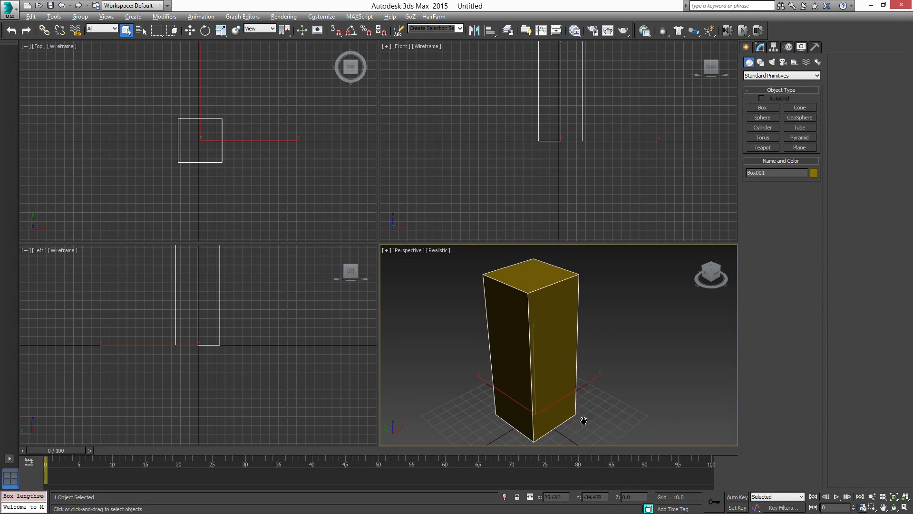
pyautogui.scroll(-3, 572, 423)
pyautogui.moveTo(597, 376); pyautogui.dragTo(571, 334, button='middle')
# Set the box's length to 30, width to 30 and height to 100.
pyautogui.click(761, 47)
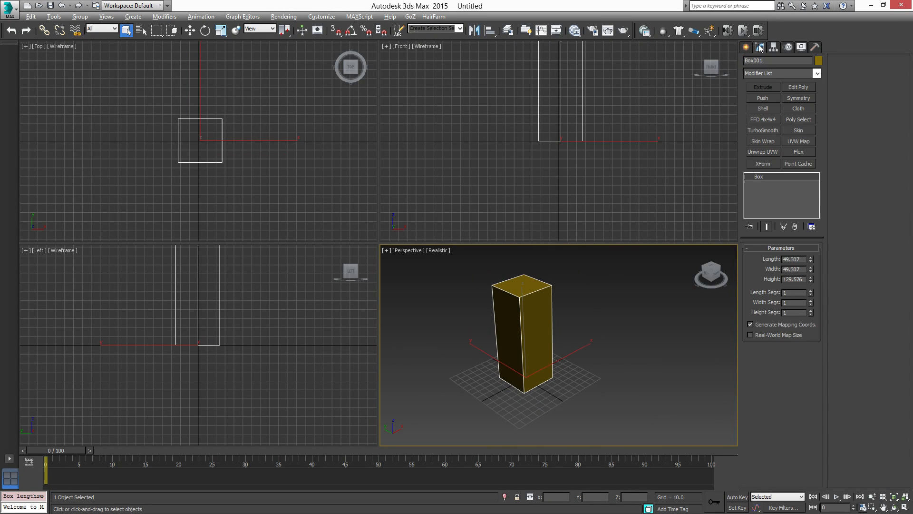
pyautogui.doubleClick(804, 259)
pyautogui.write('30')
pyautogui.press('Return')
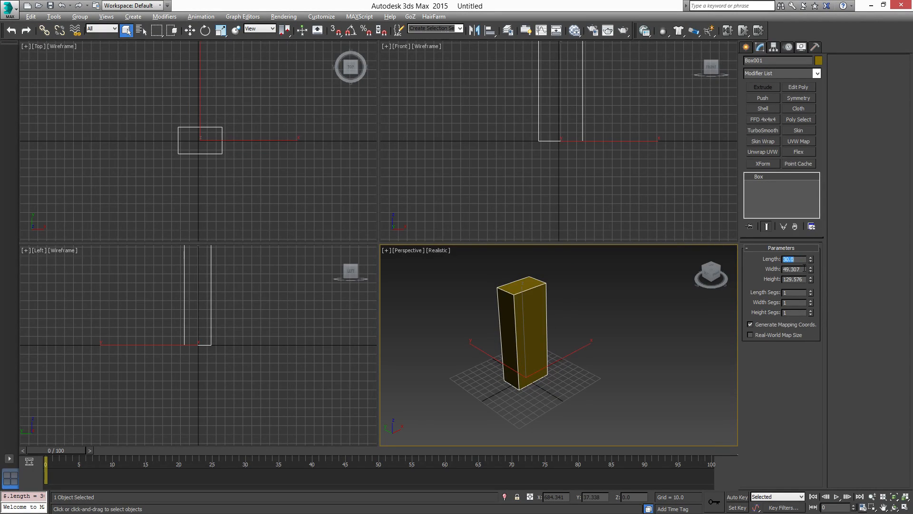
pyautogui.press('Tab')
pyautogui.write('30')
pyautogui.press('Return')
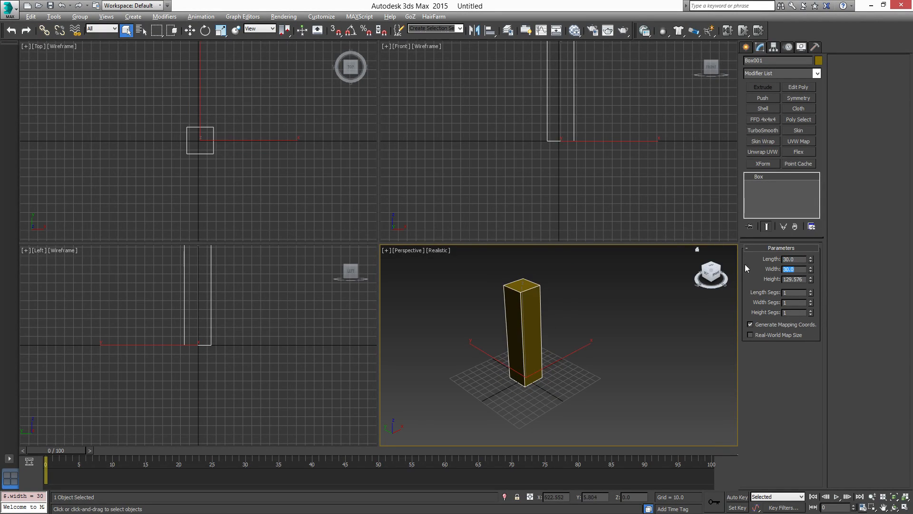
pyautogui.doubleClick(803, 279)
pyautogui.write('100')
pyautogui.press('Return')
# Maximize the Perspective view and display edged faces on the box.
pyautogui.moveTo(567, 363); pyautogui.dragTo(599, 394, button='middle')
pyautogui.scroll(5, 575, 361)
pyautogui.hotkey('alt', 'w')
pyautogui.scroll(-8, 601, 397)
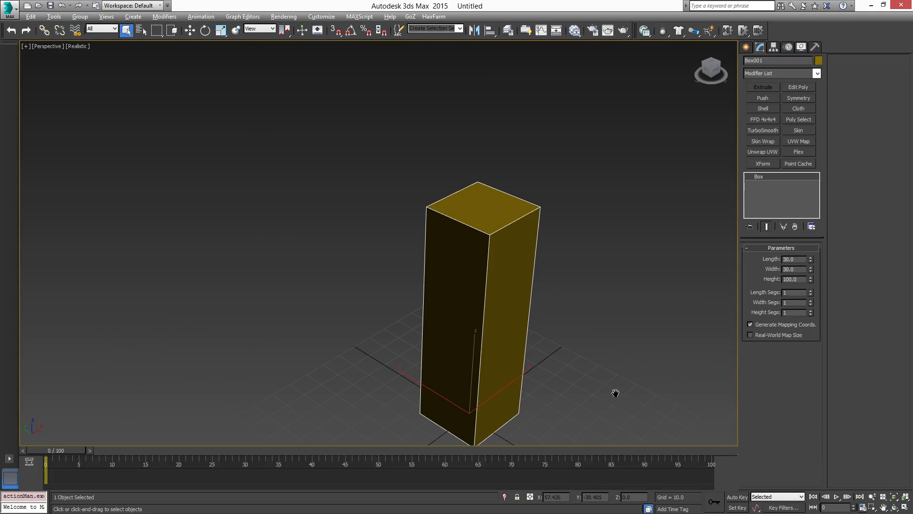
pyautogui.scroll(1, 508, 290)
pyautogui.keyDown('alt'); pyautogui.moveTo(508, 301); pyautogui.dragTo(527, 281, button='middle'); pyautogui.keyUp('alt')
pyautogui.press('F4')
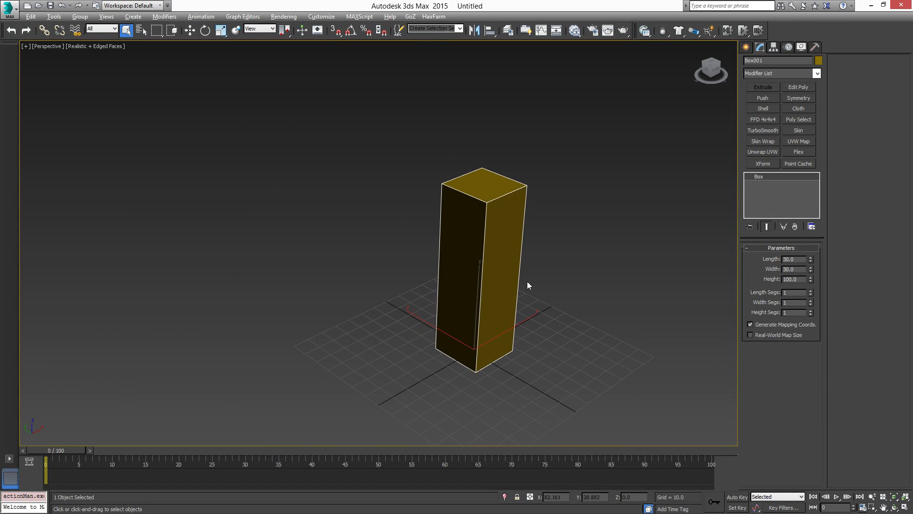
# Set the box's height segments to 7.
pyautogui.click(811, 310)
pyautogui.click(812, 311)
pyautogui.click(812, 310)
pyautogui.click(812, 310)
pyautogui.click(811, 310)
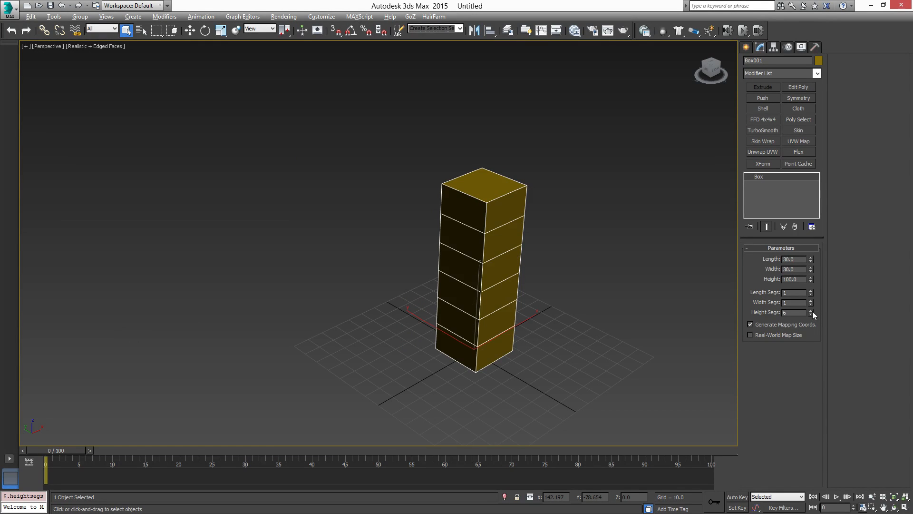
pyautogui.click(812, 311)
pyautogui.moveTo(486, 345); pyautogui.dragTo(452, 322, button='middle')
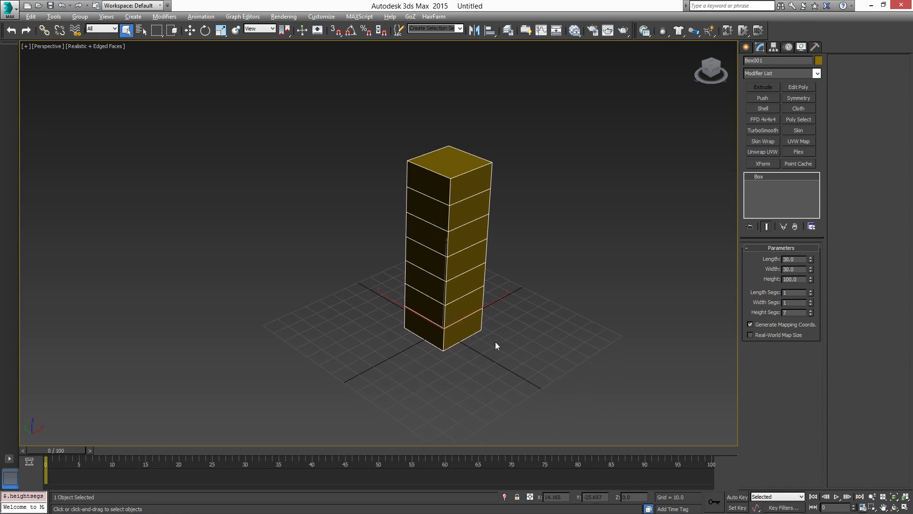
# Set the box's width segments and length segments to 3 each.
pyautogui.click(811, 300)
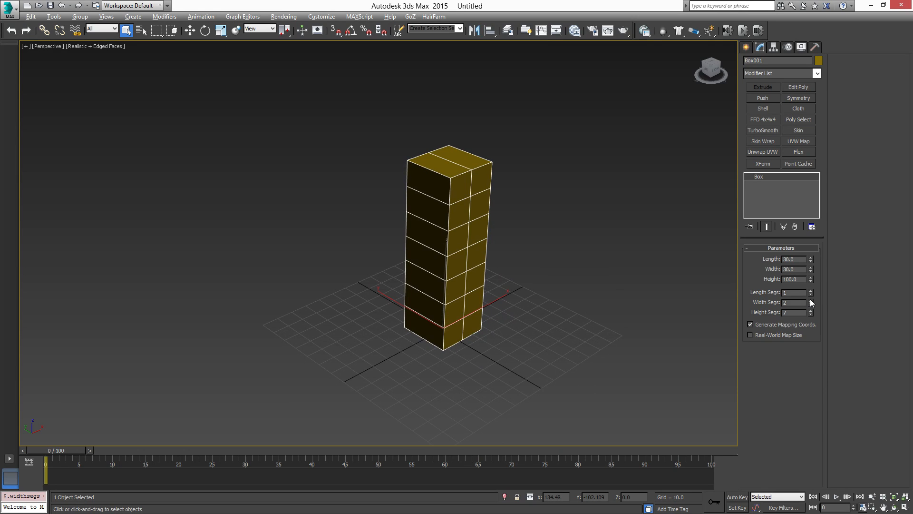
pyautogui.click(811, 300)
pyautogui.click(811, 291)
pyautogui.click(812, 291)
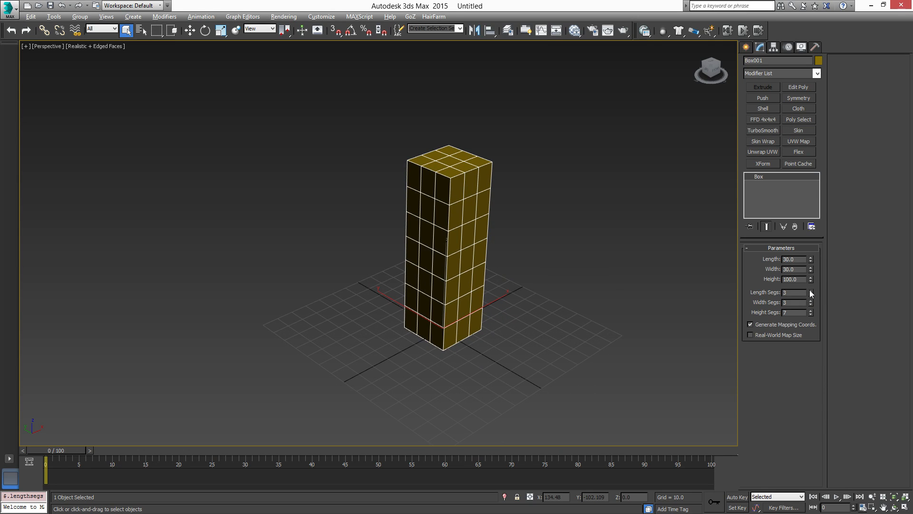
pyautogui.keyDown('alt'); pyautogui.moveTo(554, 351); pyautogui.dragTo(520, 354, button='middle'); pyautogui.keyUp('alt')
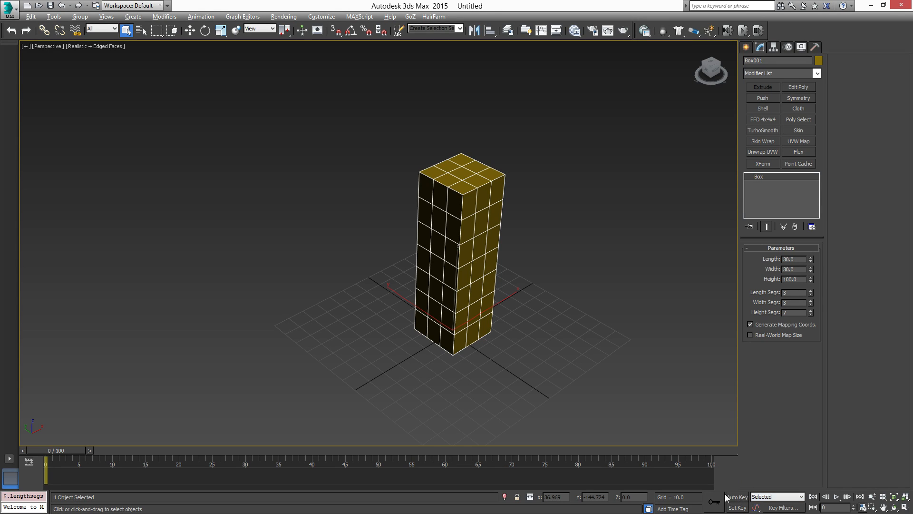
# Turn on Auto Key and, at frame 20, move the box to about X 27, Y 128.
pyautogui.click(740, 497)
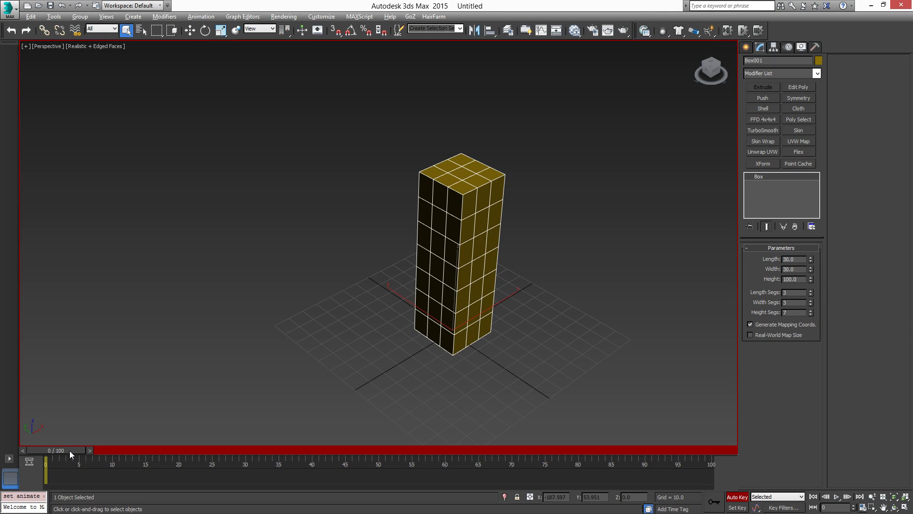
pyautogui.moveTo(69, 450); pyautogui.dragTo(195, 460)
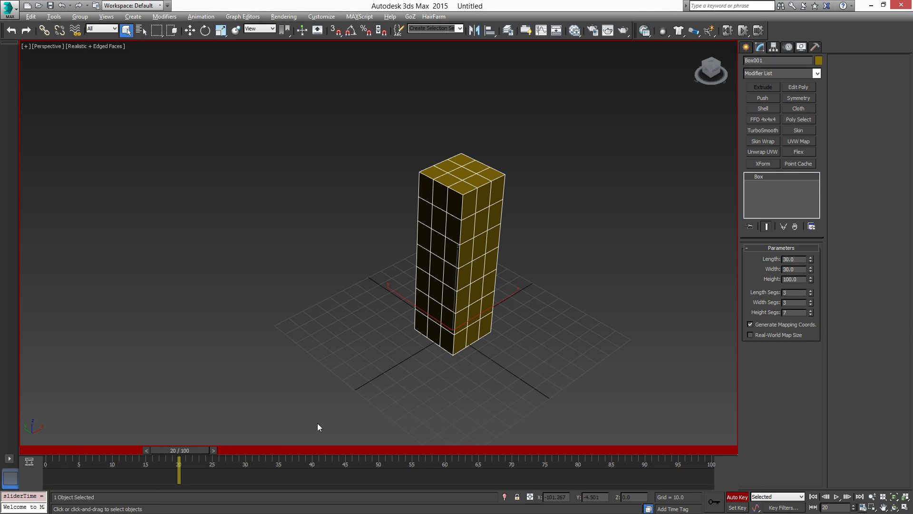
pyautogui.press('w')
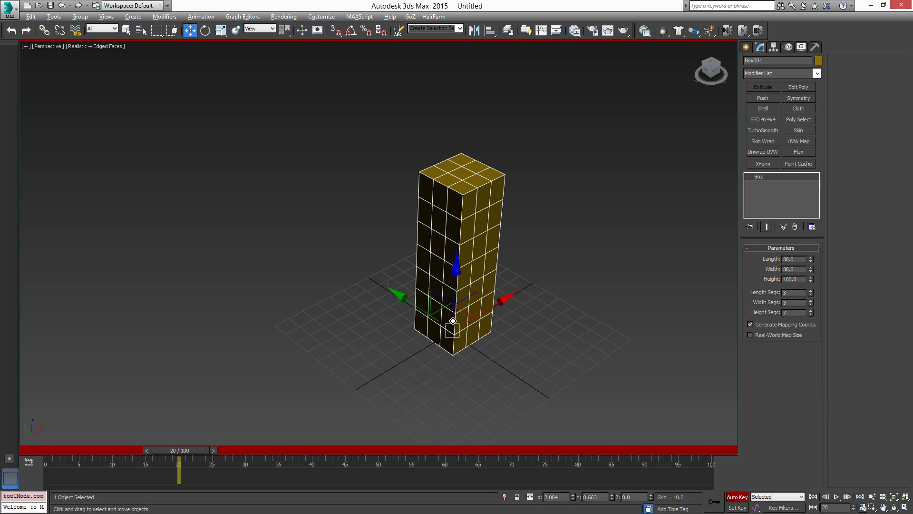
pyautogui.moveTo(440, 309); pyautogui.dragTo(328, 200)
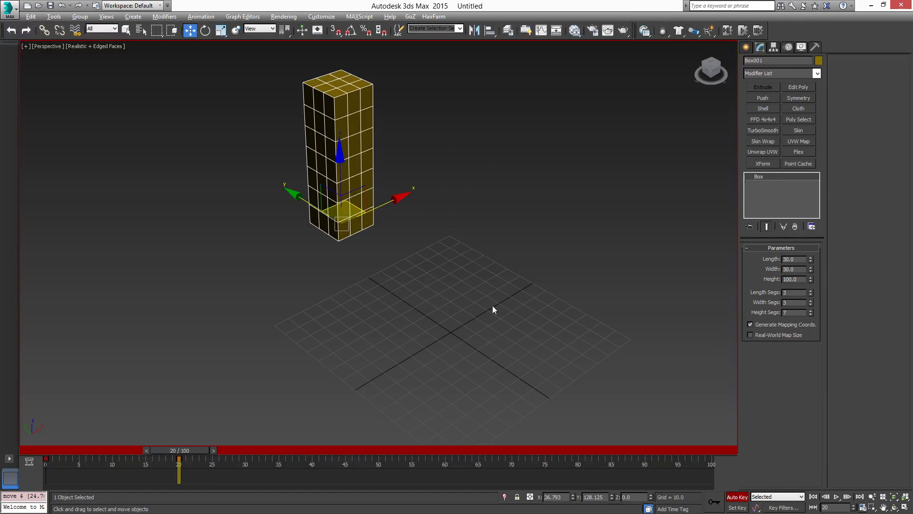
pyautogui.moveTo(227, 468); pyautogui.dragTo(38, 476)
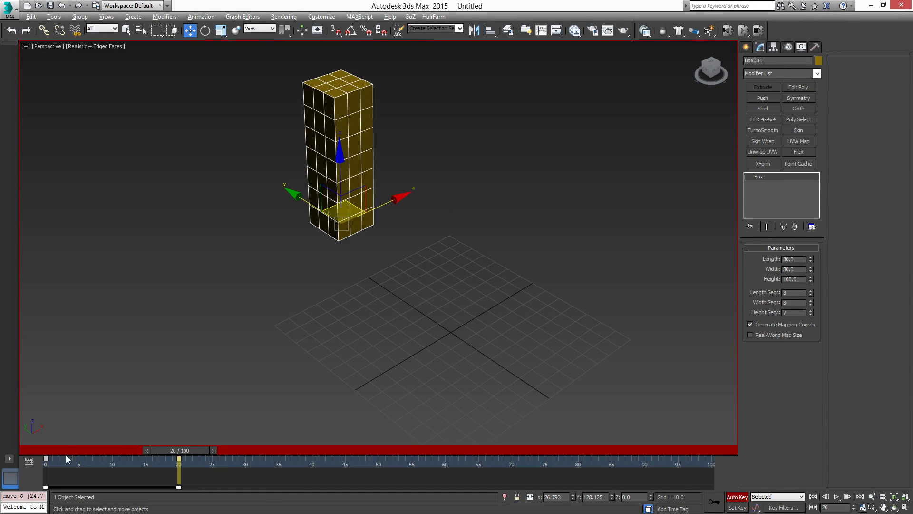
# Deselect the box and select it again to check when its keys show on the timeline.
pyautogui.click(352, 338)
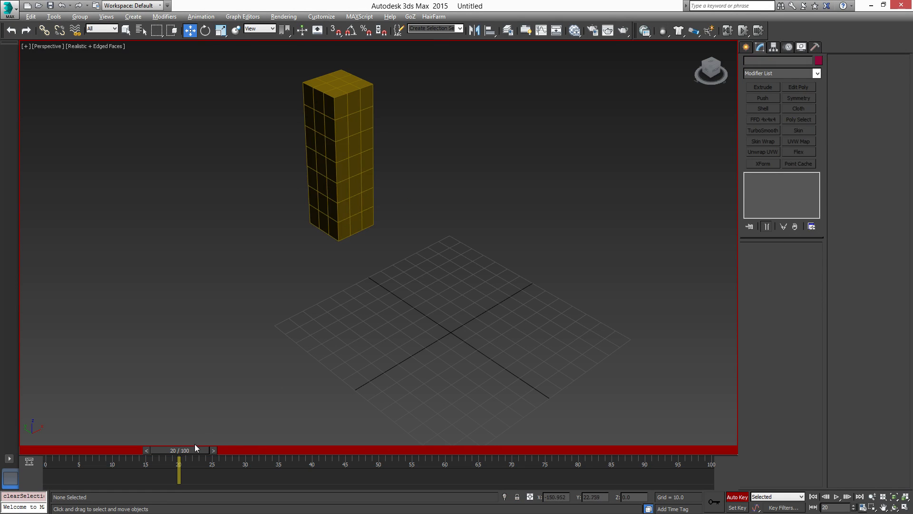
pyautogui.moveTo(195, 457)
pyautogui.mouseDown()
pyautogui.moveTo(33, 452)
pyautogui.moveTo(254, 444)
pyautogui.moveTo(27, 439)
pyautogui.moveTo(221, 441)
pyautogui.moveTo(113, 444)
pyautogui.moveTo(211, 445)
pyautogui.moveTo(203, 449)
pyautogui.mouseUp()
pyautogui.press('w')
pyautogui.click(333, 181)
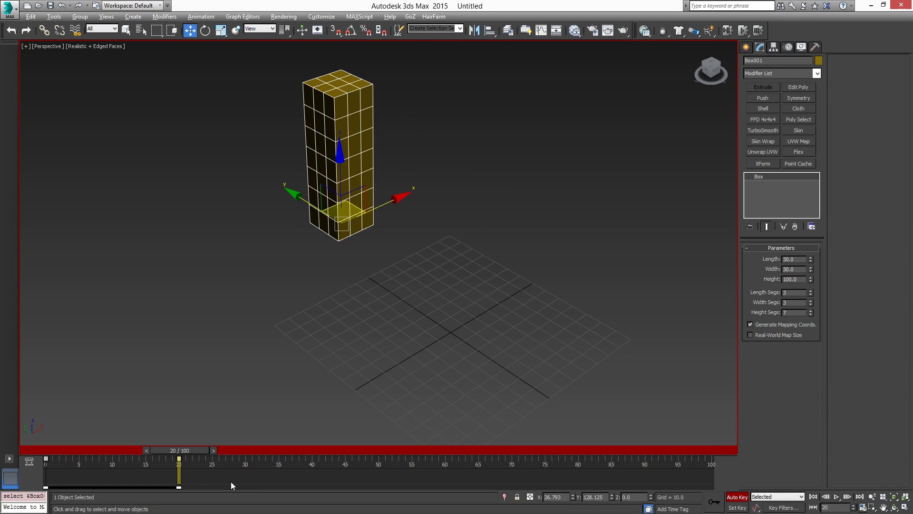
# Undo the keyframed move of the box and keep the time slider at frame 20.
pyautogui.hotkey('ctrl', 'z')
pyautogui.hotkey('ctrl', 'z')
pyautogui.hotkey('ctrl', 'z')
pyautogui.hotkey('ctrl', 'z')
pyautogui.moveTo(207, 450)
pyautogui.mouseDown()
pyautogui.moveTo(59, 459)
pyautogui.moveTo(204, 458)
pyautogui.mouseUp()
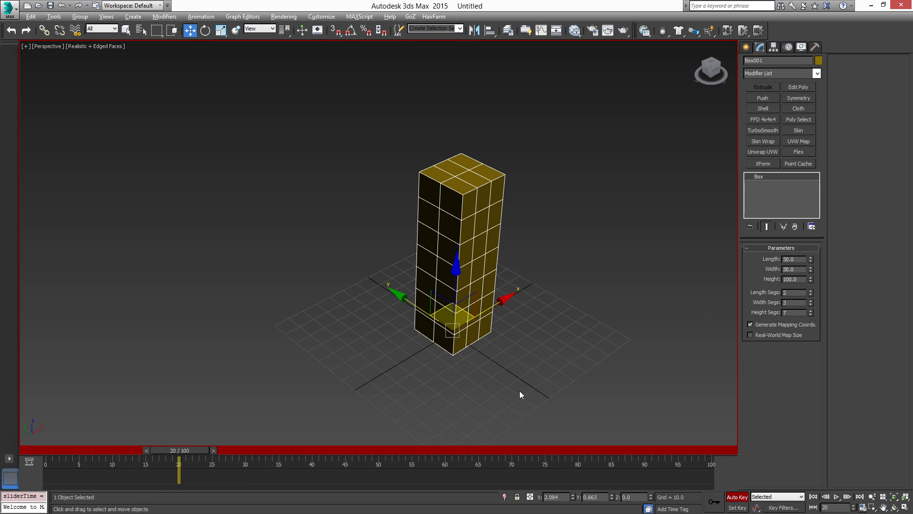
# Switch from Auto Key to Set Key mode and move the box at frame 20 to about X 42, Y 146.
pyautogui.moveTo(520, 391); pyautogui.dragTo(481, 383, button='middle')
pyautogui.click(740, 497)
pyautogui.click(742, 508)
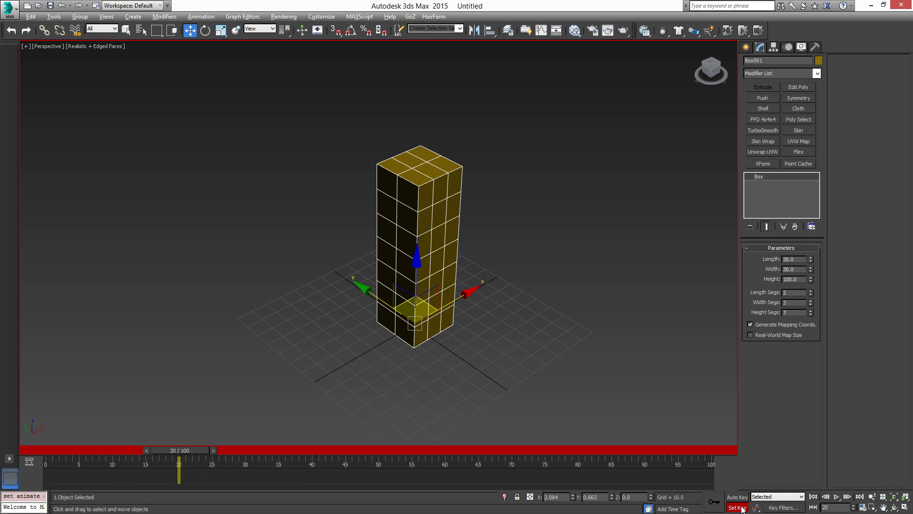
pyautogui.moveTo(480, 379); pyautogui.dragTo(397, 400, button='middle')
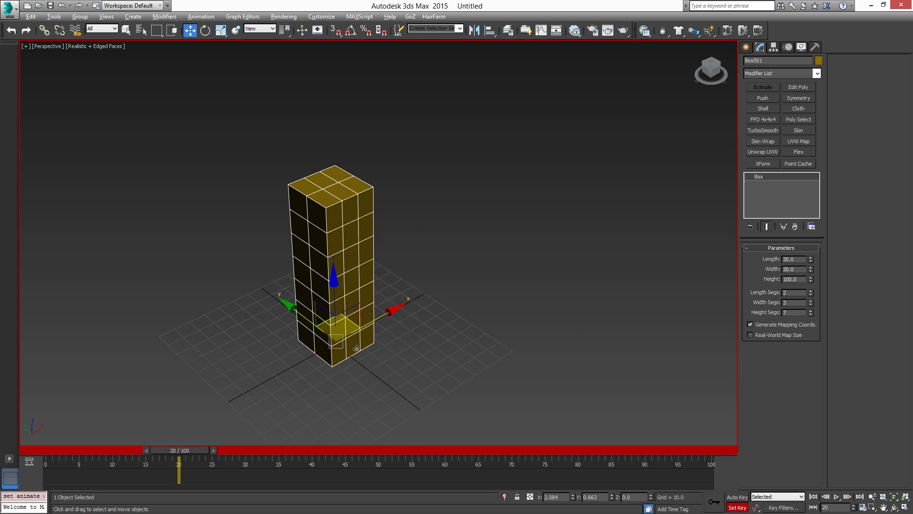
pyautogui.moveTo(346, 329); pyautogui.dragTo(614, 234)
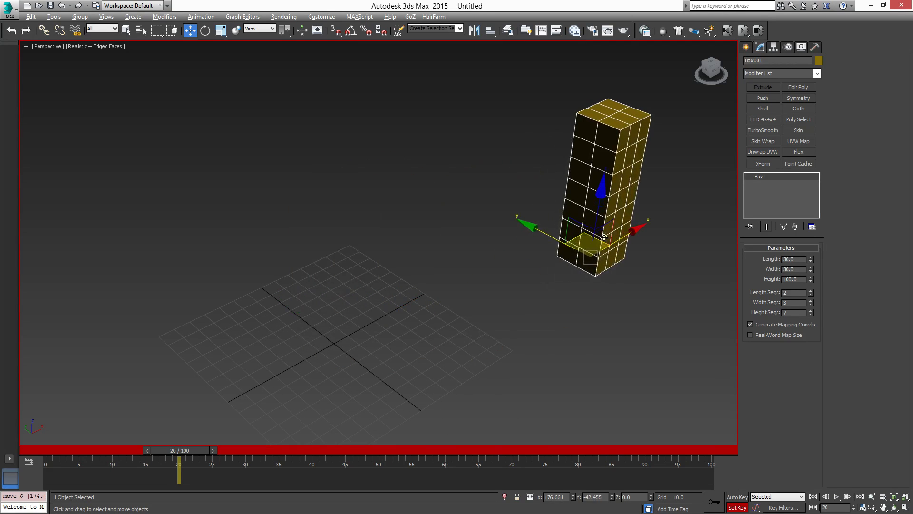
pyautogui.moveTo(612, 286); pyautogui.dragTo(612, 337, button='middle')
pyautogui.moveTo(590, 288); pyautogui.dragTo(251, 238)
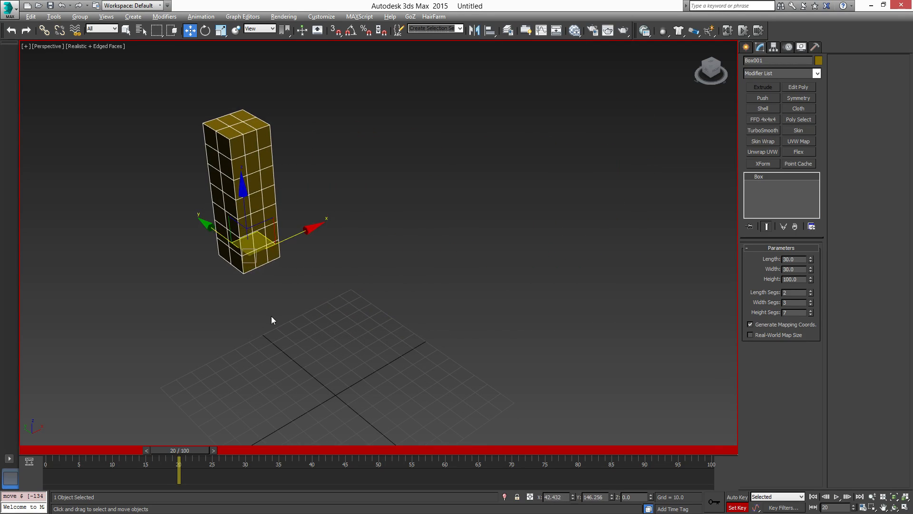
pyautogui.moveTo(275, 436); pyautogui.dragTo(349, 350, button='middle')
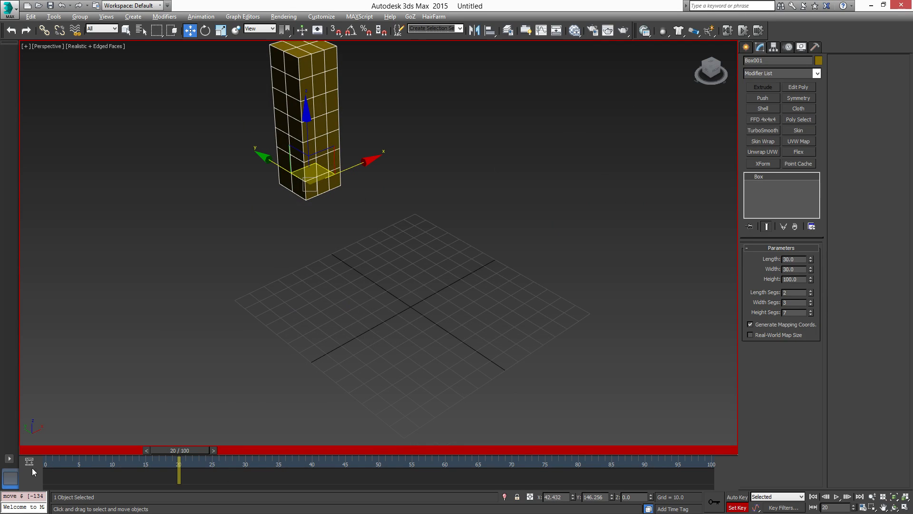
pyautogui.moveTo(228, 421); pyautogui.dragTo(243, 443, button='middle')
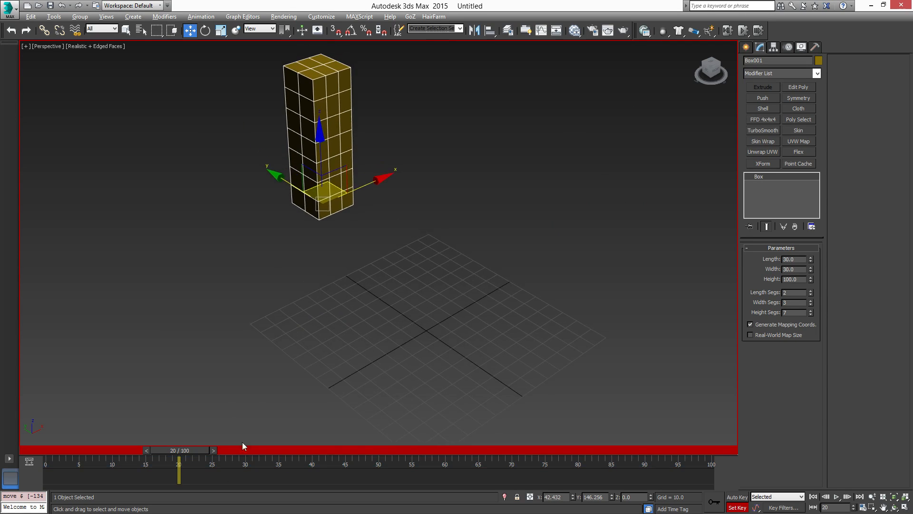
# Scrub the timeline to discard the unkeyed move, and move the box to about X 122, Y -42 at frame 20.
pyautogui.moveTo(203, 450)
pyautogui.mouseDown()
pyautogui.moveTo(76, 453)
pyautogui.moveTo(210, 461)
pyautogui.mouseUp()
pyautogui.press('w')
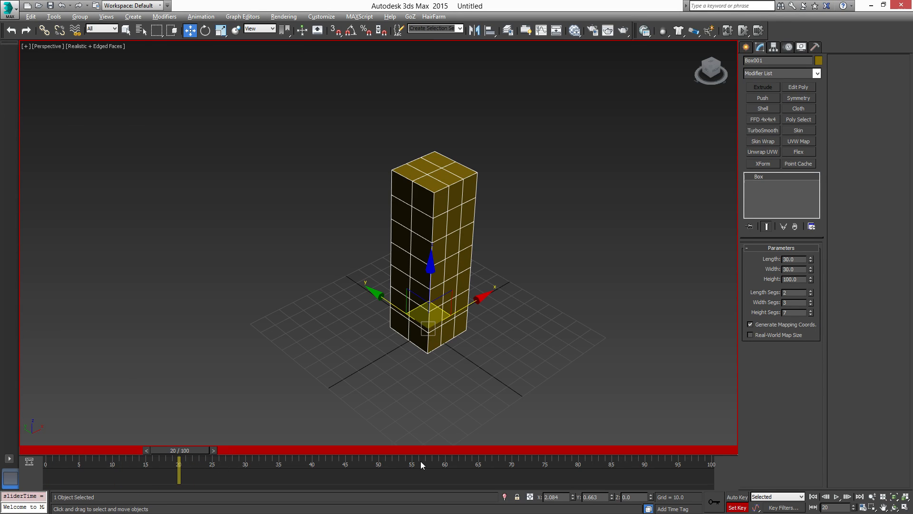
pyautogui.moveTo(415, 309); pyautogui.dragTo(675, 353)
pyautogui.click(714, 500)
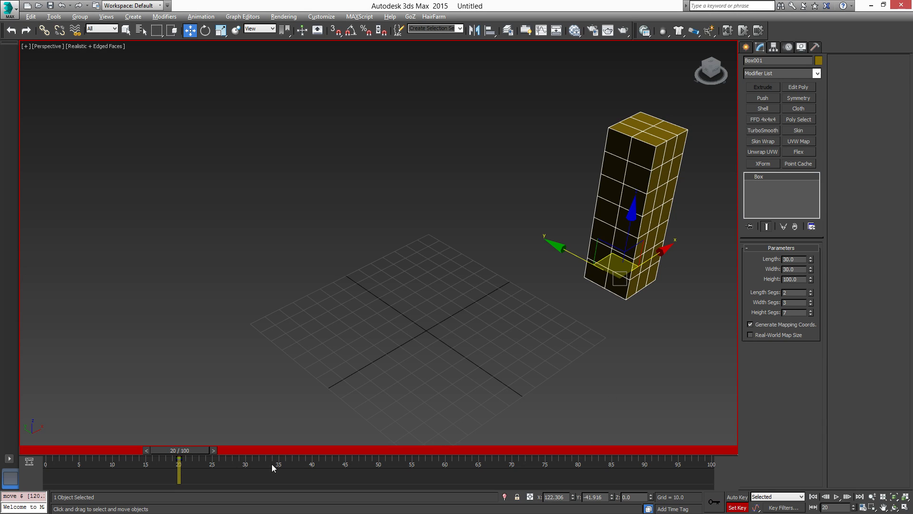
pyautogui.click(214, 450)
pyautogui.moveTo(234, 446); pyautogui.dragTo(211, 439)
pyautogui.moveTo(689, 283); pyautogui.dragTo(525, 279, button='middle')
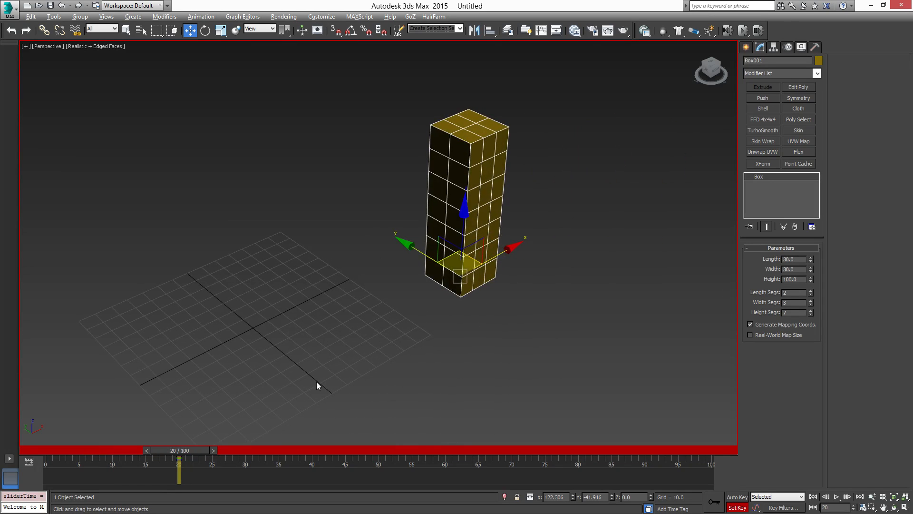
pyautogui.moveTo(230, 432); pyautogui.dragTo(544, 306, button='middle')
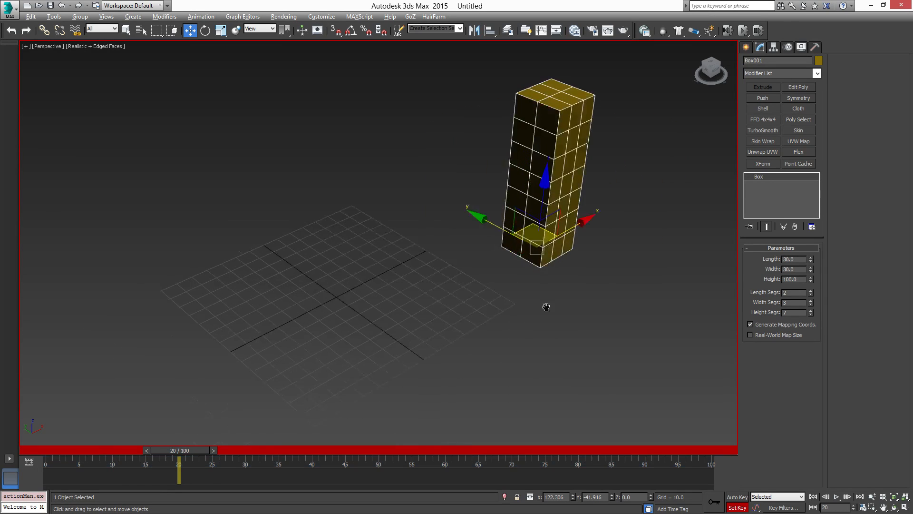
# Turn off Set Key mode and reset the box's X and Y position to 0.
pyautogui.click(739, 509)
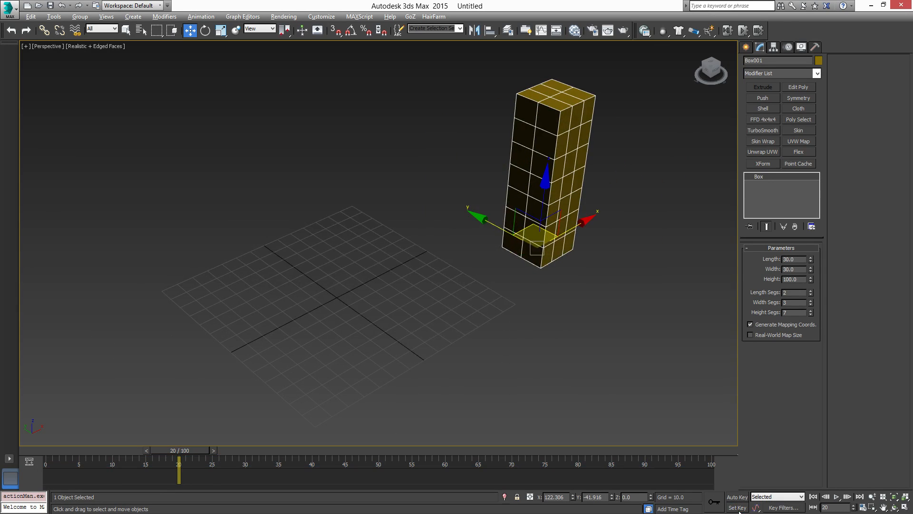
pyautogui.rightClick(573, 497)
pyautogui.rightClick(613, 497)
pyautogui.moveTo(247, 399); pyautogui.dragTo(375, 396, button='middle')
# Set a key for the box at frame 0 and advance the time slider to frame 2.
pyautogui.moveTo(195, 453); pyautogui.dragTo(64, 450)
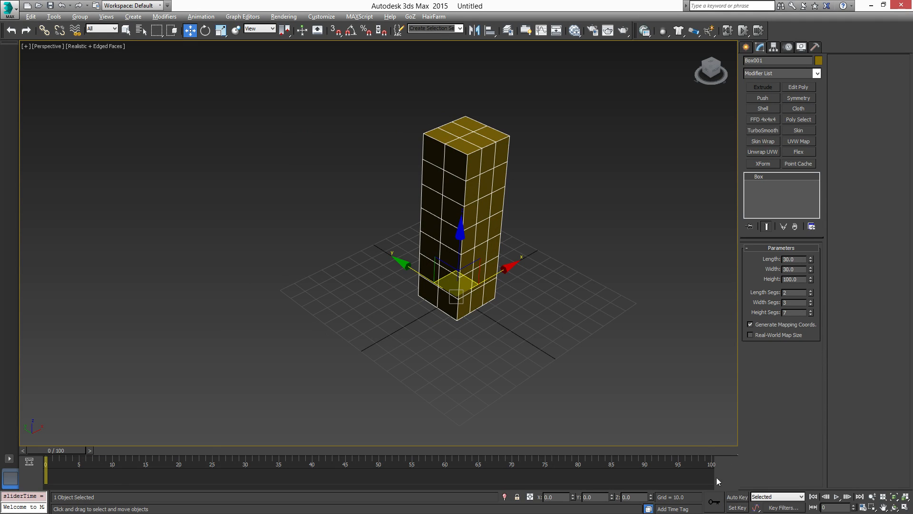
pyautogui.click(716, 504)
pyautogui.moveTo(73, 450); pyautogui.dragTo(84, 452)
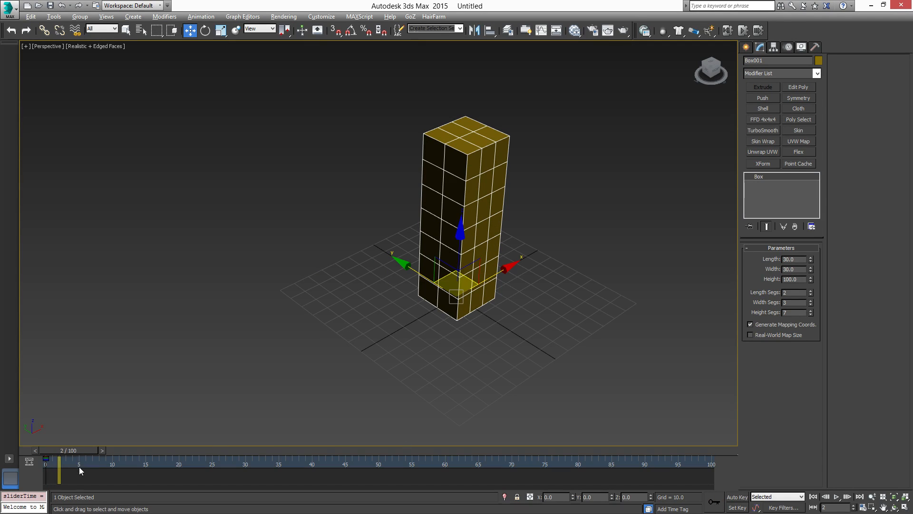
pyautogui.moveTo(37, 474); pyautogui.dragTo(37, 475)
pyautogui.click(94, 467)
# Cycle through the Rotate, Uniform Scale and Move tools on the box, ending with Rotate active.
pyautogui.click(205, 31)
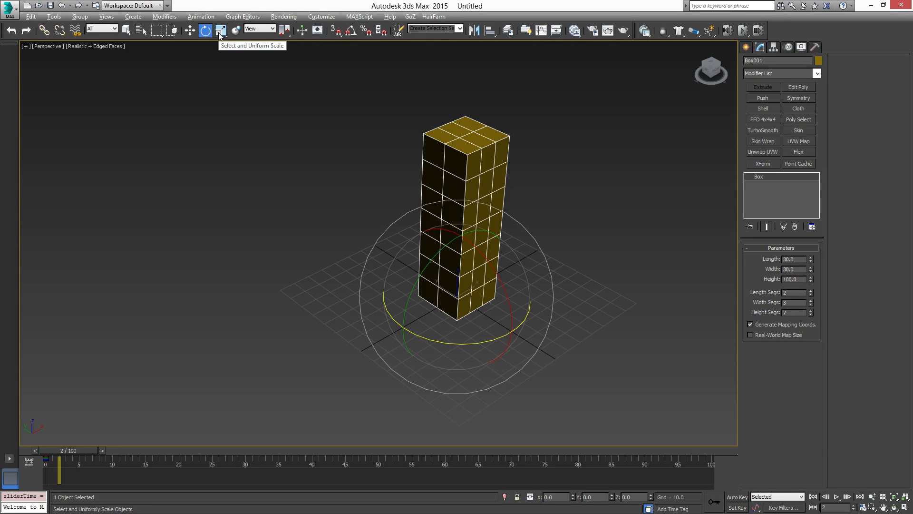
pyautogui.click(221, 31)
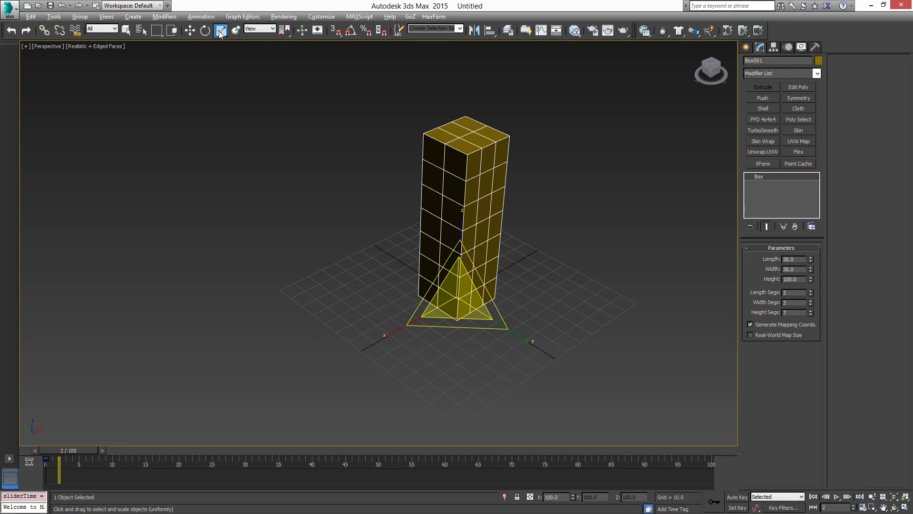
pyautogui.press('e')
pyautogui.press('w')
pyautogui.press('e')
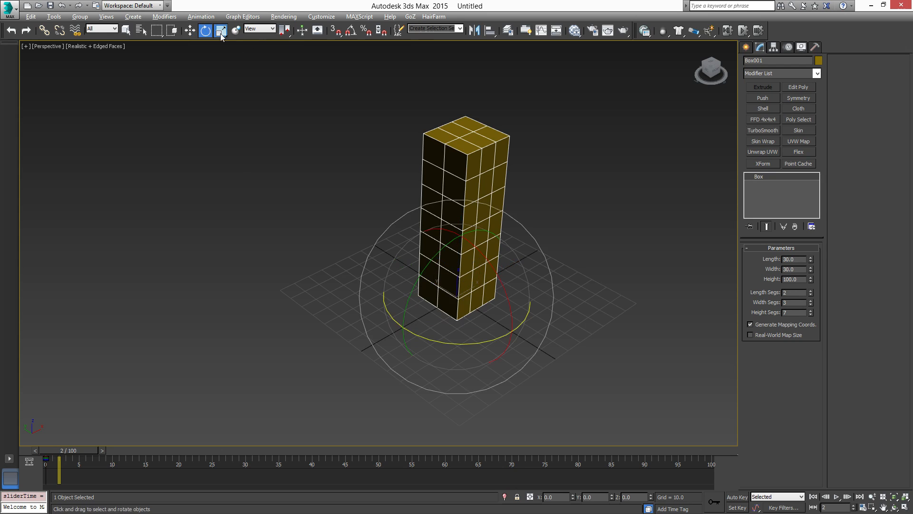
# Turn on Auto Key and move the box to about X 87 at frame 10.
pyautogui.click(221, 32)
pyautogui.click(190, 32)
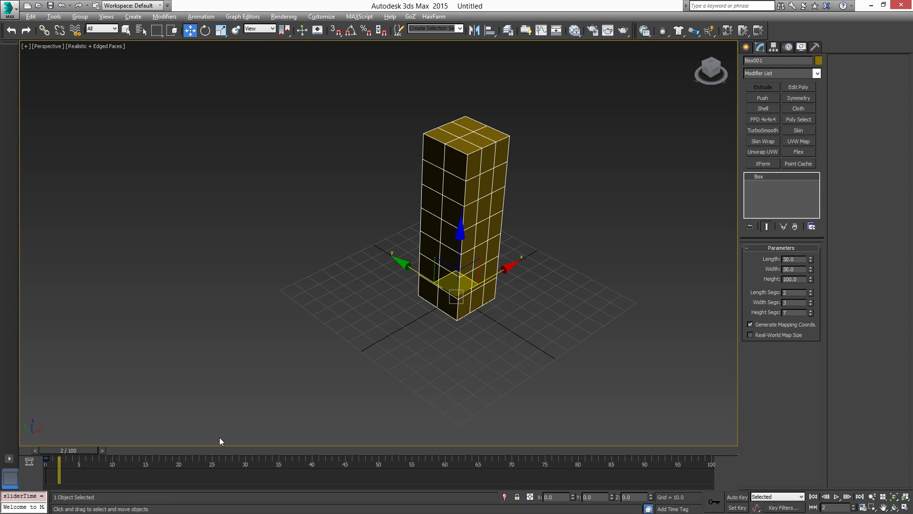
pyautogui.moveTo(72, 450); pyautogui.dragTo(124, 453)
pyautogui.moveTo(540, 323); pyautogui.dragTo(480, 318, button='middle')
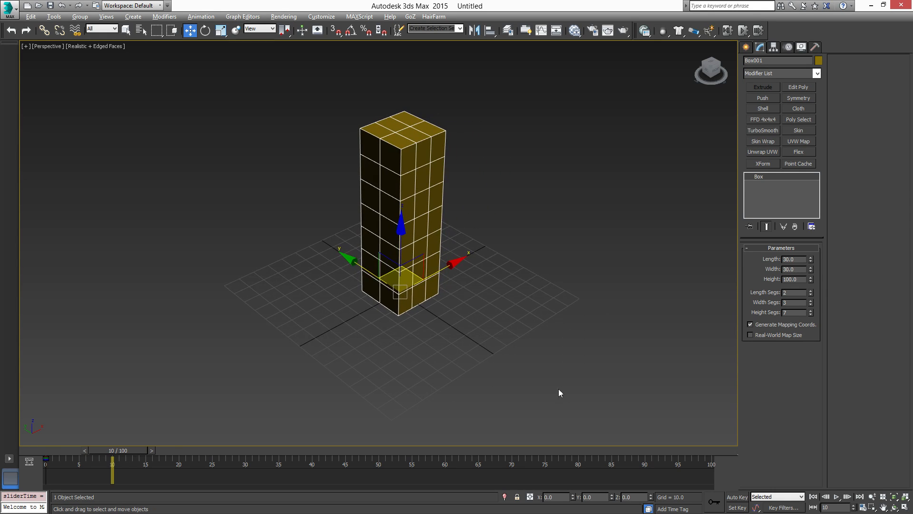
pyautogui.click(736, 497)
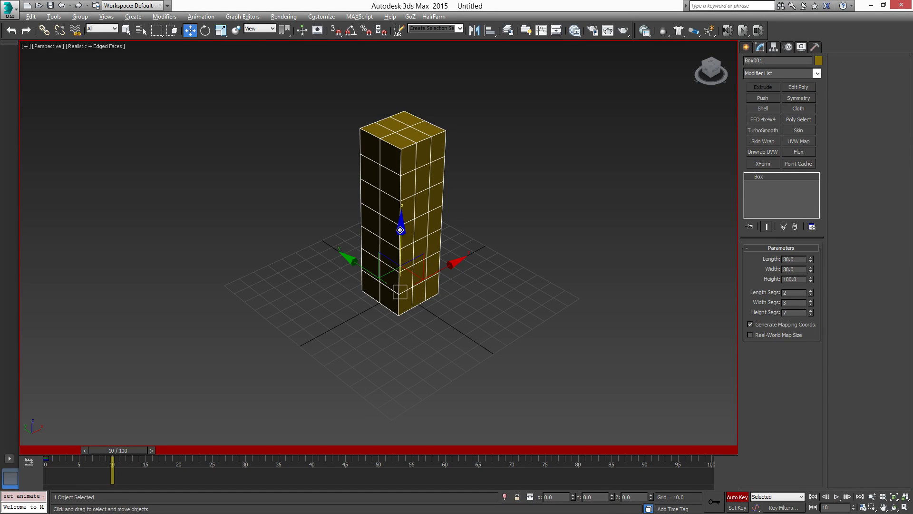
pyautogui.moveTo(453, 265); pyautogui.dragTo(573, 215)
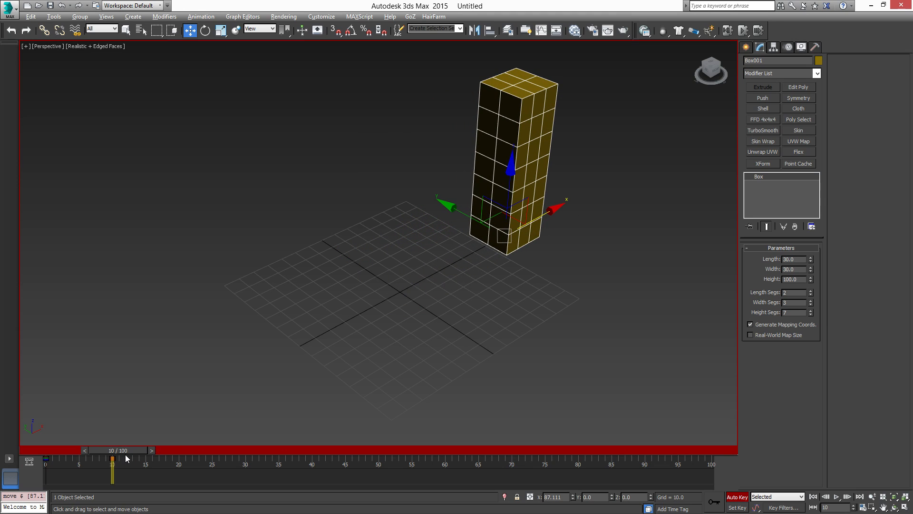
# Turn on Angle Snap and rotate the box 90 degrees about its Y axis at frame 15.
pyautogui.moveTo(126, 452); pyautogui.dragTo(157, 452)
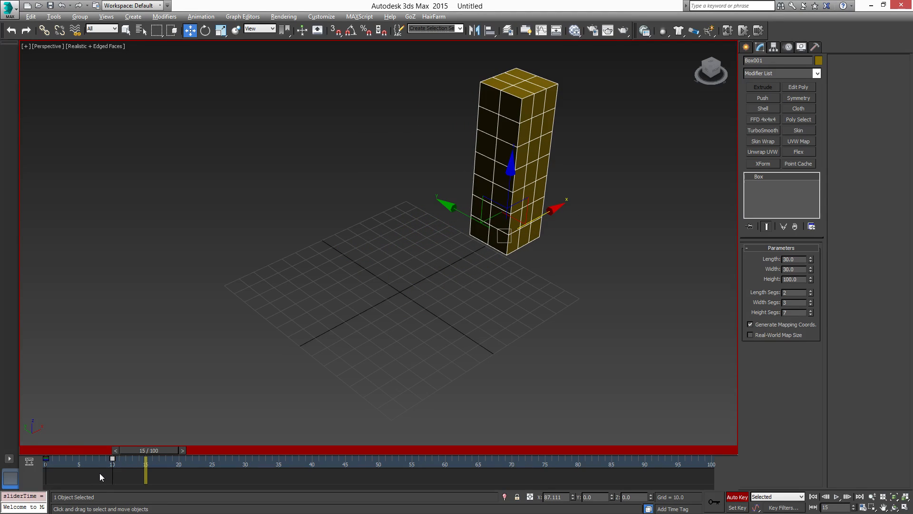
pyautogui.moveTo(555, 227); pyautogui.dragTo(457, 280, button='middle')
pyautogui.press('e')
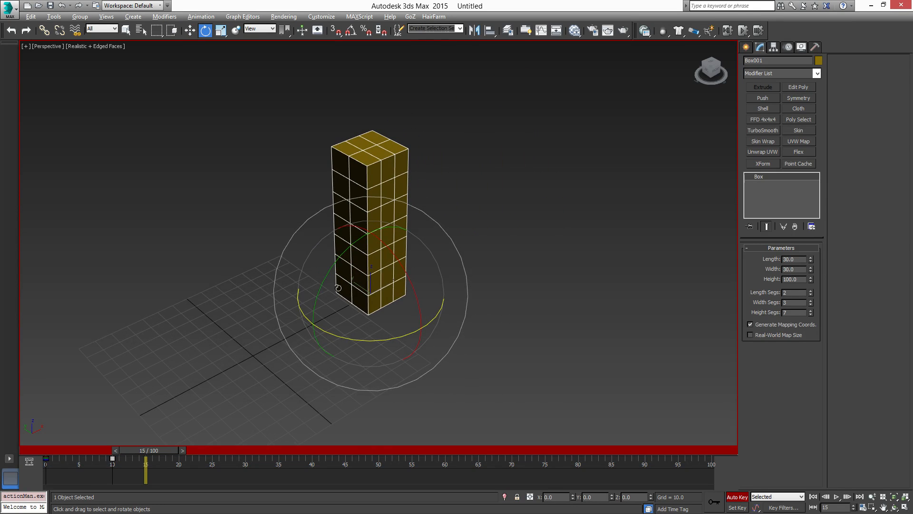
pyautogui.moveTo(318, 291); pyautogui.dragTo(412, 240)
pyautogui.rightClick(413, 241)
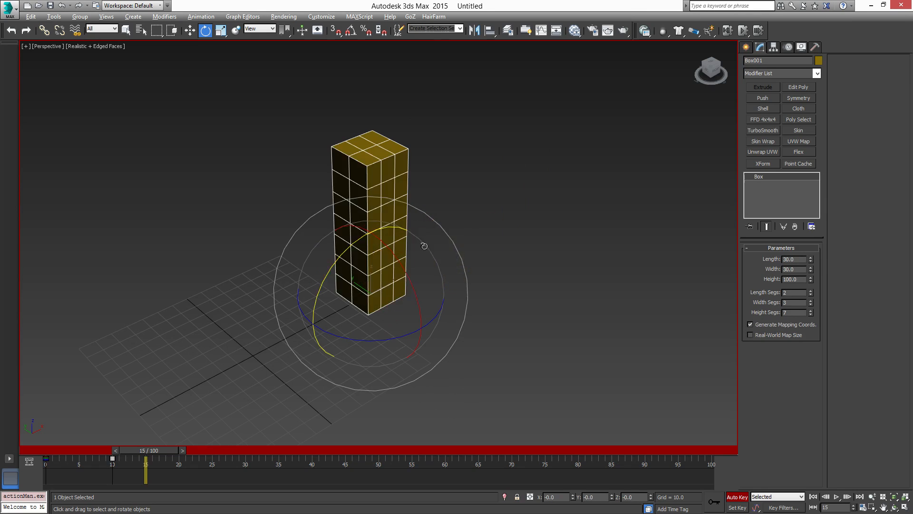
pyautogui.click(351, 31)
pyautogui.moveTo(322, 290); pyautogui.dragTo(354, 257)
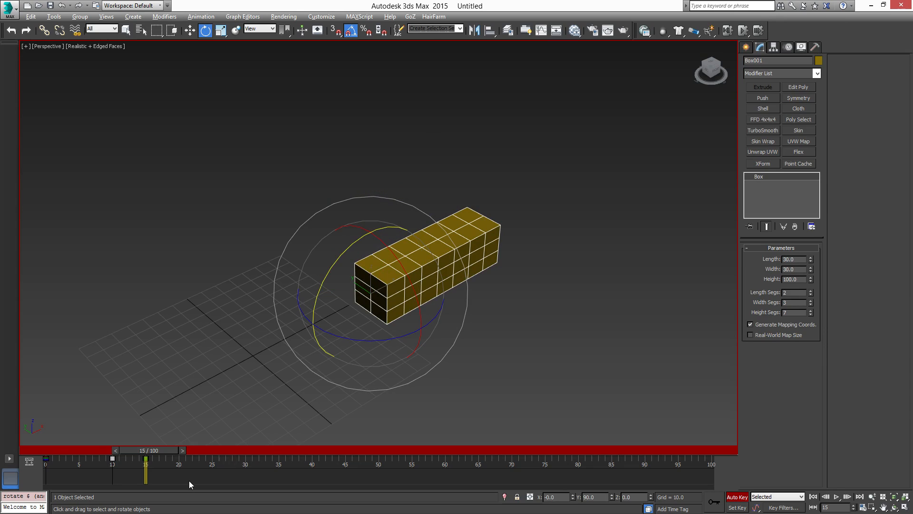
pyautogui.moveTo(131, 474); pyautogui.dragTo(131, 475)
# Scale the box along its height to about 32 percent at frame 20.
pyautogui.moveTo(166, 447); pyautogui.dragTo(207, 454)
pyautogui.press('e')
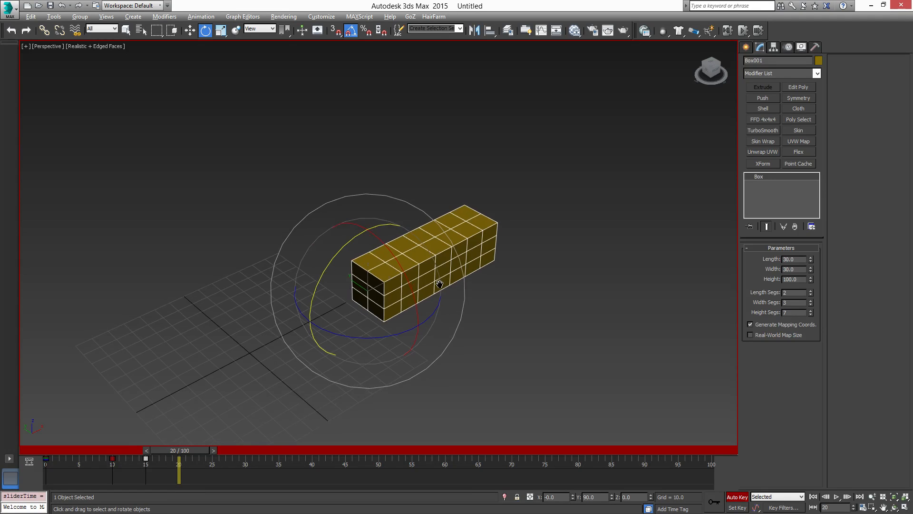
pyautogui.moveTo(346, 201); pyautogui.dragTo(333, 188, button='middle')
pyautogui.press('r')
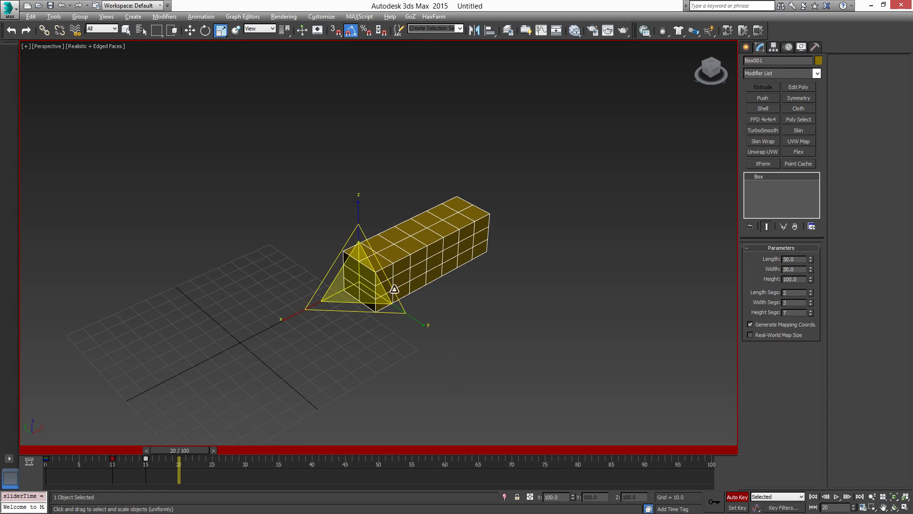
pyautogui.moveTo(281, 320); pyautogui.dragTo(332, 308)
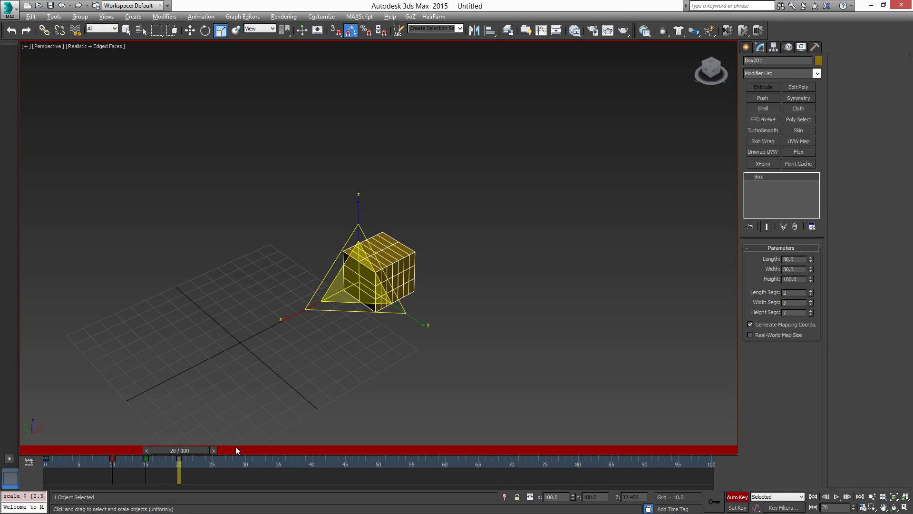
# Scrub the timeline between frames 0 and 25 to review the box's move, rotation and scale keys.
pyautogui.moveTo(198, 453); pyautogui.dragTo(234, 453)
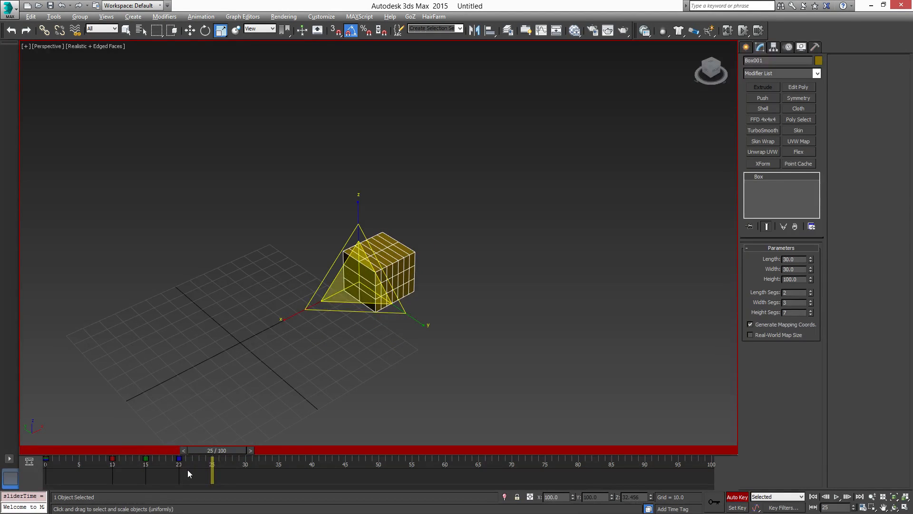
pyautogui.moveTo(187, 469); pyautogui.dragTo(90, 475)
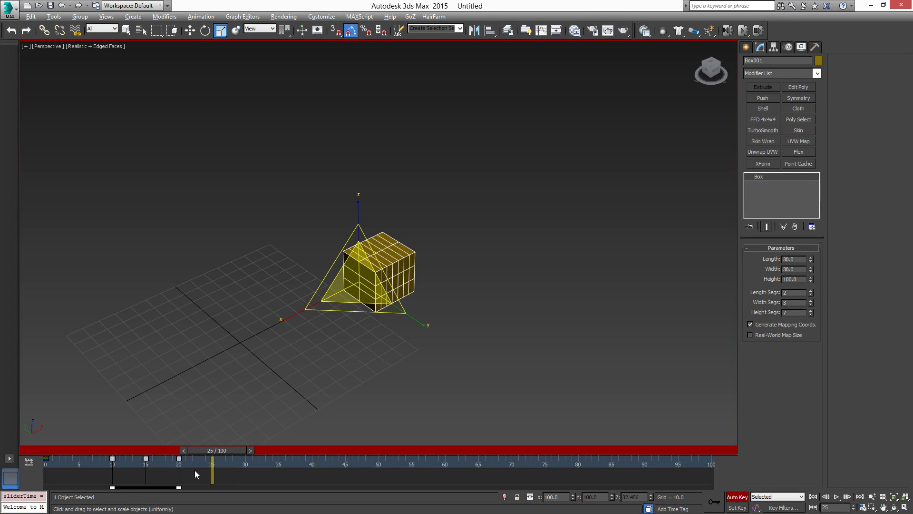
pyautogui.click(201, 466)
pyautogui.moveTo(222, 451); pyautogui.dragTo(146, 474)
pyautogui.moveTo(234, 480); pyautogui.dragTo(44, 463)
pyautogui.press('r')
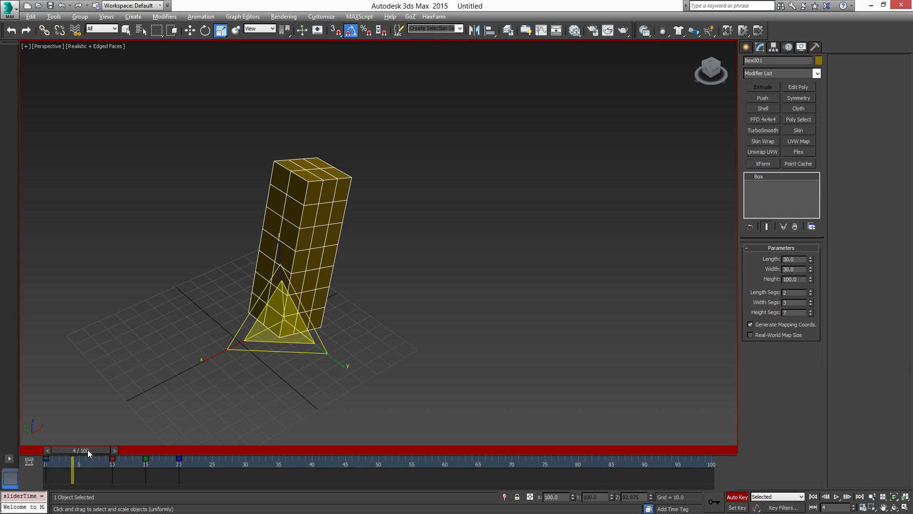
pyautogui.moveTo(87, 449); pyautogui.dragTo(61, 451)
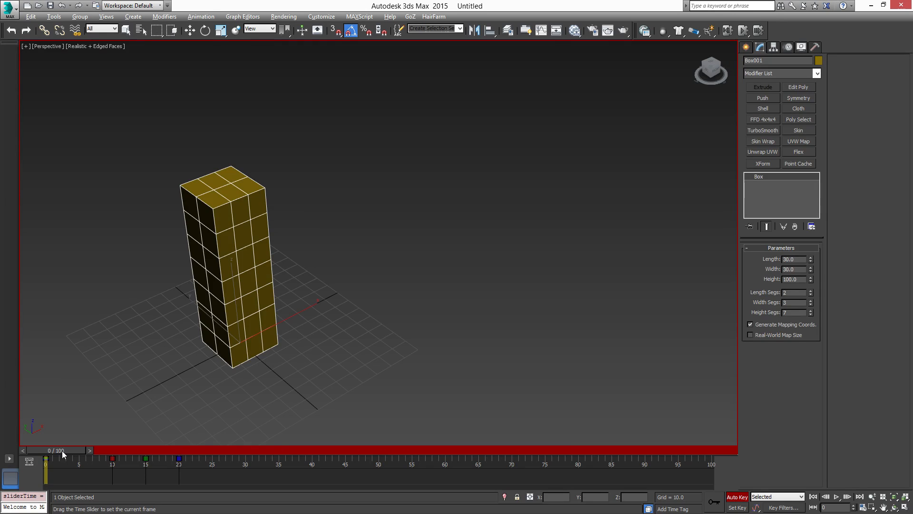
pyautogui.moveTo(64, 450); pyautogui.dragTo(116, 461)
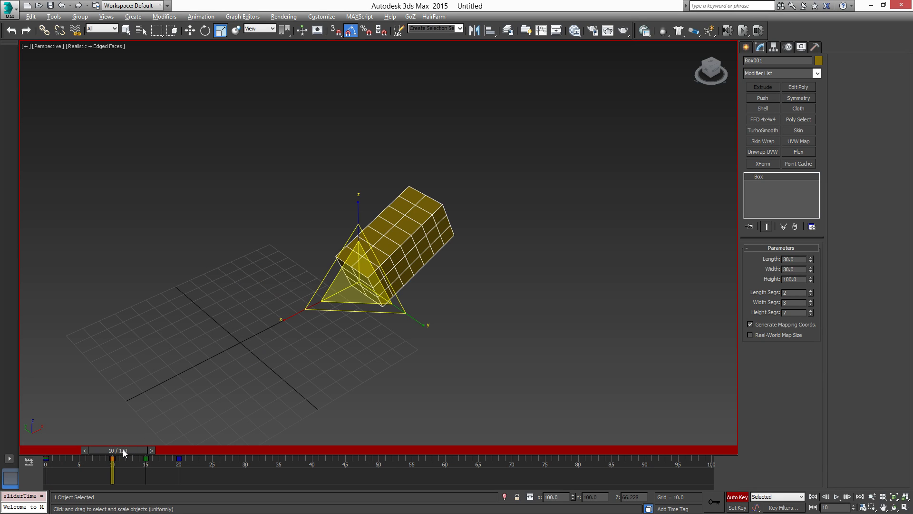
# Shift the frame 15 rotation key and the frame 20 scale key onto frame 10 and preview the combined motion.
pyautogui.moveTo(124, 452); pyautogui.dragTo(95, 455)
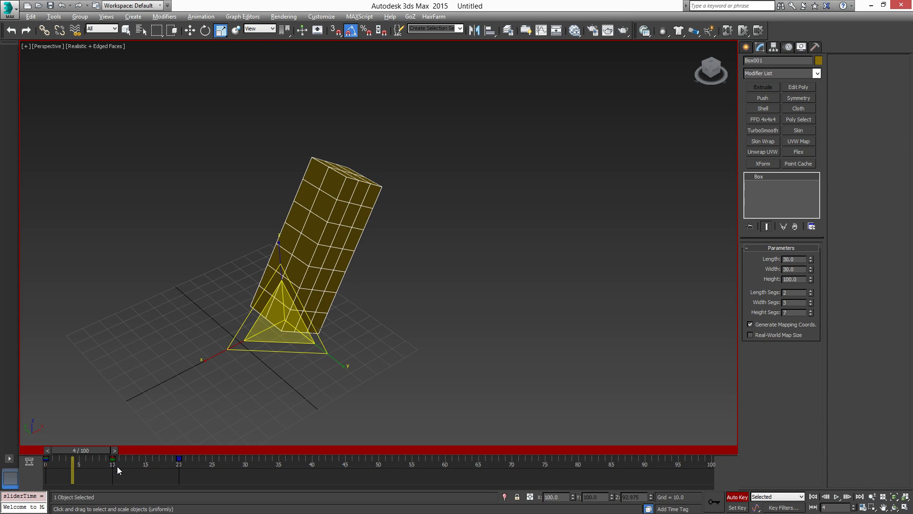
pyautogui.moveTo(106, 452)
pyautogui.mouseDown()
pyautogui.moveTo(76, 447)
pyautogui.moveTo(139, 455)
pyautogui.moveTo(79, 458)
pyautogui.moveTo(138, 463)
pyautogui.moveTo(84, 459)
pyautogui.moveTo(130, 461)
pyautogui.moveTo(116, 466)
pyautogui.mouseUp()
pyautogui.press('r')
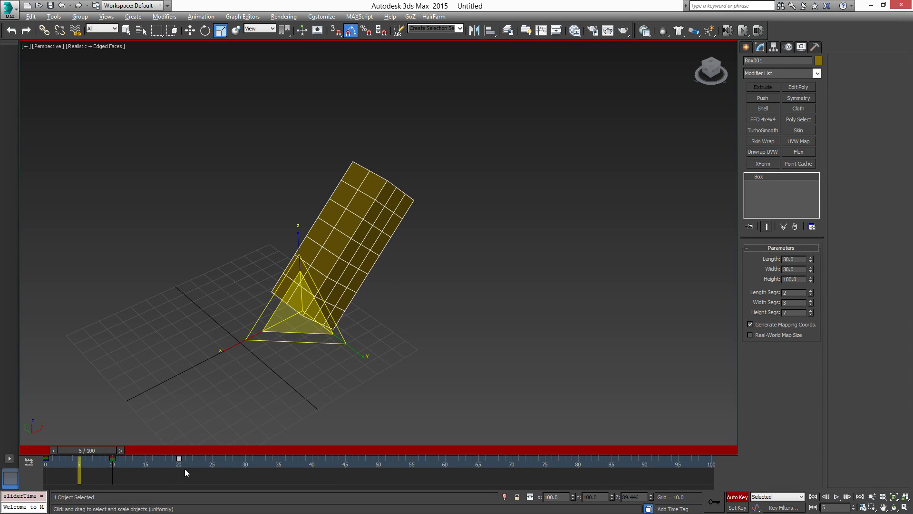
pyautogui.moveTo(179, 461); pyautogui.dragTo(112, 468)
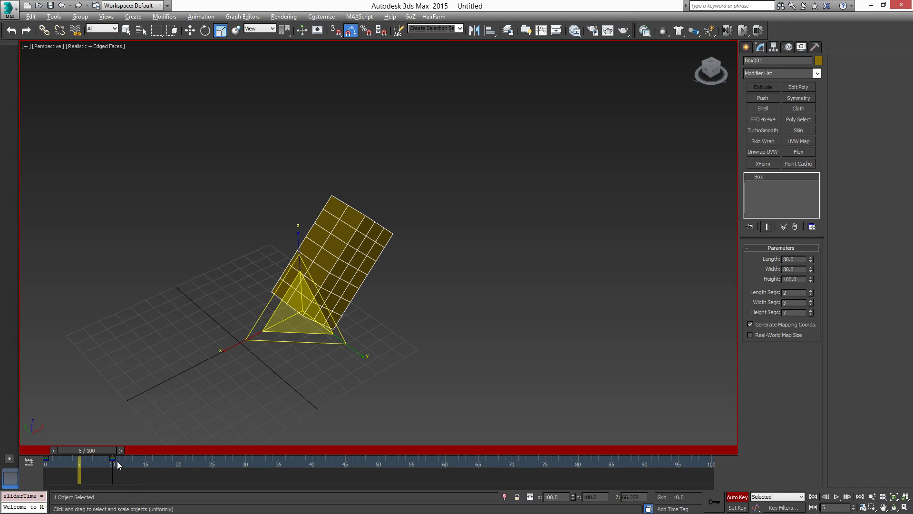
# Delete the box's keys at frame 10 and set its X position to -90 at frame 0.
pyautogui.moveTo(110, 451); pyautogui.dragTo(90, 463)
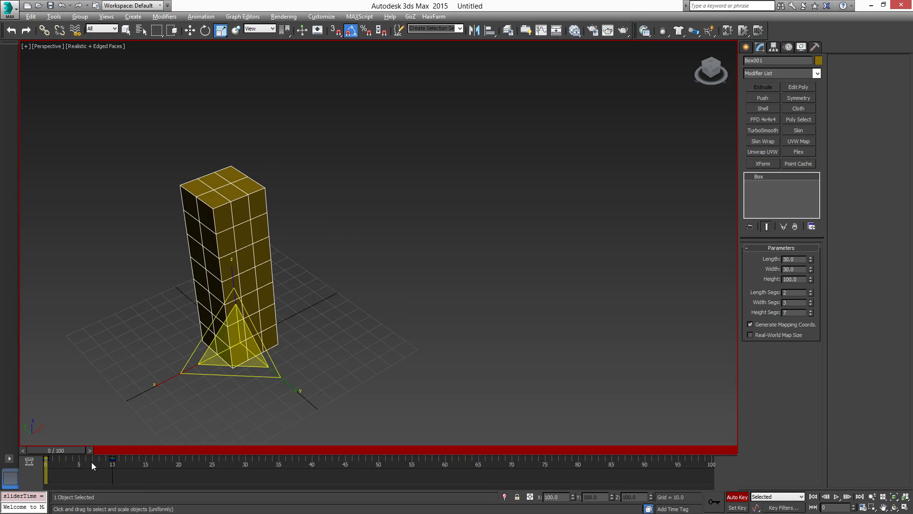
pyautogui.press('z')
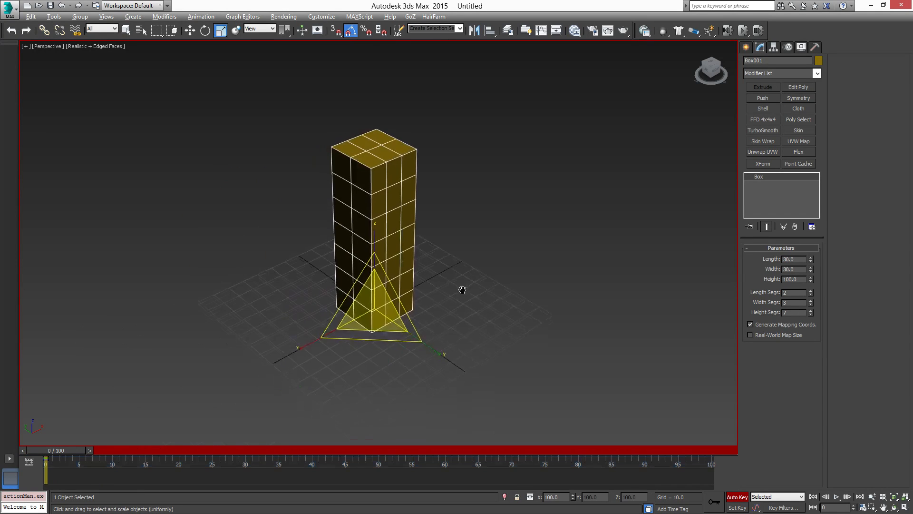
pyautogui.press('w')
pyautogui.moveTo(413, 337); pyautogui.dragTo(460, 302, button='middle')
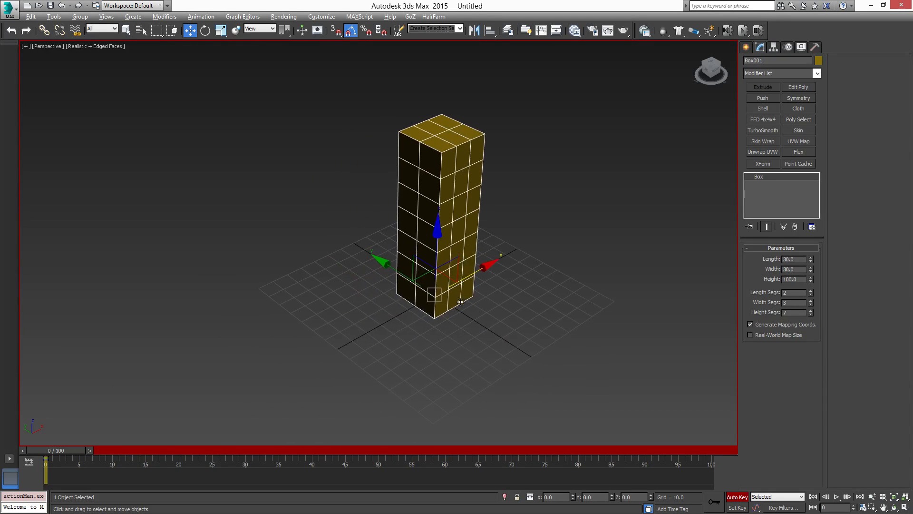
pyautogui.click(569, 497)
pyautogui.write('-90')
pyautogui.press('Return')
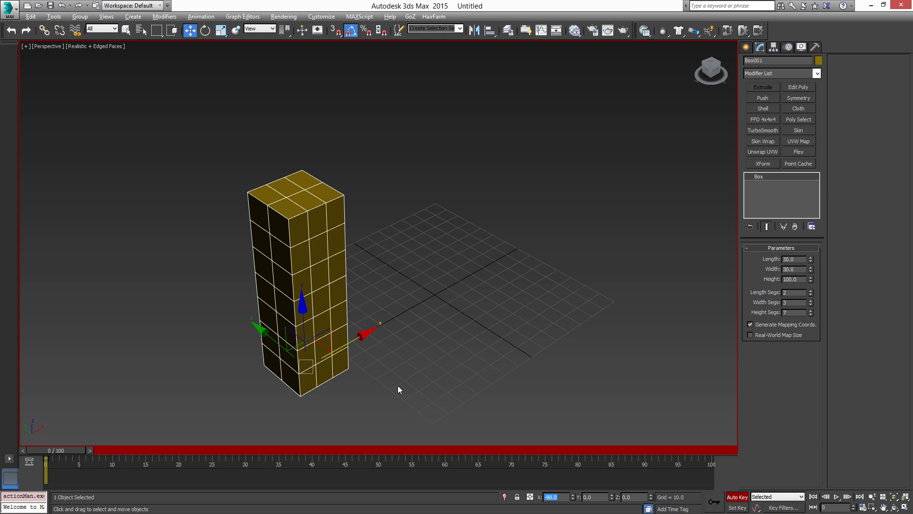
pyautogui.moveTo(399, 386); pyautogui.dragTo(272, 413, button='middle')
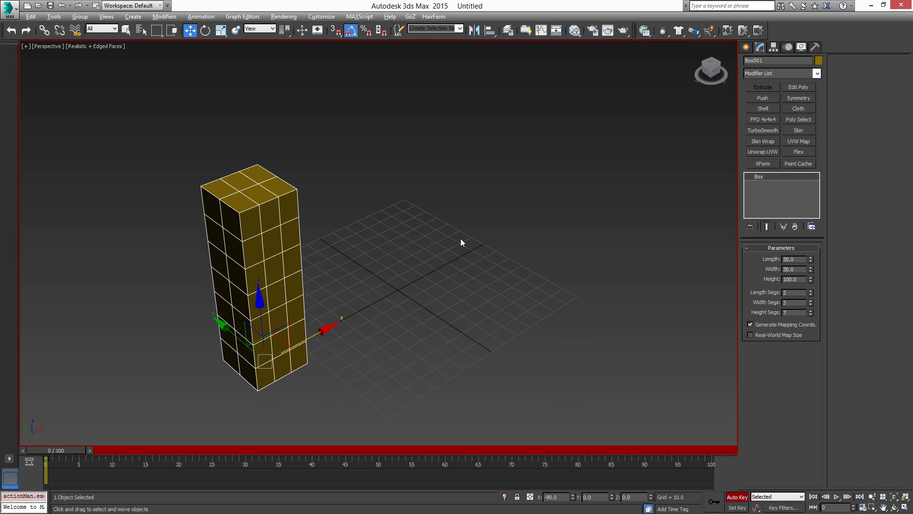
pyautogui.press('q')
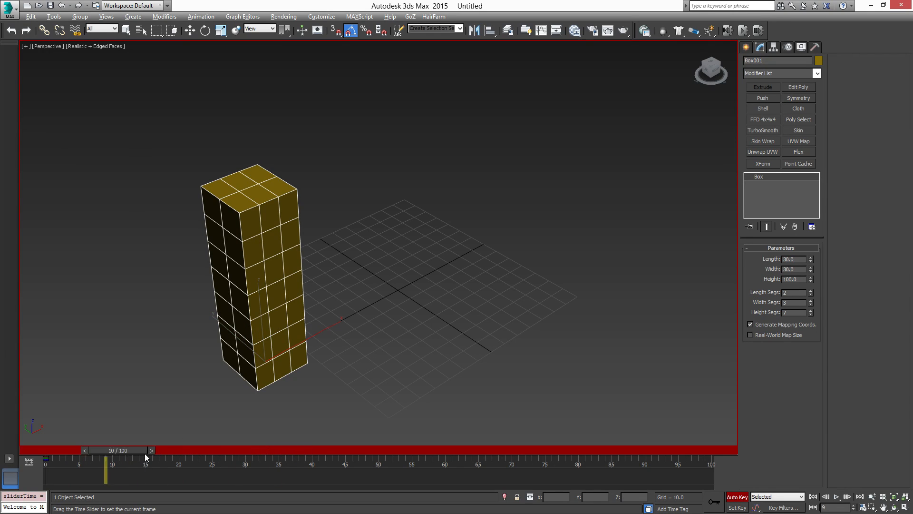
pyautogui.press('w')
pyautogui.moveTo(306, 373); pyautogui.dragTo(238, 405, button='middle')
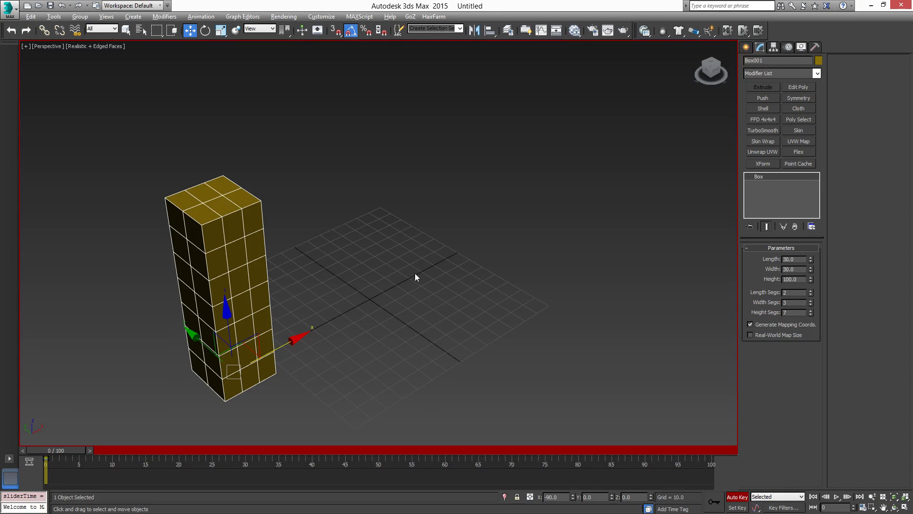
pyautogui.moveTo(415, 276); pyautogui.dragTo(387, 238, button='middle')
pyautogui.moveTo(64, 454); pyautogui.dragTo(127, 455)
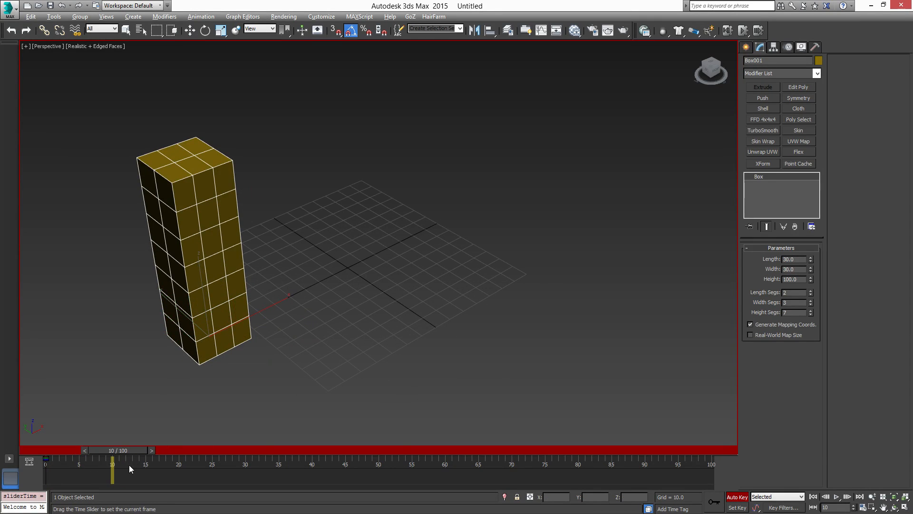
pyautogui.moveTo(247, 289); pyautogui.dragTo(303, 312, button='middle')
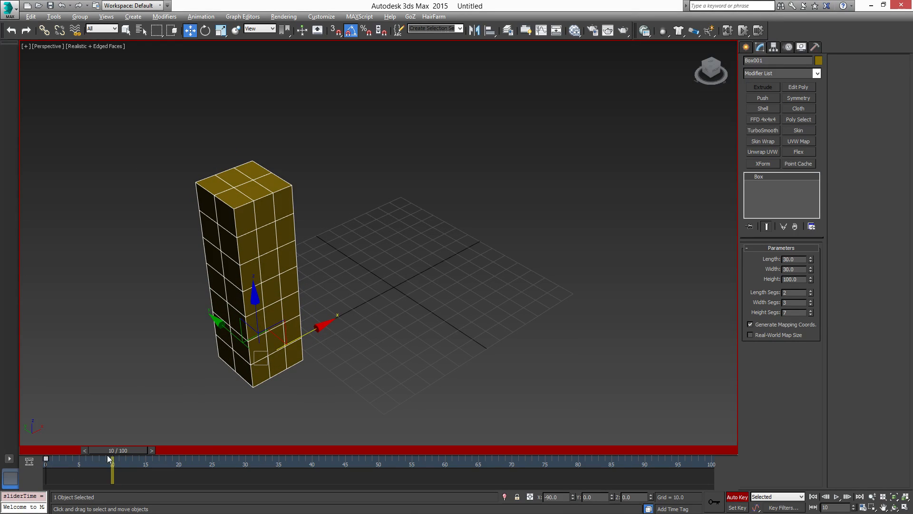
# At frame 5, scale the box along Z to about 33 percent with Auto Key active.
pyautogui.moveTo(122, 451); pyautogui.dragTo(96, 468)
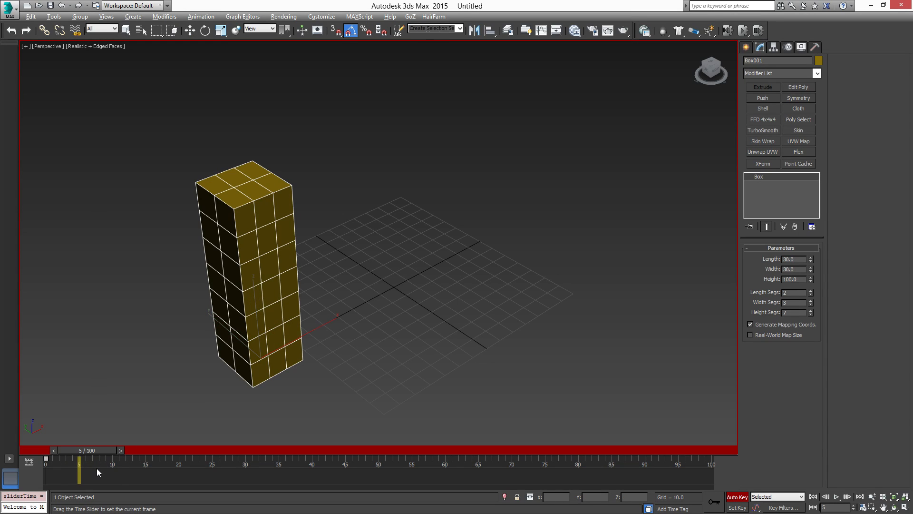
pyautogui.press('w')
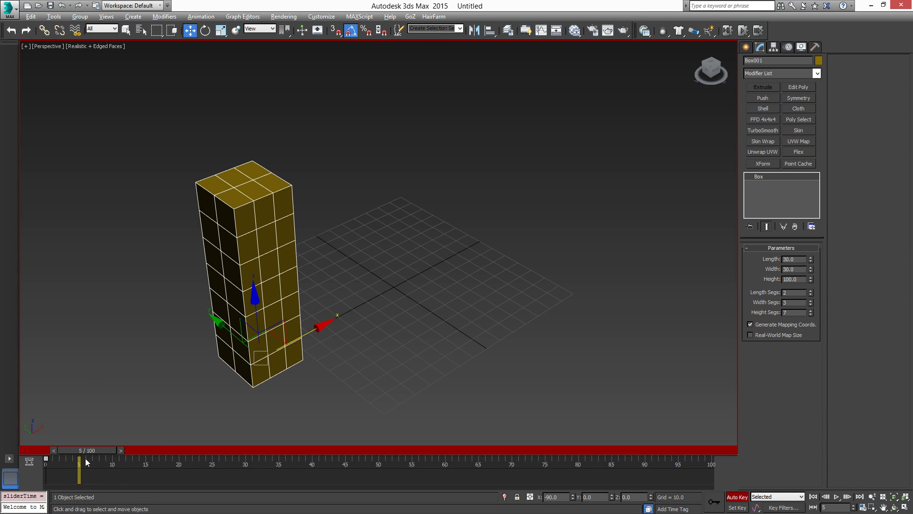
pyautogui.moveTo(101, 449)
pyautogui.mouseDown()
pyautogui.moveTo(132, 450)
pyautogui.moveTo(103, 455)
pyautogui.mouseUp()
pyautogui.press('w')
pyautogui.click(363, 312)
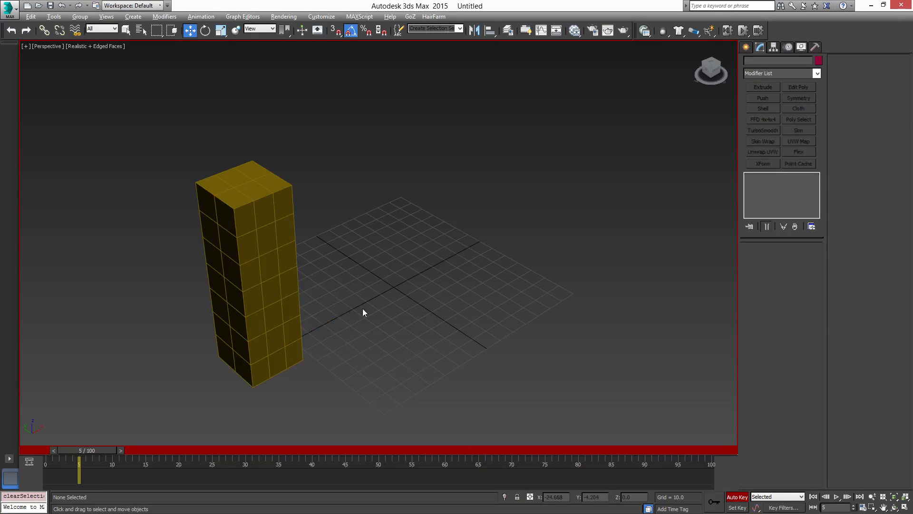
pyautogui.click(244, 292)
pyautogui.press('e')
pyautogui.press('r')
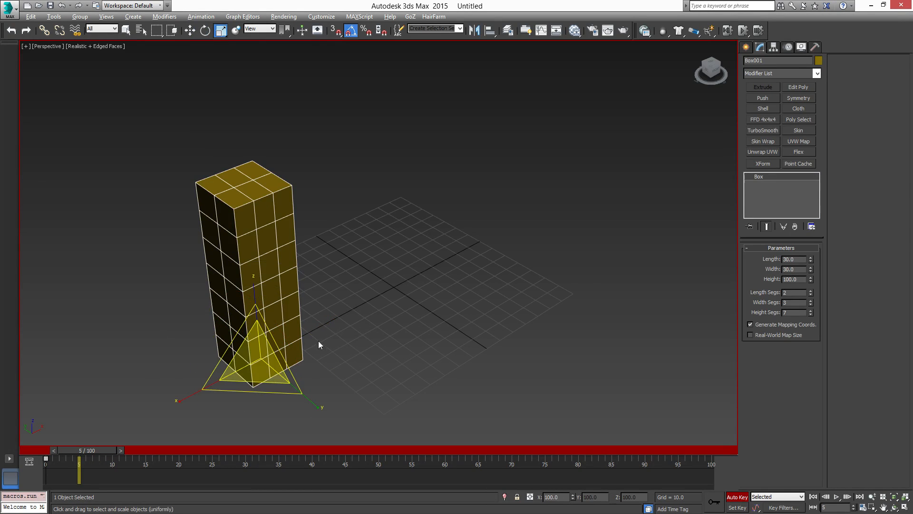
pyautogui.moveTo(318, 342); pyautogui.dragTo(349, 296, button='middle')
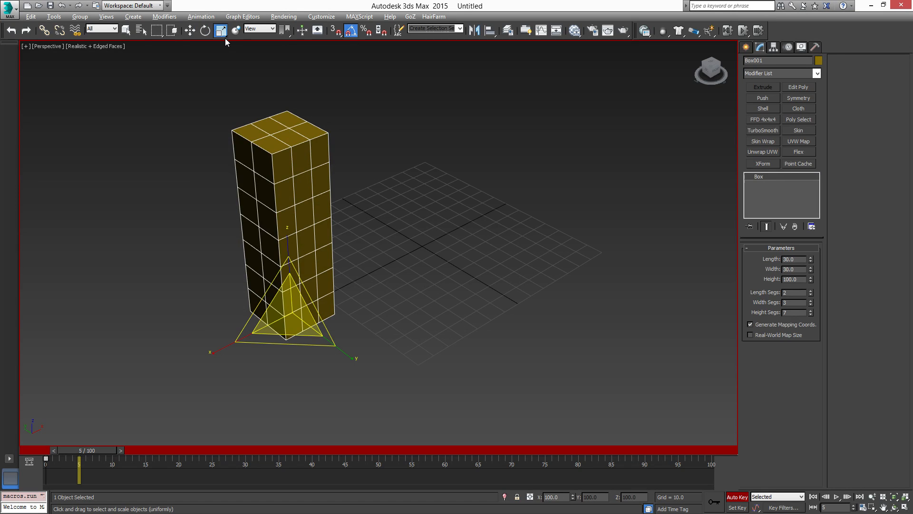
pyautogui.press('r')
pyautogui.moveTo(287, 241); pyautogui.dragTo(298, 289)
# Create a scale-only key at frame 10 using source time 0, with Position and Rotation excluded.
pyautogui.moveTo(92, 451); pyautogui.dragTo(127, 450)
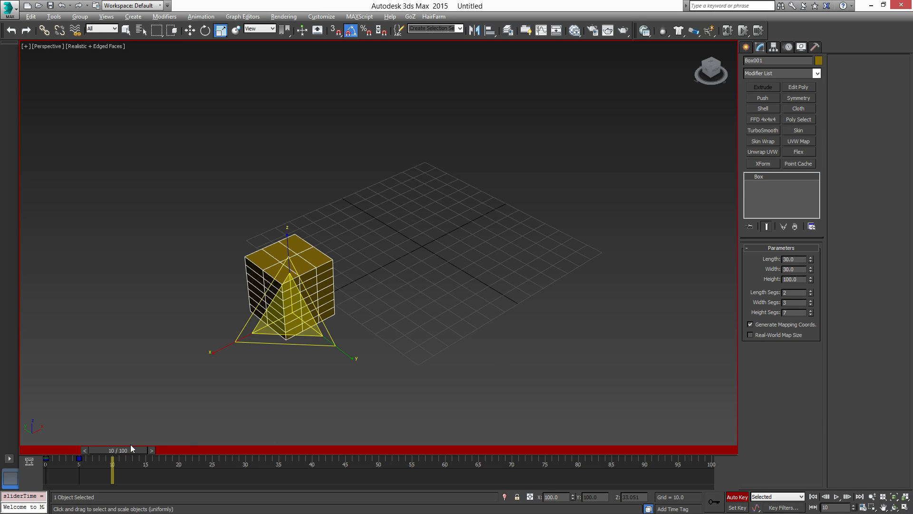
pyautogui.click(80, 459)
pyautogui.rightClick(112, 467)
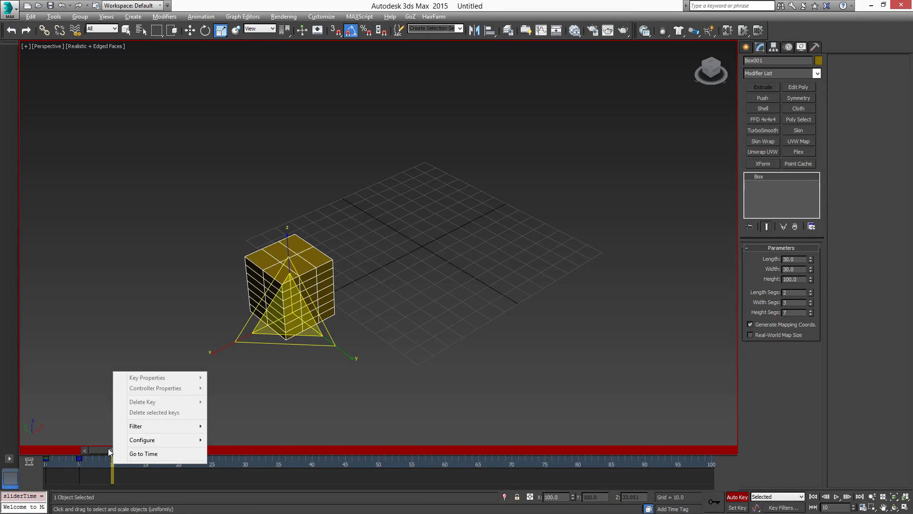
pyautogui.click(108, 451)
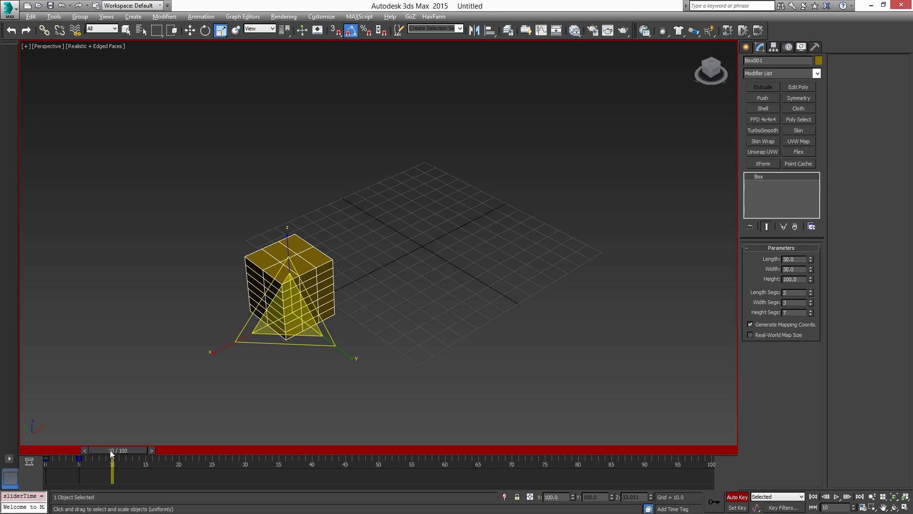
pyautogui.rightClick(117, 450)
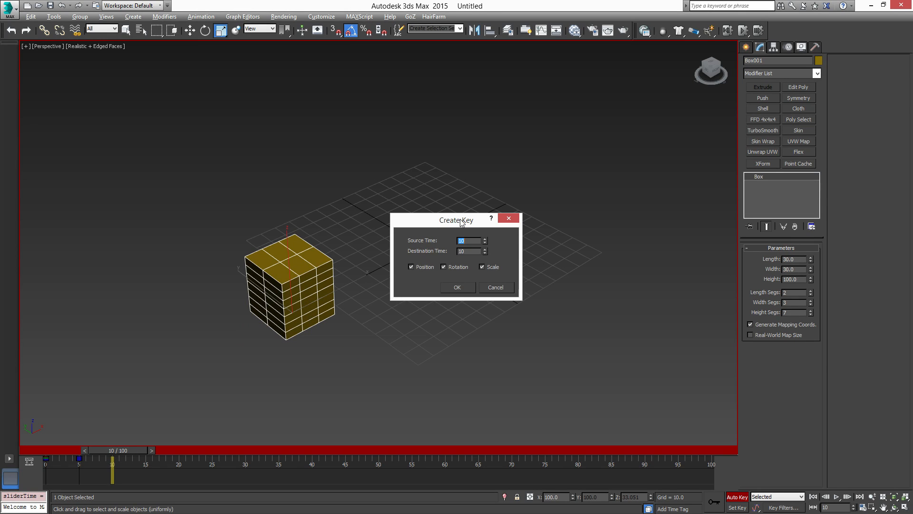
pyautogui.moveTo(461, 221); pyautogui.dragTo(140, 358)
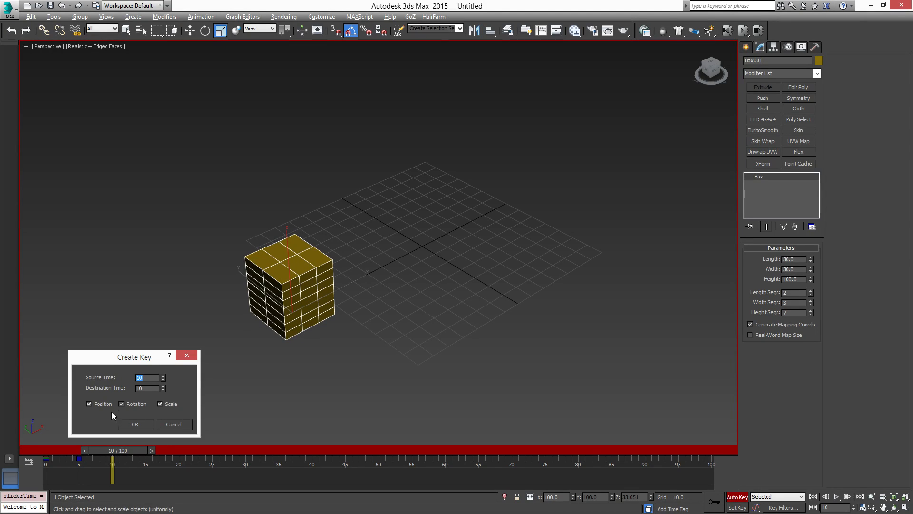
pyautogui.click(89, 404)
pyautogui.moveTo(151, 380); pyautogui.dragTo(131, 377)
pyautogui.write('0')
pyautogui.moveTo(143, 358); pyautogui.dragTo(254, 300)
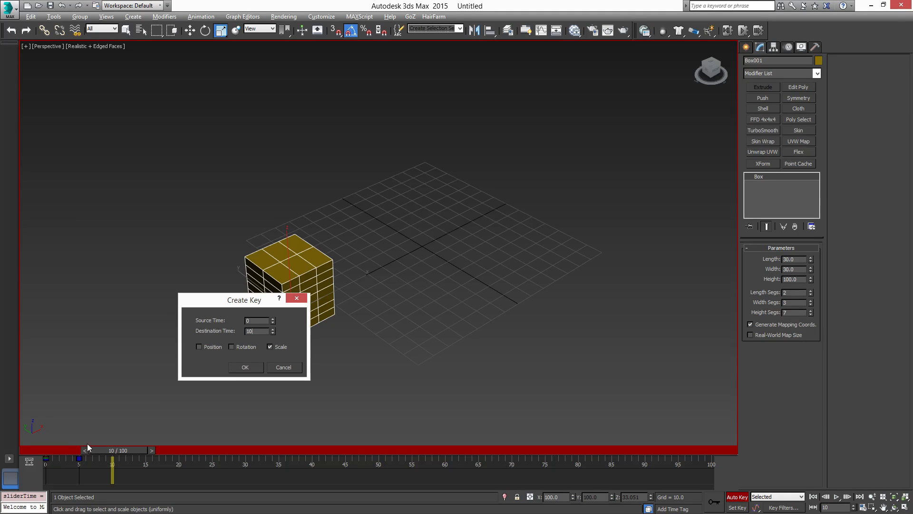
pyautogui.click(253, 368)
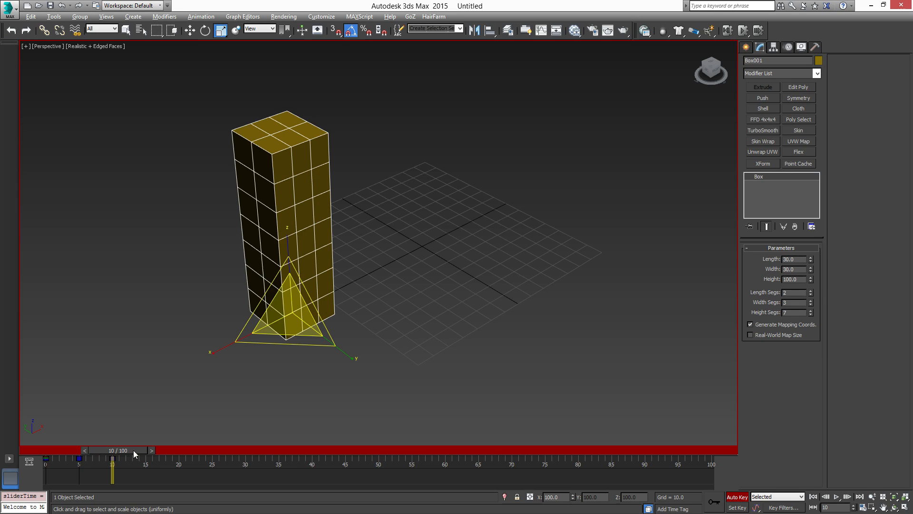
# Go to frame 30 and set the box's X position to 90 with Auto Key active.
pyautogui.moveTo(134, 450)
pyautogui.mouseDown()
pyautogui.moveTo(60, 446)
pyautogui.moveTo(148, 454)
pyautogui.moveTo(82, 458)
pyautogui.moveTo(138, 464)
pyautogui.mouseUp()
pyautogui.press('r')
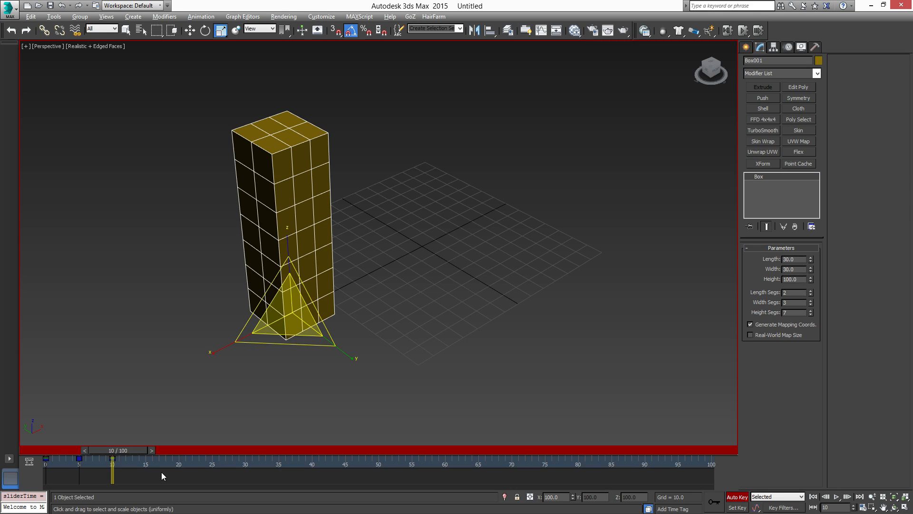
pyautogui.moveTo(139, 448); pyautogui.dragTo(184, 450)
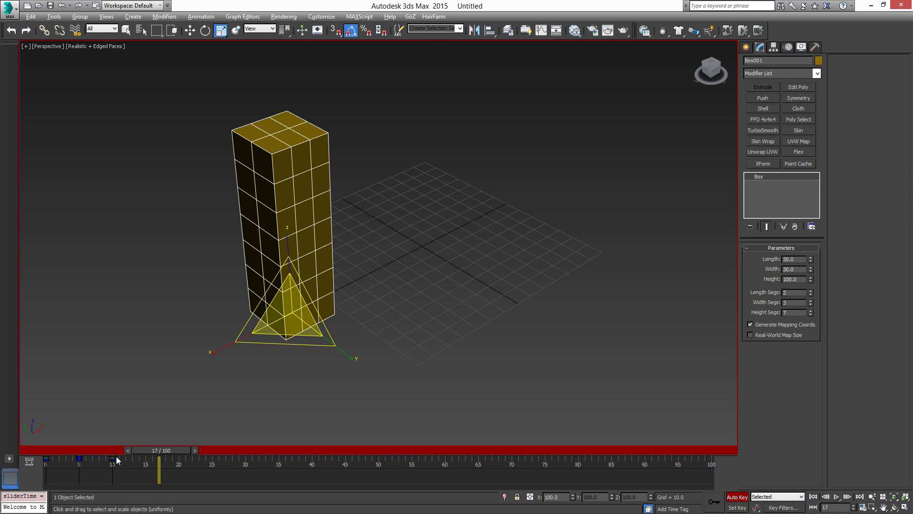
pyautogui.moveTo(176, 451); pyautogui.dragTo(266, 492)
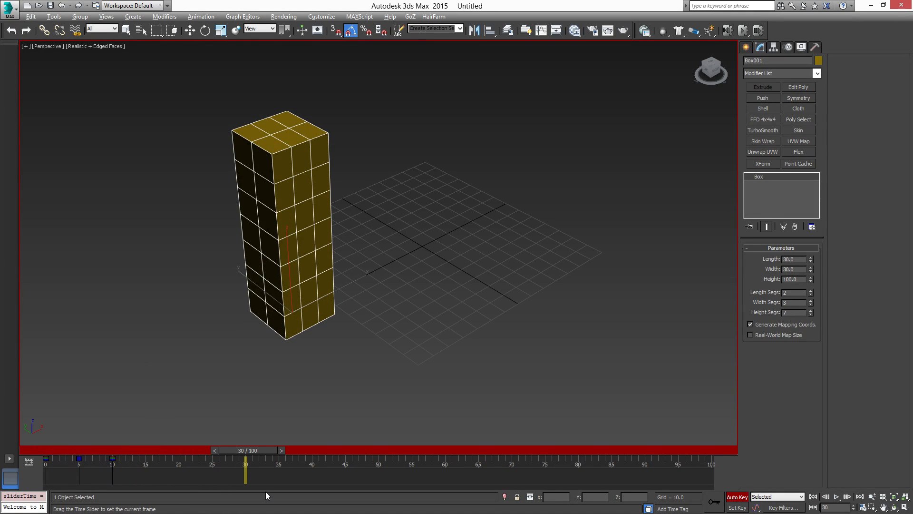
pyautogui.keyDown('alt'); pyautogui.moveTo(384, 304); pyautogui.dragTo(401, 341, button='middle'); pyautogui.keyUp('alt')
pyautogui.press('w')
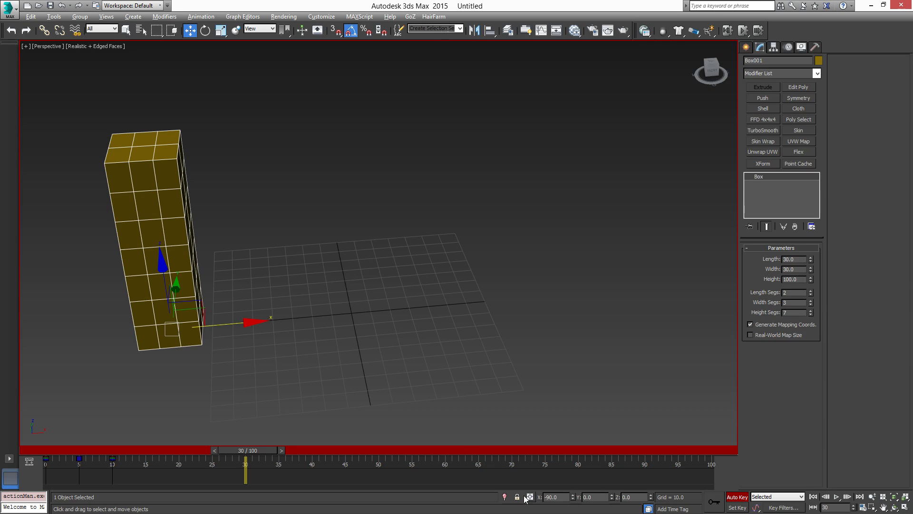
pyautogui.doubleClick(563, 497)
pyautogui.write('90')
pyautogui.press('Return')
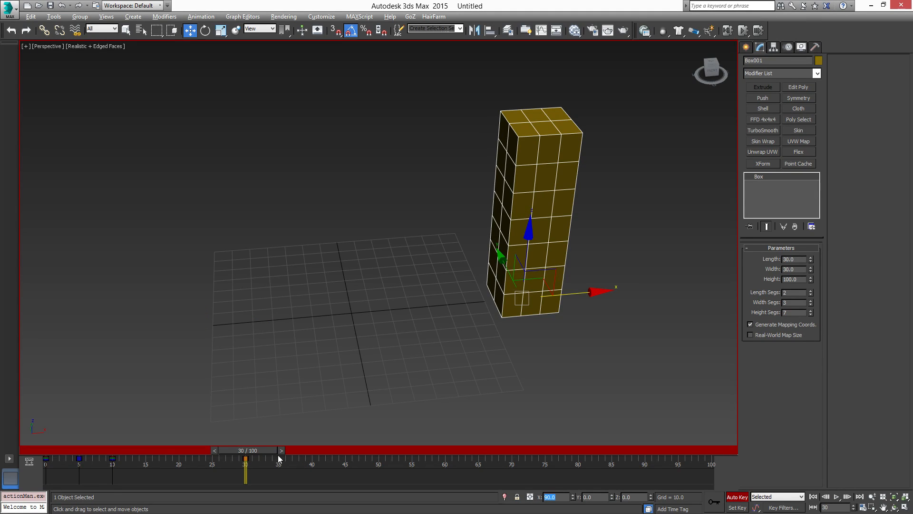
# Scrub between frames 20 and 30 to examine the box's travel across the grid.
pyautogui.moveTo(270, 450)
pyautogui.mouseDown()
pyautogui.moveTo(226, 453)
pyautogui.moveTo(255, 473)
pyautogui.moveTo(229, 453)
pyautogui.moveTo(270, 456)
pyautogui.moveTo(133, 454)
pyautogui.moveTo(280, 454)
pyautogui.moveTo(68, 459)
pyautogui.moveTo(267, 460)
pyautogui.mouseUp()
pyautogui.press('w')
pyautogui.moveTo(472, 314); pyautogui.dragTo(362, 317, button='middle')
pyautogui.moveTo(458, 299); pyautogui.dragTo(463, 309, button='middle')
pyautogui.press('e')
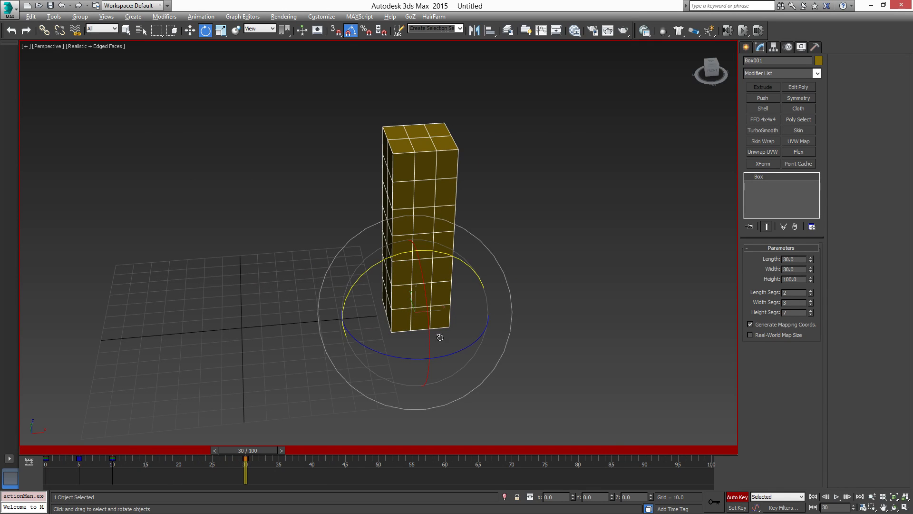
pyautogui.moveTo(255, 448); pyautogui.dragTo(200, 442)
pyautogui.press('e')
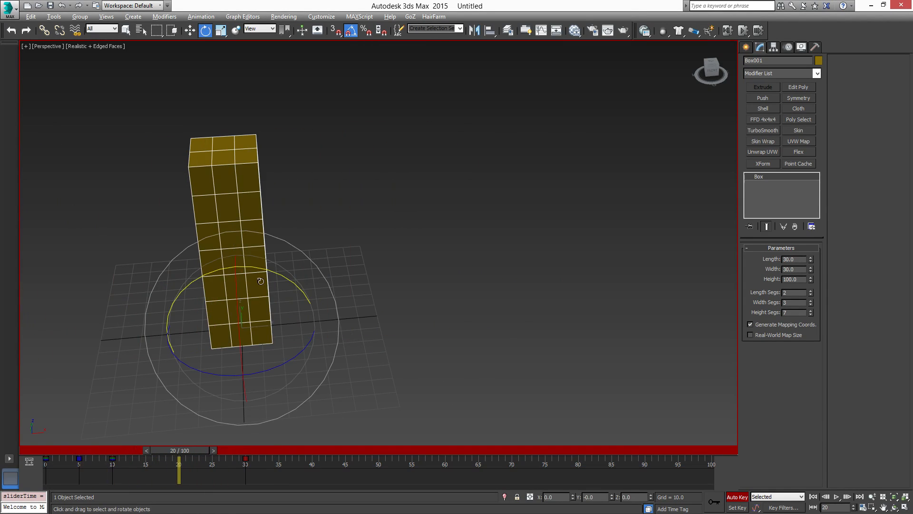
pyautogui.moveTo(272, 315); pyautogui.dragTo(333, 339, button='middle')
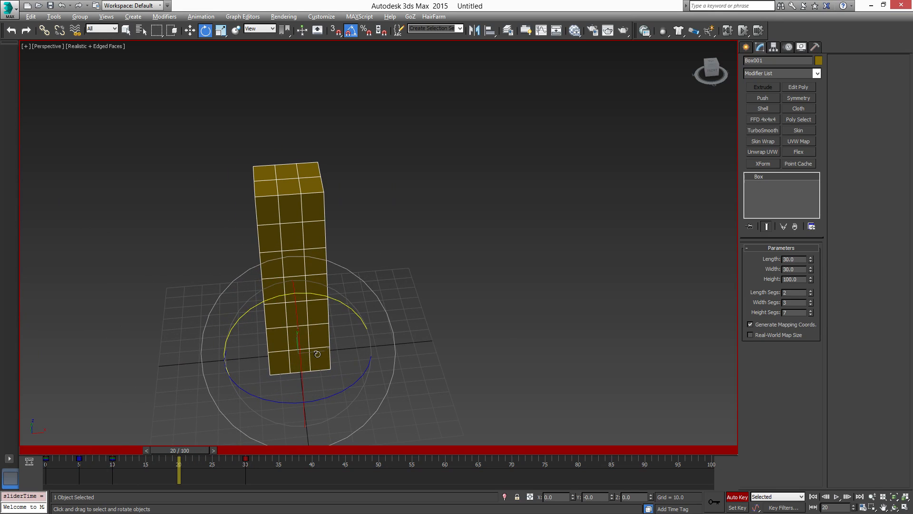
pyautogui.moveTo(191, 451); pyautogui.dragTo(259, 461)
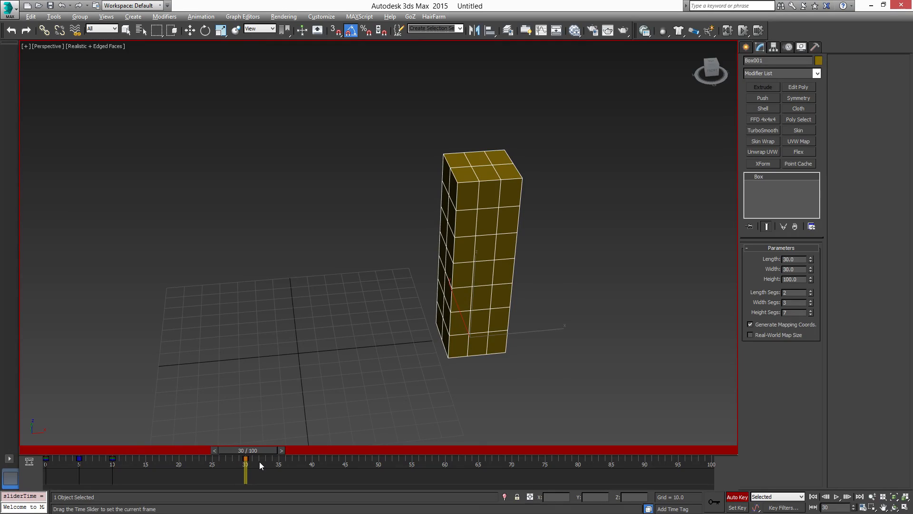
pyautogui.press('e')
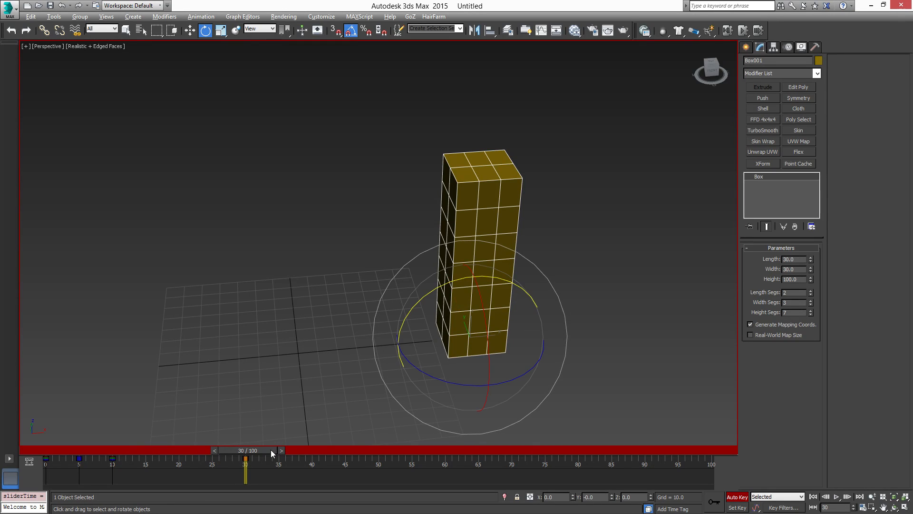
# At frame 20, raise the box along Z to about 89.5 to form the peak of the jump.
pyautogui.moveTo(272, 452); pyautogui.dragTo(208, 448)
pyautogui.press('e')
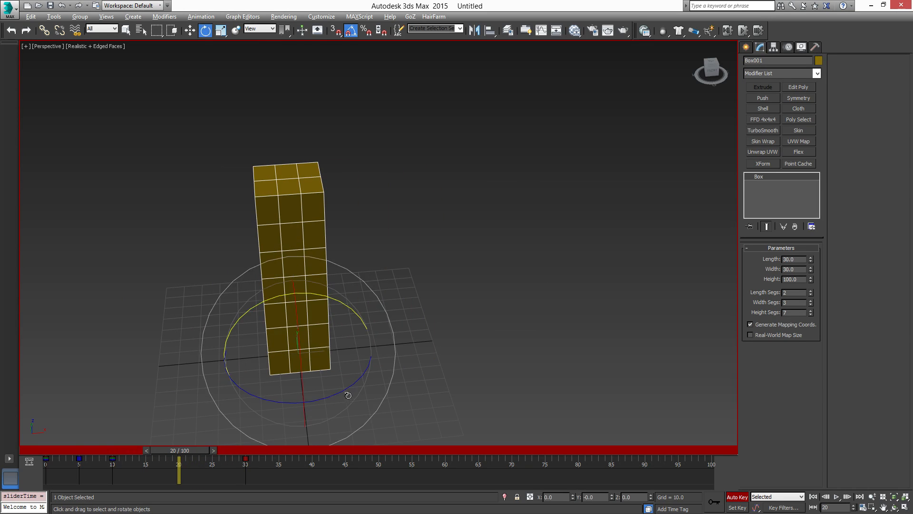
pyautogui.press('w')
pyautogui.moveTo(348, 395); pyautogui.dragTo(400, 374, button='middle')
pyautogui.moveTo(348, 300); pyautogui.dragTo(360, 321, button='middle')
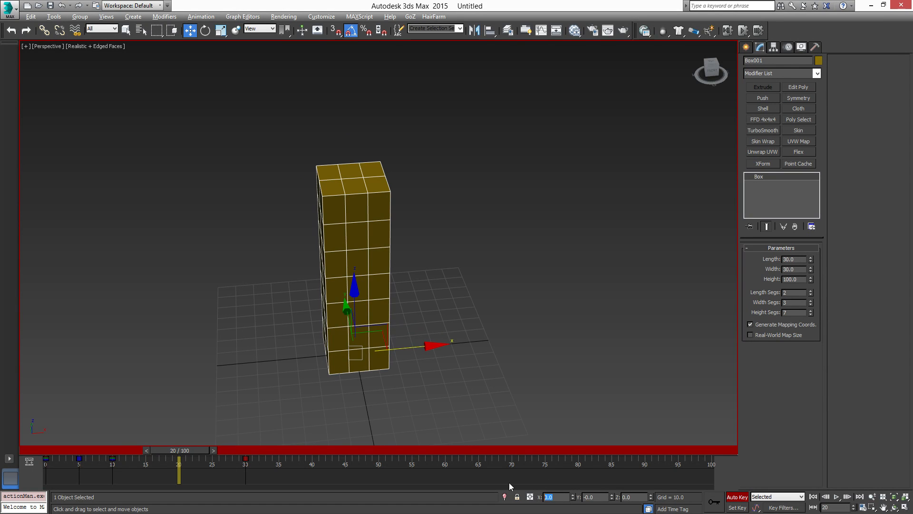
pyautogui.keyDown('alt'); pyautogui.moveTo(479, 382); pyautogui.dragTo(414, 327, button='middle'); pyautogui.keyUp('alt')
pyautogui.moveTo(367, 324); pyautogui.dragTo(353, 156)
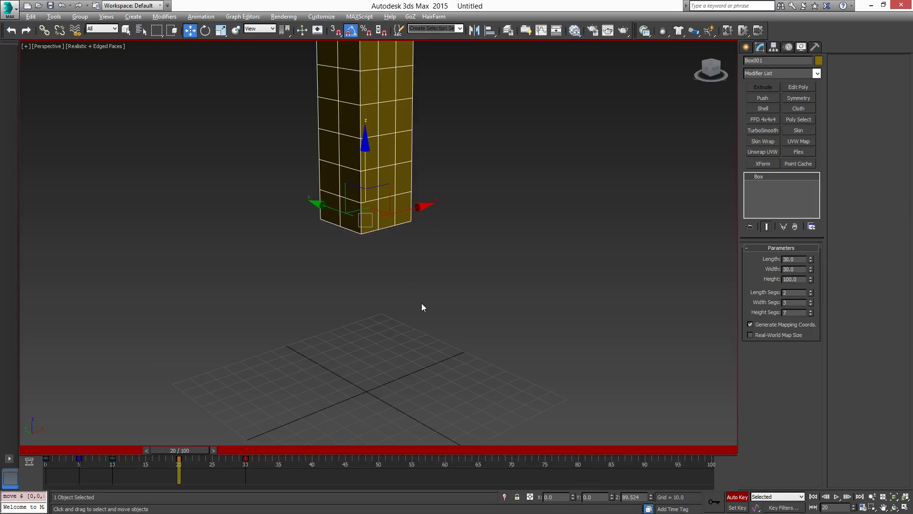
pyautogui.moveTo(422, 303); pyautogui.dragTo(390, 266, button='middle')
# Move to frame 35 and copy the squashed scale key from frame 5 onto it.
pyautogui.moveTo(204, 450); pyautogui.dragTo(276, 495)
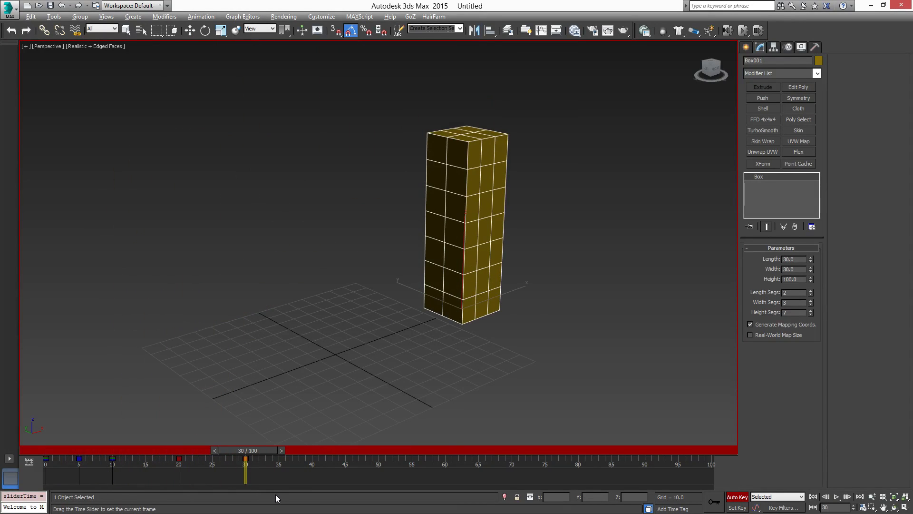
pyautogui.press('w')
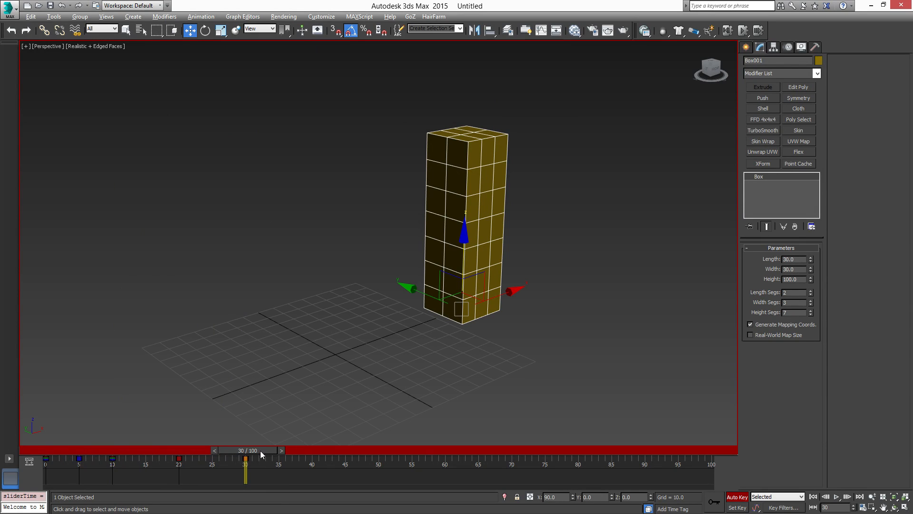
pyautogui.moveTo(261, 450); pyautogui.dragTo(292, 470)
pyautogui.press('w')
pyautogui.rightClick(280, 449)
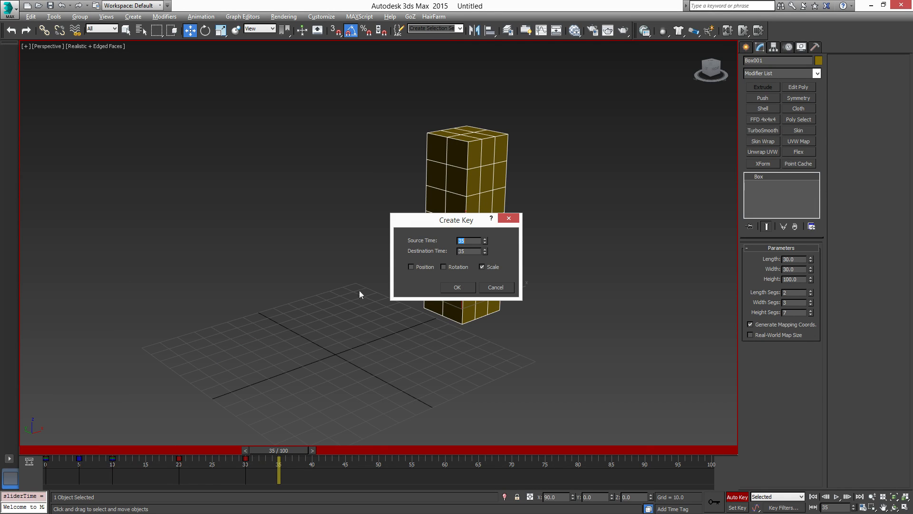
pyautogui.click(491, 287)
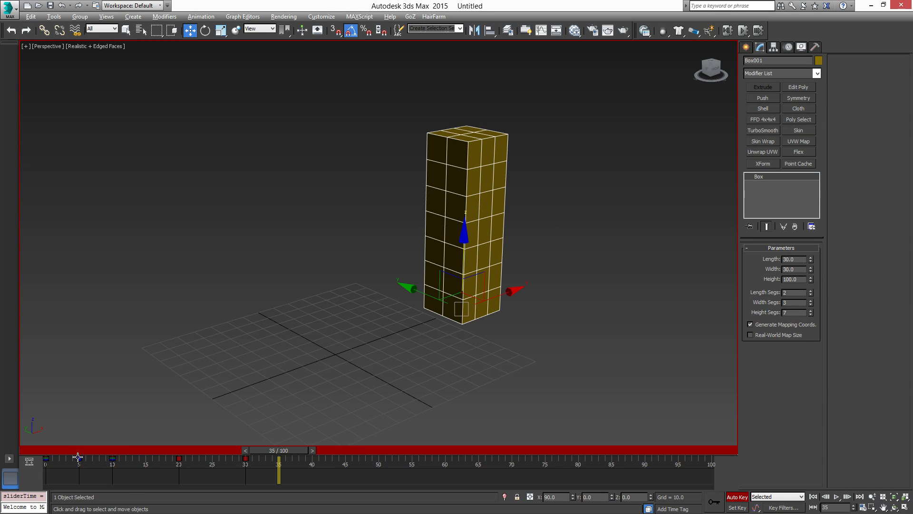
pyautogui.keyDown('shift'); pyautogui.moveTo(79, 459); pyautogui.dragTo(279, 478); pyautogui.keyUp('shift')
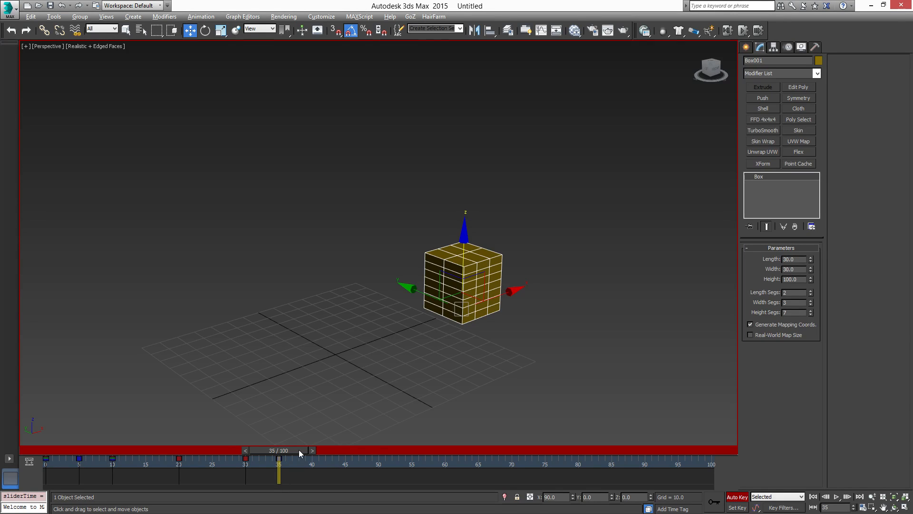
# Review the jump from frame 0, then create a scale-only key at frame 30 copying the full-height scale from an earlier frame.
pyautogui.moveTo(298, 449); pyautogui.dragTo(52, 449)
pyautogui.press('w')
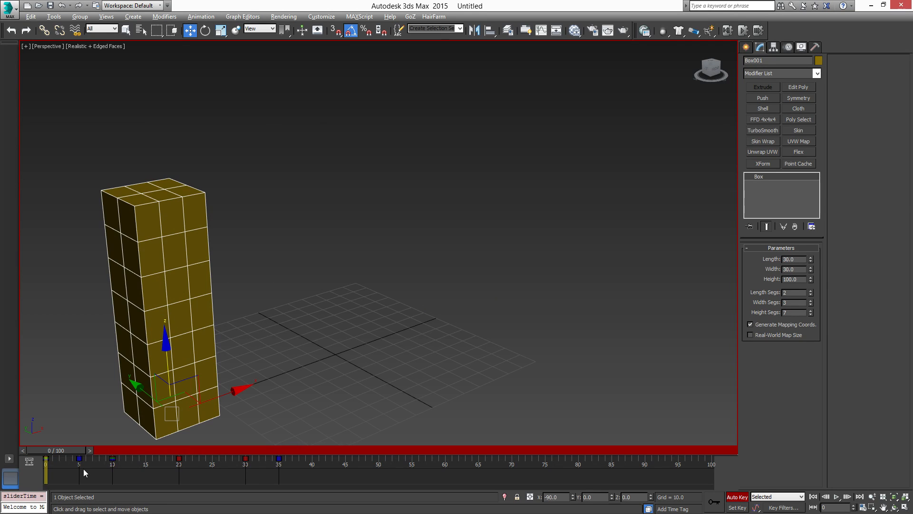
pyautogui.moveTo(78, 447); pyautogui.dragTo(263, 453)
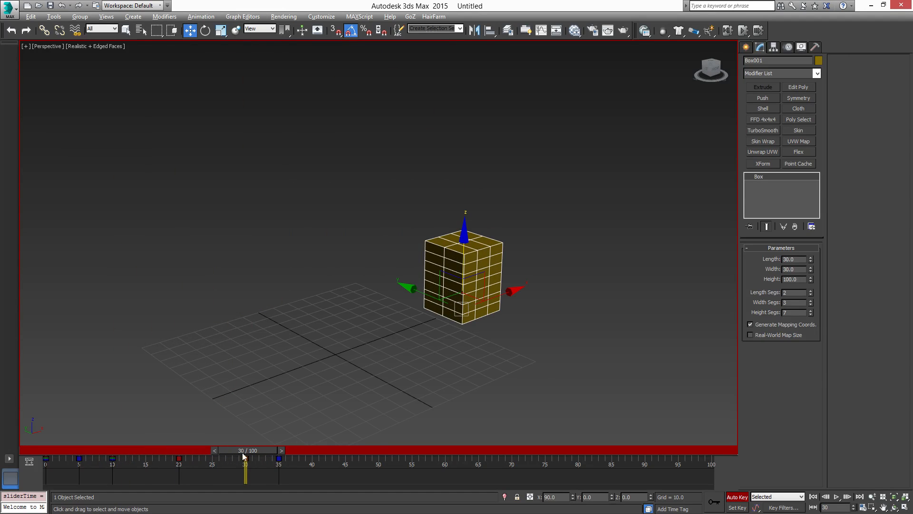
pyautogui.moveTo(304, 383); pyautogui.dragTo(257, 367, button='middle')
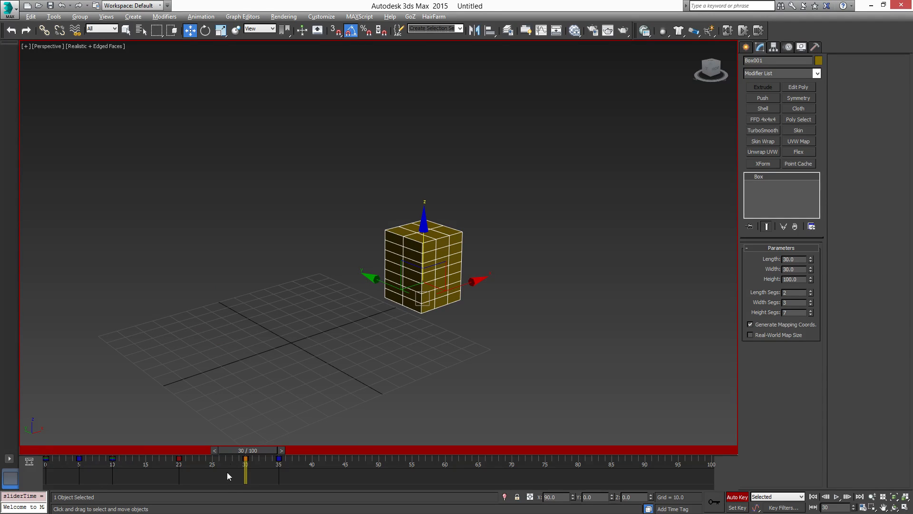
pyautogui.rightClick(262, 451)
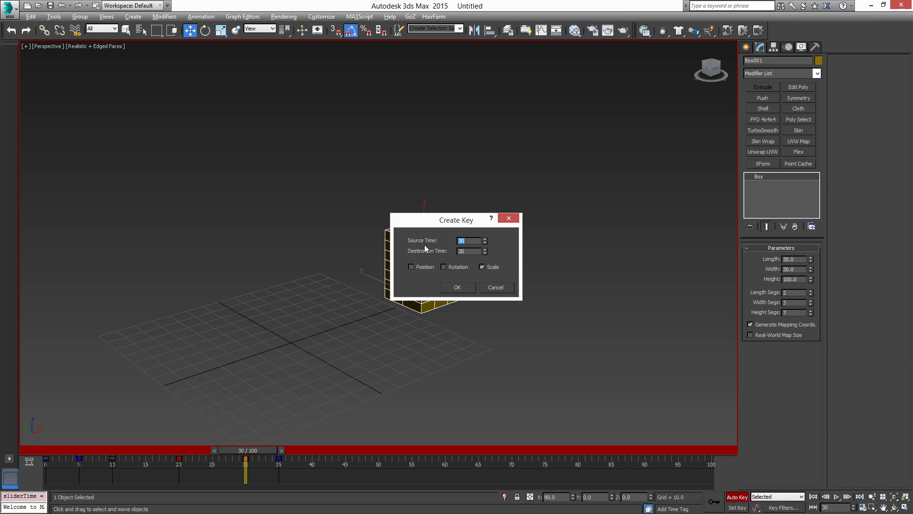
pyautogui.write('1')
pyautogui.click(458, 288)
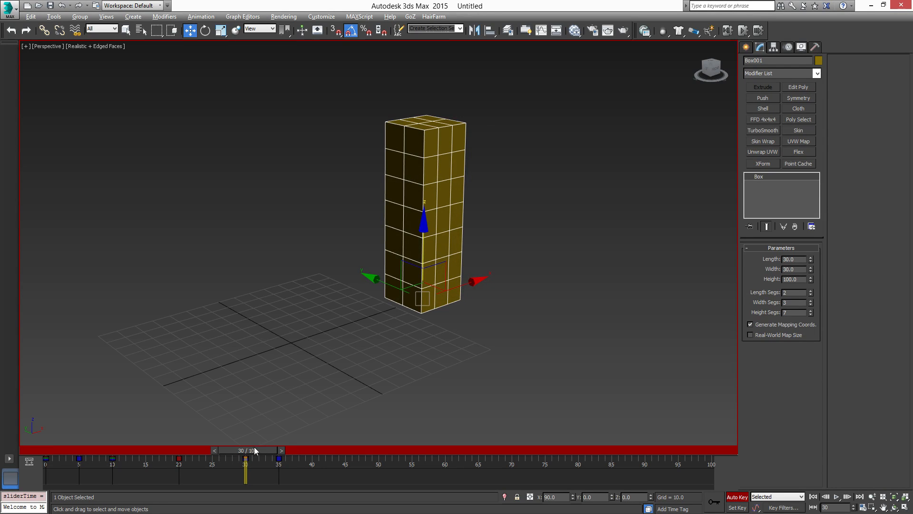
# Create a scale-only key at frame 40 using source time 30, then scrub back to frame 10.
pyautogui.moveTo(258, 450); pyautogui.dragTo(312, 499)
pyautogui.press('w')
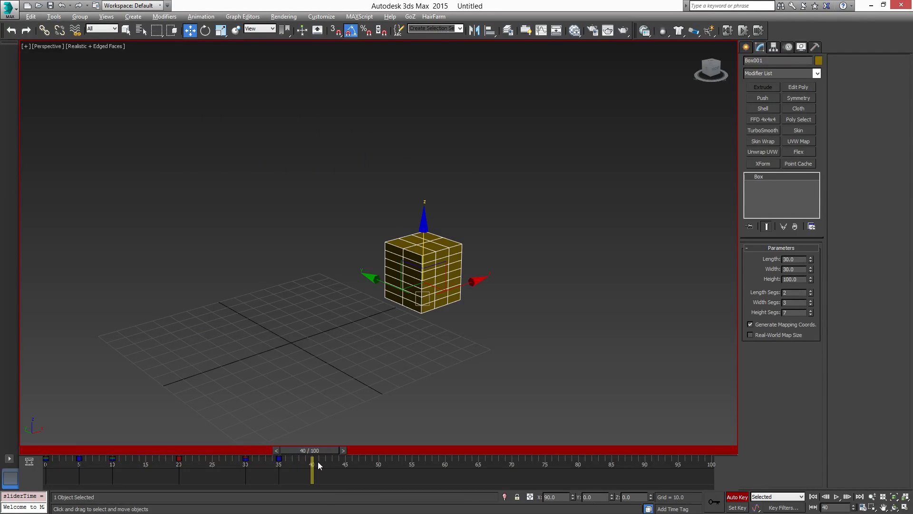
pyautogui.moveTo(261, 460); pyautogui.dragTo(250, 464)
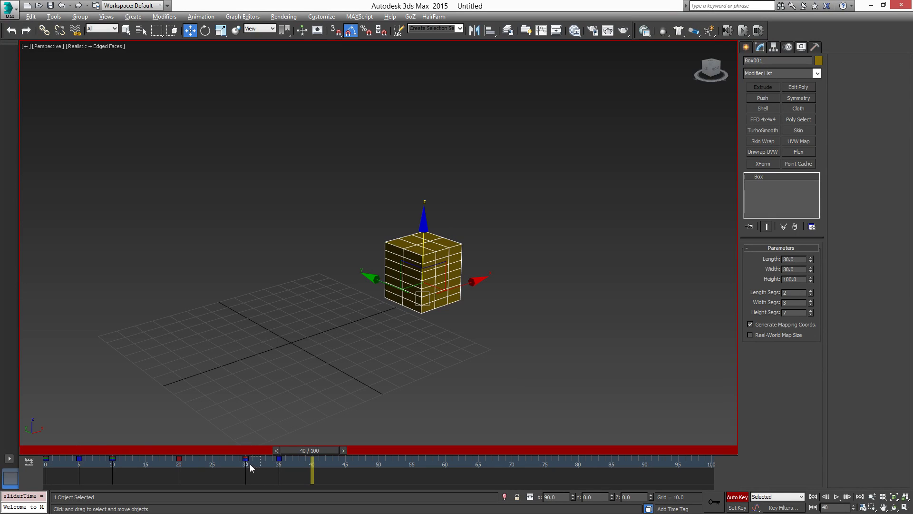
pyautogui.rightClick(320, 450)
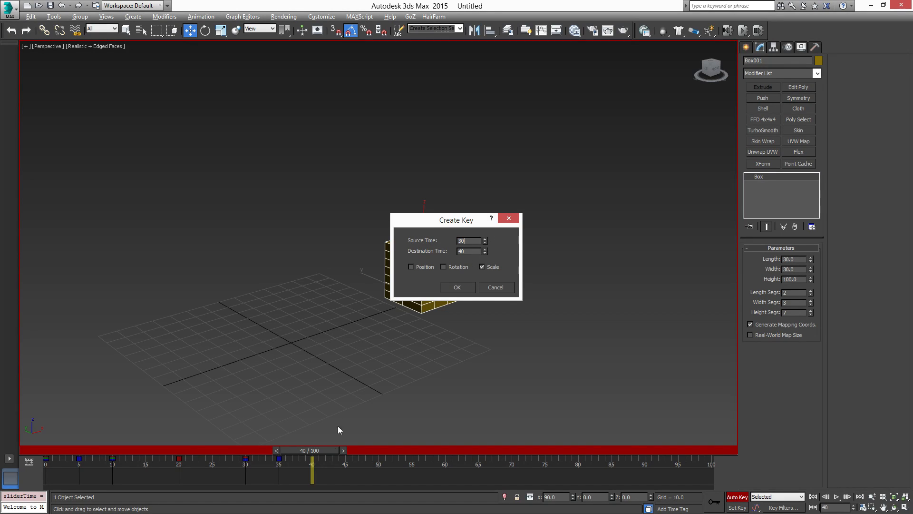
pyautogui.click(457, 289)
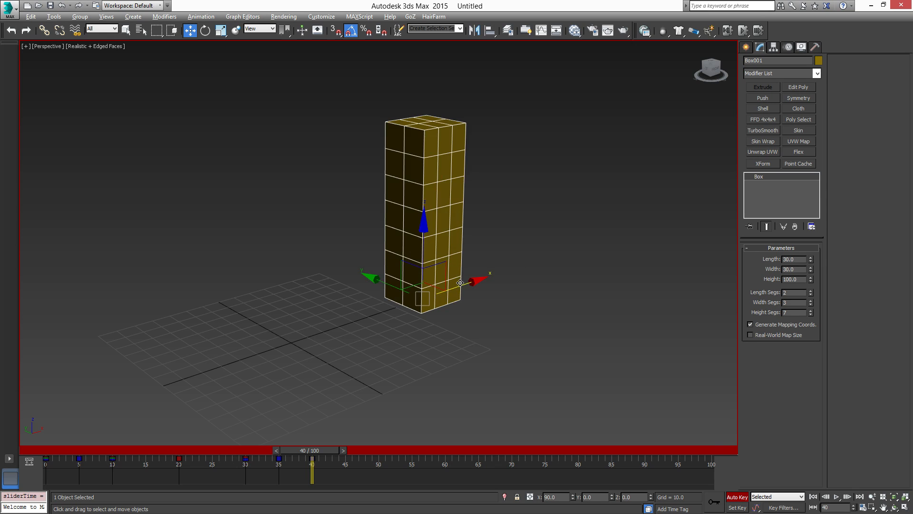
pyautogui.moveTo(329, 452); pyautogui.dragTo(137, 503)
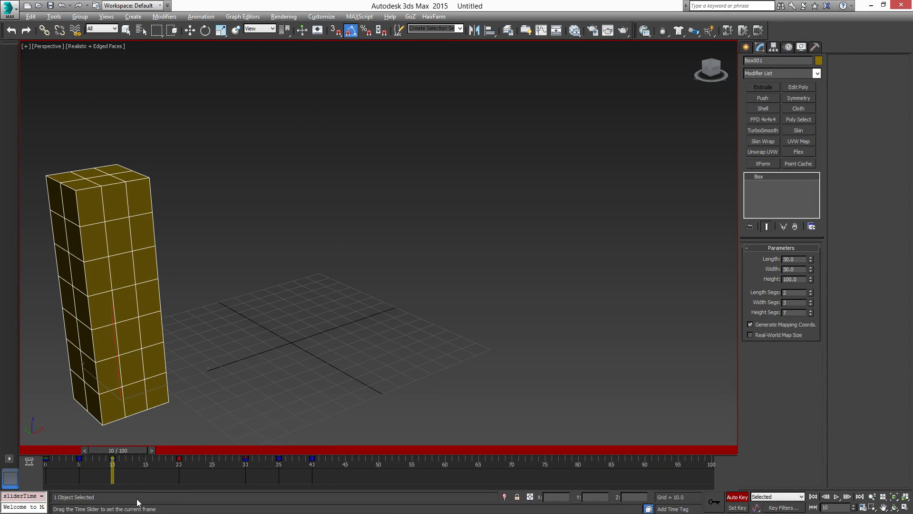
# At frame 30, rotate the box a full turn about its Y axis so it flips during the jump.
pyautogui.moveTo(123, 453); pyautogui.dragTo(256, 484)
pyautogui.press('w')
pyautogui.moveTo(422, 303); pyautogui.dragTo(406, 324, button='middle')
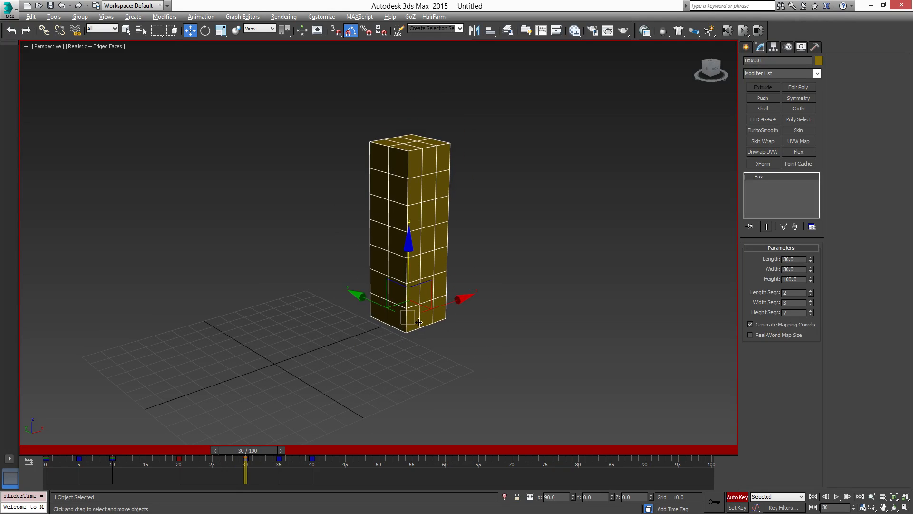
pyautogui.press('e')
pyautogui.moveTo(361, 294); pyautogui.dragTo(354, 243, button='middle')
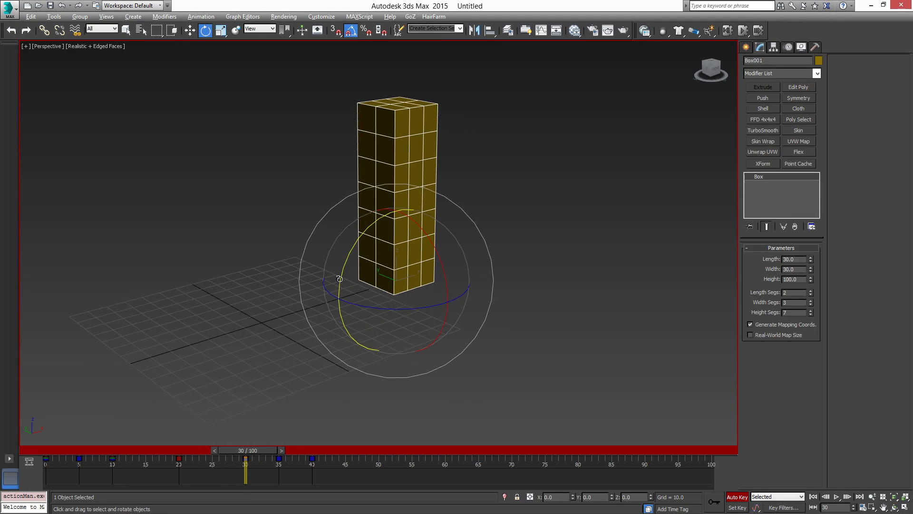
pyautogui.moveTo(341, 283); pyautogui.dragTo(636, 175)
pyautogui.moveTo(265, 449)
pyautogui.mouseDown()
pyautogui.moveTo(299, 452)
pyautogui.moveTo(267, 452)
pyautogui.mouseUp()
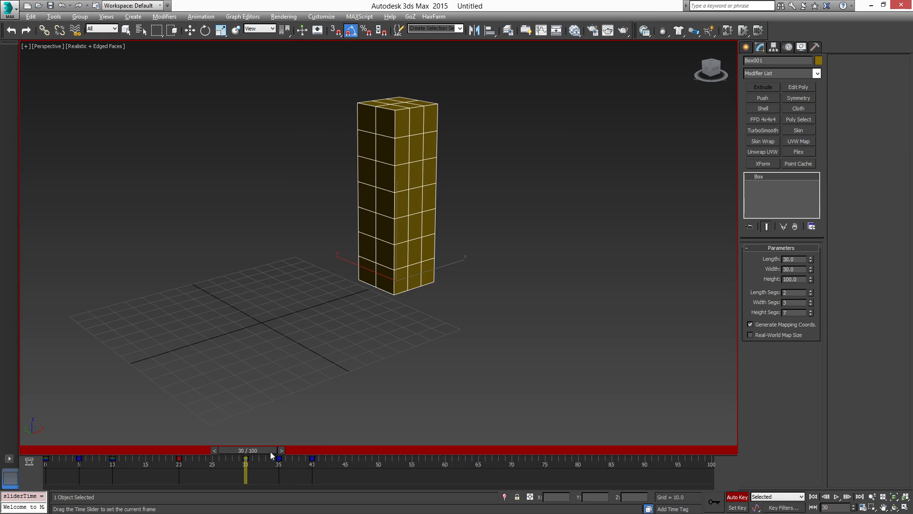
# Check the flip from frame 0, then at frame 20 raise the box along Z to about 140.
pyautogui.press('e')
pyautogui.click(814, 496)
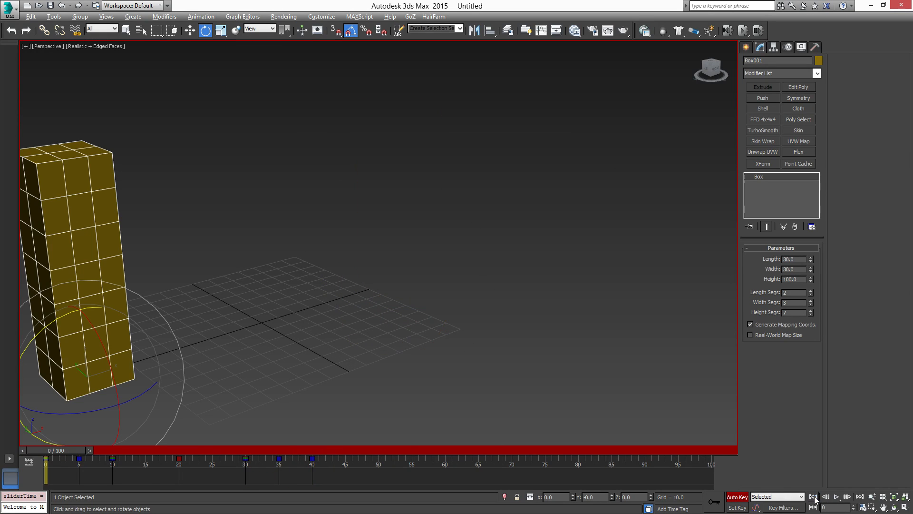
pyautogui.moveTo(76, 450); pyautogui.dragTo(204, 512)
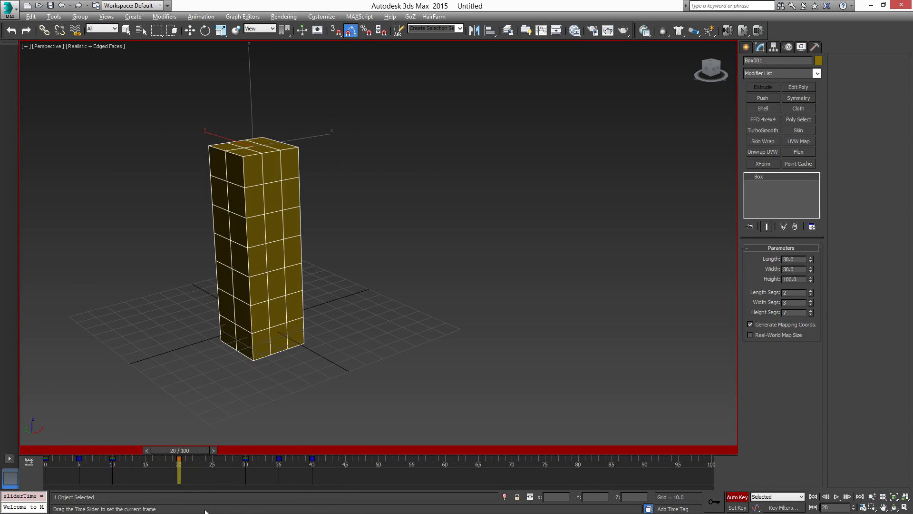
pyautogui.press('e')
pyautogui.keyDown('alt'); pyautogui.moveTo(275, 403); pyautogui.dragTo(276, 316, button='middle'); pyautogui.keyUp('alt')
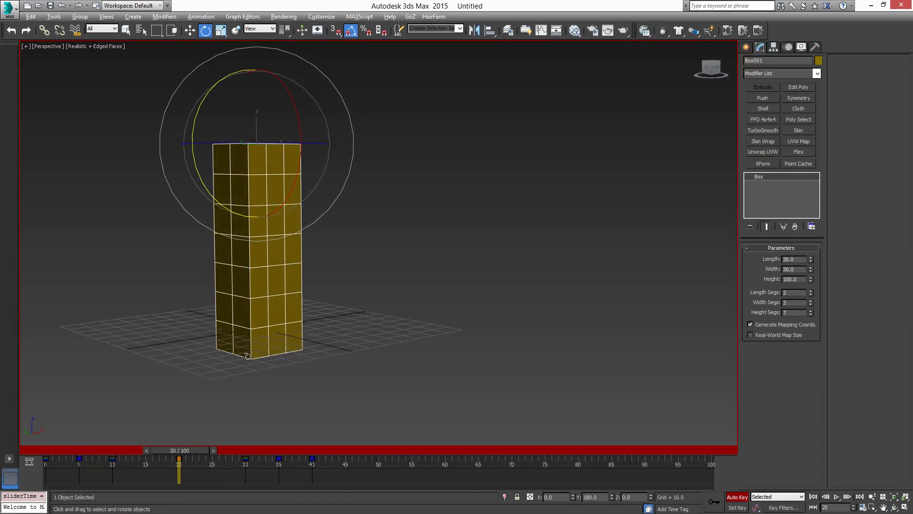
pyautogui.keyDown('alt'); pyautogui.moveTo(248, 356); pyautogui.dragTo(391, 357, button='middle'); pyautogui.keyUp('alt')
pyautogui.press('w')
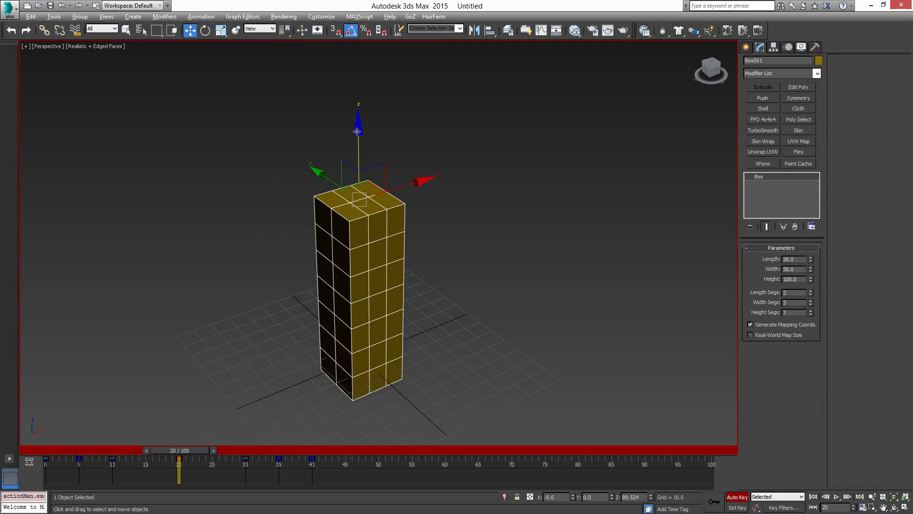
pyautogui.moveTo(357, 132); pyautogui.dragTo(358, 28)
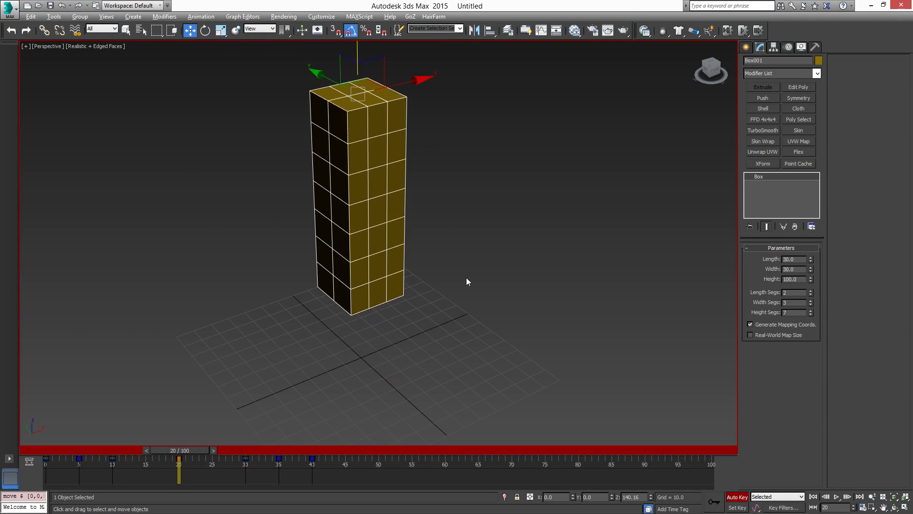
pyautogui.moveTo(466, 280)
pyautogui.keyDown('alt'); pyautogui.mouseDown(button='middle')
pyautogui.moveTo(460, 301)
pyautogui.moveTo(464, 295)
pyautogui.mouseUp(button='middle'); pyautogui.keyUp('alt')
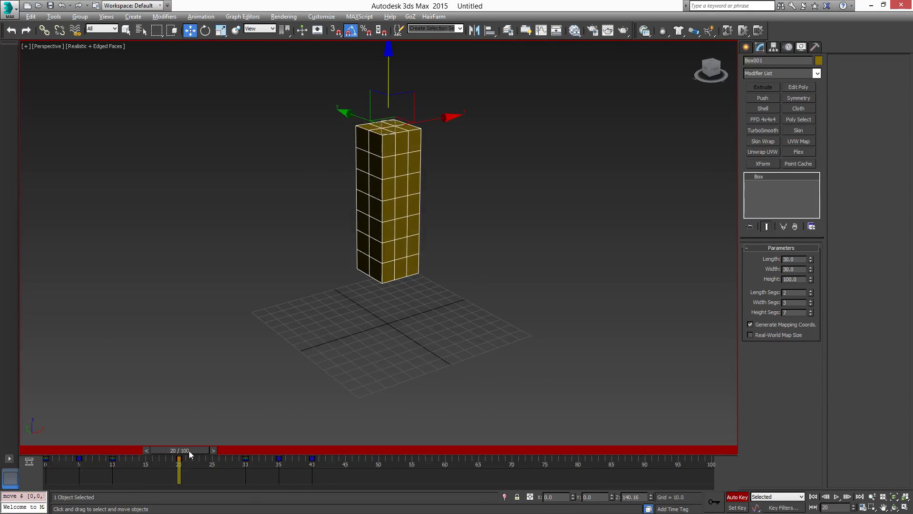
# Try to copy the box's frame 30 key onto frame 40.
pyautogui.moveTo(192, 449); pyautogui.dragTo(213, 450)
pyautogui.moveTo(259, 464); pyautogui.dragTo(230, 480)
pyautogui.press('w')
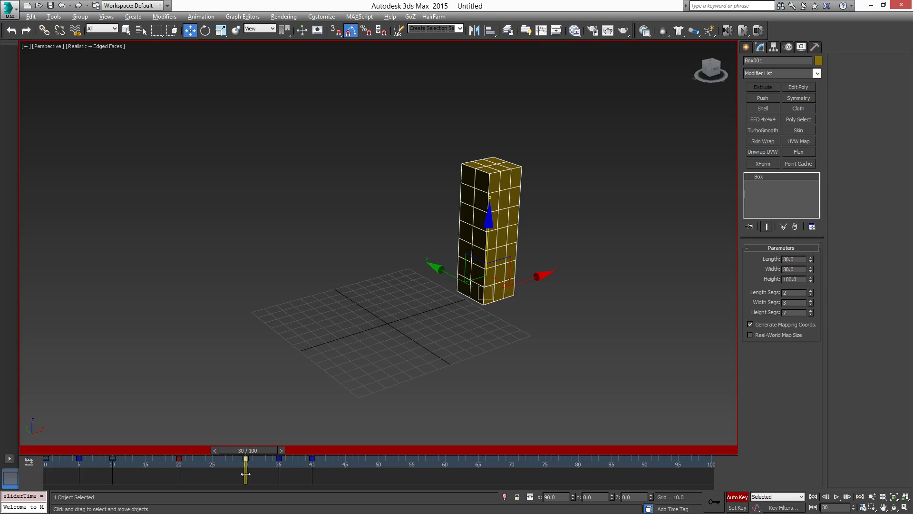
pyautogui.keyDown('shift'); pyautogui.moveTo(246, 472); pyautogui.dragTo(312, 473); pyautogui.keyUp('shift')
pyautogui.moveTo(265, 450)
pyautogui.mouseDown()
pyautogui.moveTo(307, 460)
pyautogui.moveTo(263, 452)
pyautogui.mouseUp()
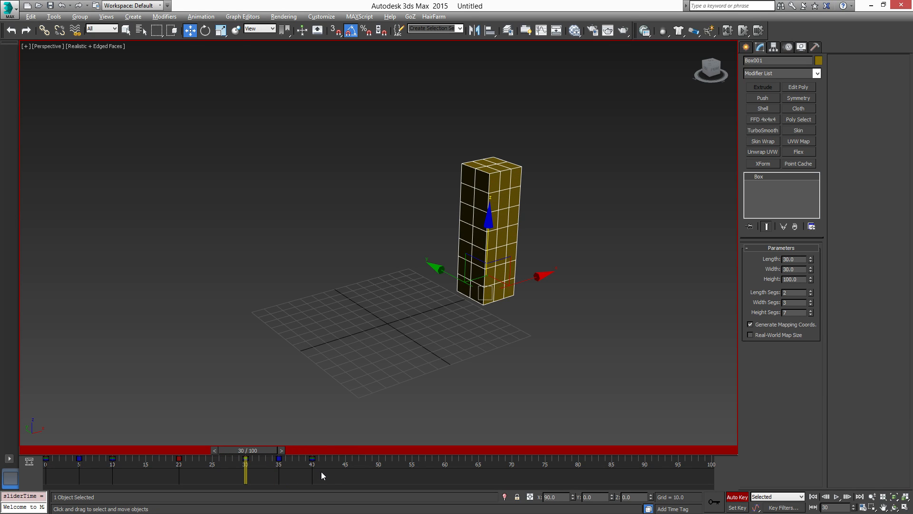
pyautogui.hotkey('ctrl', 'z')
pyautogui.click(296, 470)
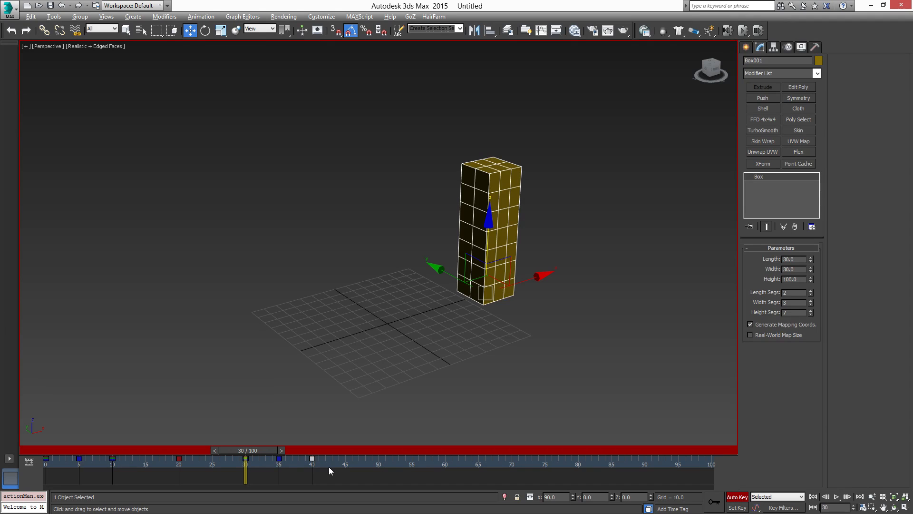
# At frame 40, create rotation and position keys for the box alongside its existing scale key.
pyautogui.moveTo(256, 452); pyautogui.dragTo(325, 489)
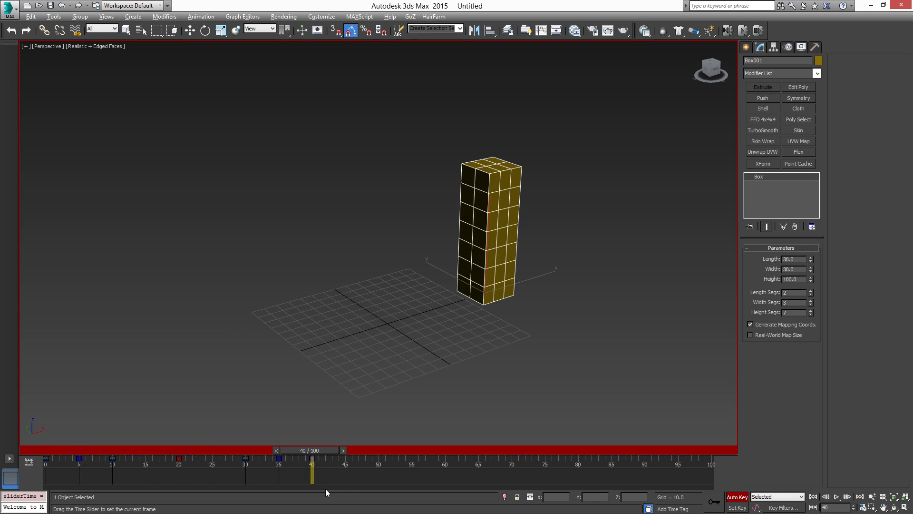
pyautogui.press('w')
pyautogui.scroll(5, 524, 313)
pyautogui.moveTo(523, 313); pyautogui.dragTo(500, 391, button='middle')
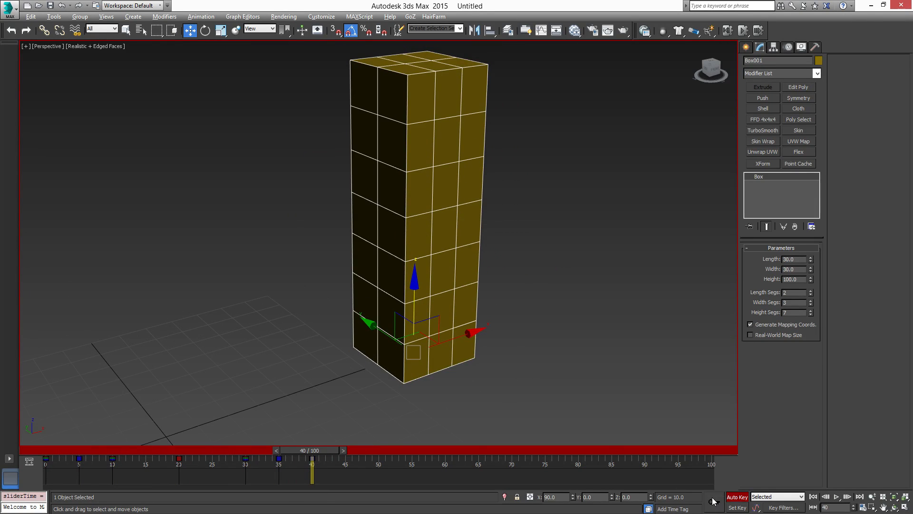
pyautogui.click(789, 47)
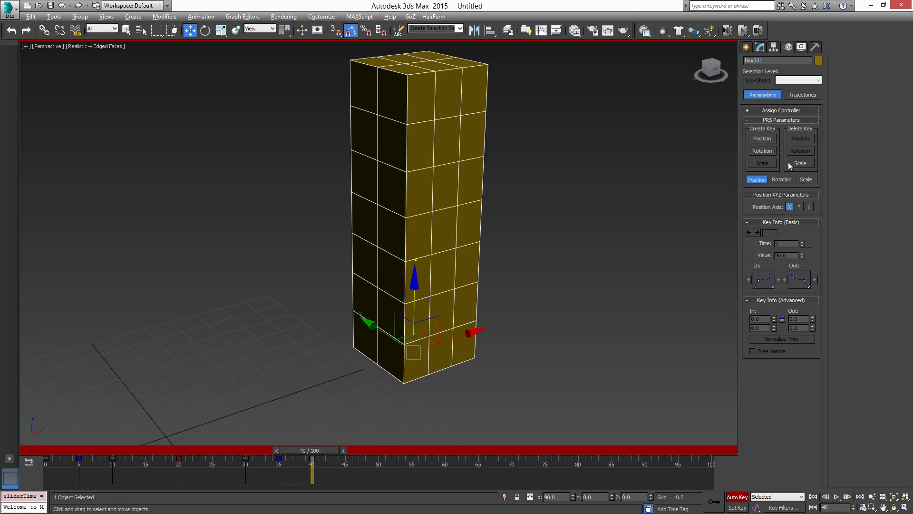
pyautogui.click(763, 151)
pyautogui.click(763, 138)
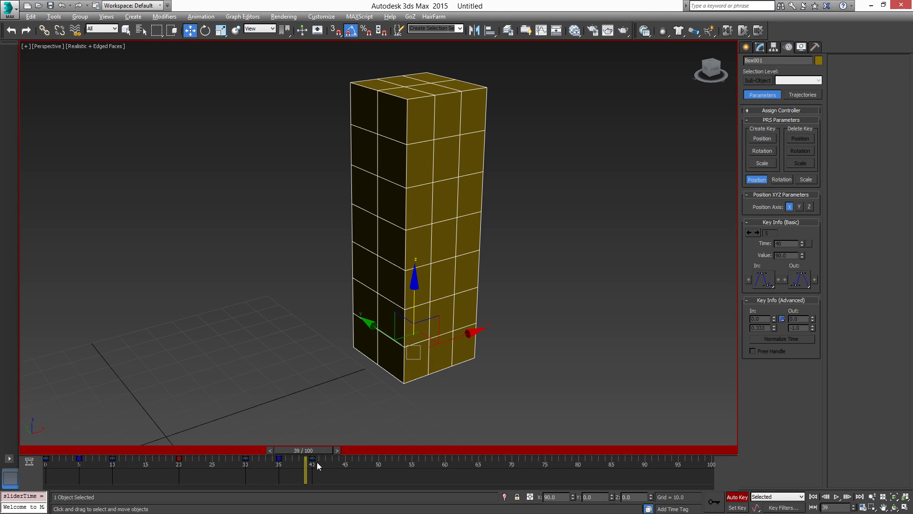
pyautogui.moveTo(322, 448); pyautogui.dragTo(334, 447)
pyautogui.press('w')
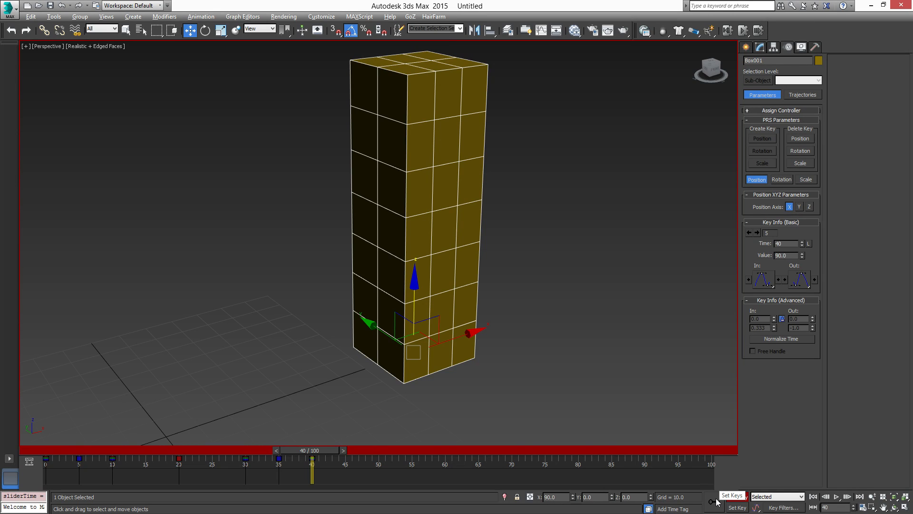
# Exclude IK Parameters from the Set Key filters.
pyautogui.click(784, 508)
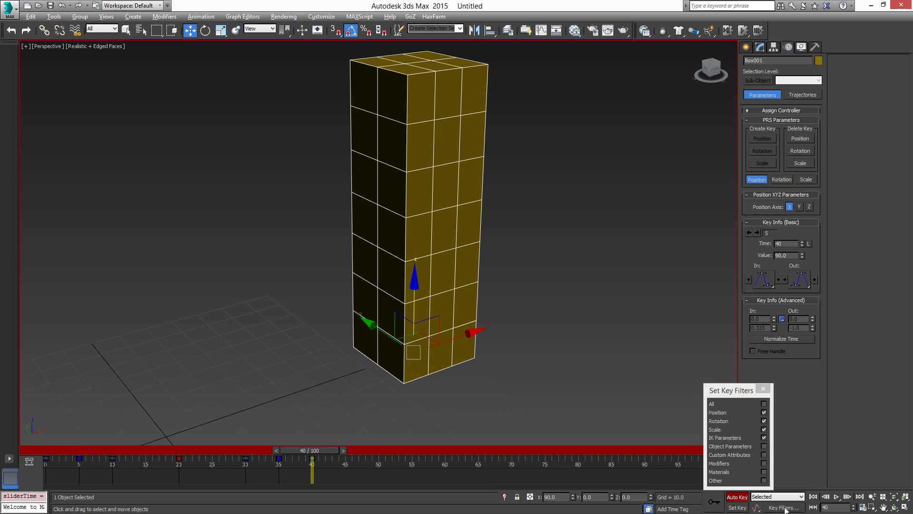
pyautogui.moveTo(745, 391); pyautogui.dragTo(579, 303)
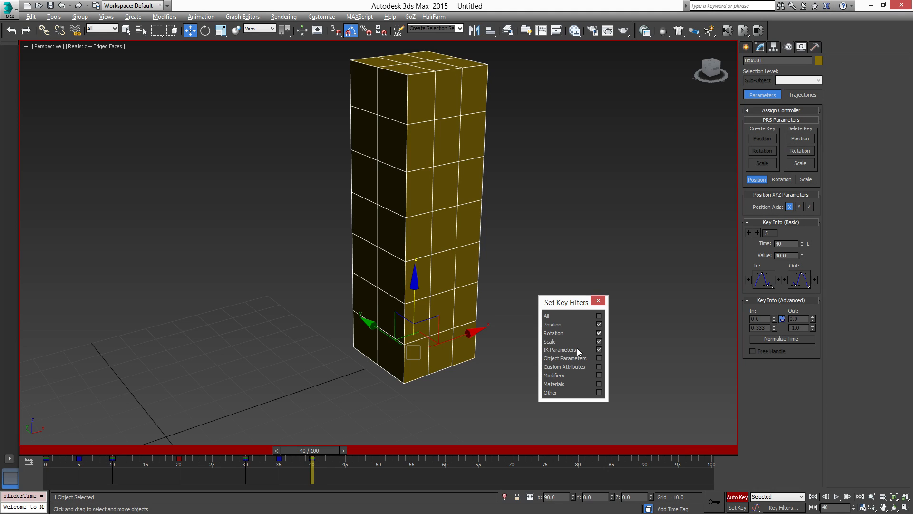
pyautogui.click(599, 350)
pyautogui.click(598, 301)
# At frame 50, exclude Position from the Set Key filters and set the remaining transform keys on the box.
pyautogui.moveTo(322, 452); pyautogui.dragTo(389, 456)
pyautogui.click(798, 507)
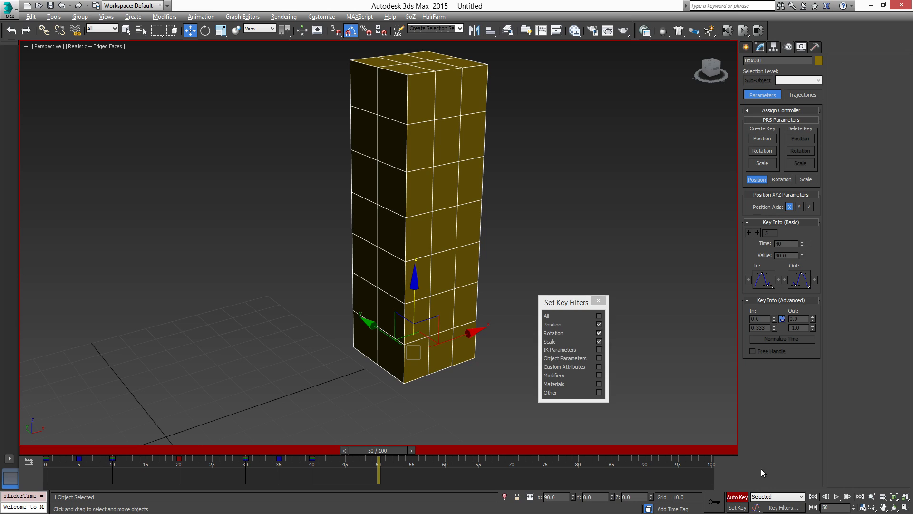
pyautogui.click(599, 324)
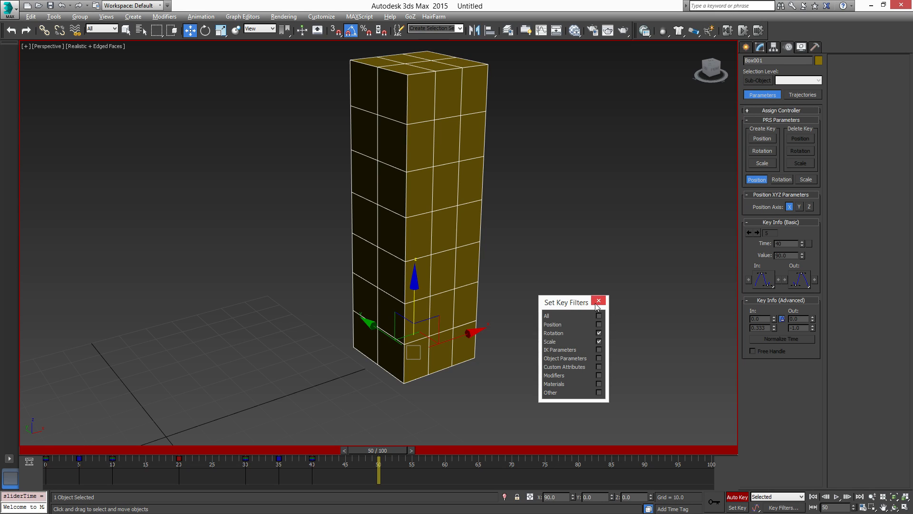
pyautogui.click(599, 301)
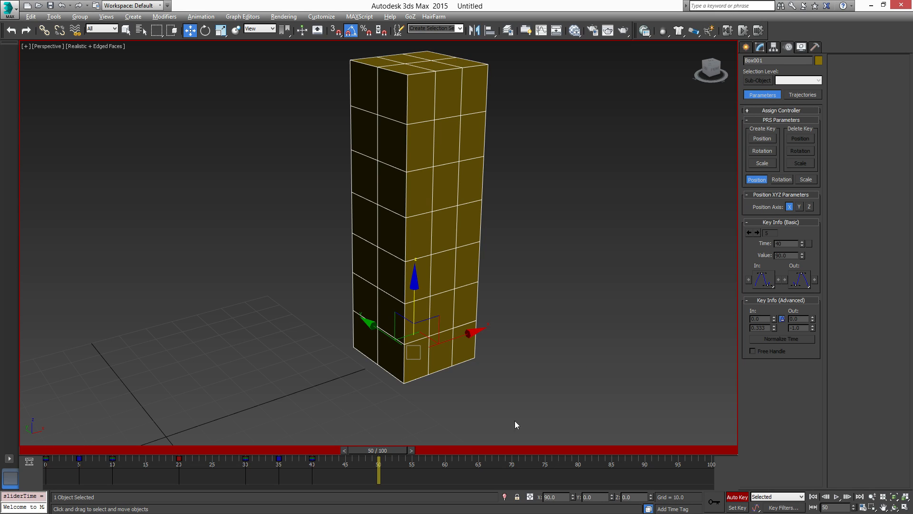
pyautogui.click(712, 501)
pyautogui.moveTo(401, 449); pyautogui.dragTo(355, 457)
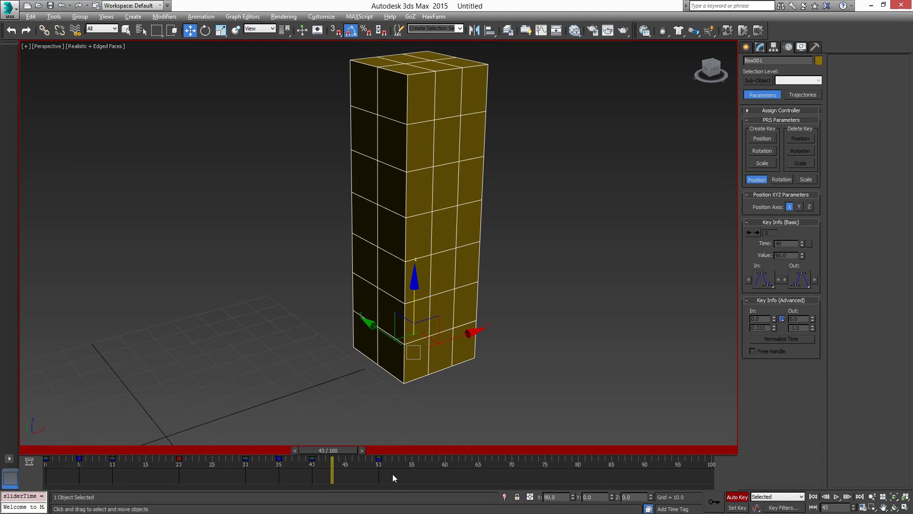
# Add a separate position key for the box at frame 50.
pyautogui.moveTo(336, 452); pyautogui.dragTo(389, 450)
pyautogui.click(761, 138)
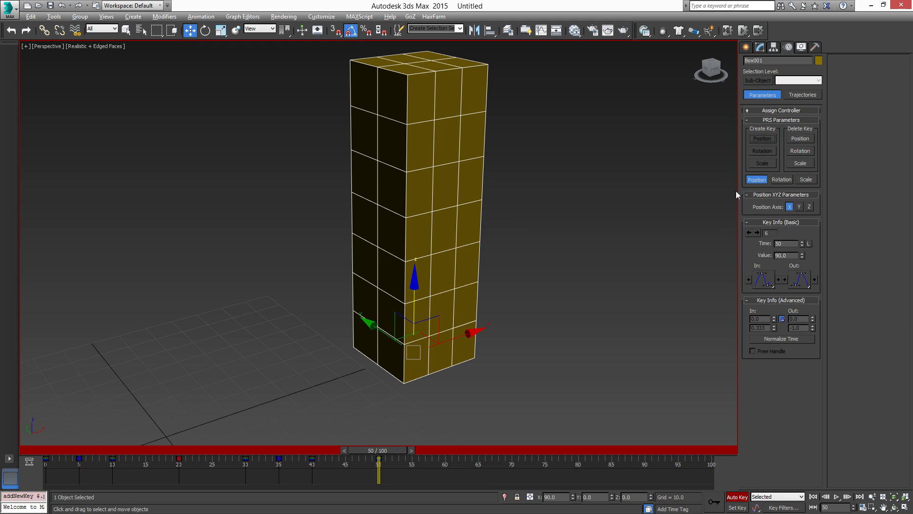
pyautogui.moveTo(394, 449); pyautogui.dragTo(370, 468)
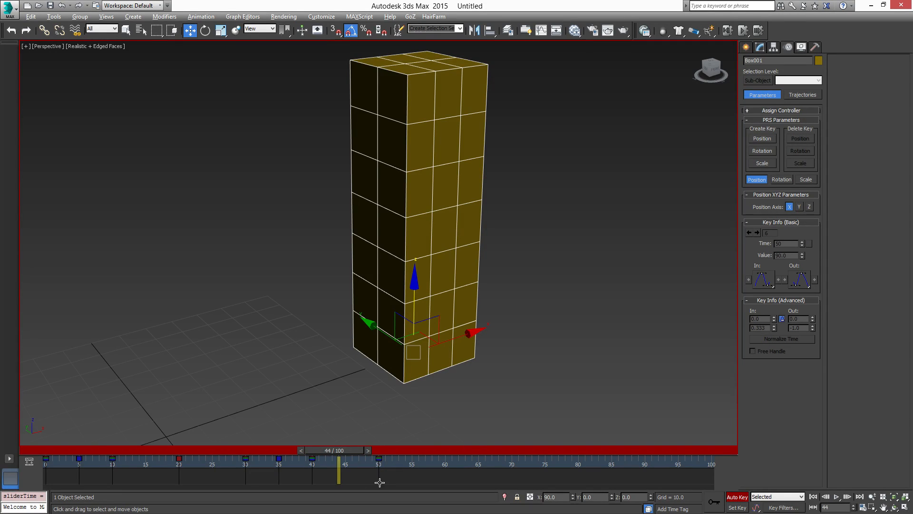
# Include Position in the Set Key filters again and delete the box's keys at frame 50.
pyautogui.click(784, 507)
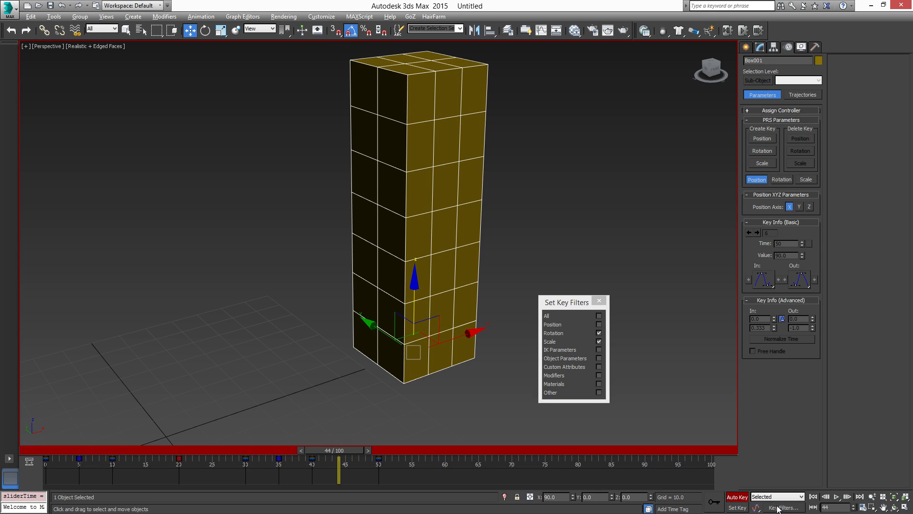
pyautogui.click(599, 324)
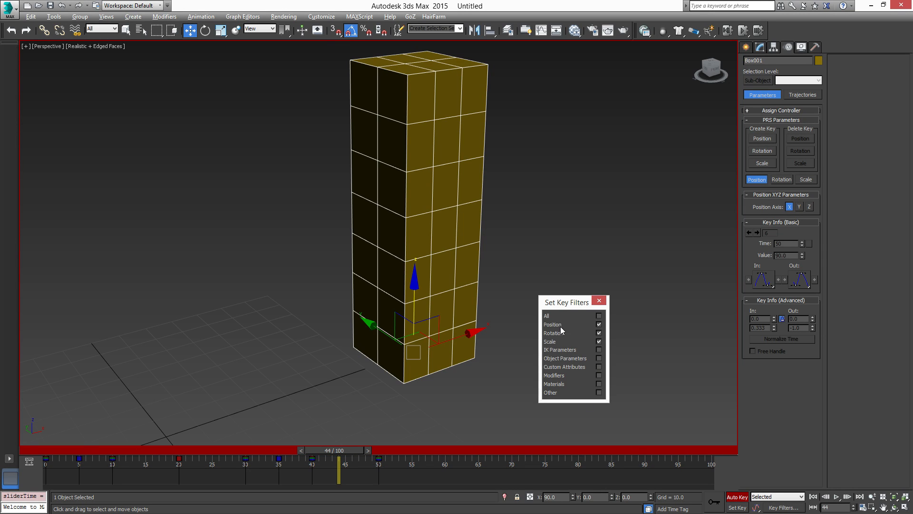
pyautogui.click(599, 301)
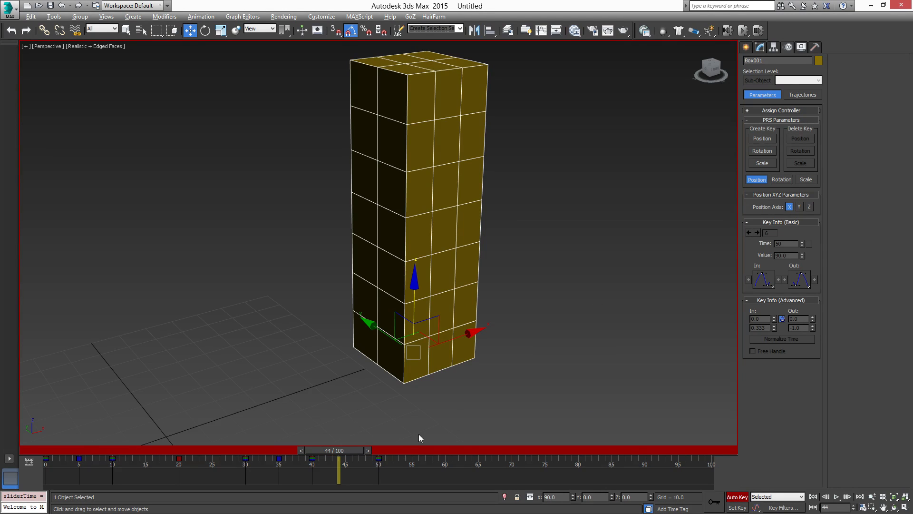
pyautogui.moveTo(402, 462); pyautogui.dragTo(70, 444)
pyautogui.press('Delete')
# Play the box's jump animation from frame 0 several times, and scrub back to frame 40.
pyautogui.moveTo(298, 257); pyautogui.dragTo(334, 327, button='middle')
pyautogui.scroll(-5, 357, 290)
pyautogui.scroll(2, 358, 291)
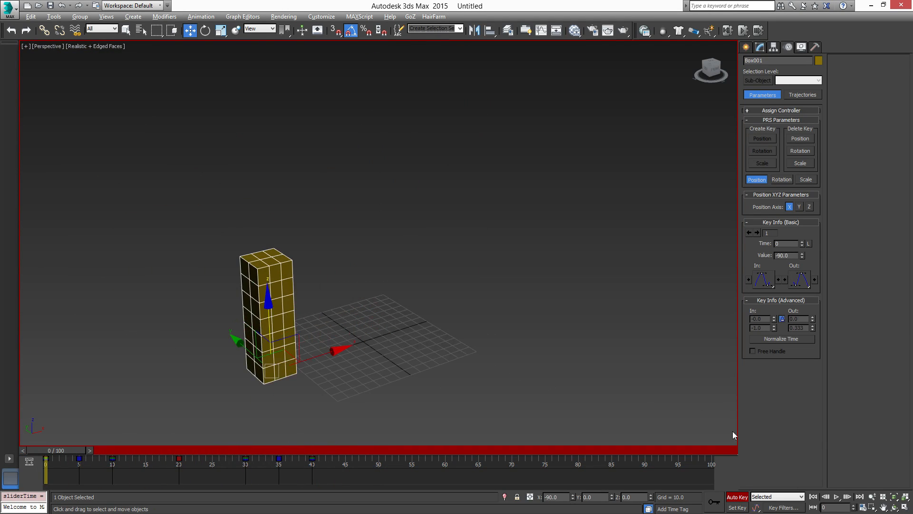
pyautogui.click(836, 496)
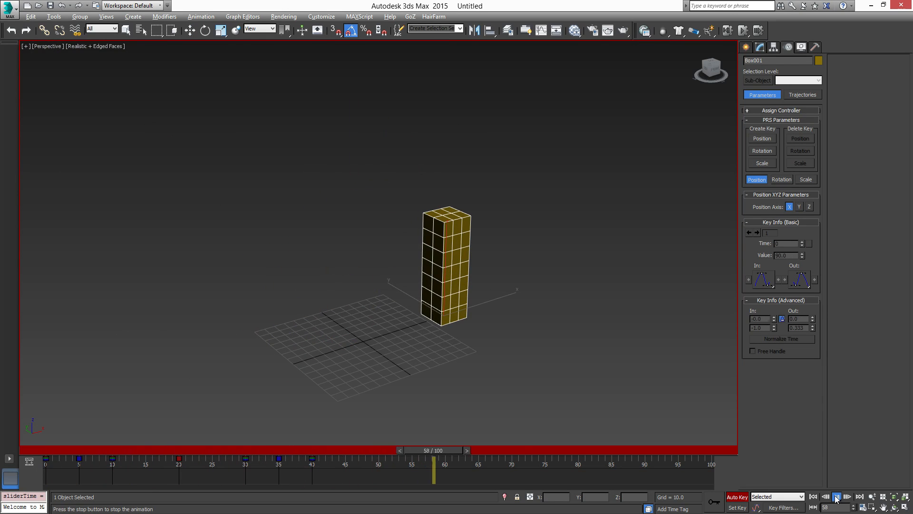
pyautogui.click(836, 497)
pyautogui.click(811, 497)
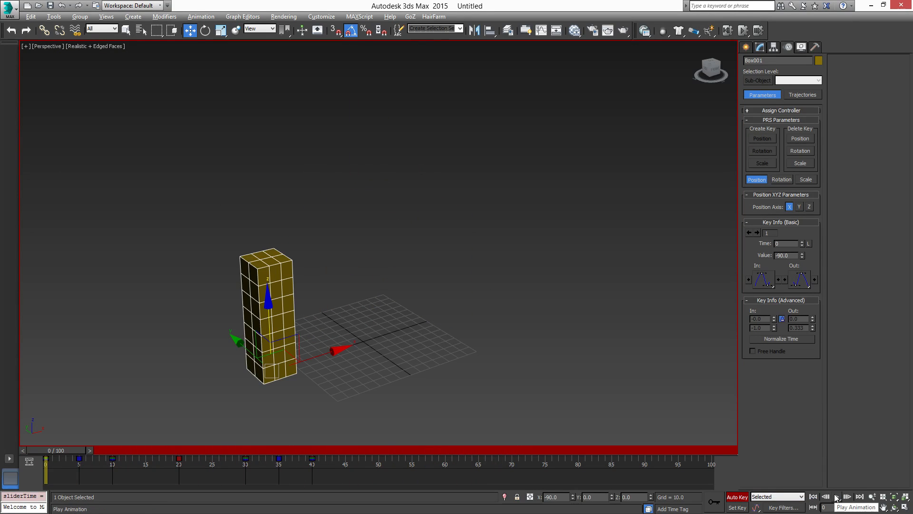
pyautogui.click(836, 496)
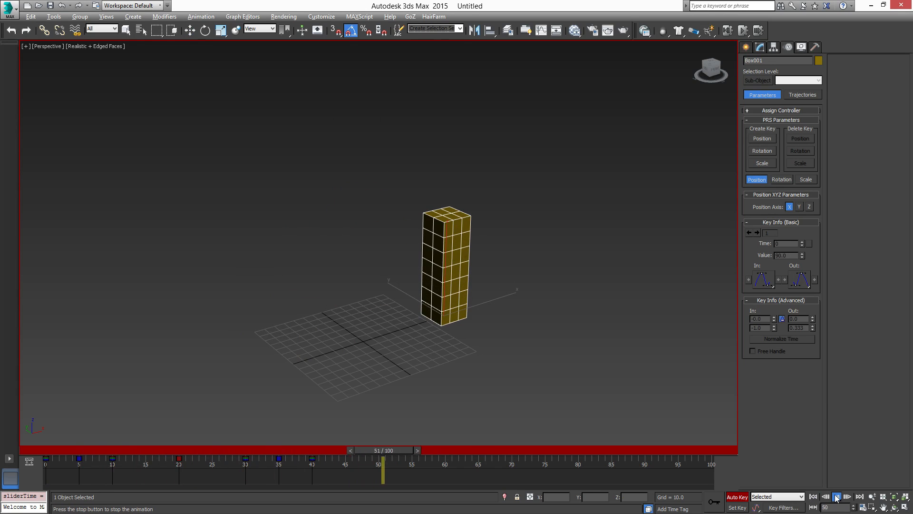
pyautogui.click(836, 497)
pyautogui.click(815, 497)
pyautogui.click(836, 497)
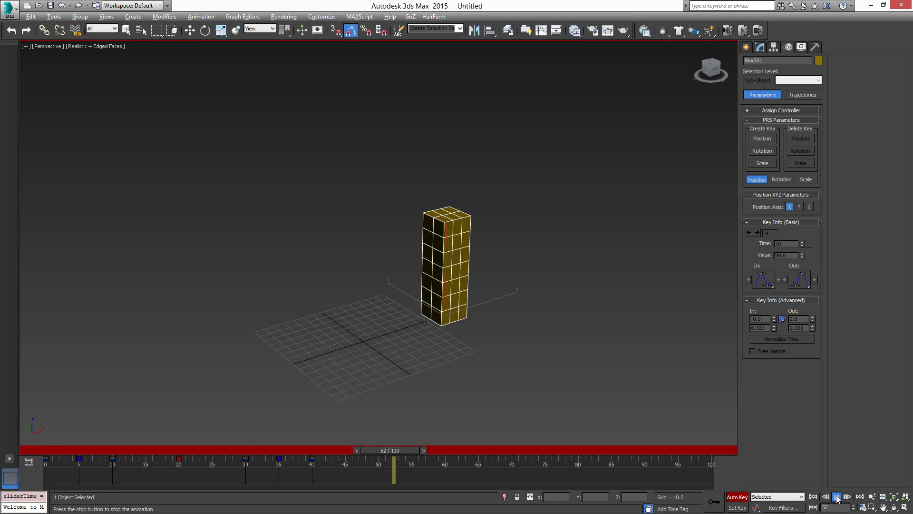
pyautogui.click(837, 497)
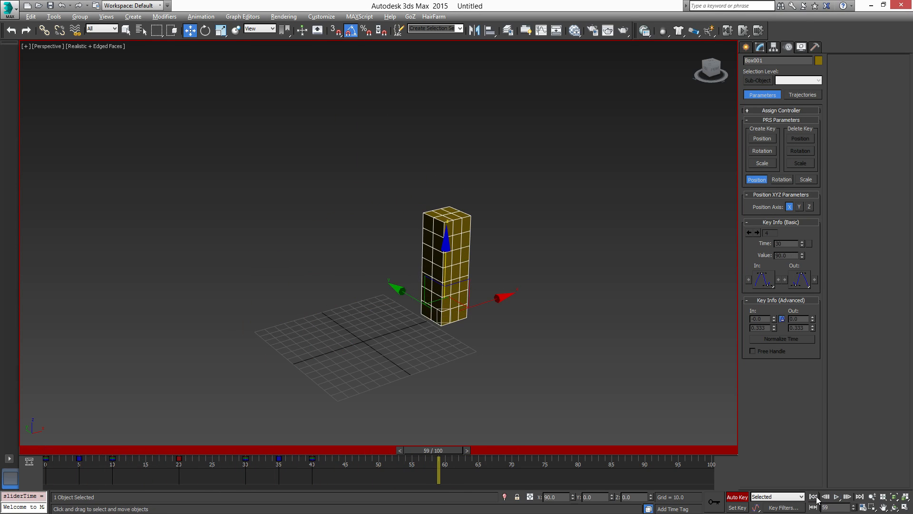
pyautogui.click(812, 497)
pyautogui.click(836, 498)
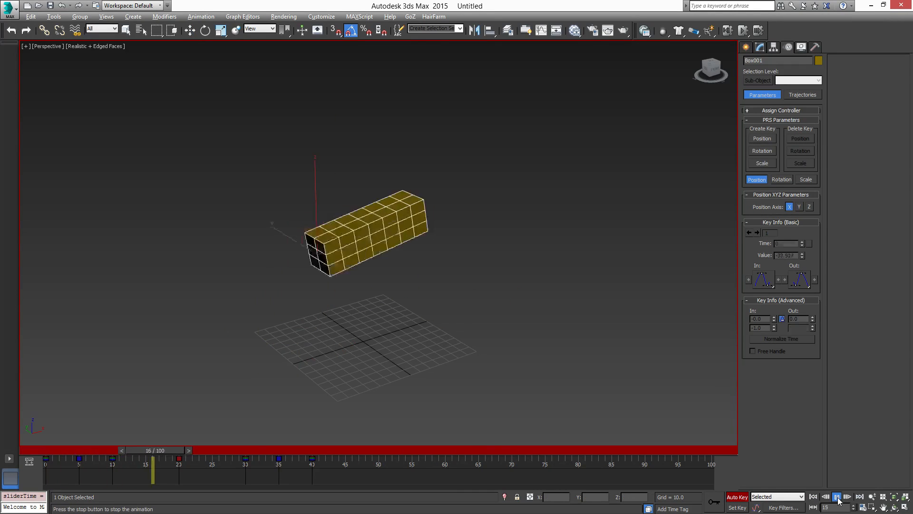
pyautogui.click(836, 496)
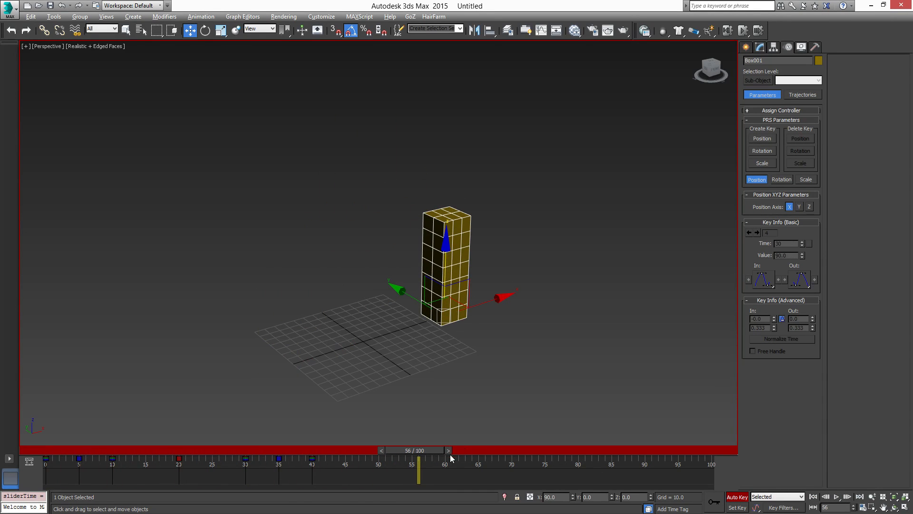
pyautogui.moveTo(430, 450); pyautogui.dragTo(338, 477)
pyautogui.press('w')
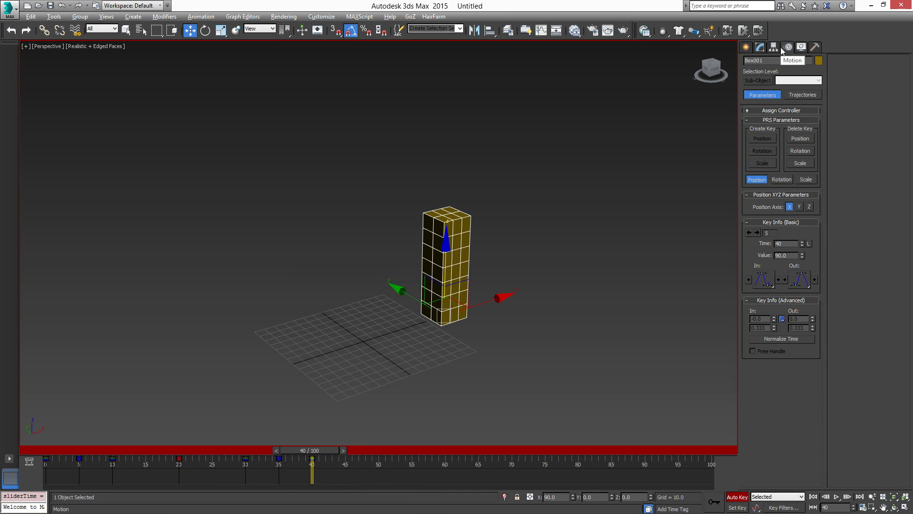
# Display the box's motion trajectory from frame 0, scrub the box along its path and return to frame 0.
pyautogui.click(813, 496)
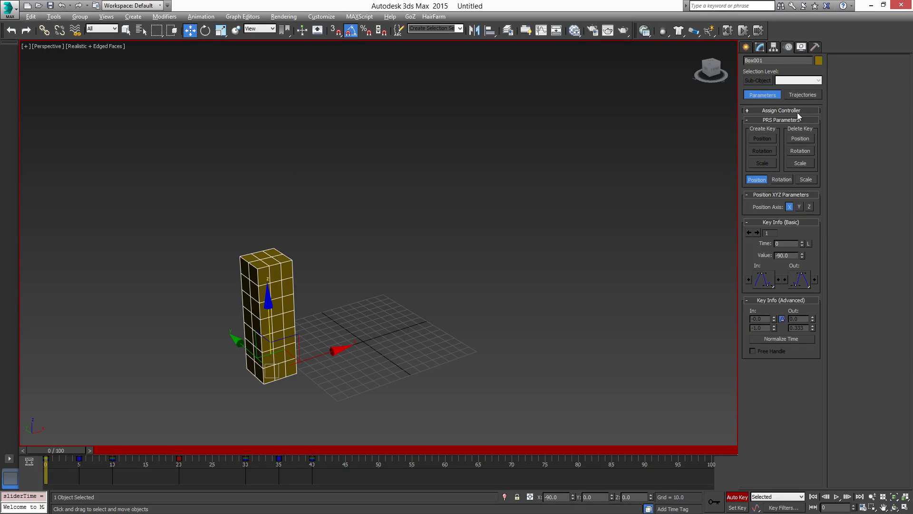
pyautogui.click(795, 95)
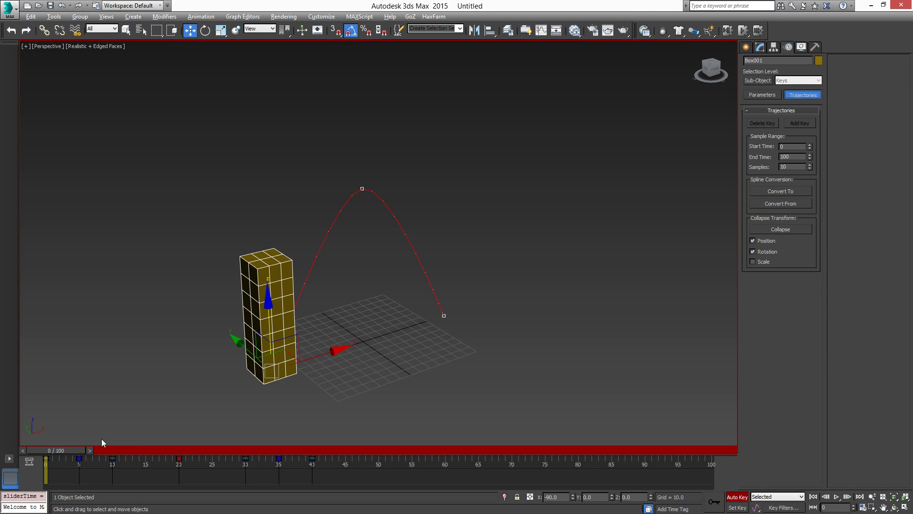
pyautogui.moveTo(78, 449); pyautogui.dragTo(187, 463)
pyautogui.press('w')
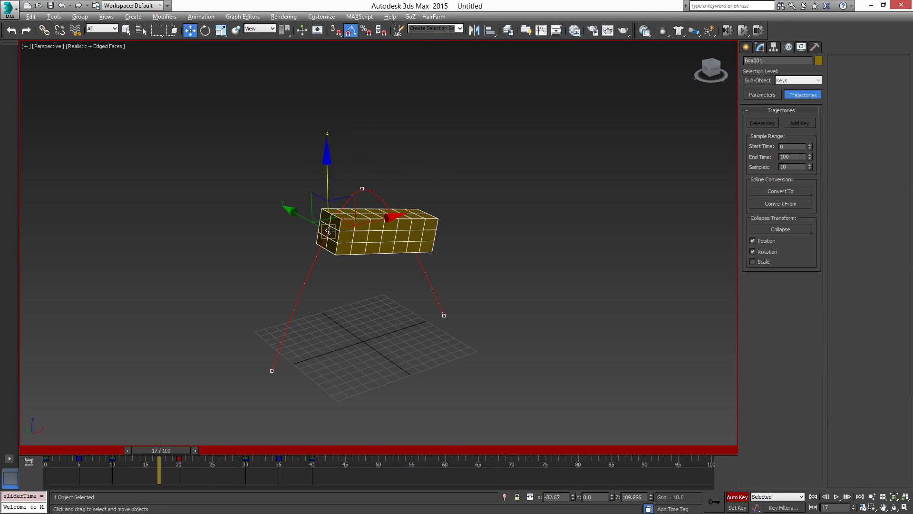
pyautogui.moveTo(185, 449); pyautogui.dragTo(44, 475)
pyautogui.press('w')
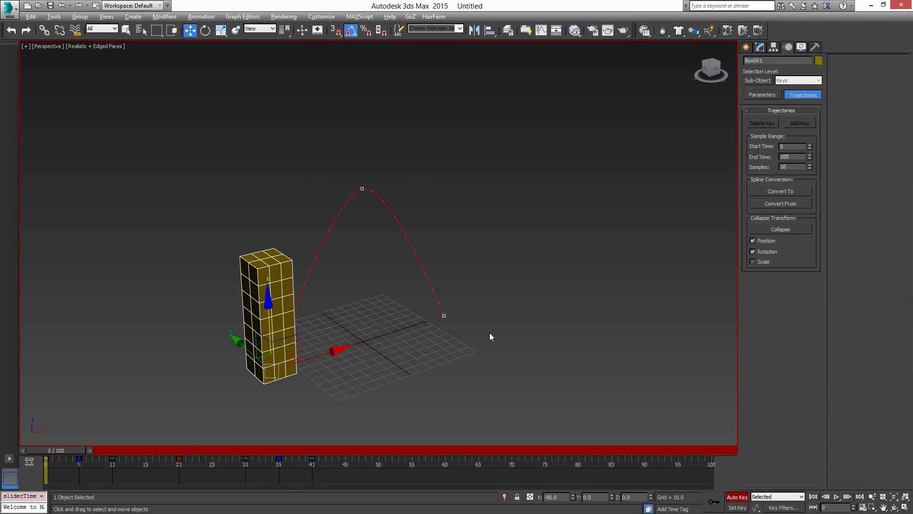
pyautogui.moveTo(342, 370); pyautogui.dragTo(361, 356, button='middle')
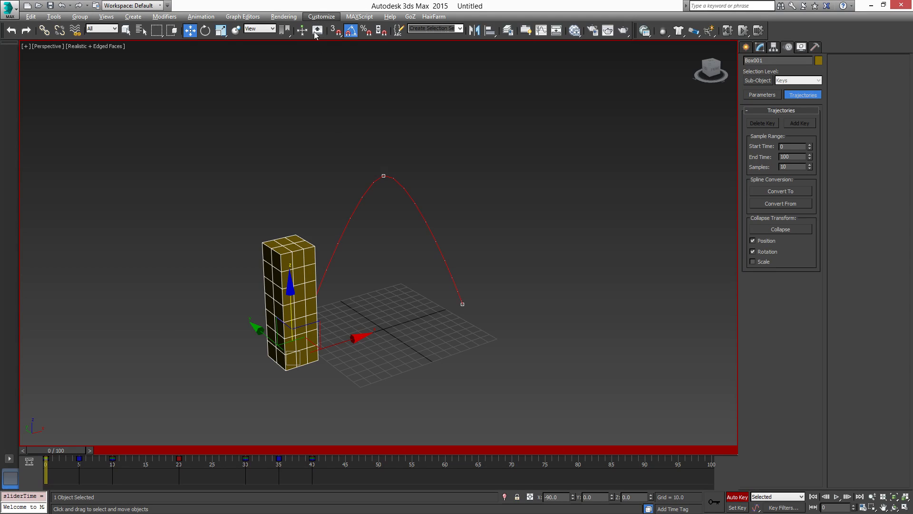
# Open the Curve Editor for the box and select all its animation keys to show their tangent handles, and deselect them again.
pyautogui.click(541, 31)
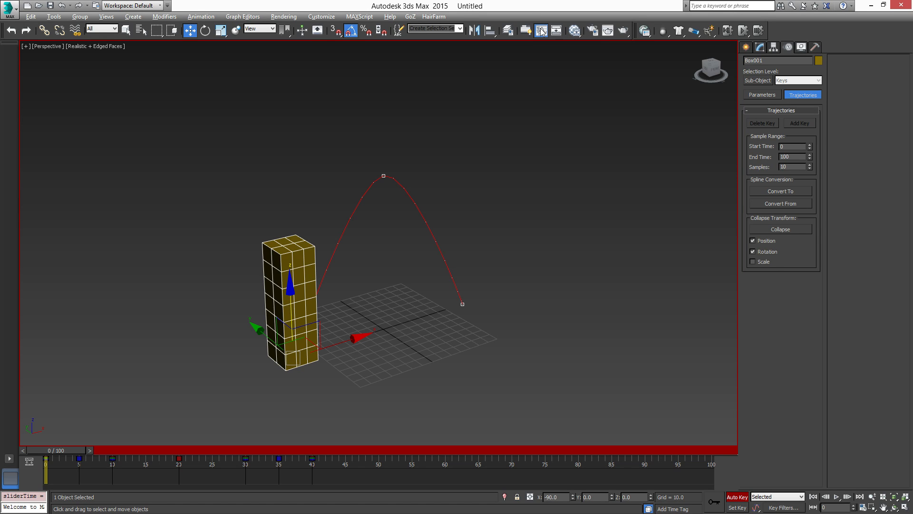
pyautogui.moveTo(321, 203); pyautogui.dragTo(390, 188, button='middle')
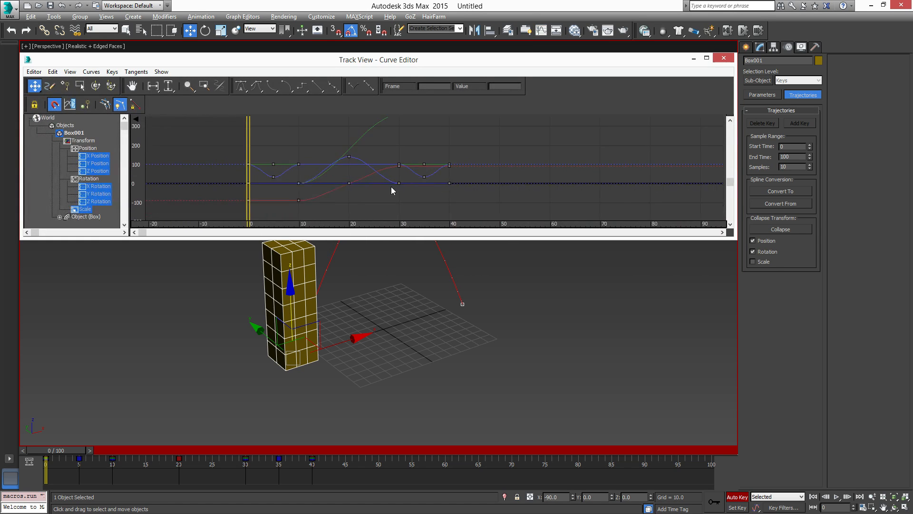
pyautogui.scroll(-4, 390, 189)
pyautogui.scroll(1, 390, 188)
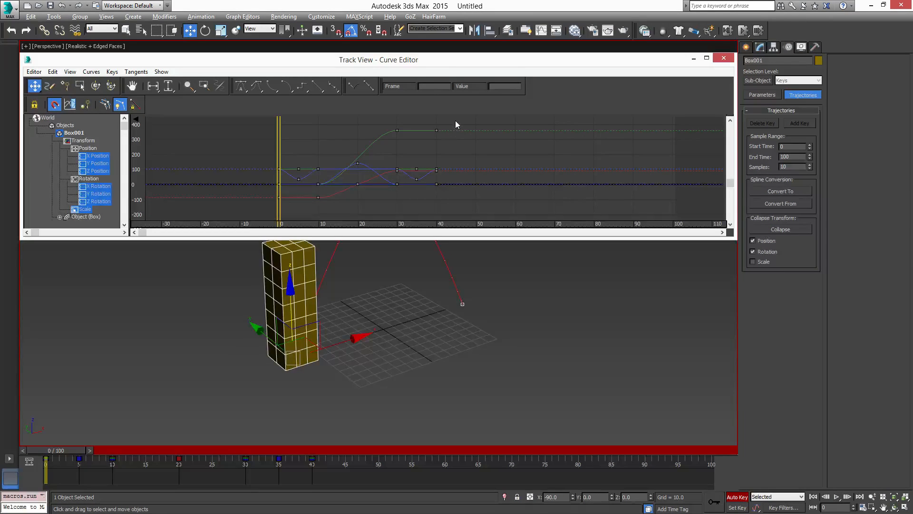
pyautogui.moveTo(455, 121); pyautogui.dragTo(263, 206)
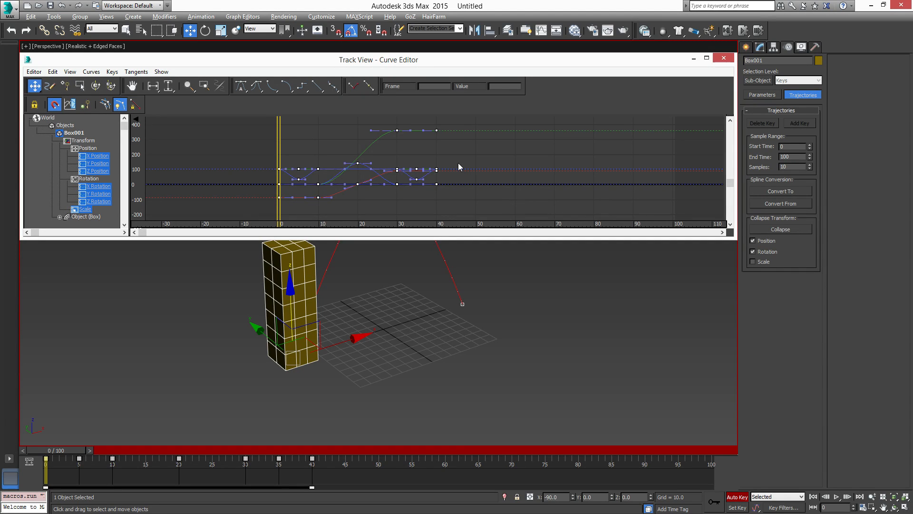
pyautogui.scroll(3, 413, 165)
pyautogui.click(407, 146)
# Examine the Y Rotation curve's final keys by selecting them individually, including the key at frame 30.
pyautogui.moveTo(406, 143); pyautogui.dragTo(408, 196, button='middle')
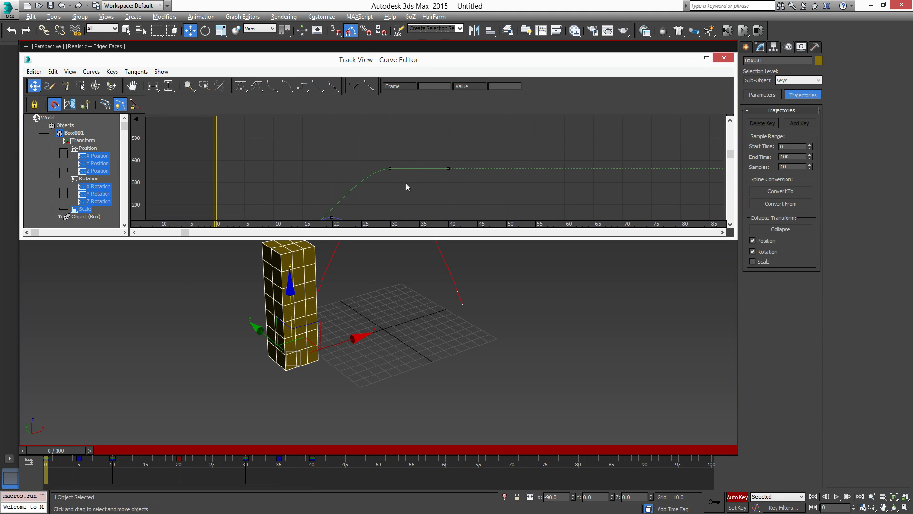
pyautogui.moveTo(383, 143); pyautogui.dragTo(402, 181)
pyautogui.scroll(3, 401, 179)
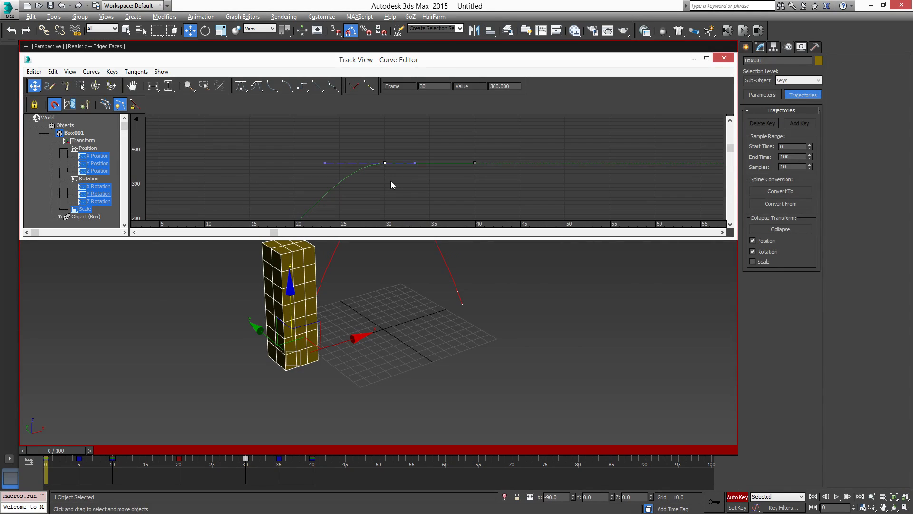
pyautogui.moveTo(370, 145); pyautogui.dragTo(404, 186)
pyautogui.click(377, 152)
pyautogui.moveTo(377, 153); pyautogui.dragTo(401, 176)
pyautogui.moveTo(453, 136); pyautogui.dragTo(505, 190)
pyautogui.moveTo(364, 144); pyautogui.dragTo(418, 188)
# Examine the box's overlapping curves, selecting the X and Y Position keys at frame 20.
pyautogui.moveTo(281, 198); pyautogui.dragTo(368, 148, button='middle')
pyautogui.scroll(-1, 349, 124)
pyautogui.scroll(-1, 377, 166)
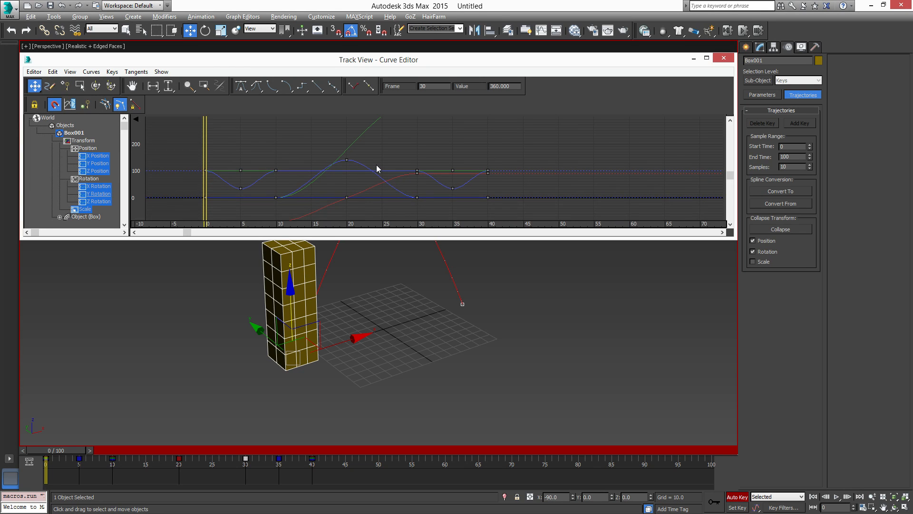
pyautogui.moveTo(466, 140)
pyautogui.mouseDown(button='middle')
pyautogui.moveTo(445, 155)
pyautogui.moveTo(453, 138)
pyautogui.mouseUp(button='middle')
pyautogui.scroll(1, 397, 143)
pyautogui.moveTo(397, 143); pyautogui.dragTo(484, 126, button='middle')
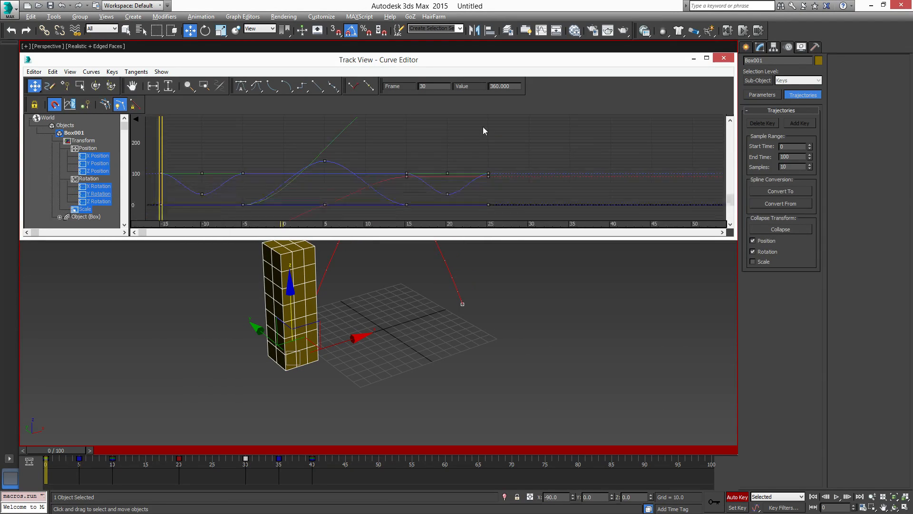
pyautogui.moveTo(320, 212); pyautogui.dragTo(398, 152, button='middle')
pyautogui.moveTo(426, 168); pyautogui.dragTo(426, 166)
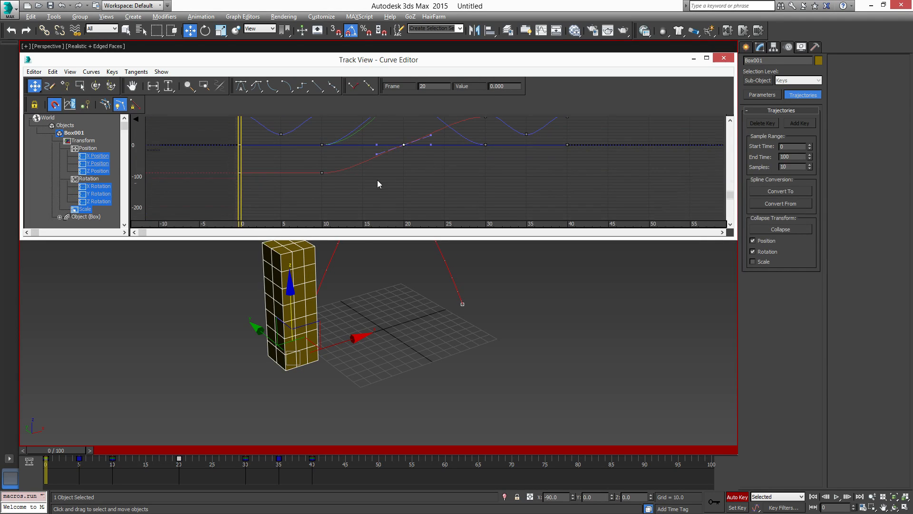
pyautogui.moveTo(377, 183); pyautogui.dragTo(297, 197, button='middle')
pyautogui.moveTo(433, 136); pyautogui.dragTo(373, 207, button='middle')
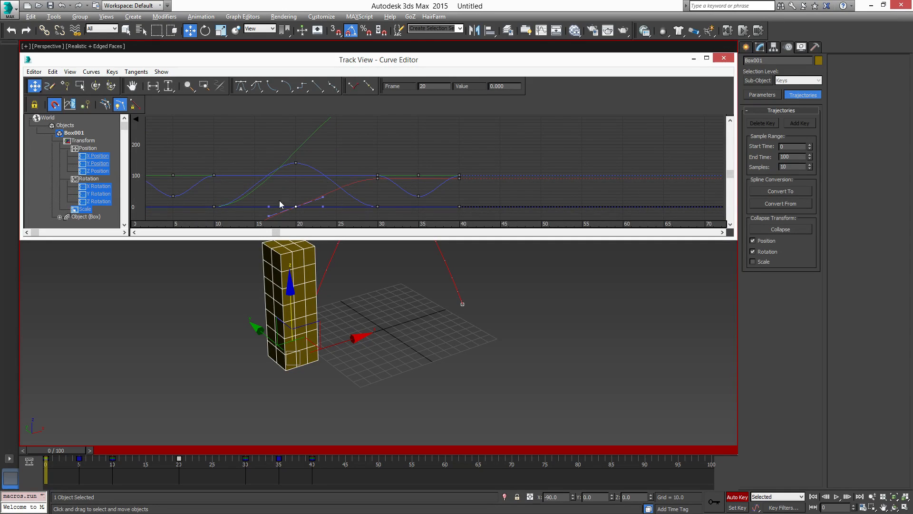
pyautogui.moveTo(210, 167); pyautogui.dragTo(362, 141, button='middle')
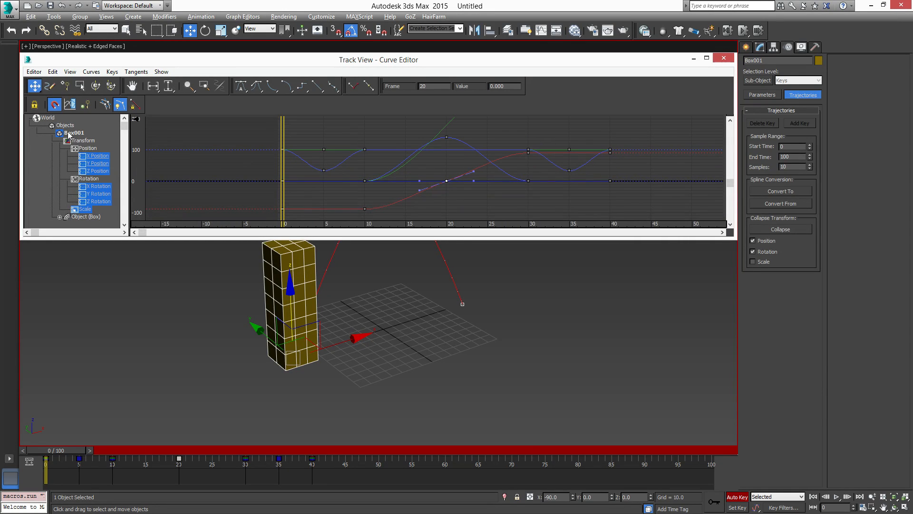
# View the curves of the Box001, Transform, Position, Rotation and Scale tracks one after another.
pyautogui.click(72, 133)
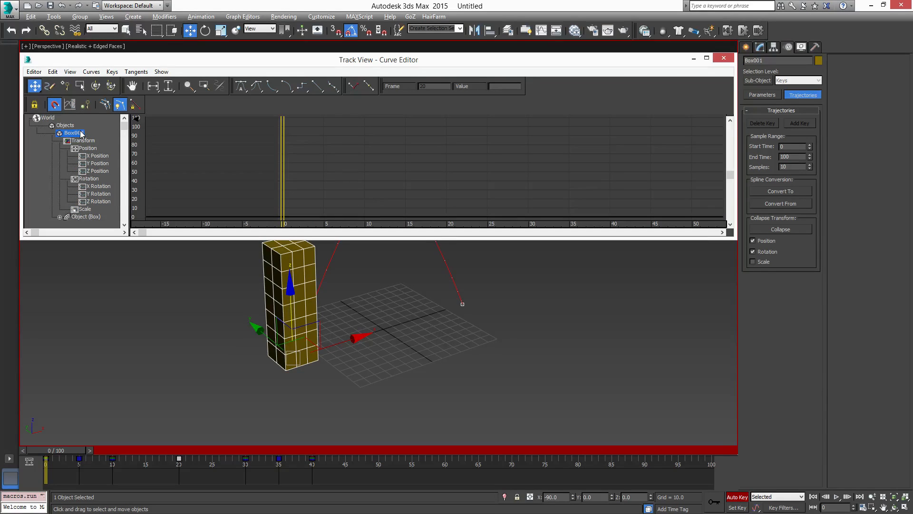
pyautogui.click(85, 140)
pyautogui.click(89, 148)
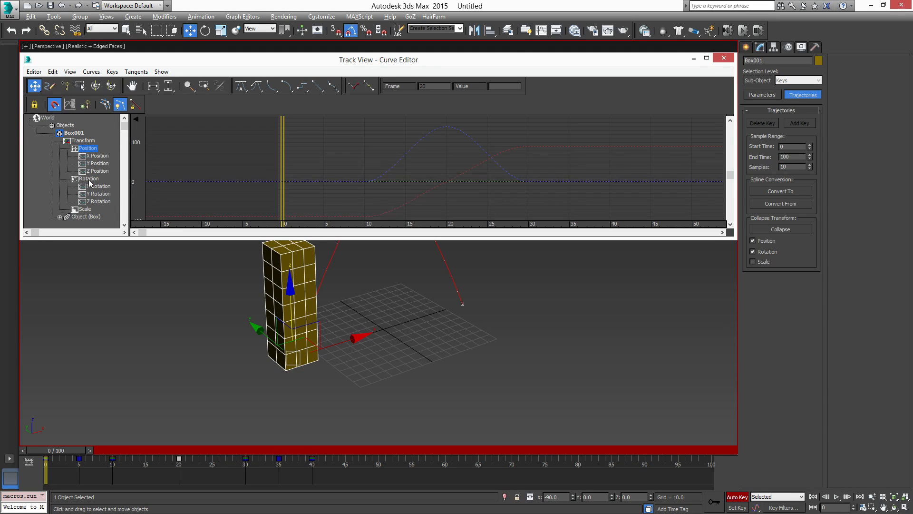
pyautogui.click(91, 179)
pyautogui.click(85, 209)
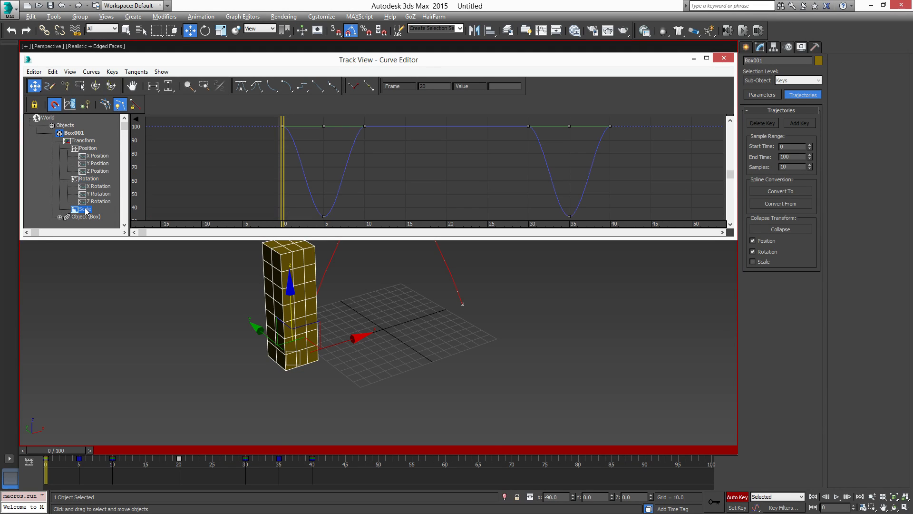
# Compare the individual X, Y and Z Position curves with the box's trajectory, ending with Z Position isolated.
pyautogui.click(98, 156)
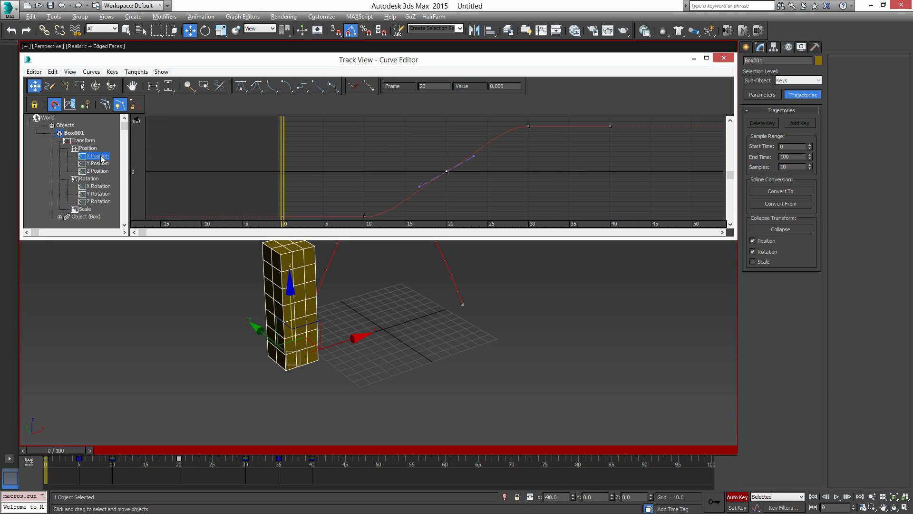
pyautogui.click(105, 171)
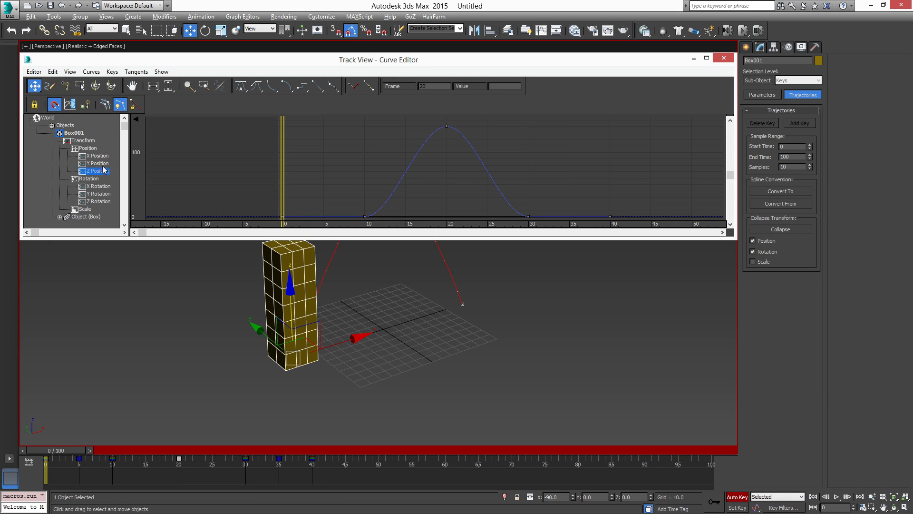
pyautogui.click(103, 164)
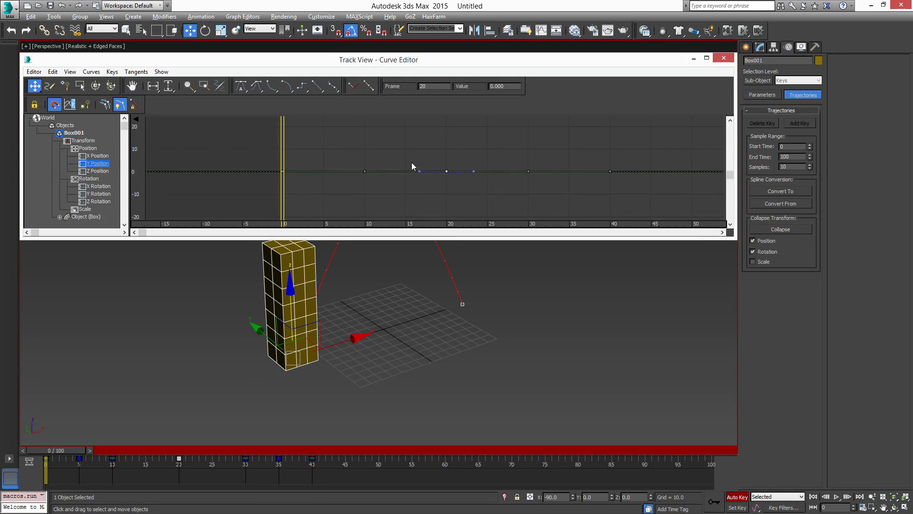
pyautogui.click(94, 156)
pyautogui.moveTo(340, 346); pyautogui.dragTo(199, 395, button='middle')
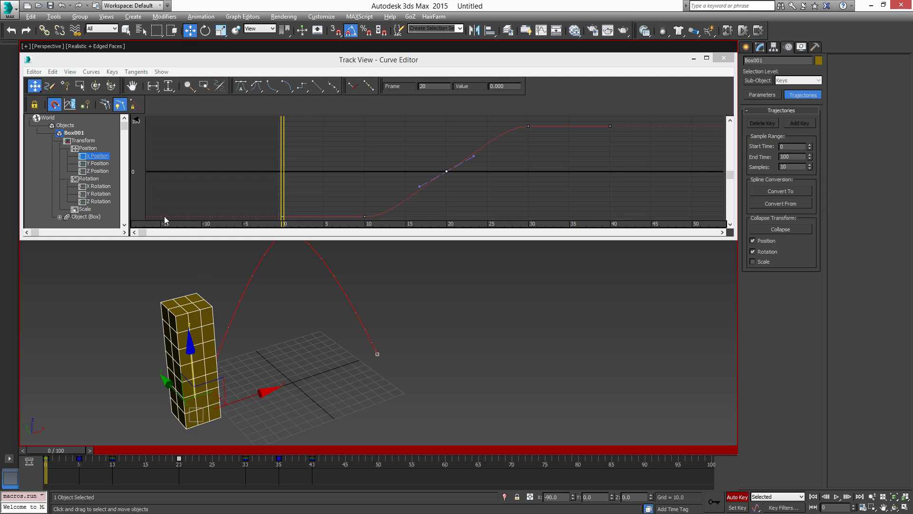
pyautogui.click(98, 163)
pyautogui.moveTo(235, 364)
pyautogui.mouseDown(button='middle')
pyautogui.moveTo(235, 386)
pyautogui.moveTo(233, 376)
pyautogui.mouseUp(button='middle')
pyautogui.click(97, 170)
pyautogui.scroll(-3, 220, 371)
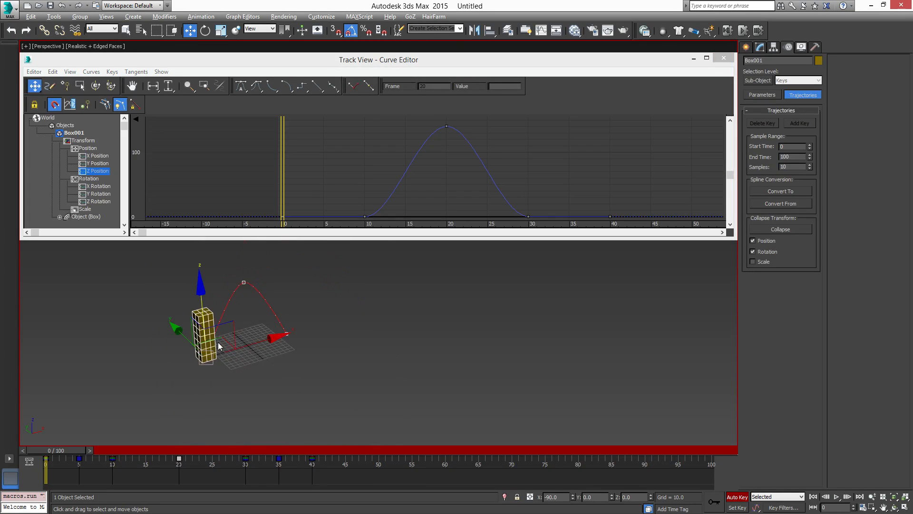
pyautogui.moveTo(218, 346); pyautogui.dragTo(227, 384, button='middle')
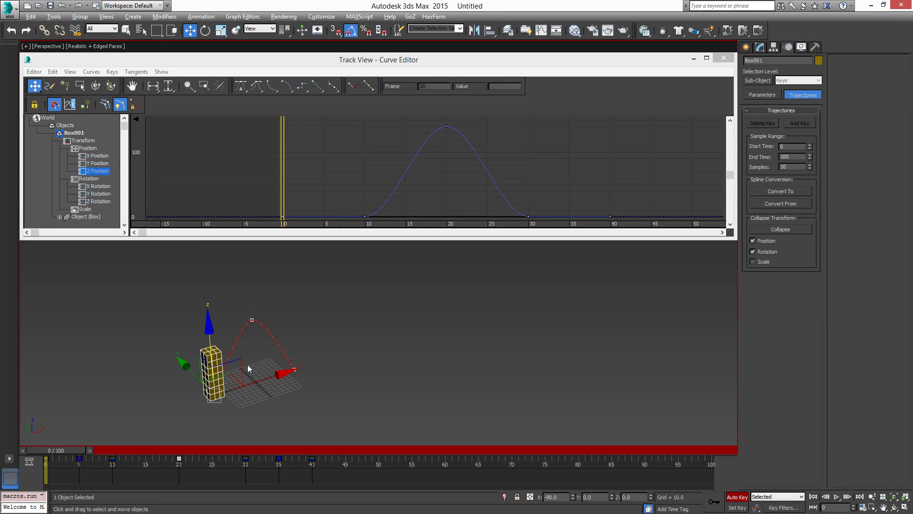
pyautogui.scroll(5, 247, 364)
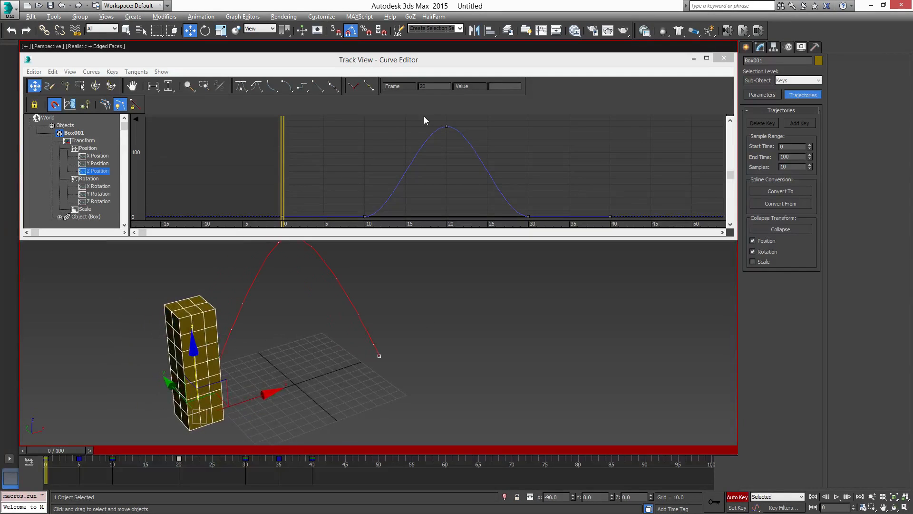
# Select the Z Position key at frame 20 and lengthen its tangent handles outward to about frames 10 and 32.
pyautogui.moveTo(424, 116); pyautogui.dragTo(489, 143)
pyautogui.moveTo(344, 301); pyautogui.dragTo(298, 318, button='middle')
pyautogui.scroll(-3, 298, 319)
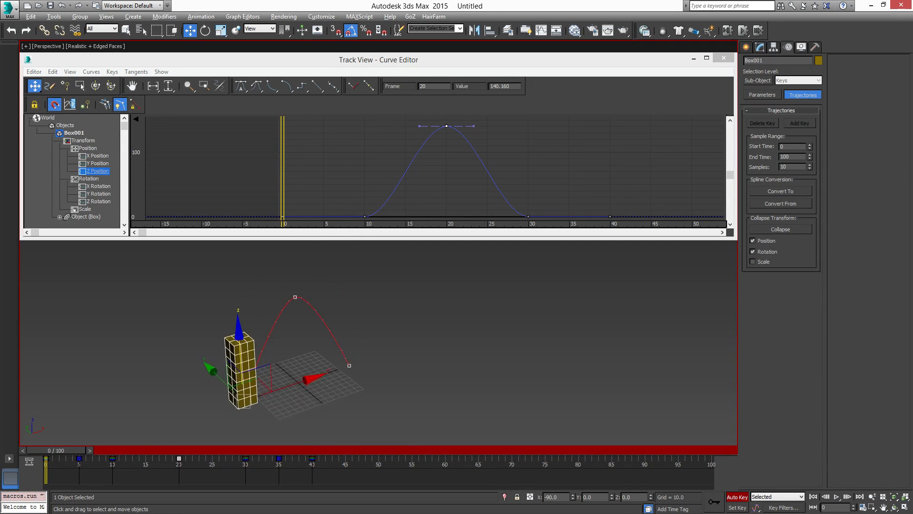
pyautogui.scroll(1, 298, 318)
pyautogui.moveTo(320, 348); pyautogui.dragTo(323, 327, button='middle')
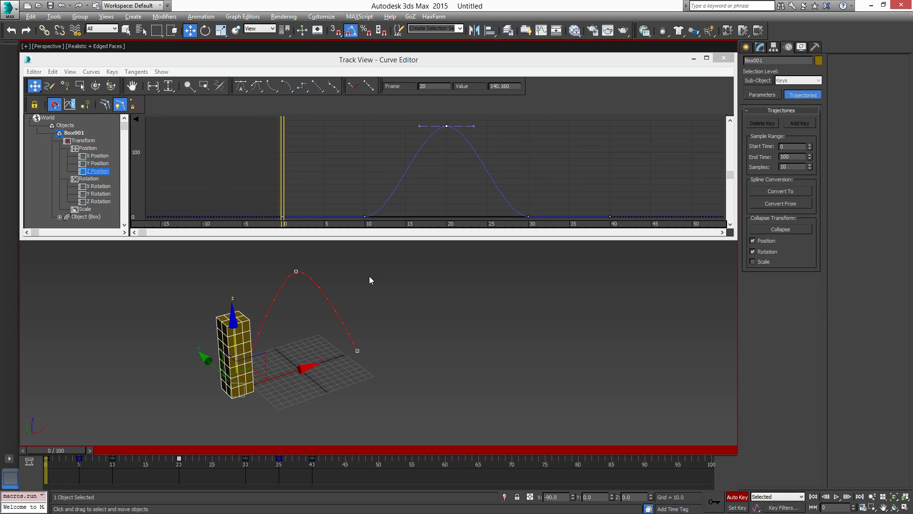
pyautogui.moveTo(281, 304); pyautogui.dragTo(281, 304)
pyautogui.click(401, 308)
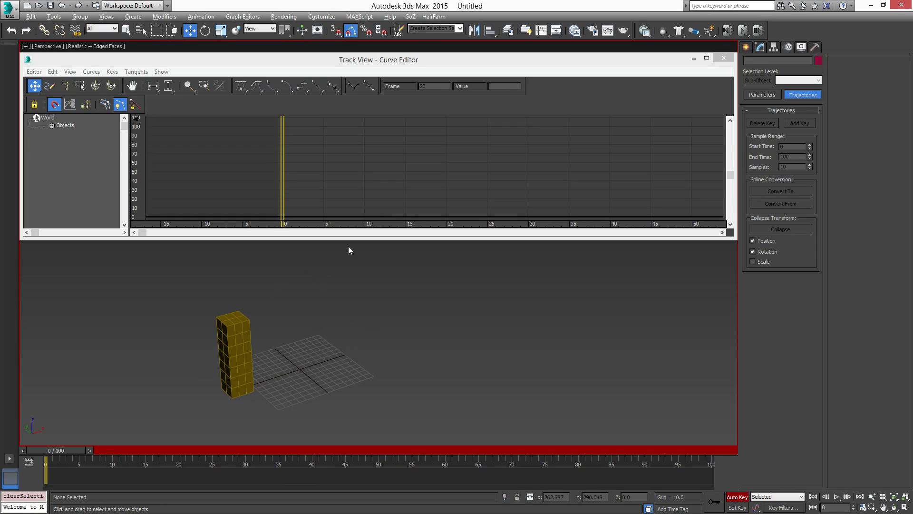
pyautogui.click(222, 349)
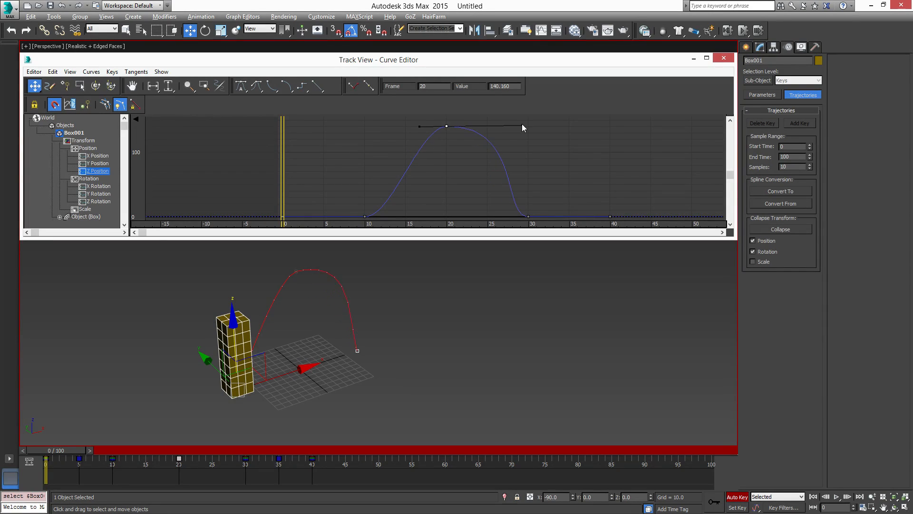
pyautogui.moveTo(522, 127); pyautogui.dragTo(542, 124)
pyautogui.moveTo(422, 127); pyautogui.dragTo(361, 127)
# Play the animation several times from frame 0 to examine the jump with the lengthened Z Position tangents.
pyautogui.click(837, 497)
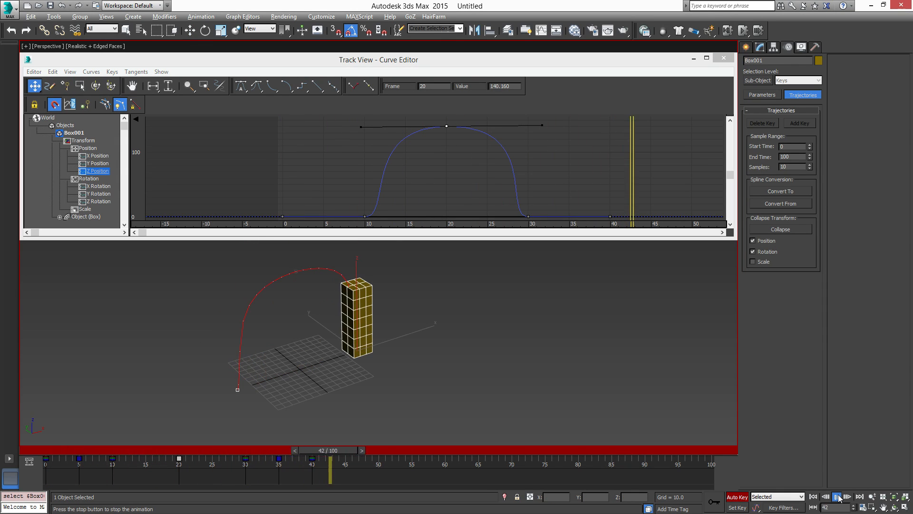
pyautogui.click(837, 497)
pyautogui.click(815, 496)
pyautogui.click(837, 497)
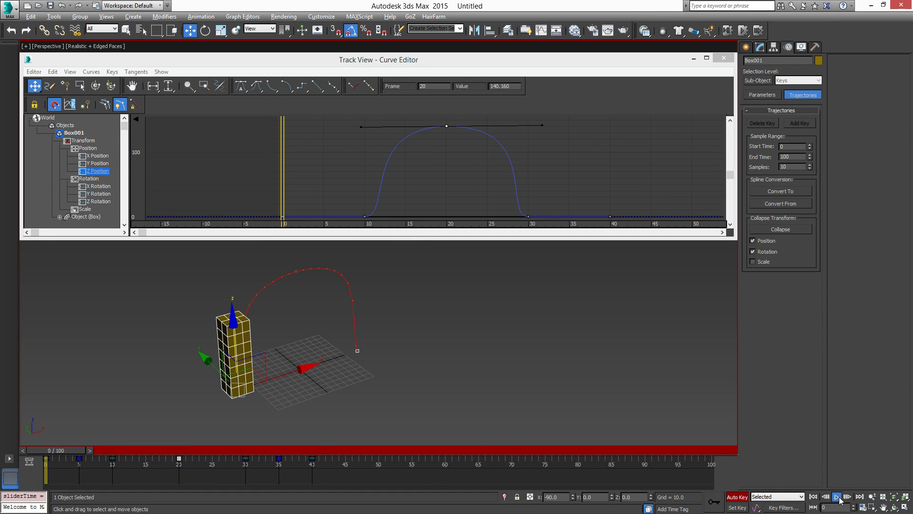
pyautogui.click(837, 497)
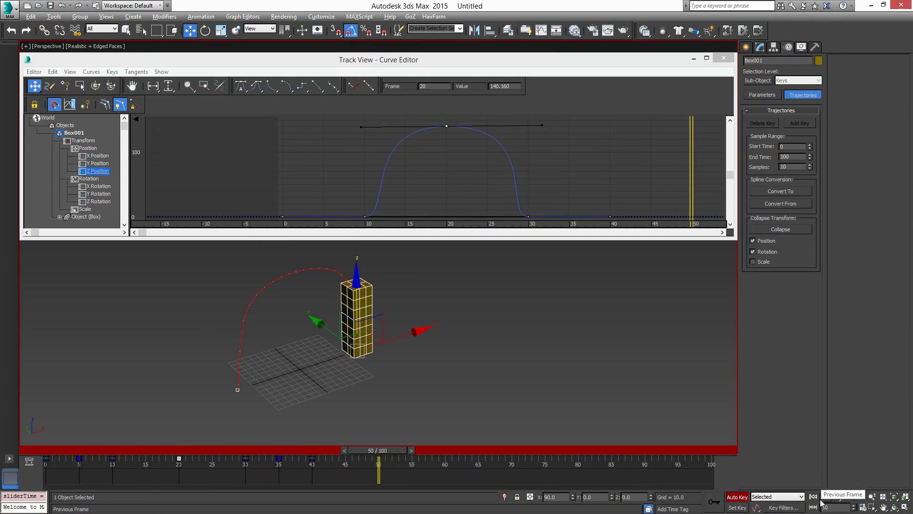
pyautogui.click(814, 497)
pyautogui.click(837, 497)
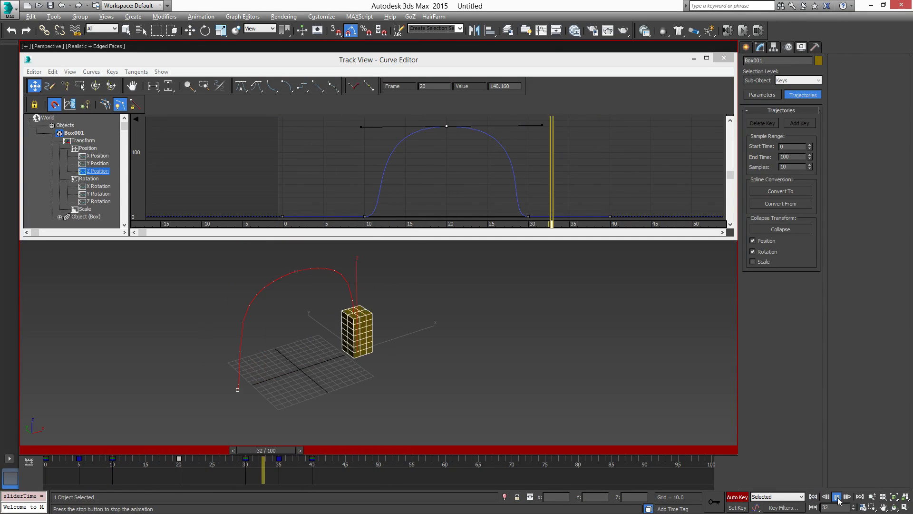
pyautogui.click(838, 497)
pyautogui.click(814, 497)
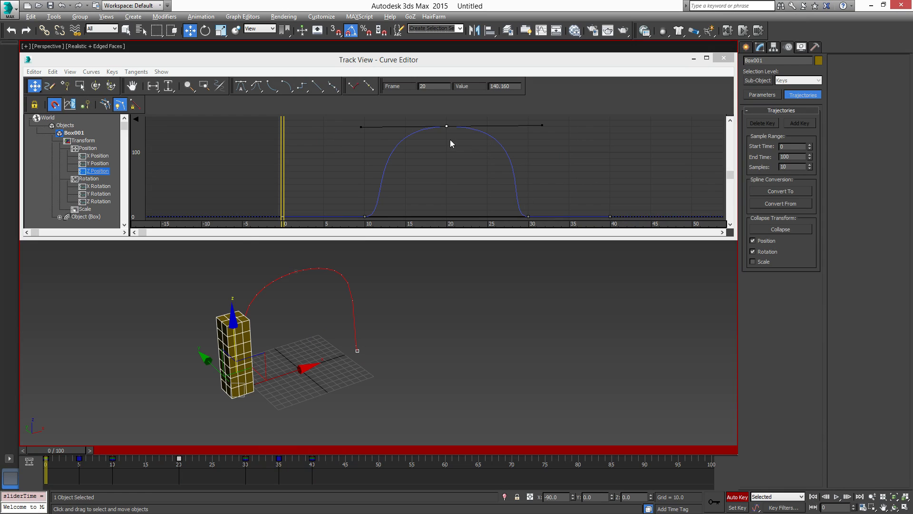
# Tilt the Z Position tangent at frame 20 steeply by lowering its incoming handle to about frame 11.
pyautogui.moveTo(361, 128); pyautogui.dragTo(376, 200)
pyautogui.moveTo(421, 176); pyautogui.dragTo(424, 214, button='middle')
pyautogui.scroll(-1, 438, 195)
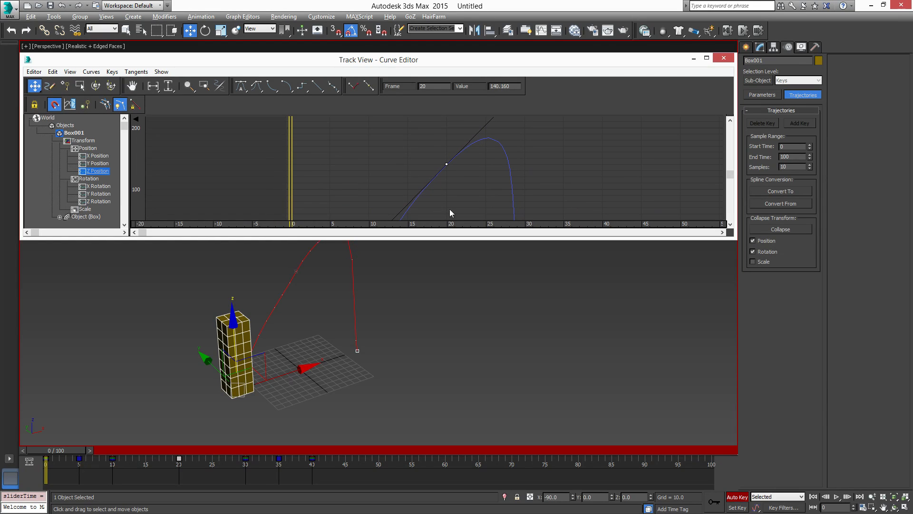
pyautogui.moveTo(437, 299); pyautogui.dragTo(439, 336, button='middle')
pyautogui.scroll(-3, 470, 183)
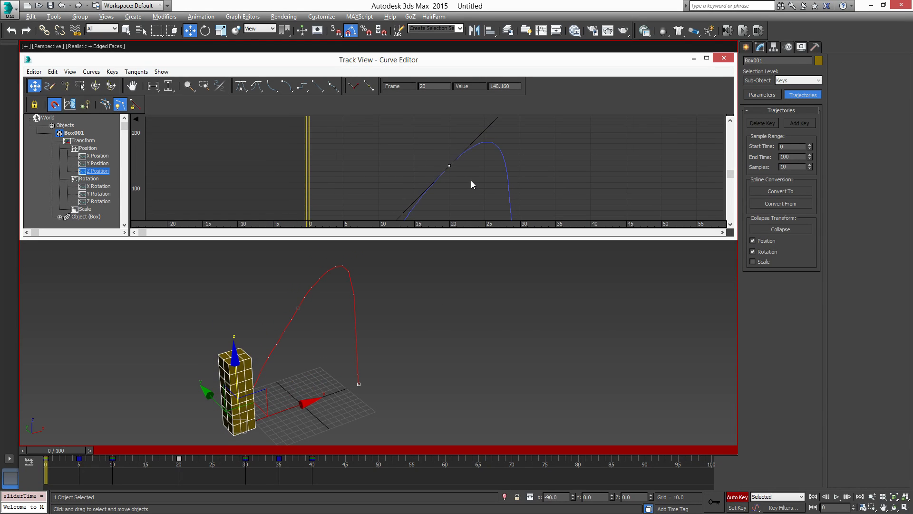
pyautogui.scroll(-1, 469, 186)
pyautogui.moveTo(469, 186)
pyautogui.mouseDown(button='middle')
pyautogui.moveTo(465, 161)
pyautogui.moveTo(464, 171)
pyautogui.mouseUp(button='middle')
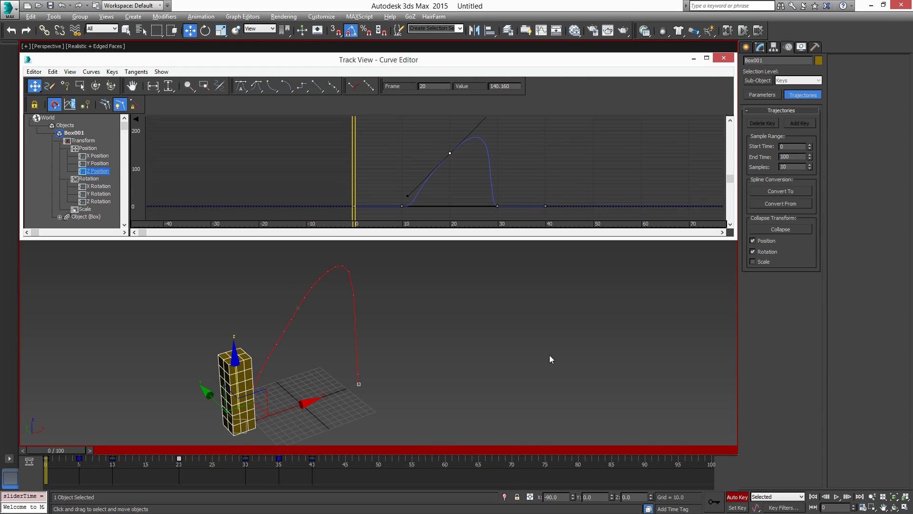
# Replay the animation repeatedly from frame 0 to examine the box's motion with the tilted Z Position tangent.
pyautogui.click(837, 496)
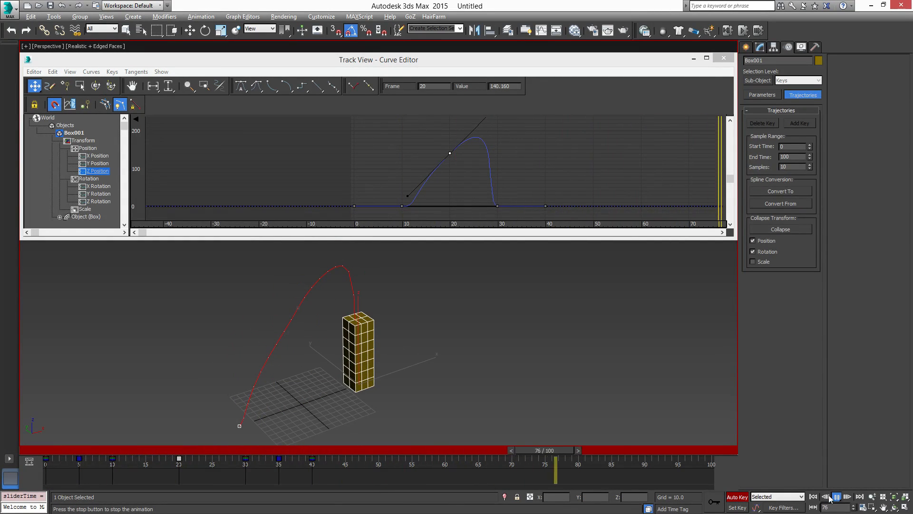
pyautogui.click(815, 496)
pyautogui.click(836, 496)
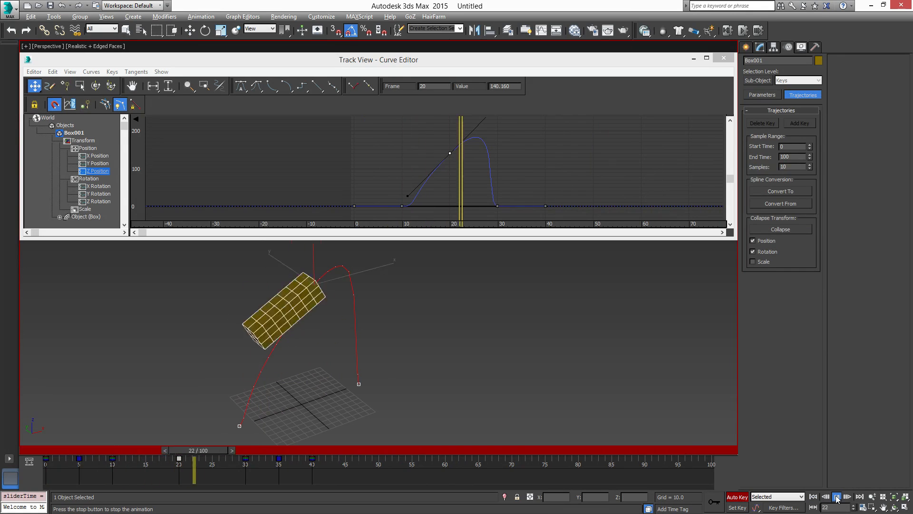
pyautogui.click(837, 497)
pyautogui.click(814, 497)
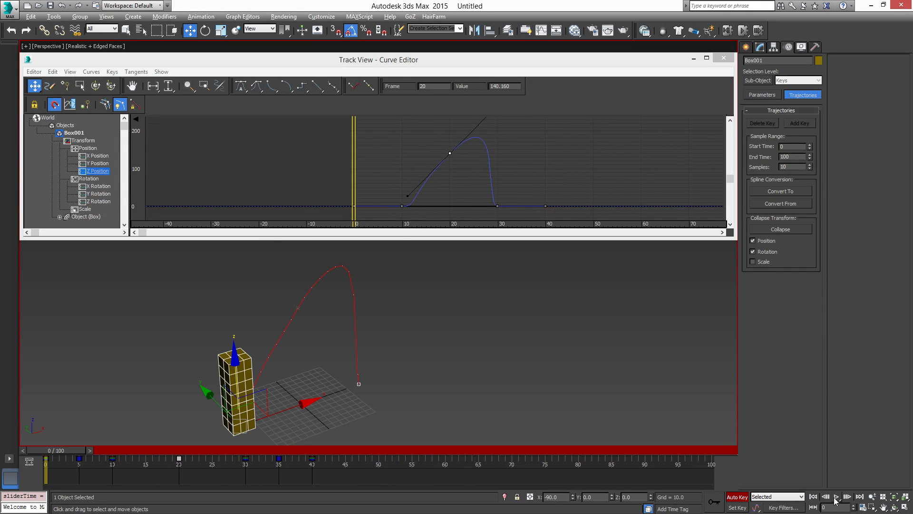
pyautogui.click(836, 497)
pyautogui.click(837, 497)
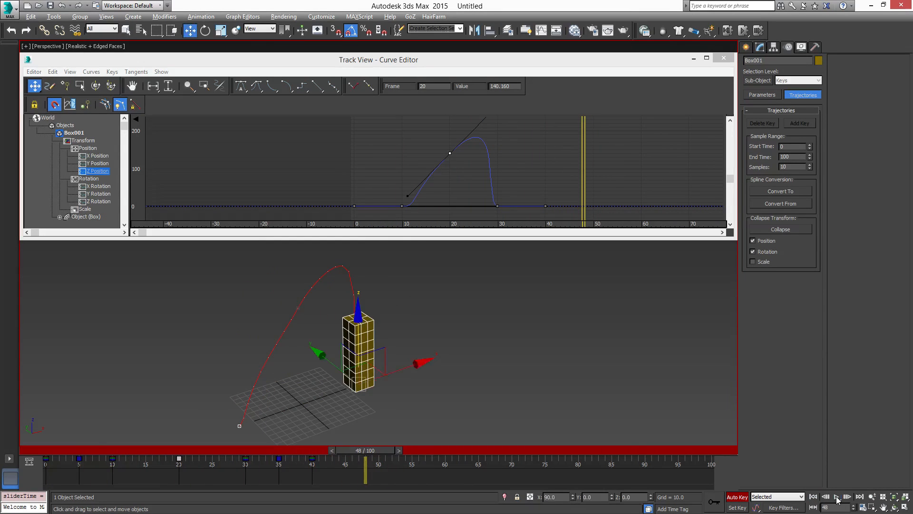
pyautogui.click(814, 497)
pyautogui.click(837, 497)
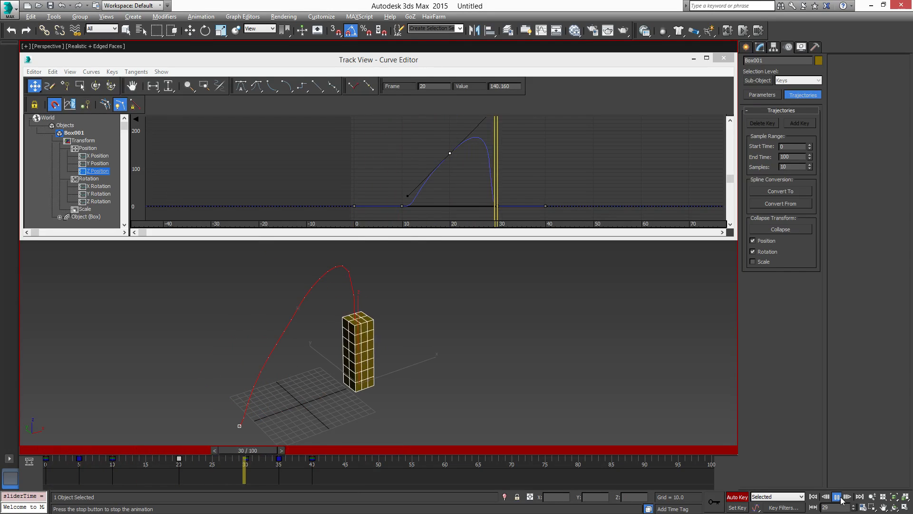
pyautogui.click(837, 496)
pyautogui.click(814, 497)
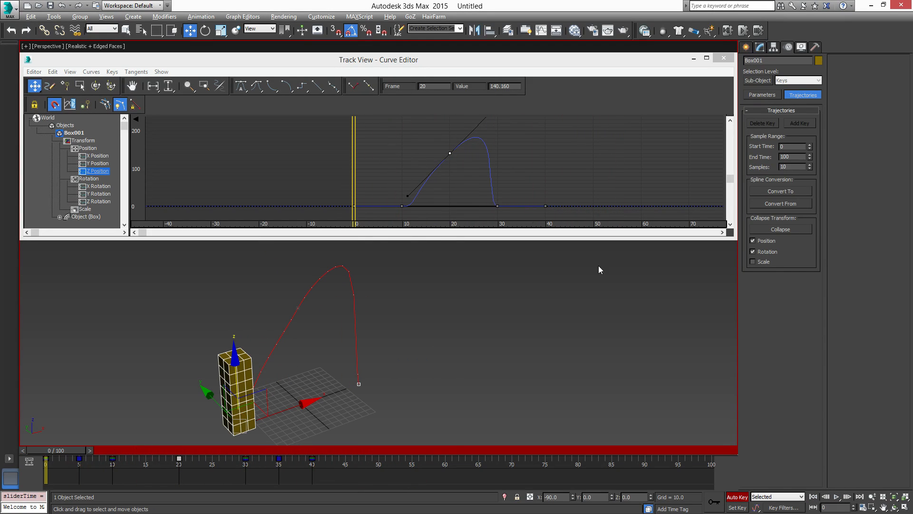
# View the key properties of the Z Position key at frame 20 and close them without changes.
pyautogui.click(410, 197)
pyautogui.moveTo(470, 169); pyautogui.dragTo(471, 170)
pyautogui.moveTo(468, 165); pyautogui.dragTo(414, 167, button='middle')
pyautogui.rightClick(410, 158)
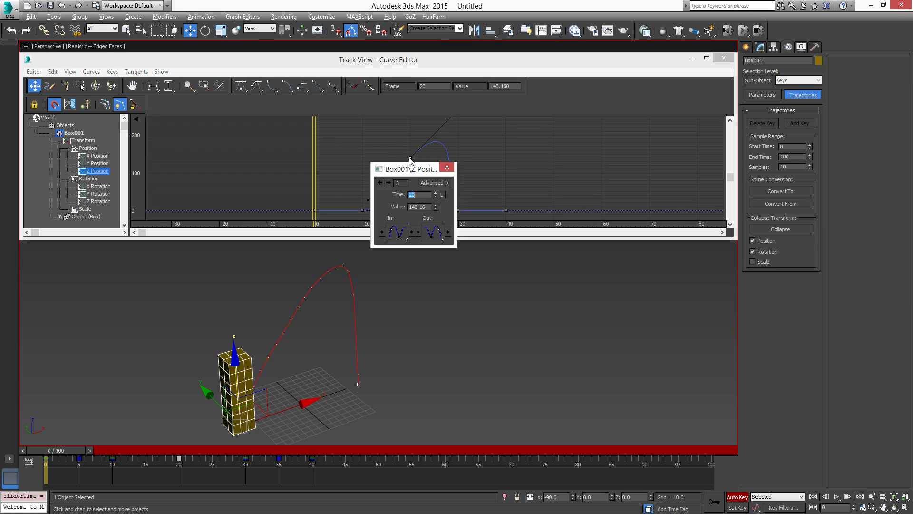
pyautogui.click(447, 166)
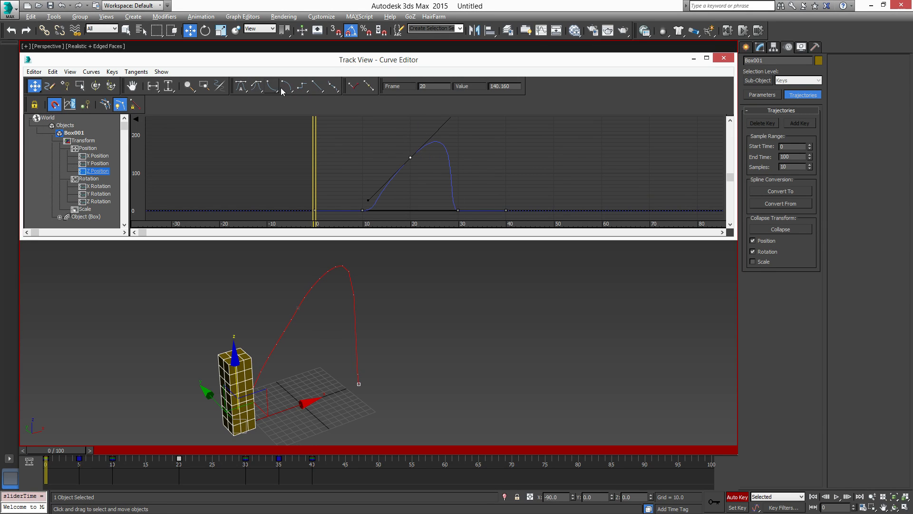
# Try linear, automatic and stepped tangents in turn on the Z Position key at frame 20.
pyautogui.click(318, 87)
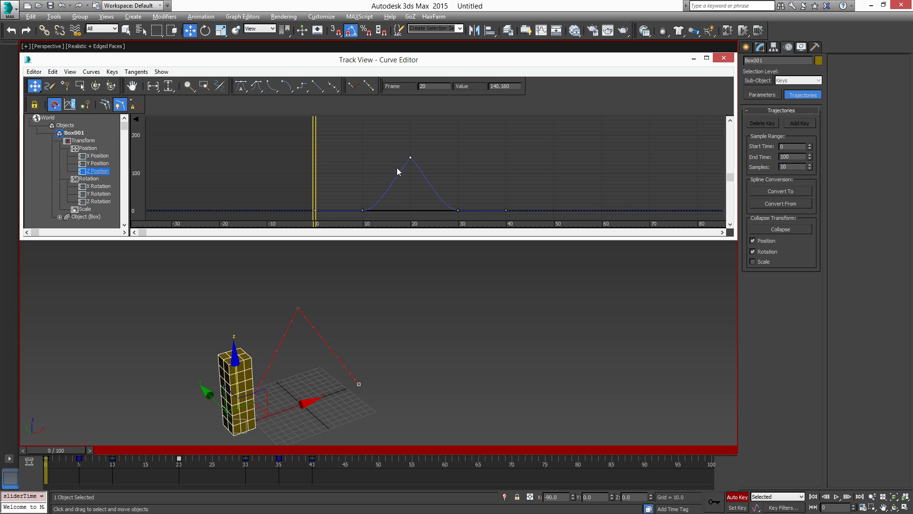
pyautogui.click(241, 86)
pyautogui.click(304, 89)
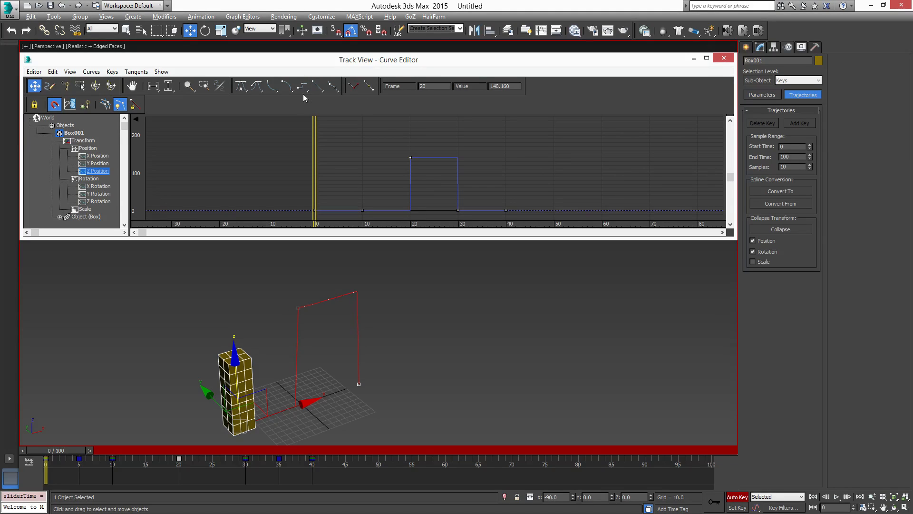
# Play the animation with the whole trajectory in view to examine the effect of the stepped Z Position key.
pyautogui.scroll(-3, 408, 381)
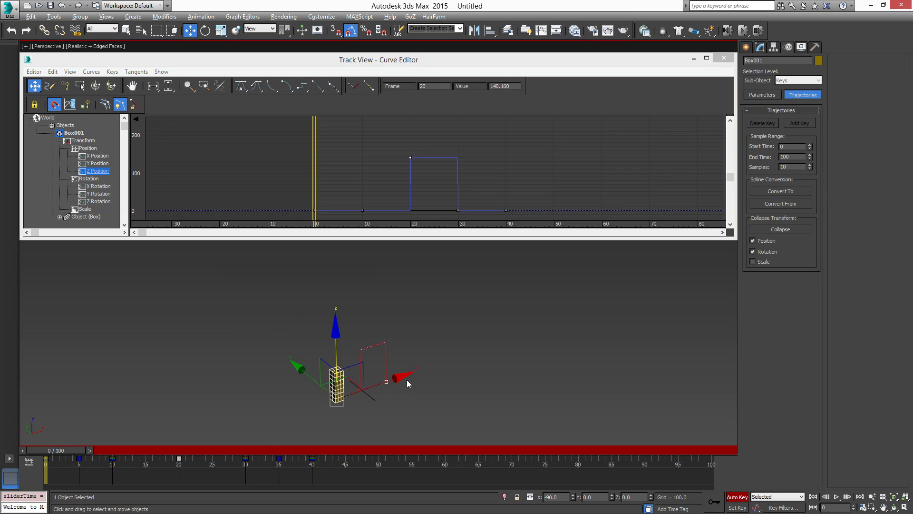
pyautogui.scroll(3, 406, 380)
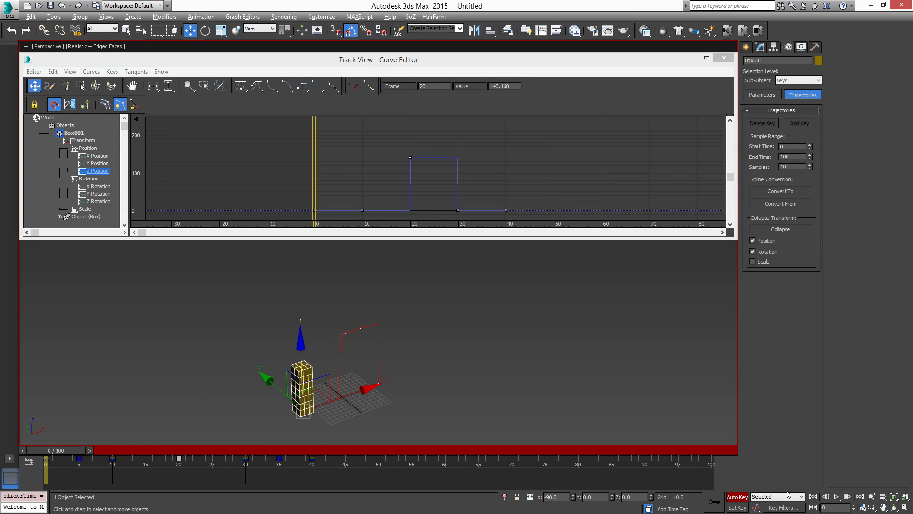
pyautogui.click(837, 497)
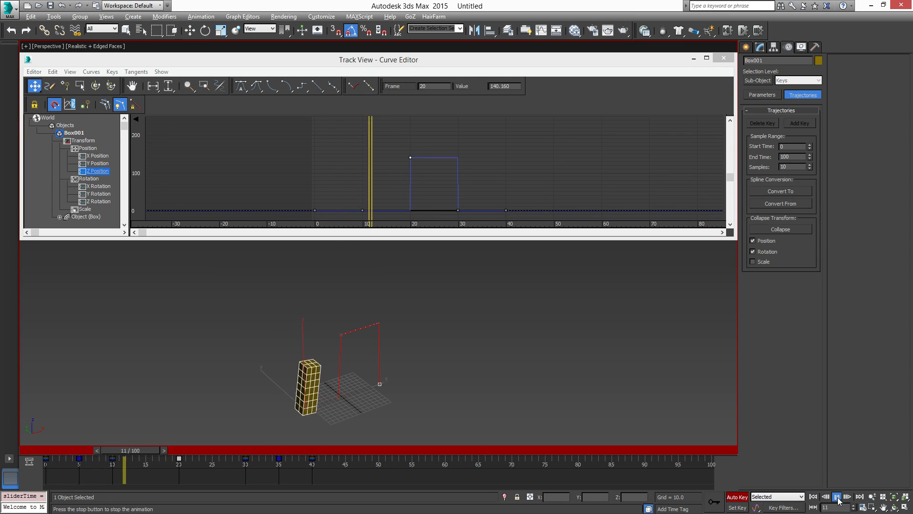
pyautogui.click(837, 497)
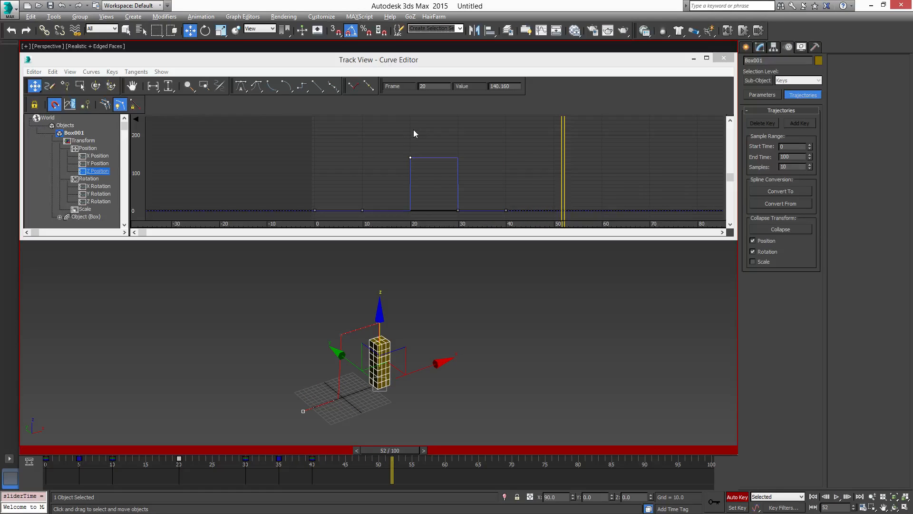
# Set the frame 20 Z Position key to automatic tangents and display all Position, Rotation and Scale curves together.
pyautogui.click(241, 87)
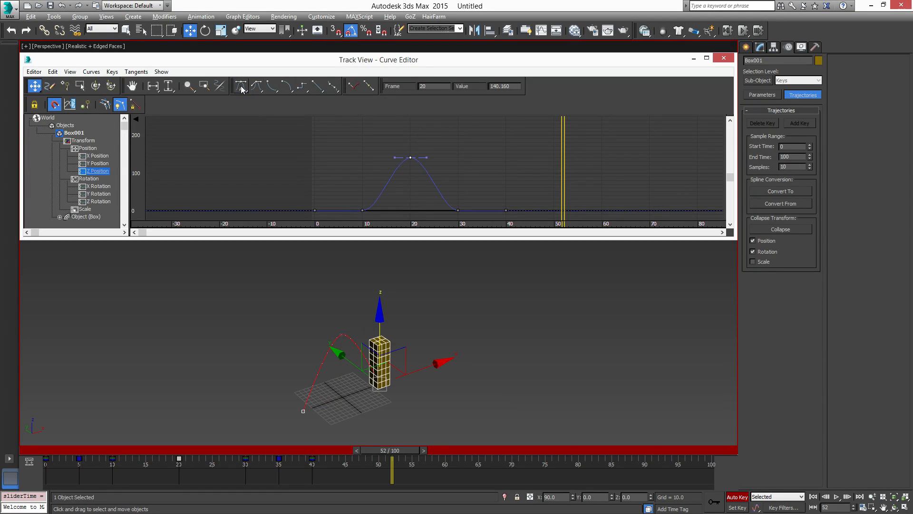
pyautogui.click(88, 149)
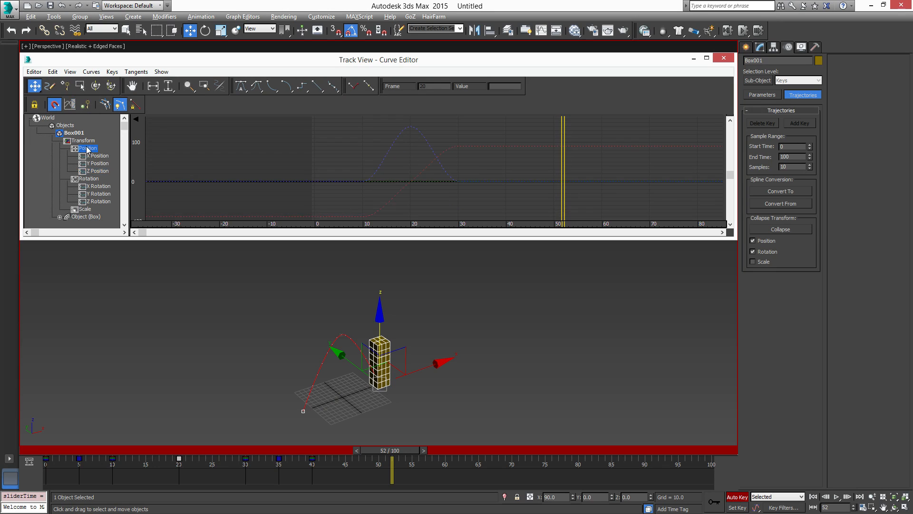
pyautogui.keyDown('shift'); pyautogui.click(88, 209); pyautogui.keyUp('shift')
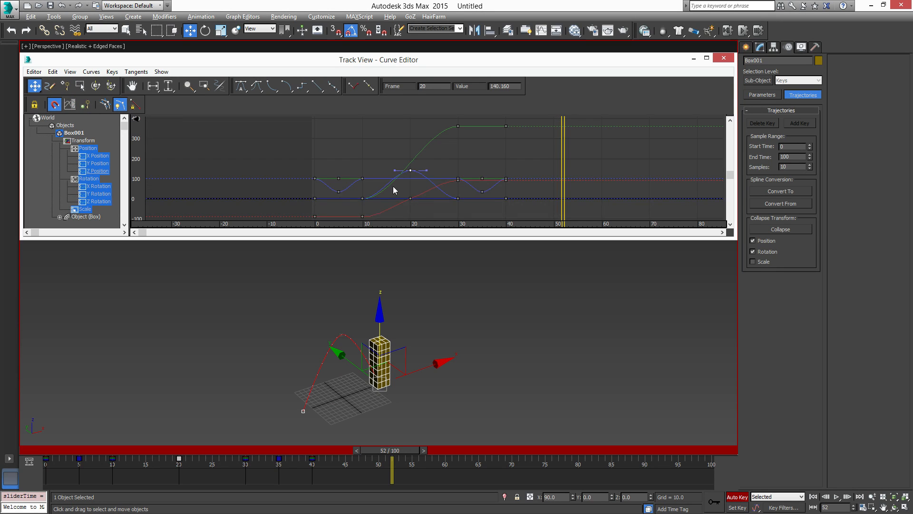
pyautogui.scroll(-3, 393, 186)
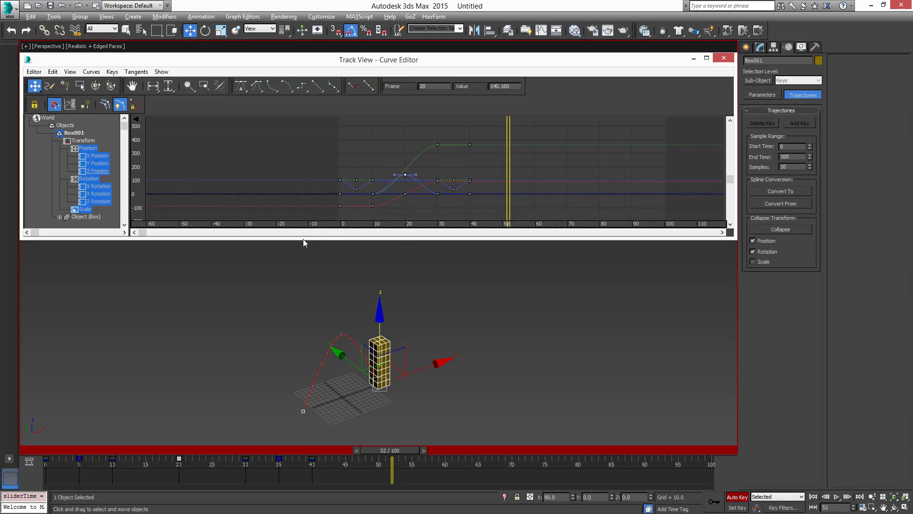
# Set every key on the displayed curves to stepped tangents and play the animation from frame 0.
pyautogui.hotkey('ctrl', 'a')
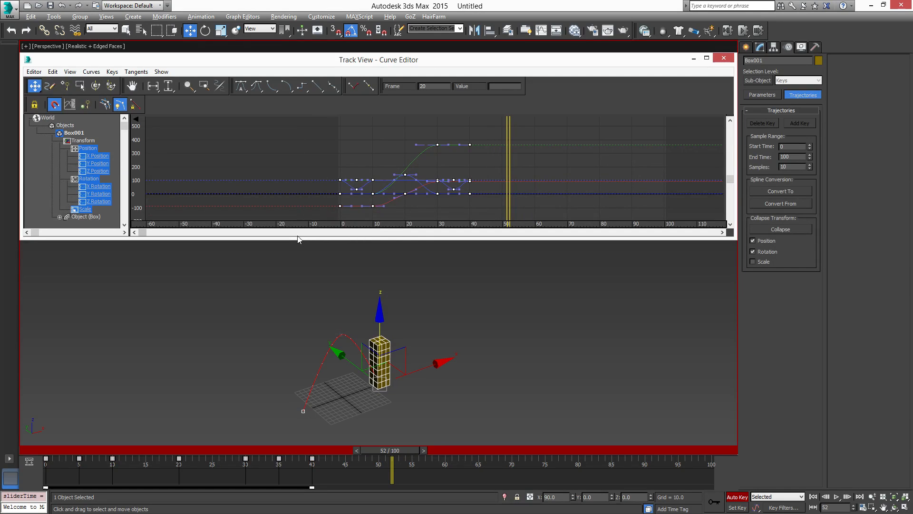
pyautogui.click(304, 86)
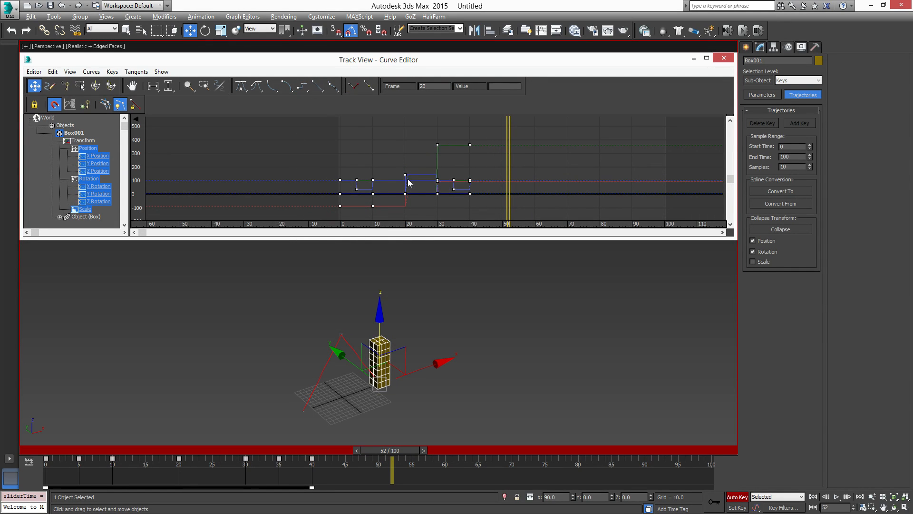
pyautogui.scroll(3, 409, 182)
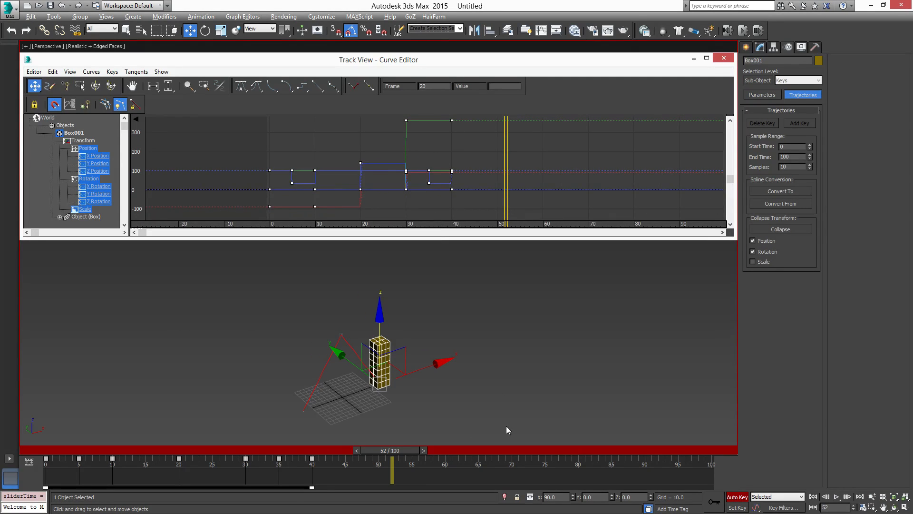
pyautogui.press('Home')
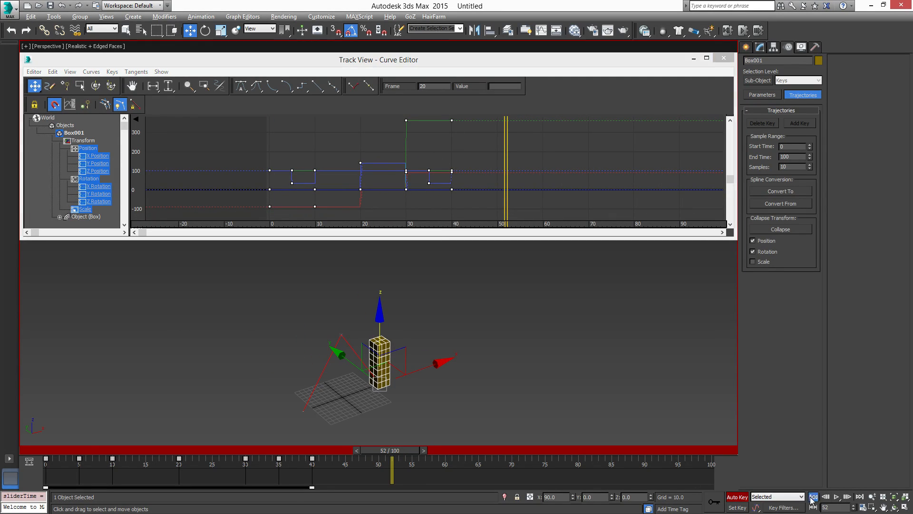
pyautogui.click(839, 499)
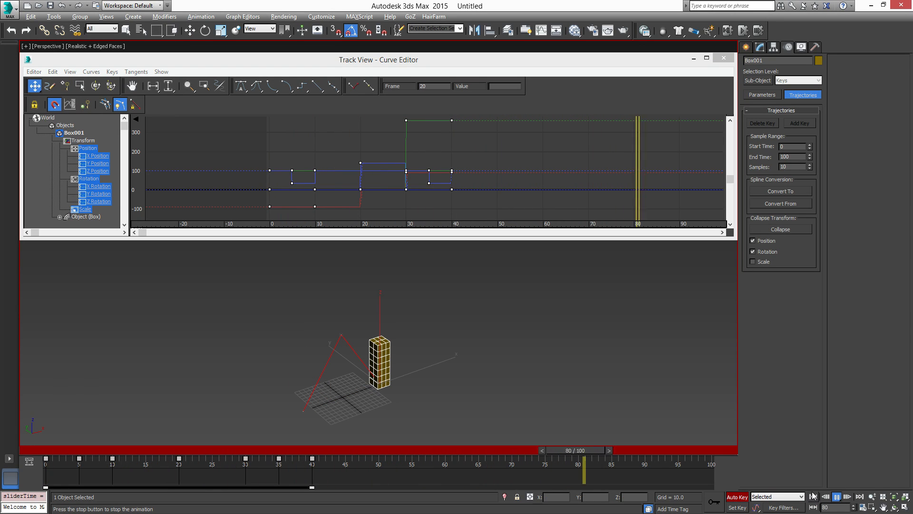
# Replay the animation from frame 0 and scrub to frame 40 to examine the box's motion with stepped tangents.
pyautogui.click(813, 497)
pyautogui.click(837, 497)
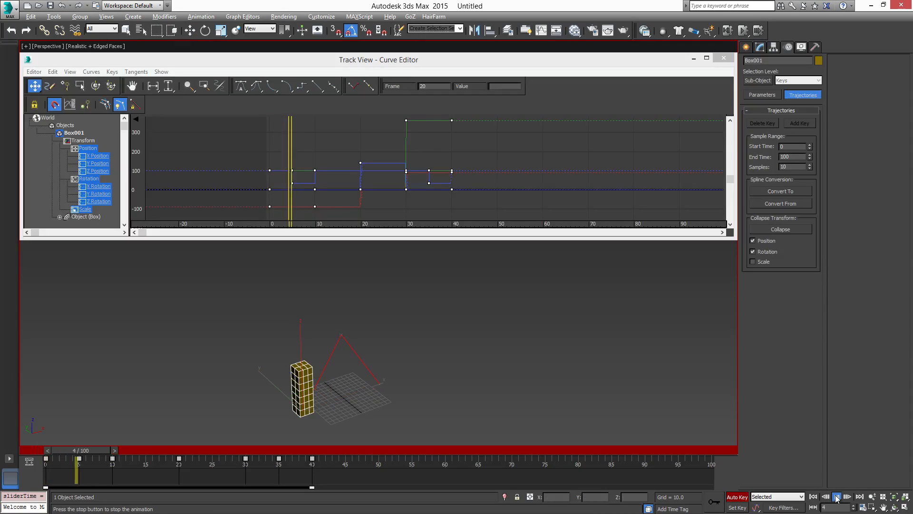
pyautogui.click(837, 497)
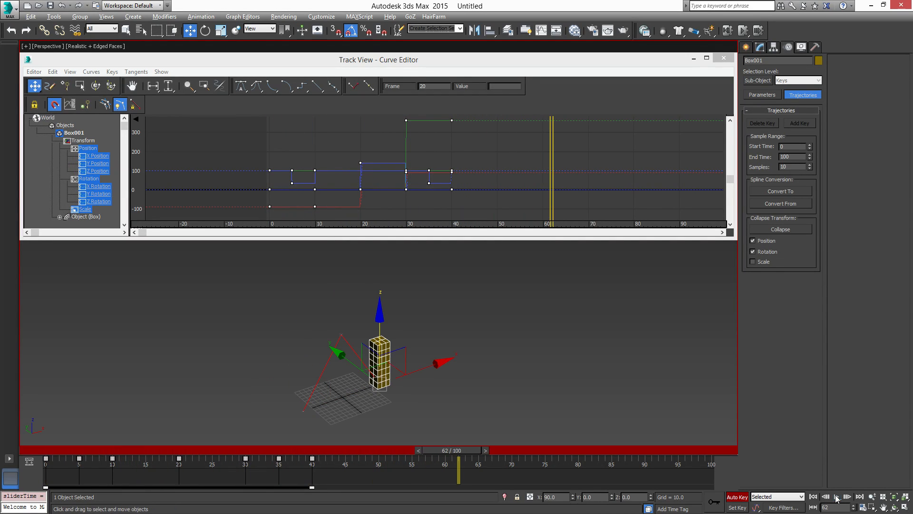
pyautogui.click(814, 496)
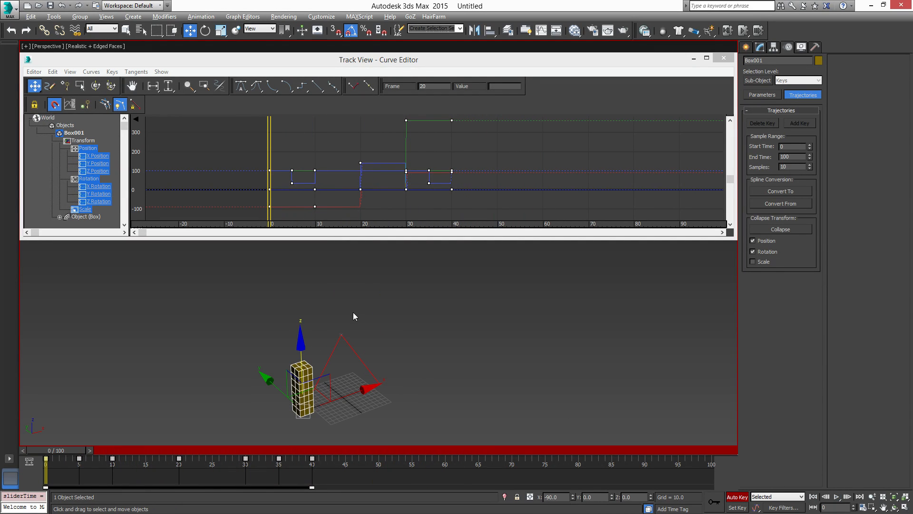
pyautogui.click(837, 497)
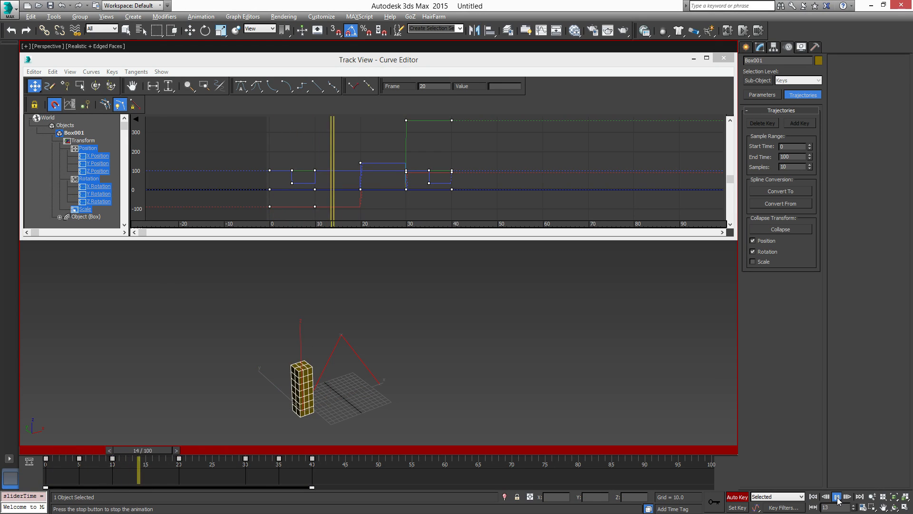
pyautogui.click(837, 497)
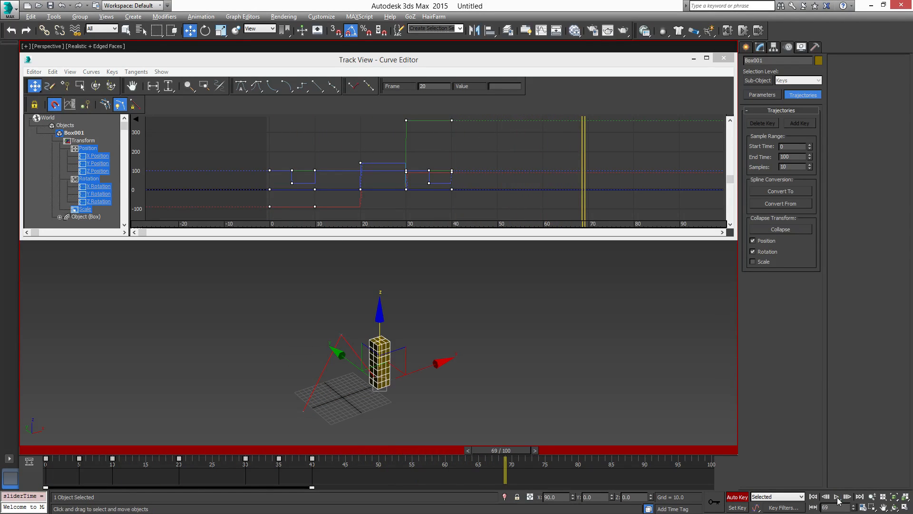
pyautogui.click(813, 497)
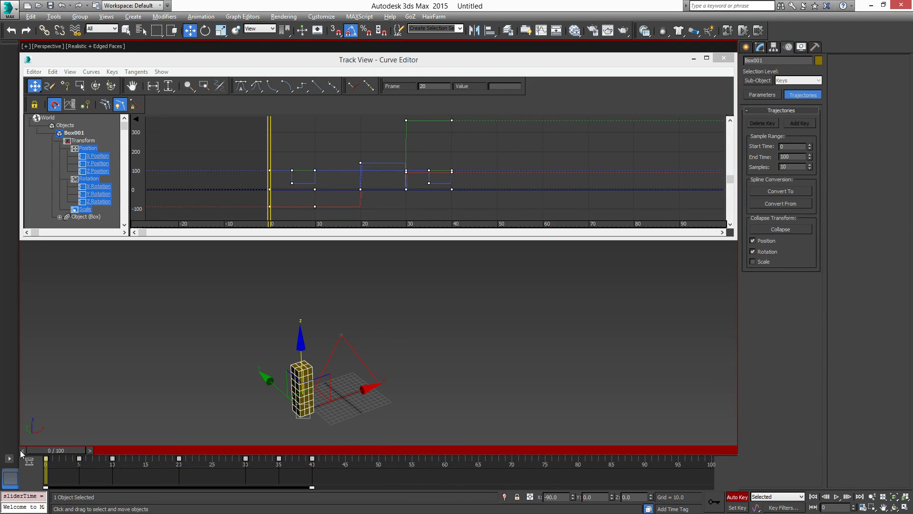
pyautogui.moveTo(76, 446); pyautogui.dragTo(337, 512)
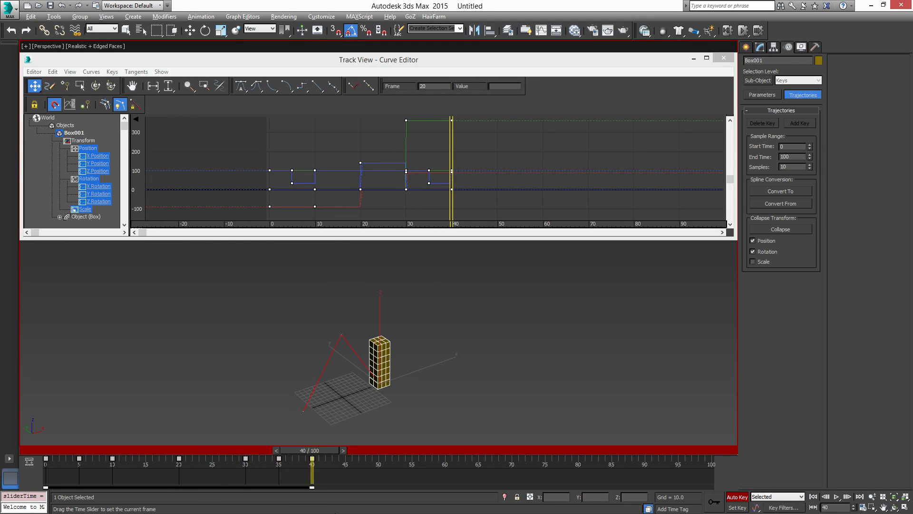
pyautogui.press('w')
pyautogui.moveTo(350, 379); pyautogui.dragTo(359, 357, button='middle')
pyautogui.scroll(2, 358, 356)
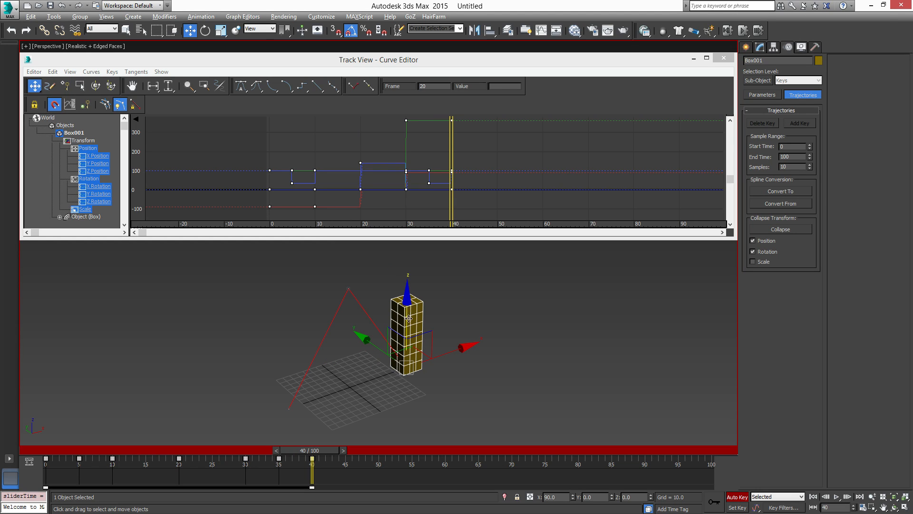
# Try smooth tangents on every key of the displayed curves, play the animation with the trajectory in view and return to frame 0.
pyautogui.click(332, 86)
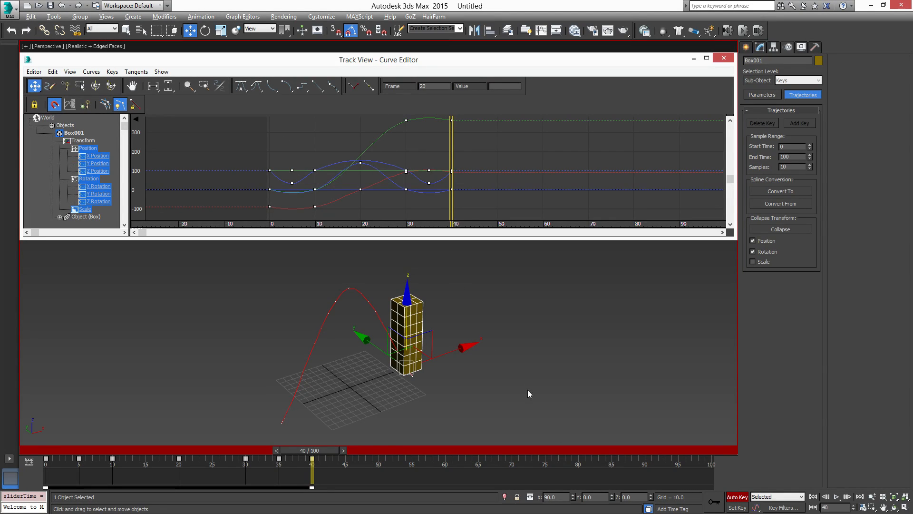
pyautogui.click(814, 497)
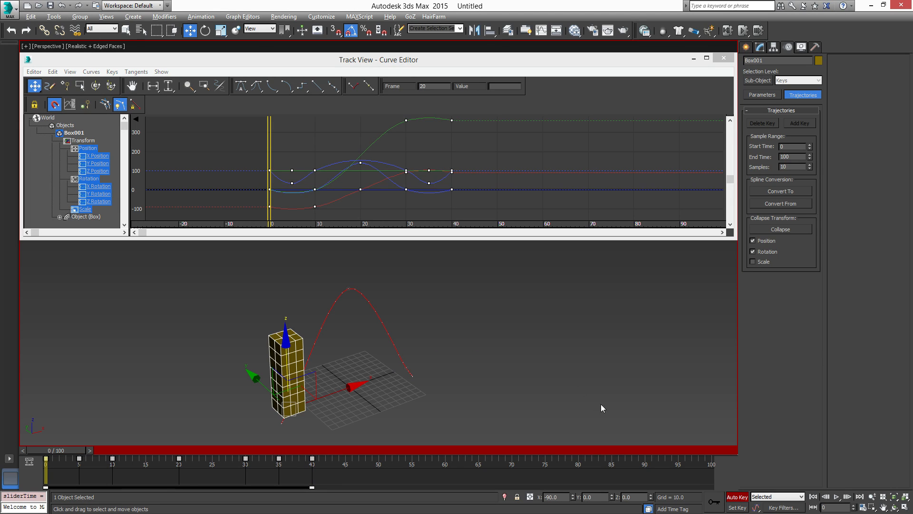
pyautogui.press('z')
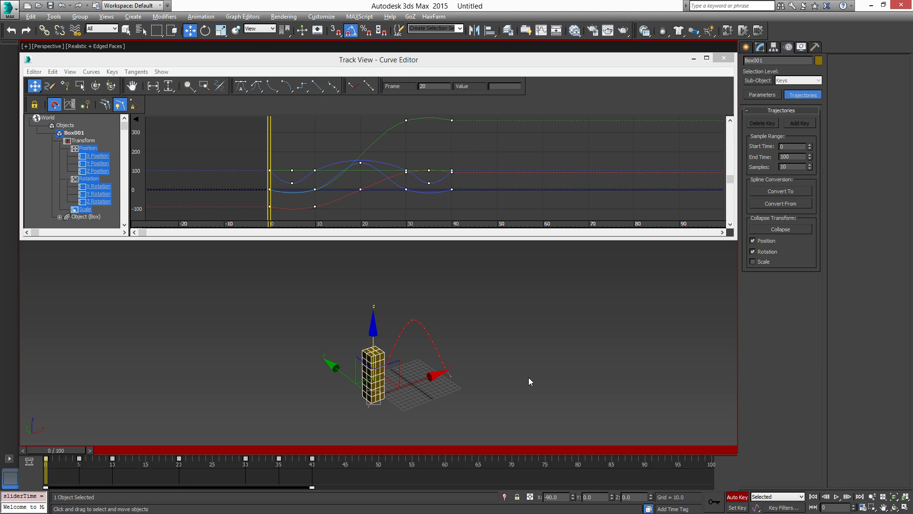
pyautogui.click(837, 496)
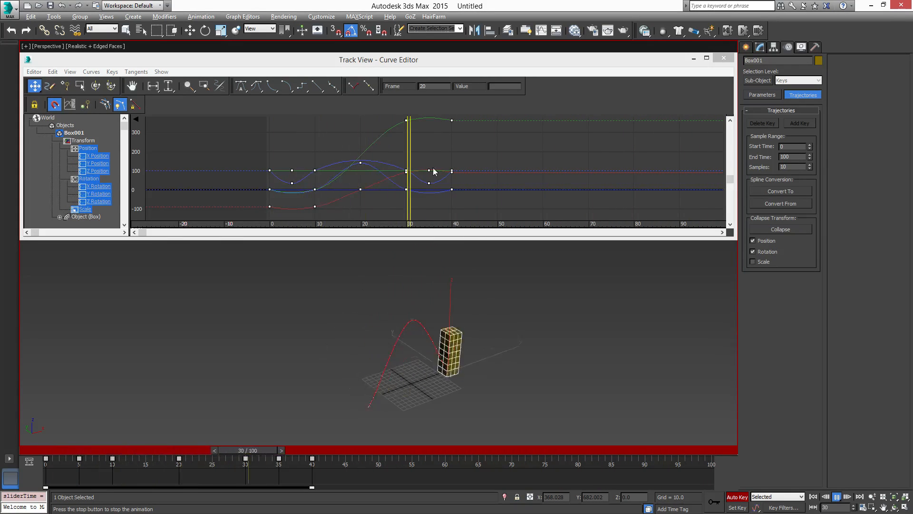
pyautogui.moveTo(440, 450); pyautogui.dragTo(48, 468)
pyautogui.press('w')
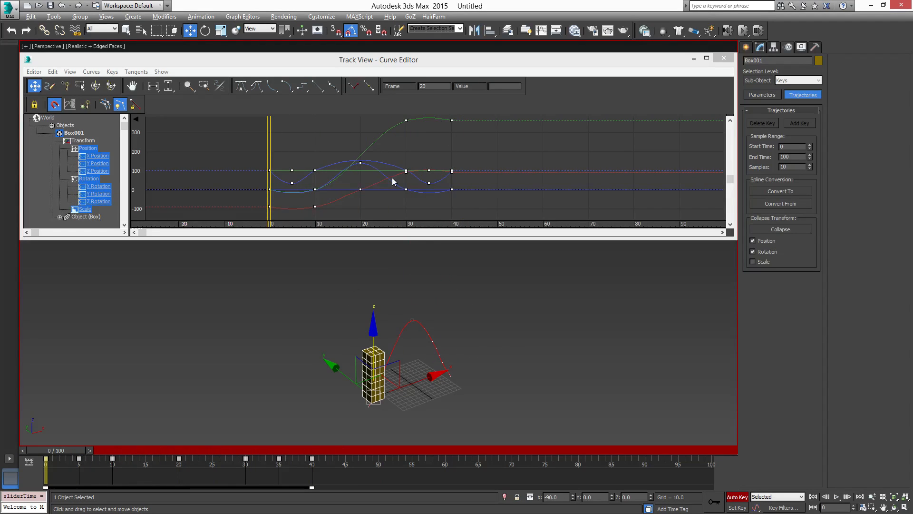
# Try automatic tangents on every key of the displayed curves, play the animation and return to frame 0.
pyautogui.click(239, 87)
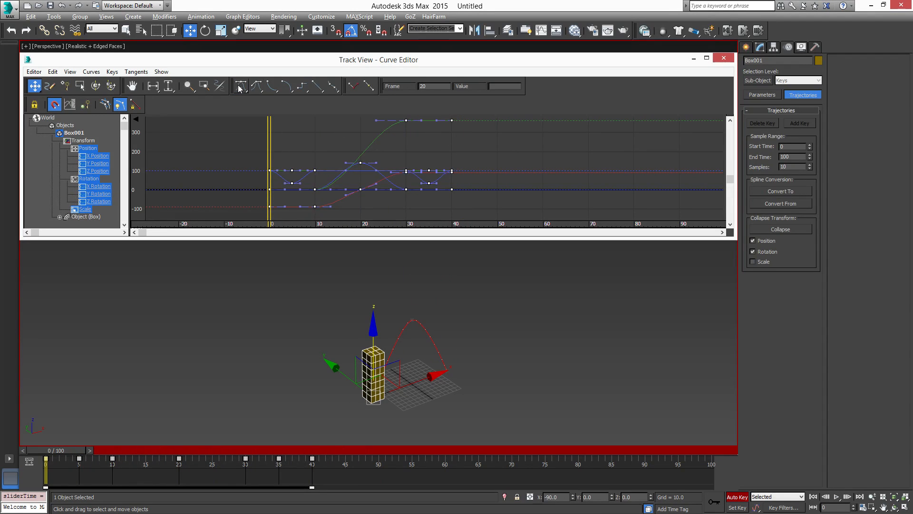
pyautogui.click(836, 497)
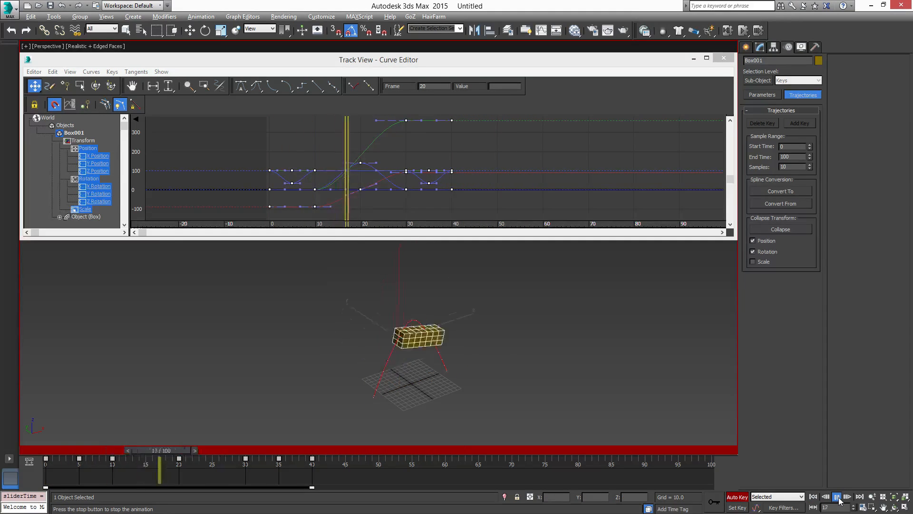
pyautogui.click(837, 497)
pyautogui.click(812, 497)
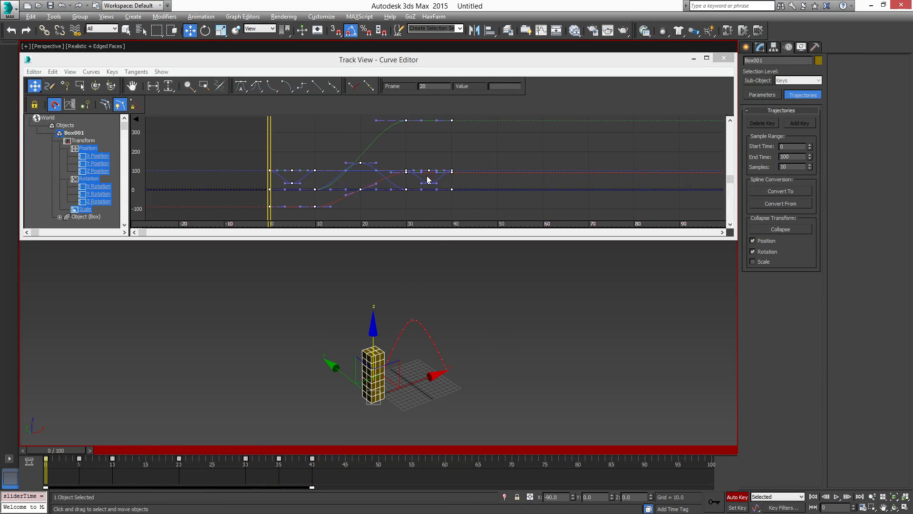
# Try fast tangents on every key of the displayed curves and play the animation.
pyautogui.click(270, 88)
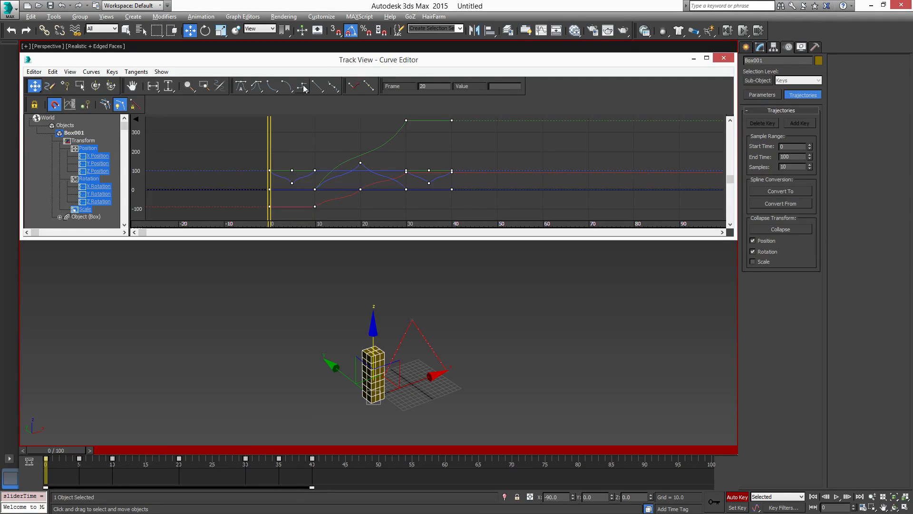
pyautogui.click(837, 497)
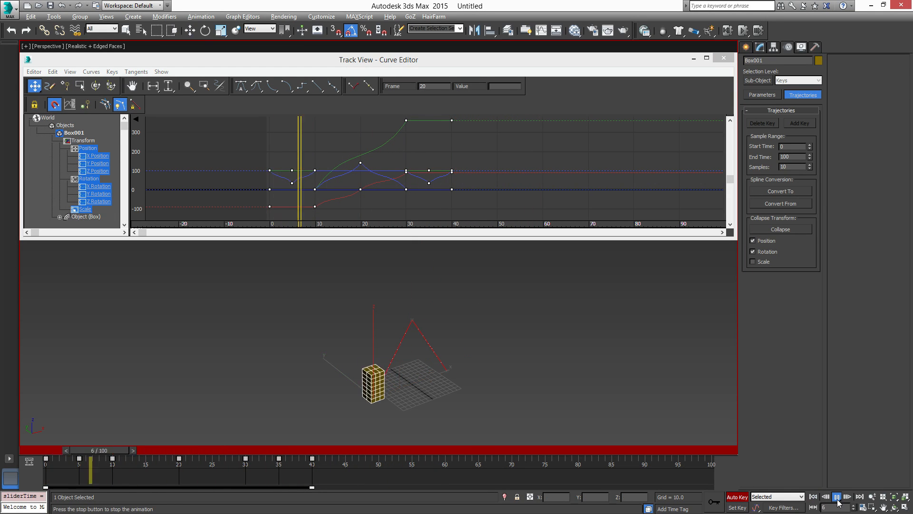
pyautogui.click(837, 496)
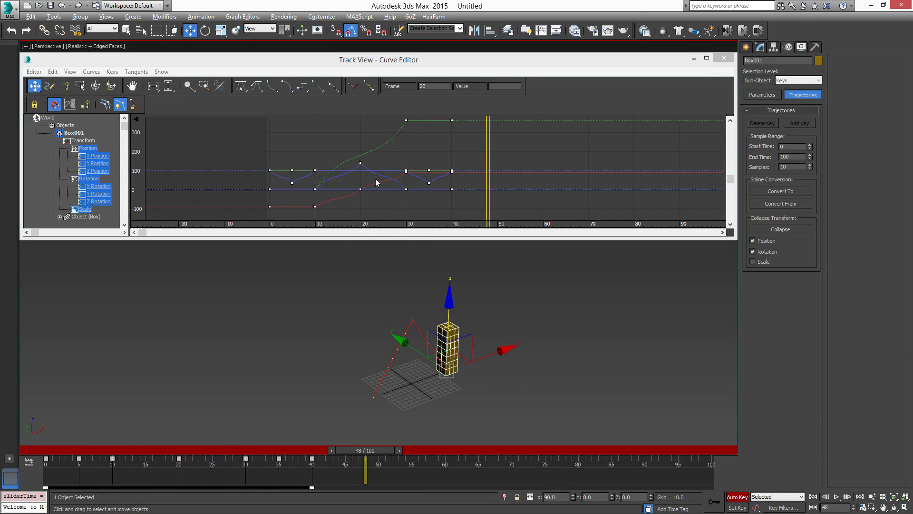
# Try slow tangents on every key of the displayed curves and play the animation, replaying it from frame 0.
pyautogui.click(288, 87)
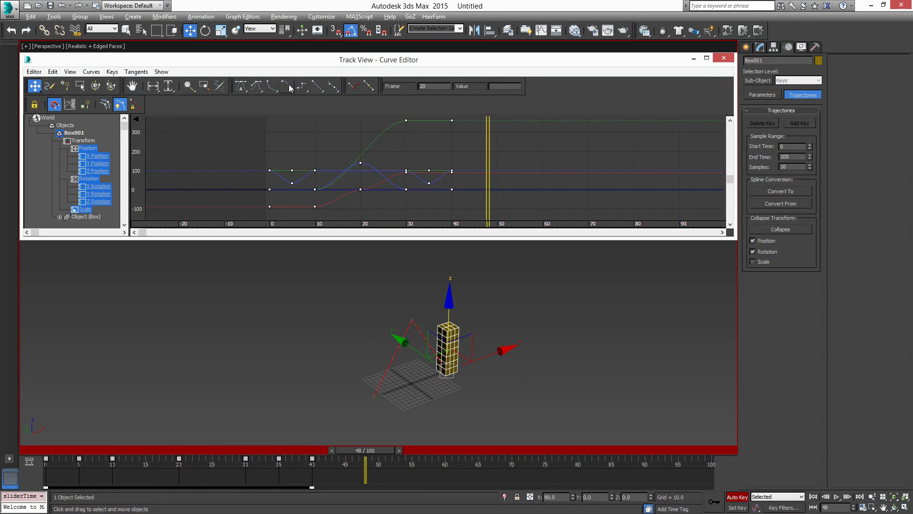
pyautogui.click(837, 496)
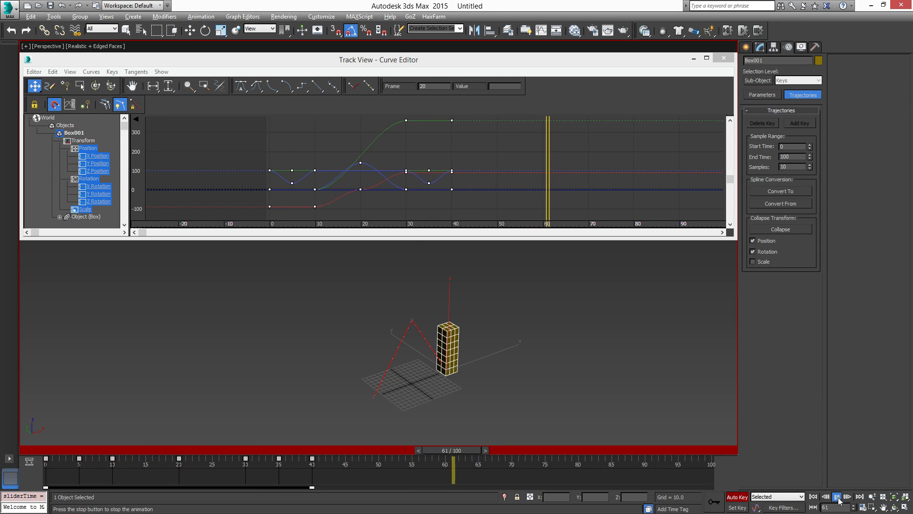
pyautogui.click(838, 497)
pyautogui.click(814, 497)
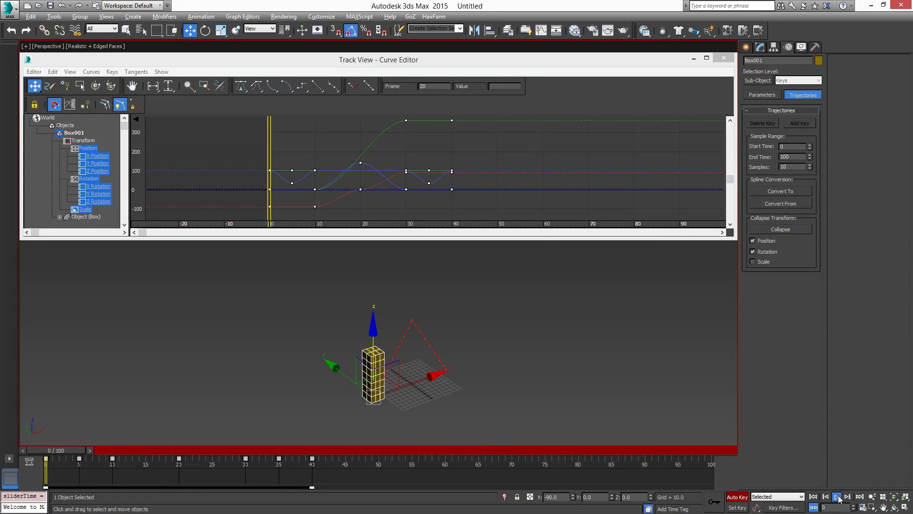
pyautogui.click(838, 497)
pyautogui.click(837, 496)
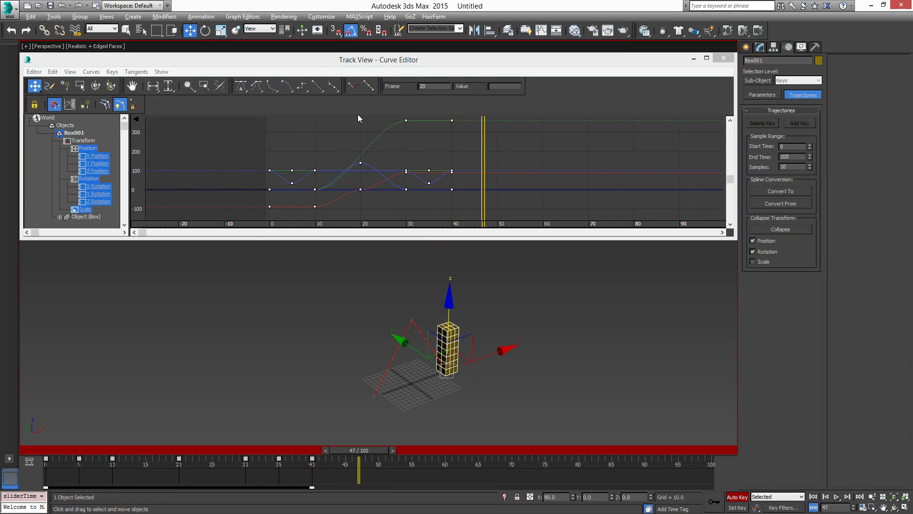
# Try linear tangents on every key of the displayed curves and play the animation, replaying it from frame 0.
pyautogui.click(317, 86)
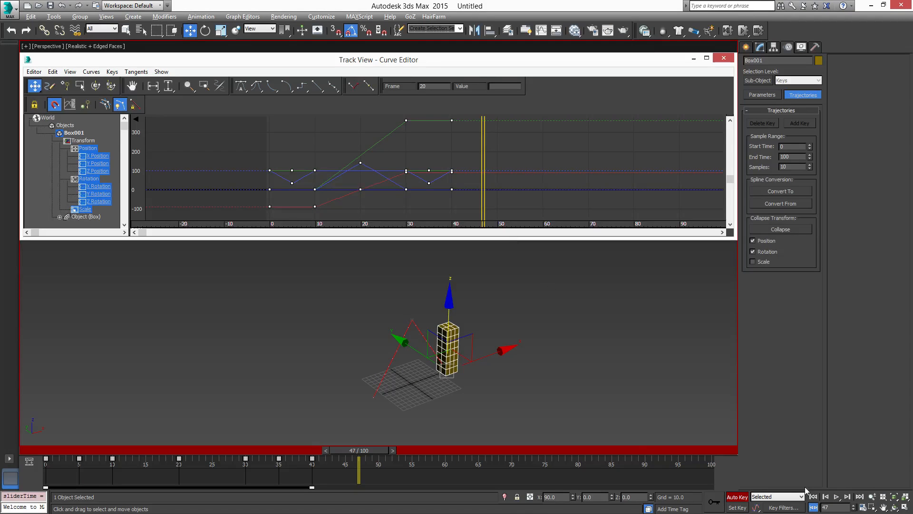
pyautogui.click(837, 496)
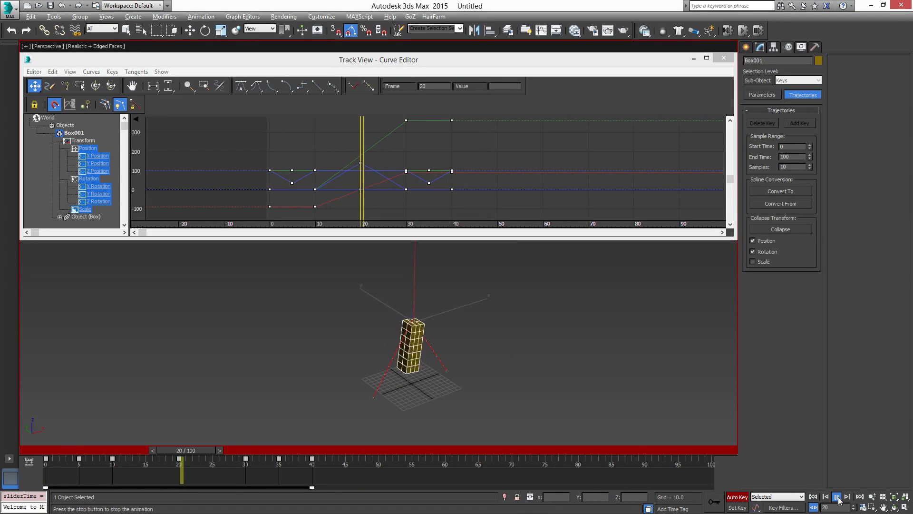
pyautogui.click(838, 497)
pyautogui.click(814, 496)
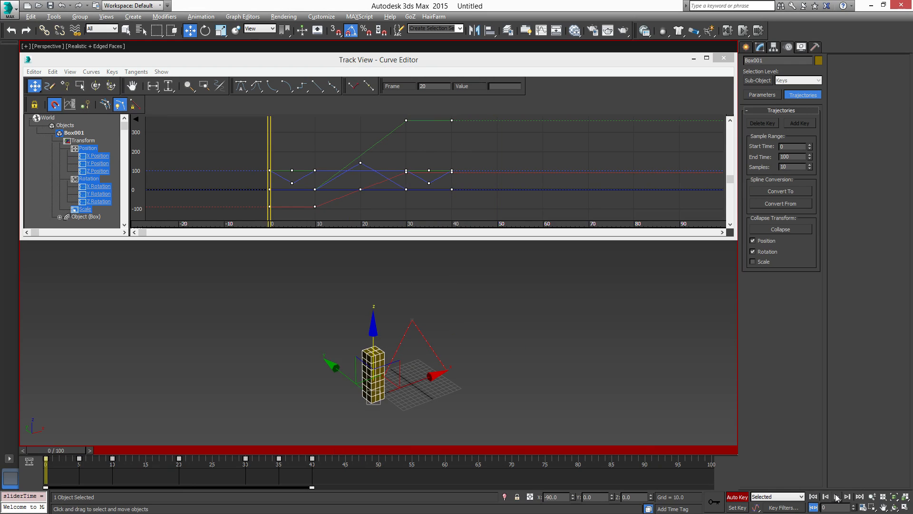
pyautogui.click(836, 497)
pyautogui.click(837, 497)
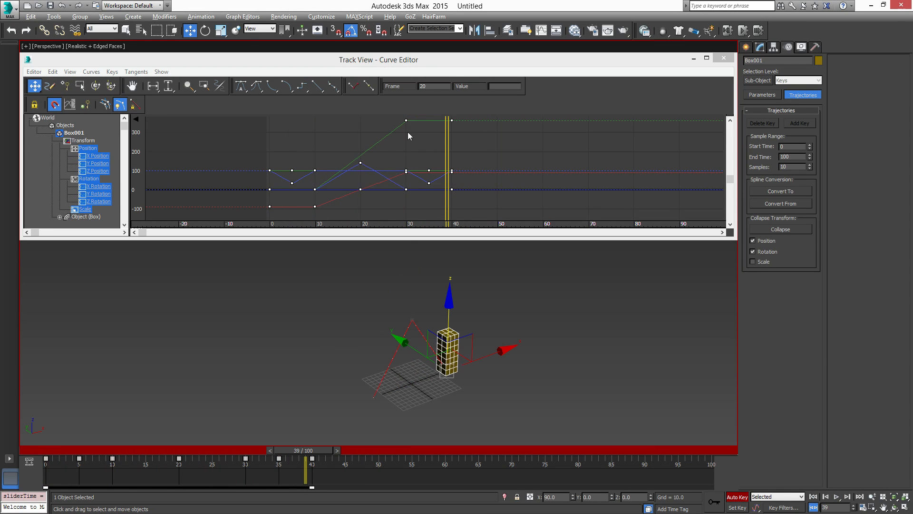
# Set every key on the displayed Position, Rotation and Scale curves to automatic tangents and close the Curve Editor.
pyautogui.click(241, 86)
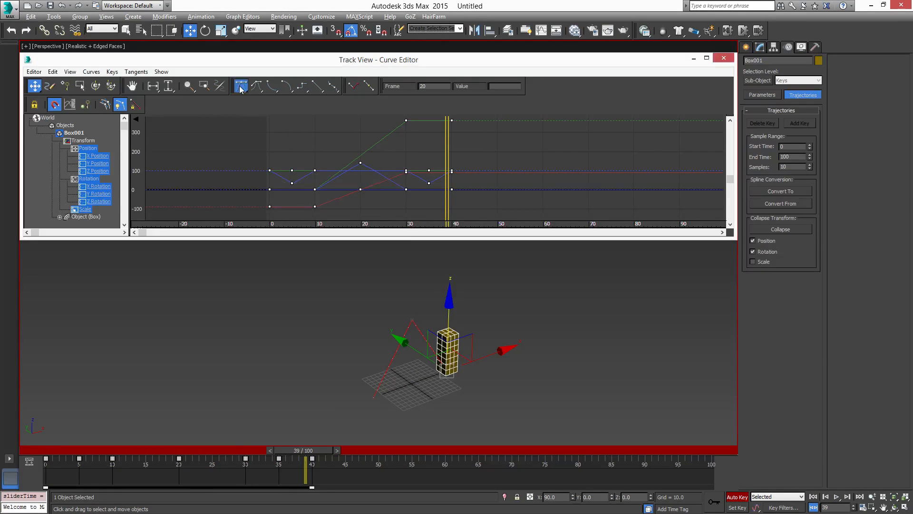
pyautogui.scroll(6, 461, 342)
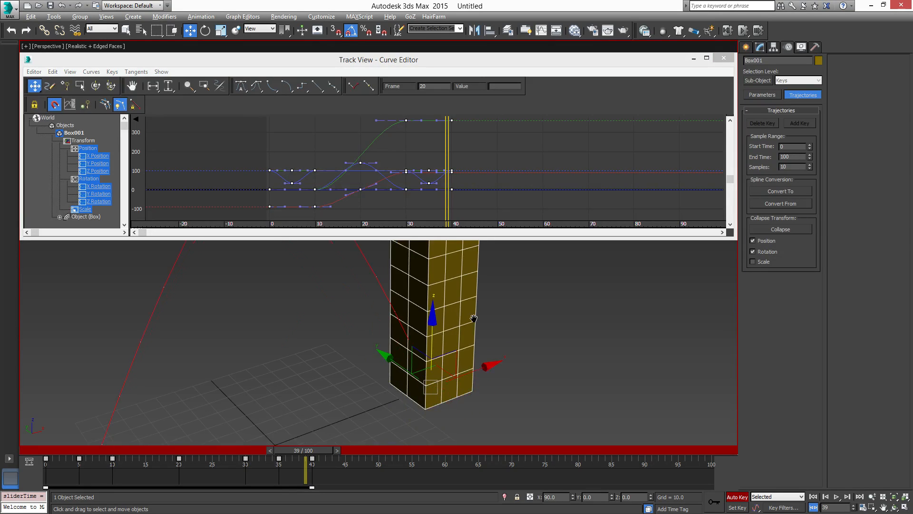
pyautogui.scroll(-5, 477, 336)
pyautogui.scroll(3, 476, 357)
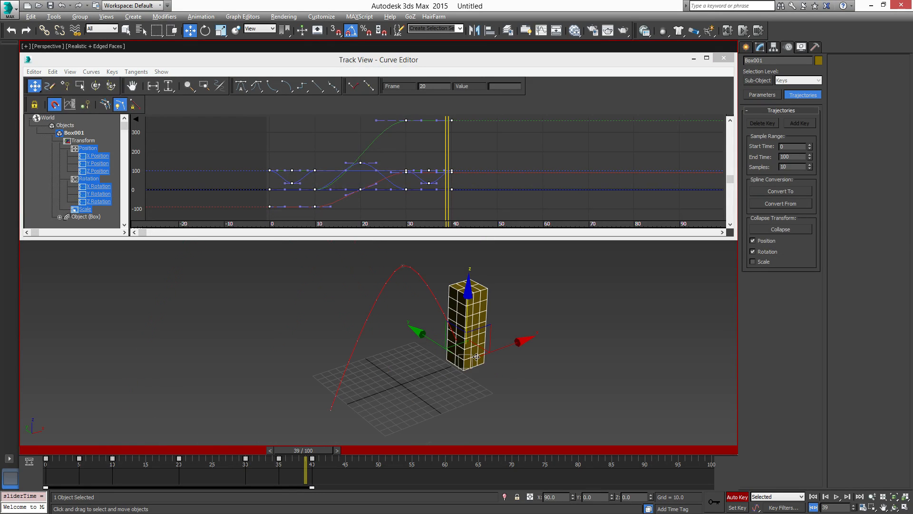
pyautogui.click(542, 323)
pyautogui.click(465, 322)
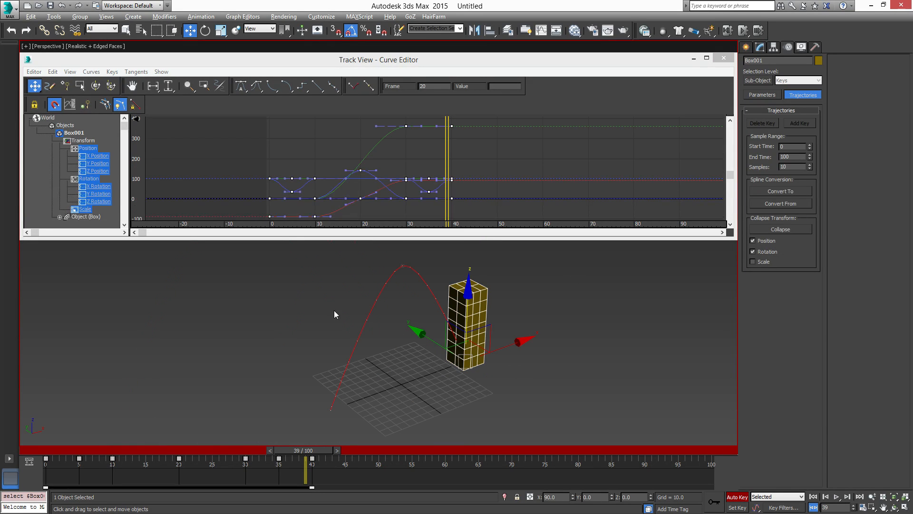
pyautogui.click(64, 126)
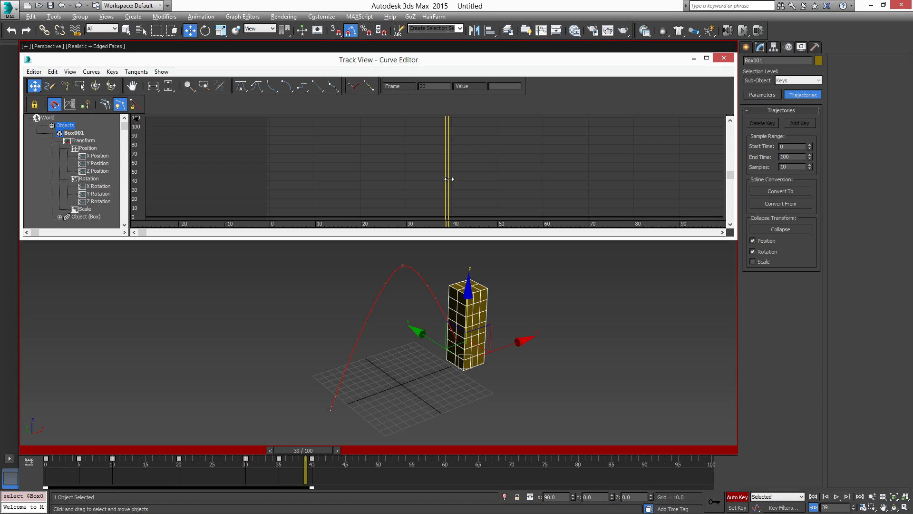
pyautogui.click(724, 59)
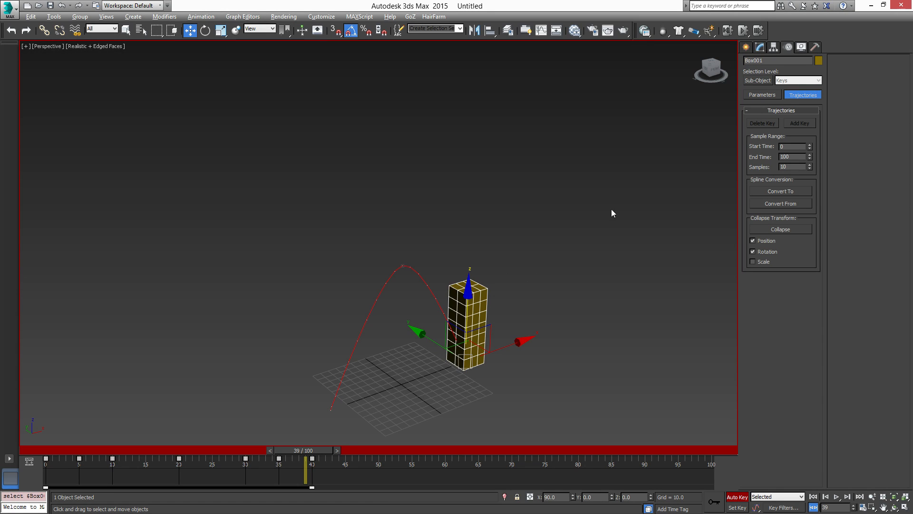
# Return to frame 0 and select all of the box's keys from frame 0 to 40 on the timeline.
pyautogui.moveTo(502, 328); pyautogui.dragTo(528, 272, button='middle')
pyautogui.moveTo(326, 447); pyautogui.dragTo(62, 450)
pyautogui.click(385, 476)
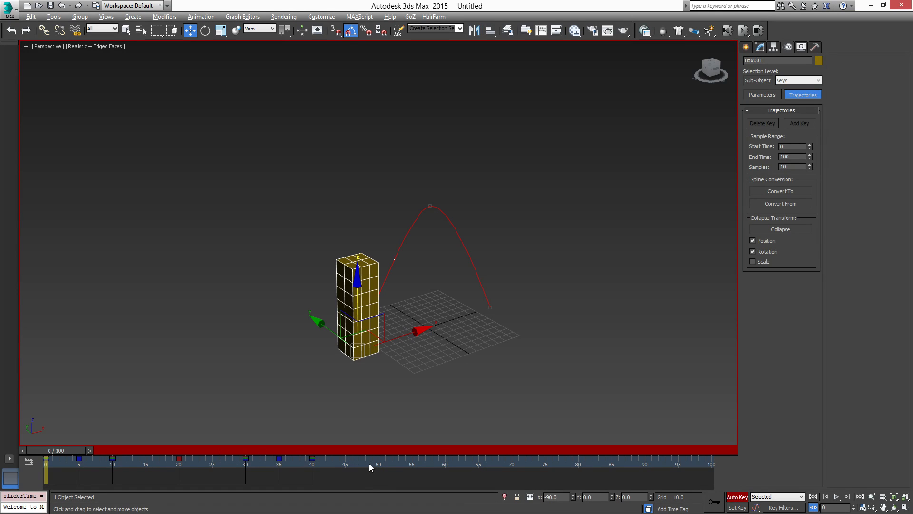
pyautogui.moveTo(369, 465); pyautogui.dragTo(28, 464)
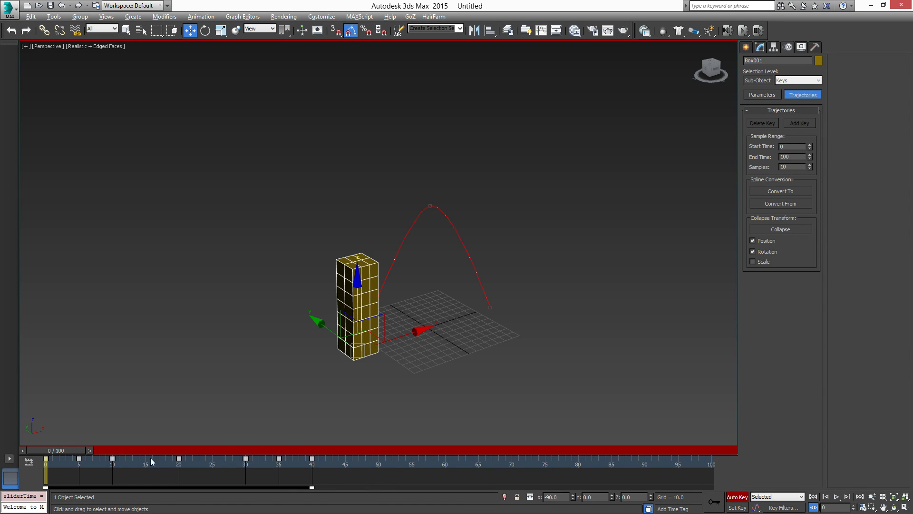
# Deselect the box's keys and reselect all of them from frame 0 to 40 on the timeline.
pyautogui.click(369, 463)
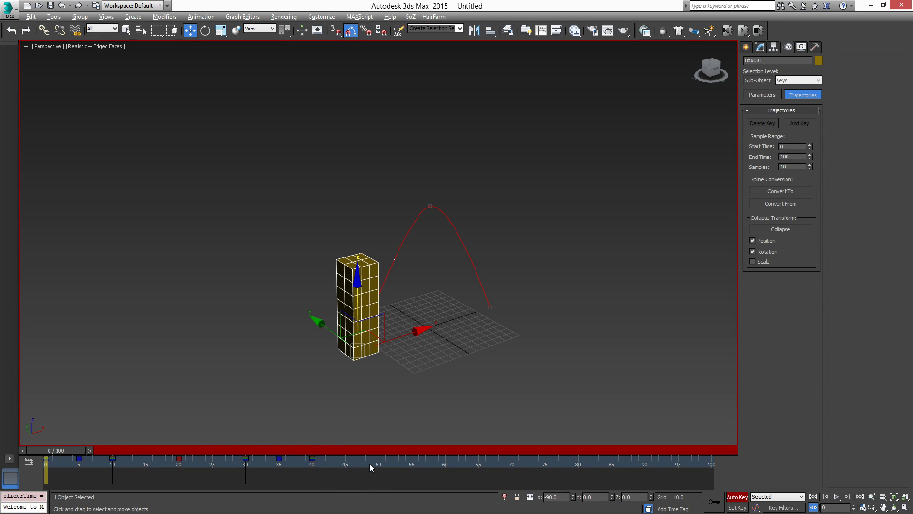
pyautogui.moveTo(369, 464); pyautogui.dragTo(33, 458)
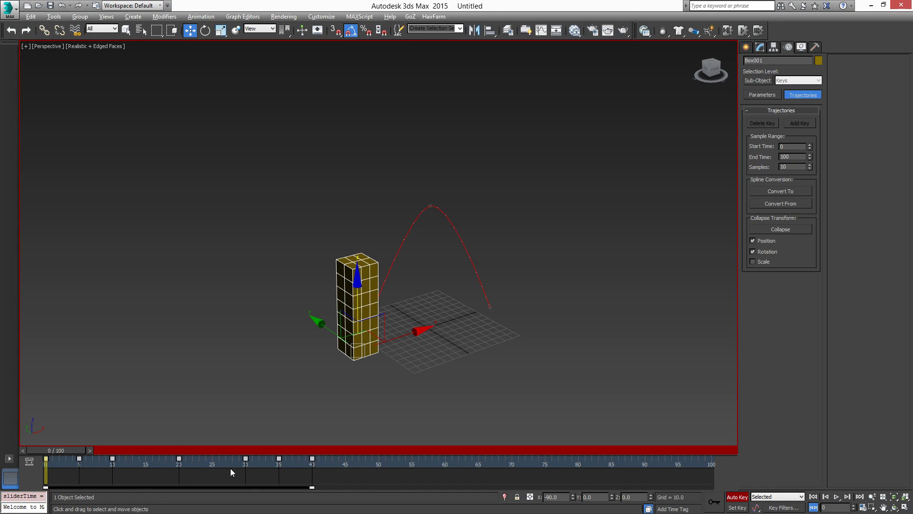
pyautogui.moveTo(65, 450); pyautogui.dragTo(20, 488)
pyautogui.press('w')
pyautogui.moveTo(416, 244); pyautogui.dragTo(379, 235, button='middle')
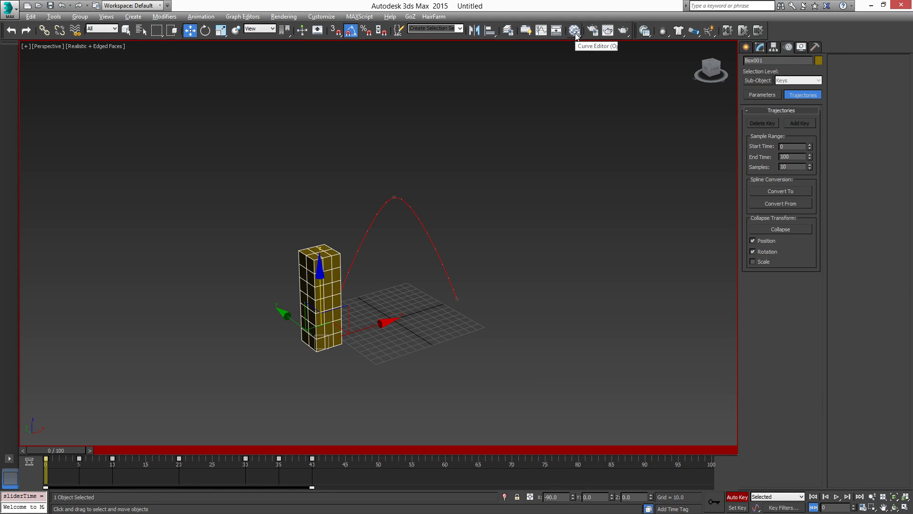
# Open the Dope Sheet, reselect the box in the viewport and highlight the World track.
pyautogui.click(243, 17)
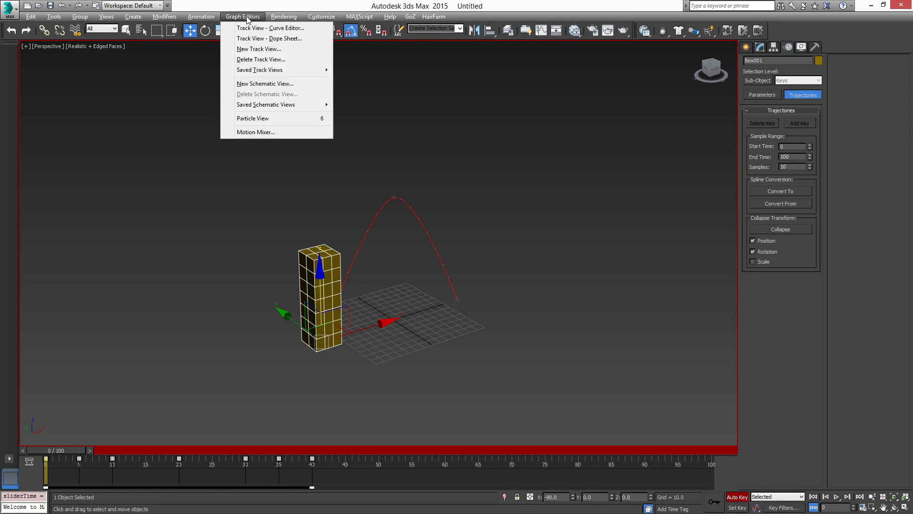
pyautogui.click(290, 40)
pyautogui.scroll(-2, 270, 149)
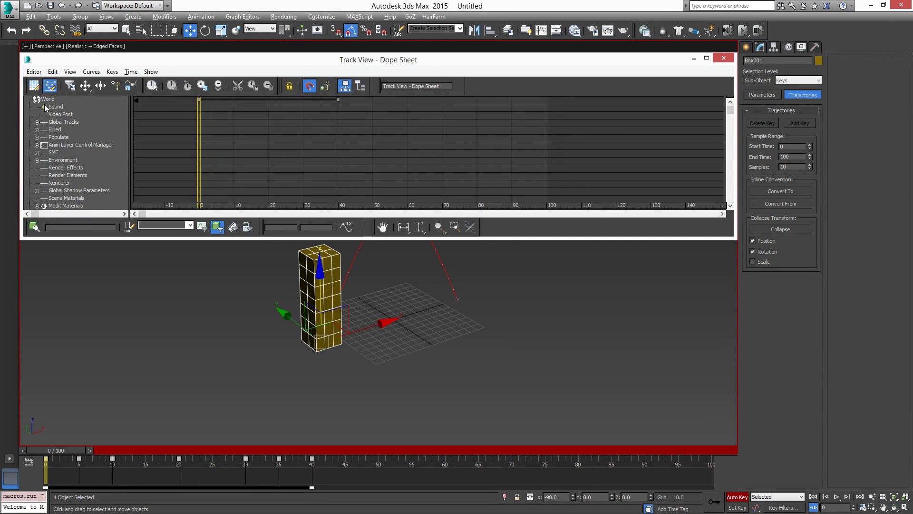
pyautogui.click(416, 350)
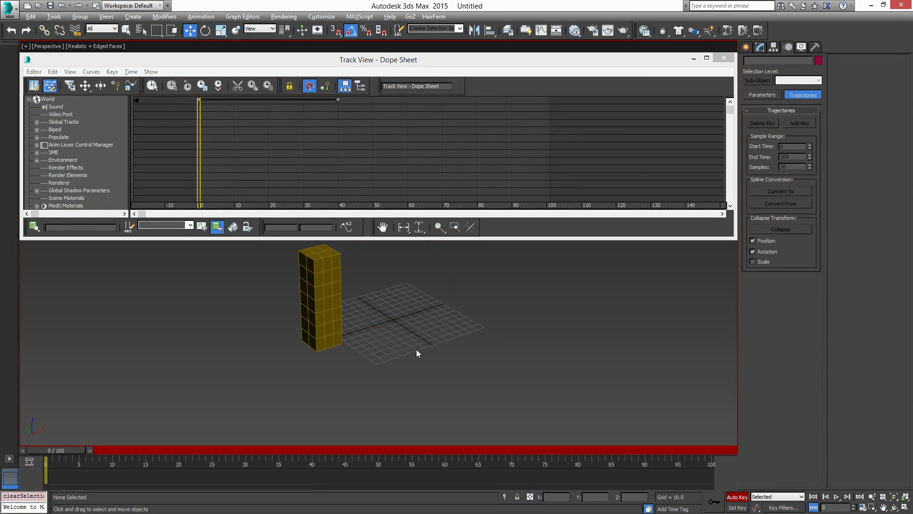
pyautogui.click(319, 259)
pyautogui.scroll(-5, 78, 168)
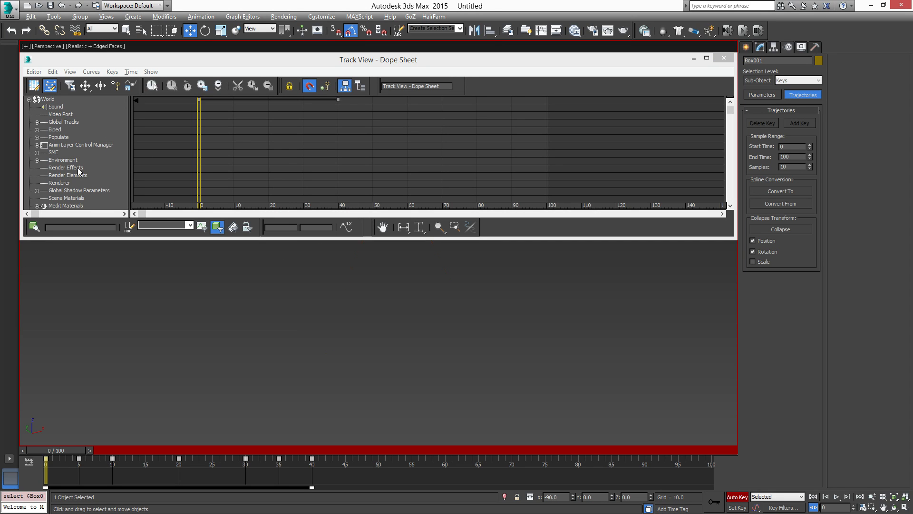
pyautogui.scroll(2, 77, 168)
pyautogui.scroll(3, 237, 329)
pyautogui.moveTo(238, 328); pyautogui.dragTo(296, 395, button='middle')
pyautogui.moveTo(238, 247); pyautogui.dragTo(276, 370, button='middle')
pyautogui.click(48, 100)
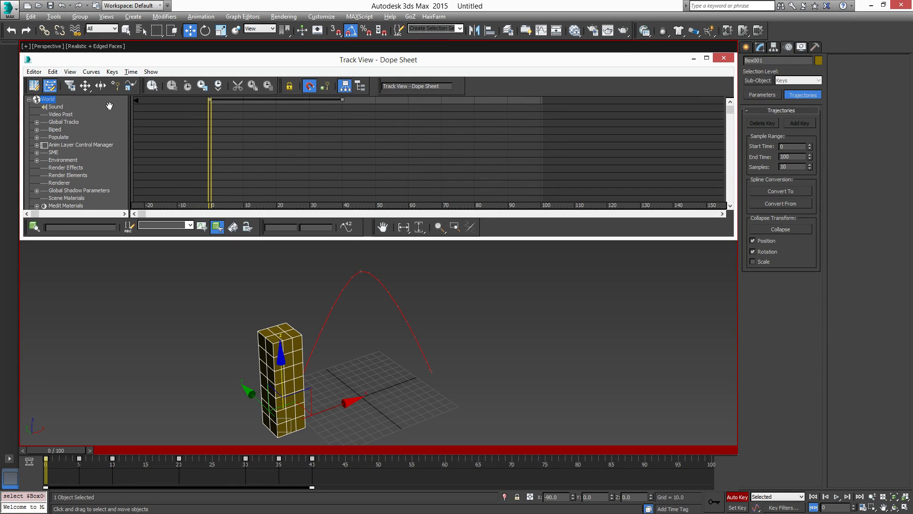
# Turn off Modify Subtree and Snap Frames in the Dope Sheet and return it to Edit Ranges mode.
pyautogui.click(33, 86)
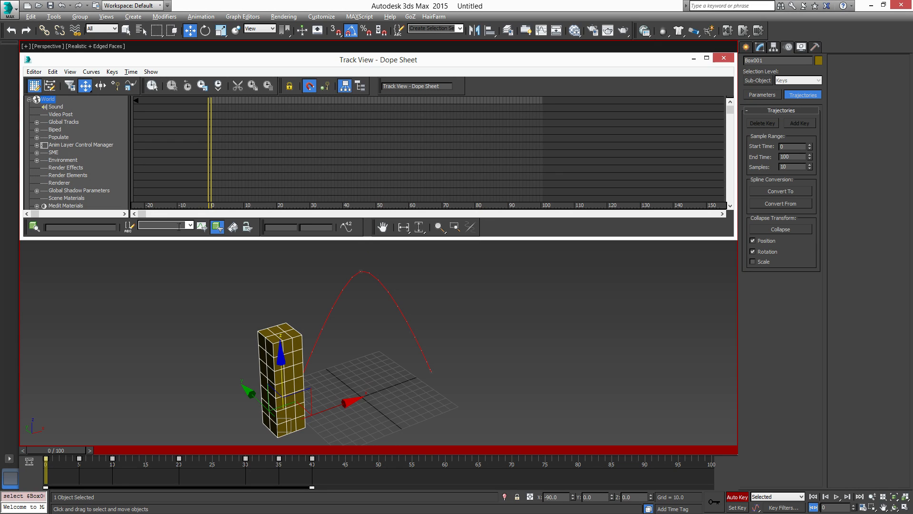
pyautogui.click(278, 336)
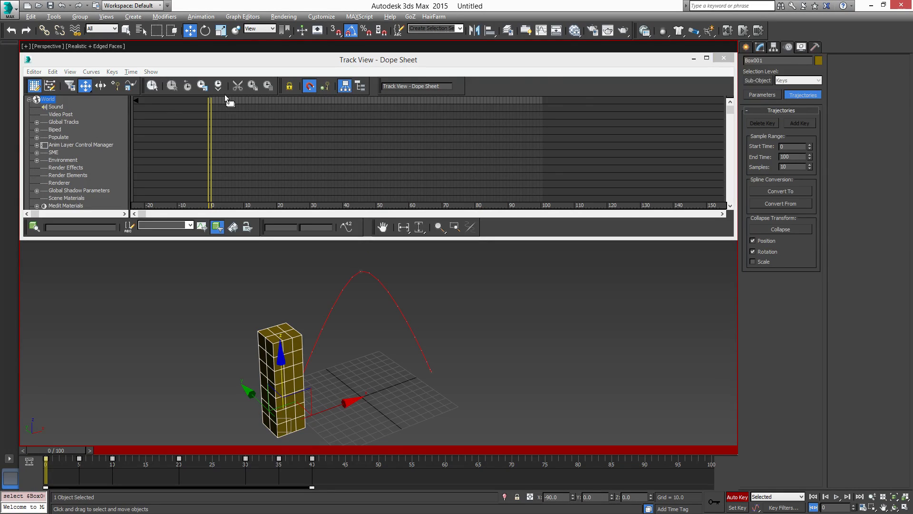
pyautogui.click(347, 87)
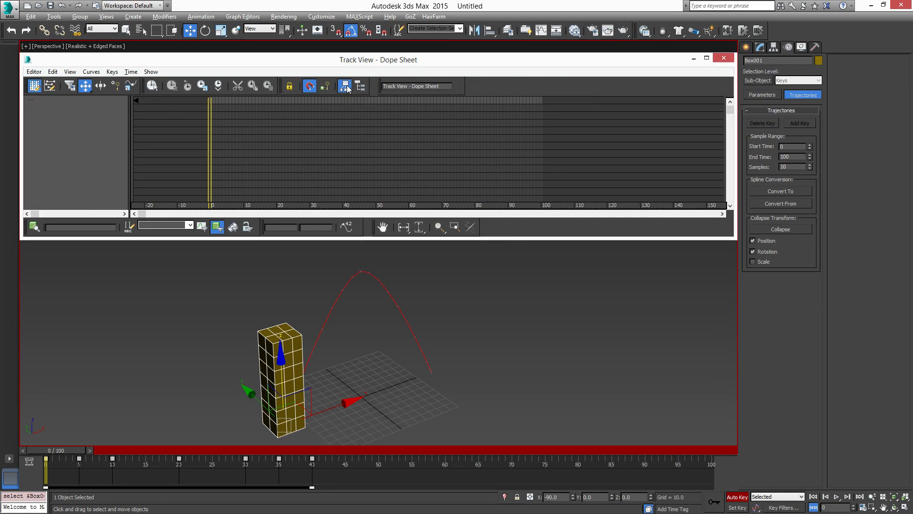
pyautogui.click(312, 87)
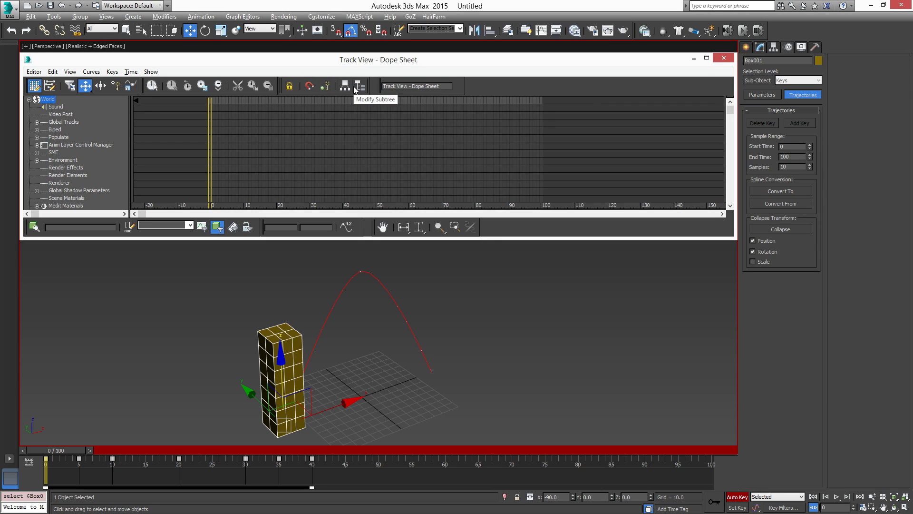
pyautogui.click(345, 86)
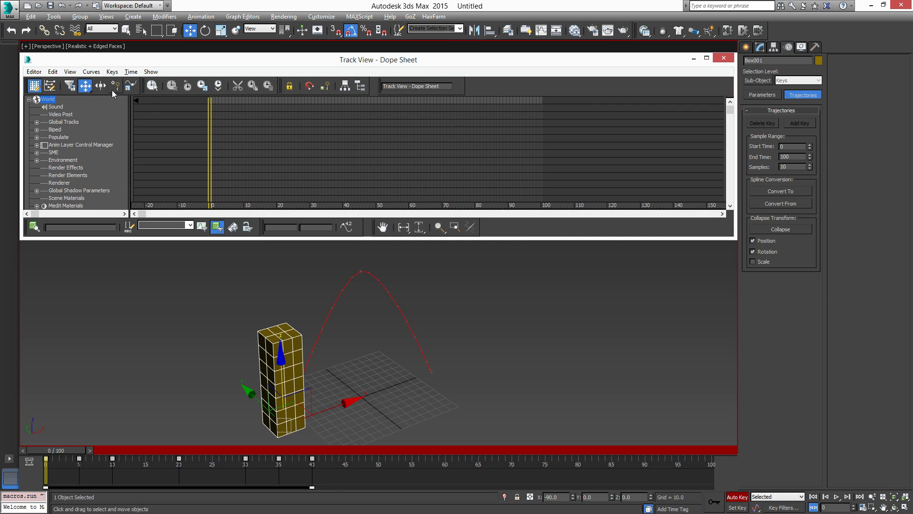
pyautogui.click(50, 86)
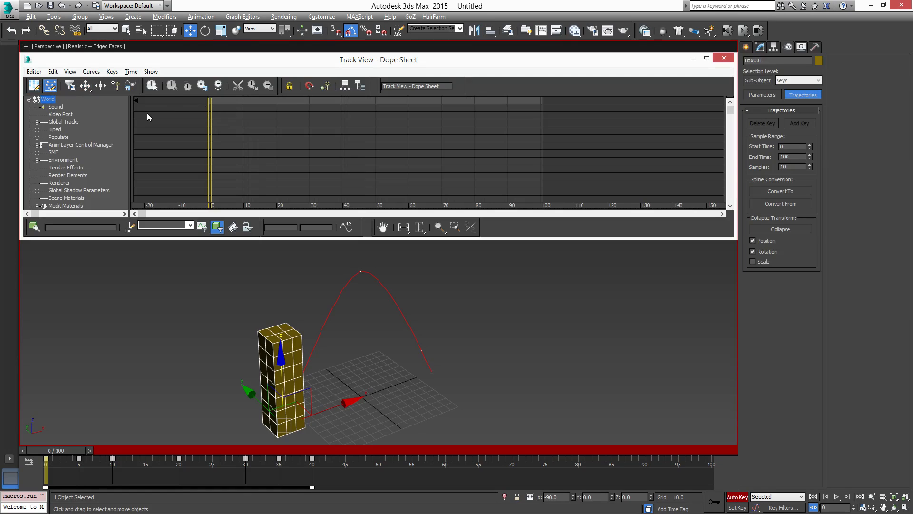
# Enlarge the Dope Sheet window until the box's tracks show and select Box001's Transform track.
pyautogui.scroll(2, 147, 114)
pyautogui.click(331, 355)
pyautogui.click(285, 358)
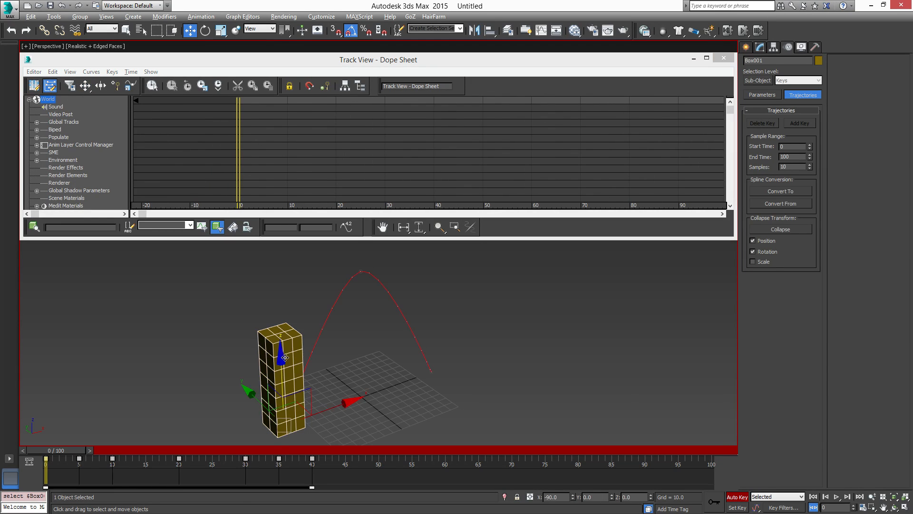
pyautogui.moveTo(291, 239); pyautogui.dragTo(321, 394)
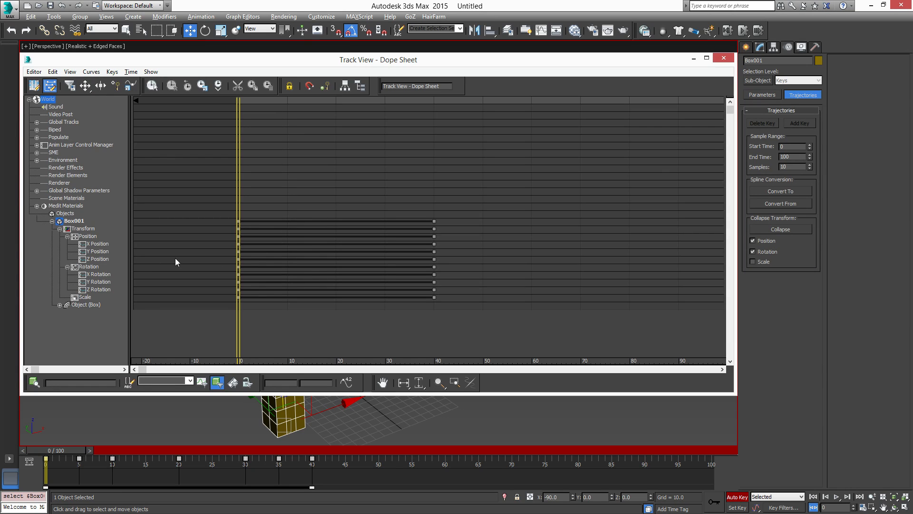
pyautogui.click(66, 215)
pyautogui.click(81, 221)
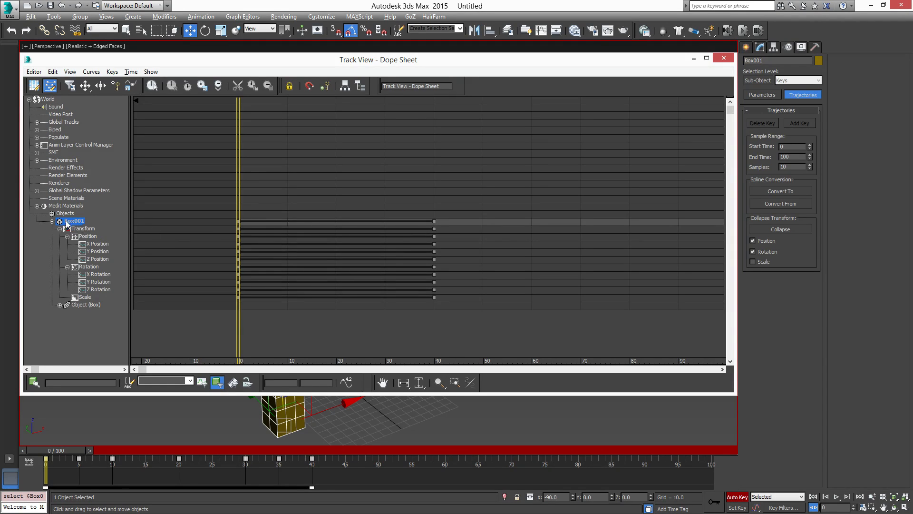
pyautogui.click(87, 230)
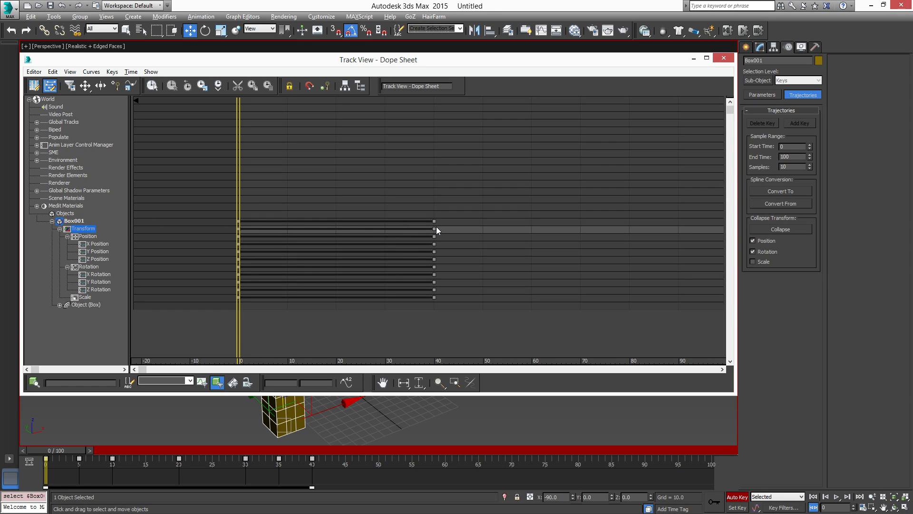
# Stretch the box's Transform range to end at about frame 80, minimise the Dope Sheet and play the animation.
pyautogui.moveTo(434, 228); pyautogui.dragTo(632, 253)
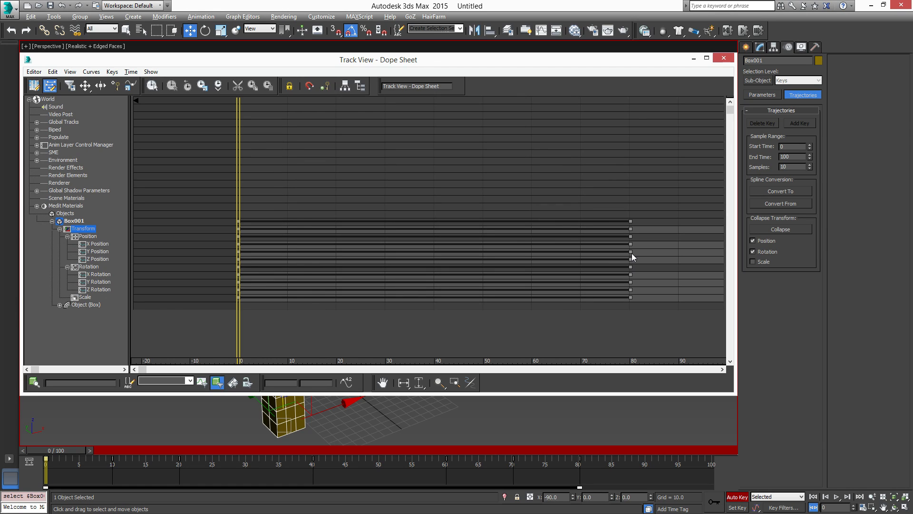
pyautogui.moveTo(632, 253); pyautogui.dragTo(630, 254)
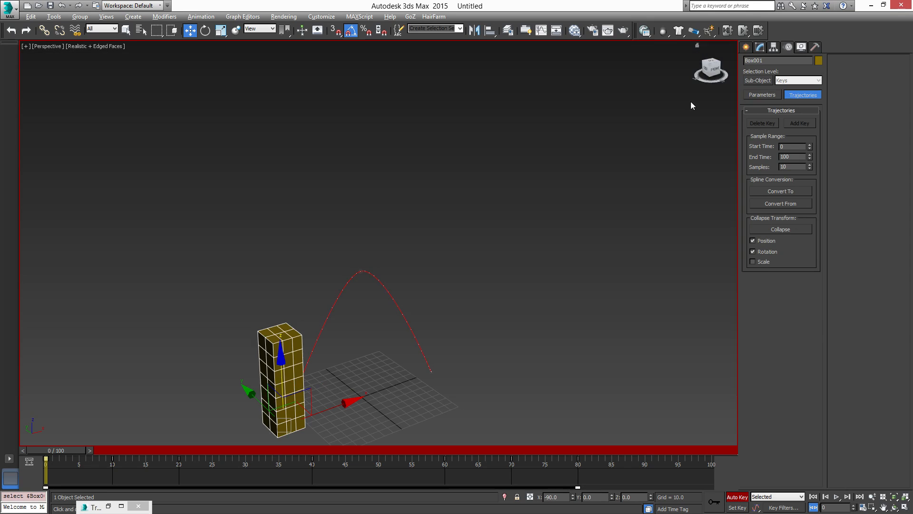
pyautogui.click(694, 58)
pyautogui.click(837, 496)
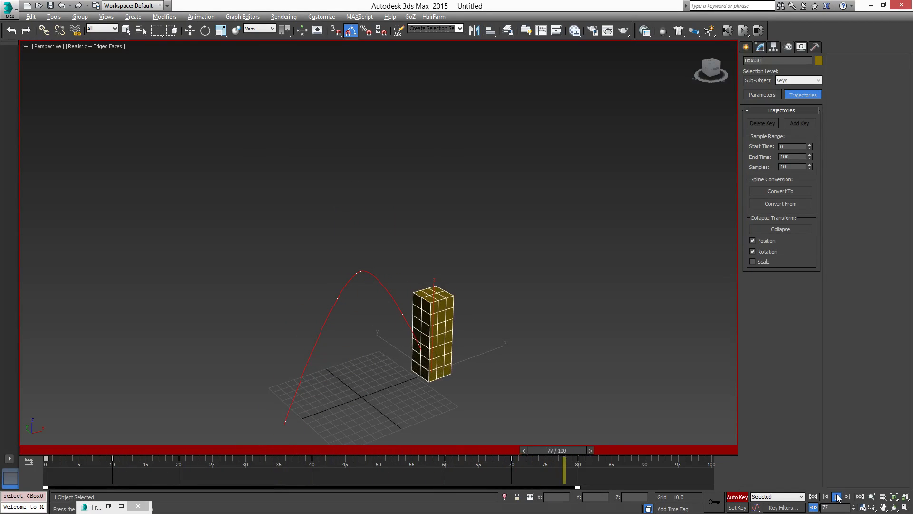
pyautogui.click(838, 497)
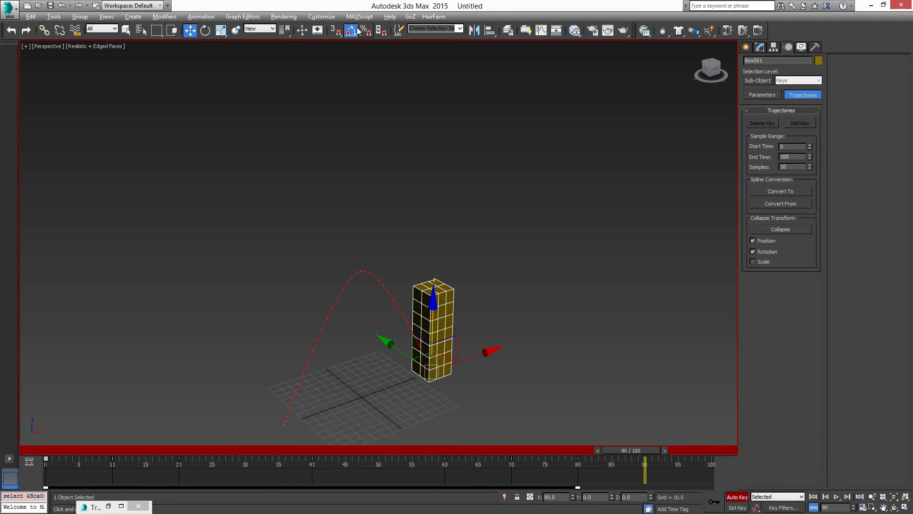
# Reopen the Dope Sheet and shorten the box's animation range to end at about frame 20.
pyautogui.click(322, 16)
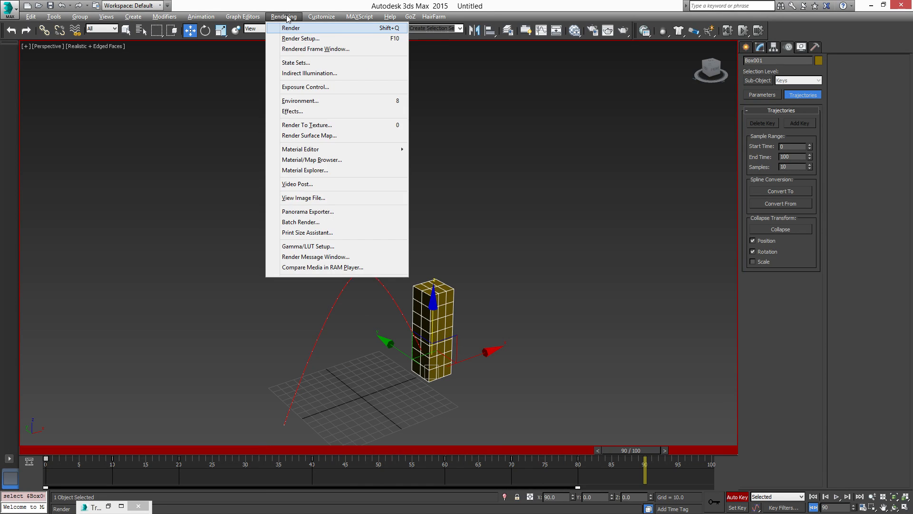
pyautogui.moveTo(244, 16)
pyautogui.click(255, 38)
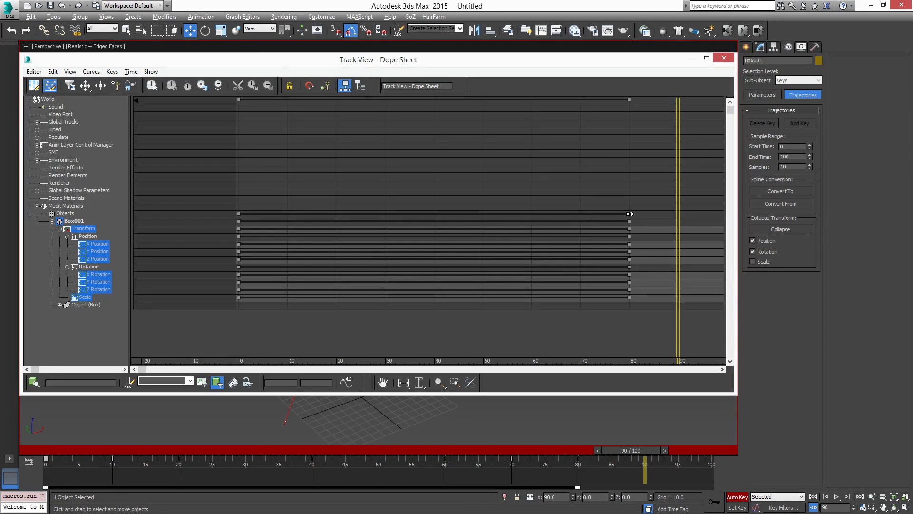
pyautogui.moveTo(630, 214); pyautogui.dragTo(338, 228)
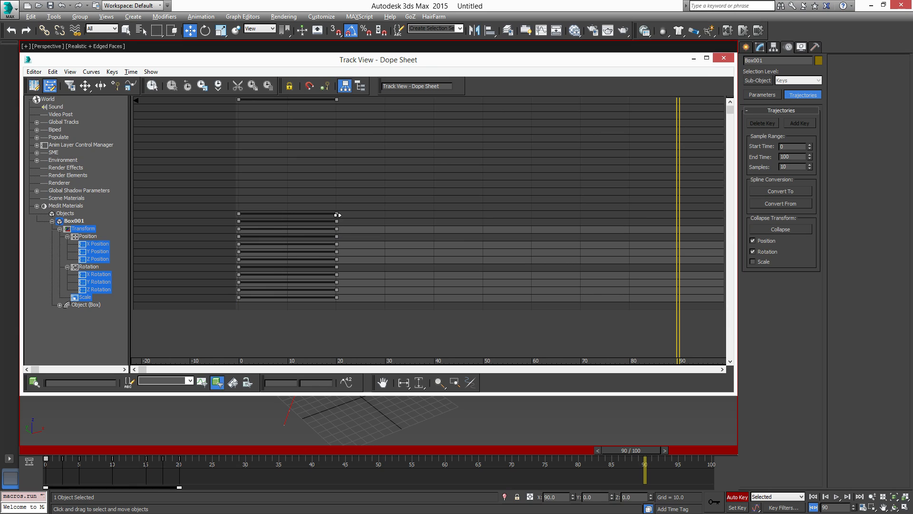
pyautogui.rightClick(337, 214)
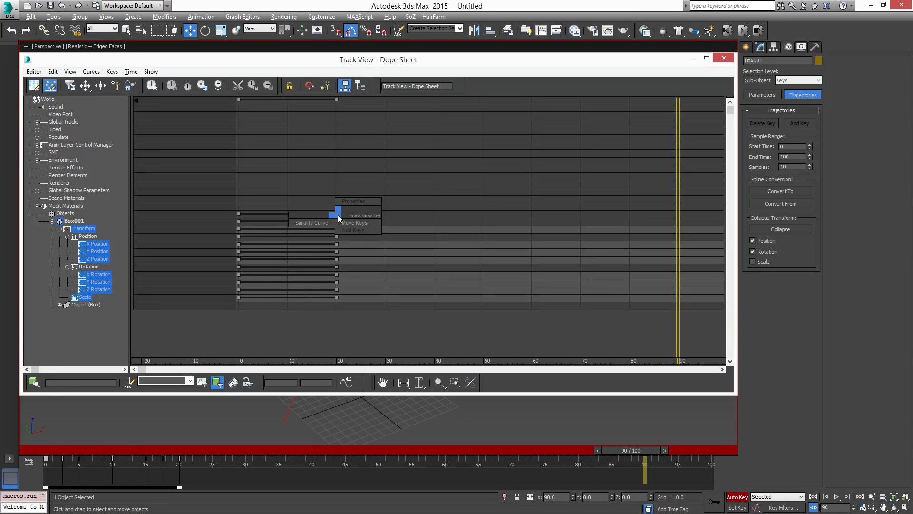
pyautogui.click(371, 300)
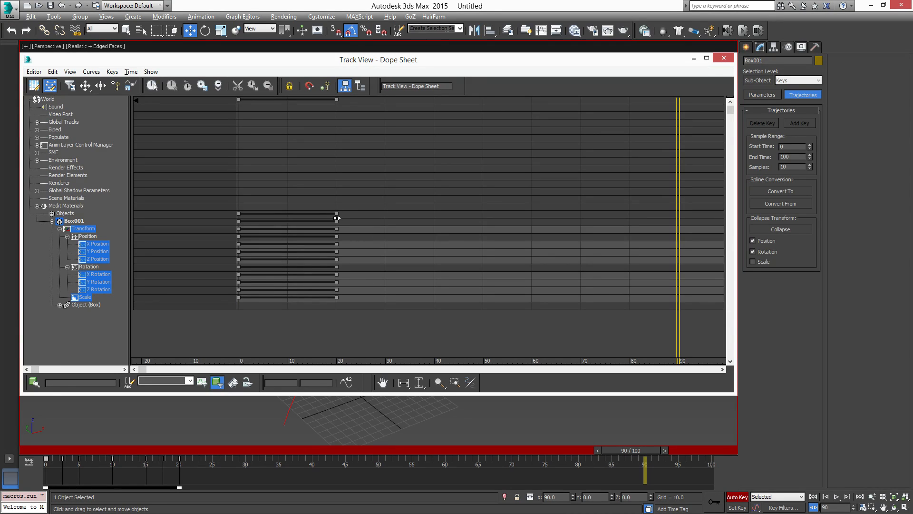
pyautogui.moveTo(337, 217); pyautogui.dragTo(336, 218)
# Close the Dope Sheet and play the shortened animation several times from frame 0, finishing back at frame 0.
pyautogui.moveTo(92, 449); pyautogui.dragTo(56, 450)
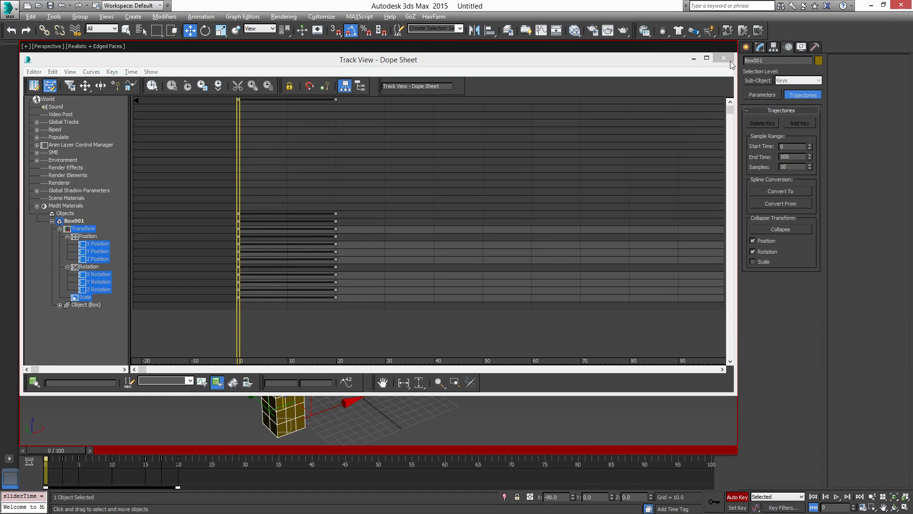
pyautogui.click(724, 58)
pyautogui.click(837, 497)
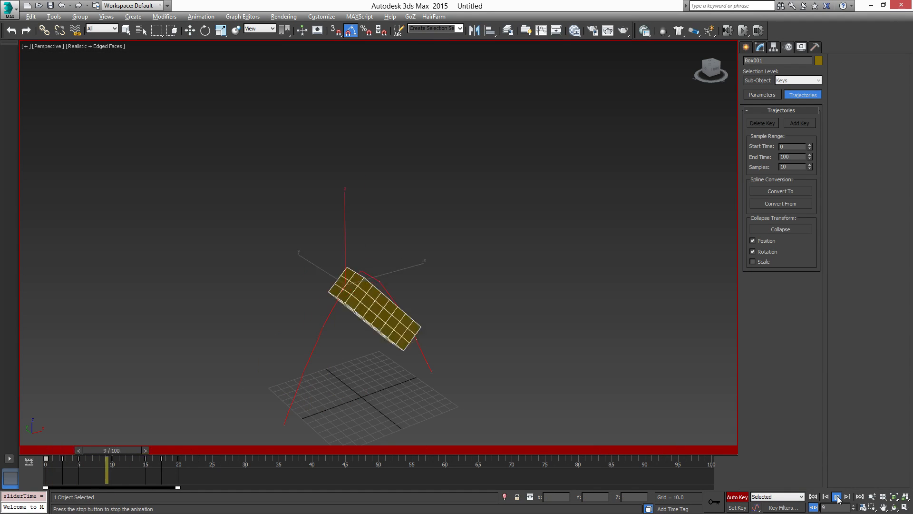
pyautogui.click(838, 496)
pyautogui.click(813, 497)
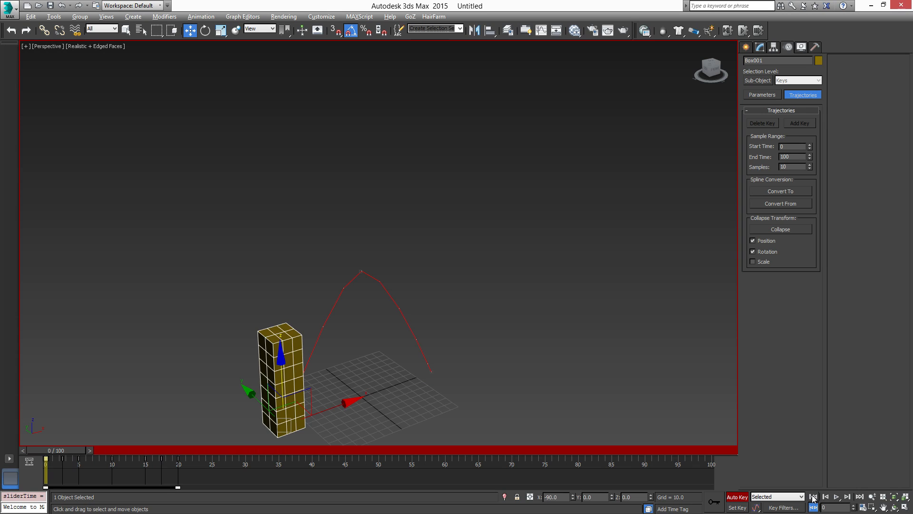
pyautogui.click(837, 497)
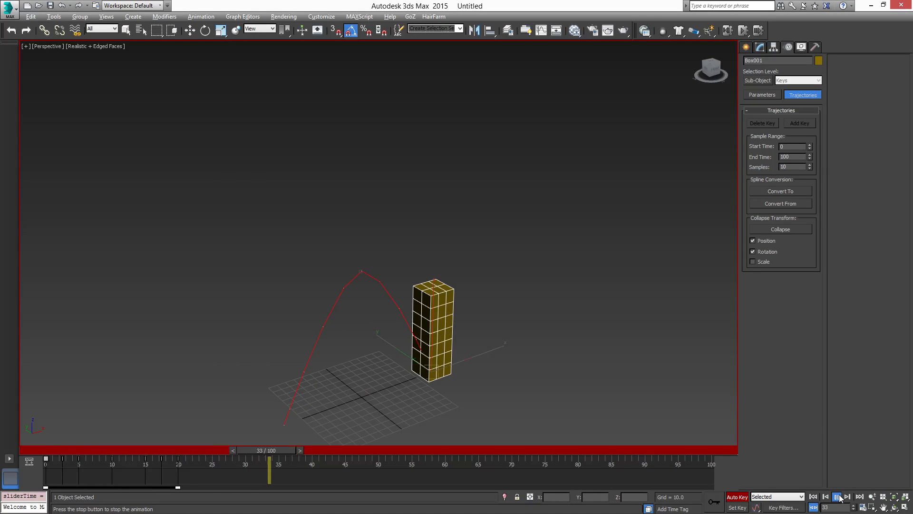
pyautogui.click(838, 496)
pyautogui.click(813, 497)
pyautogui.click(837, 497)
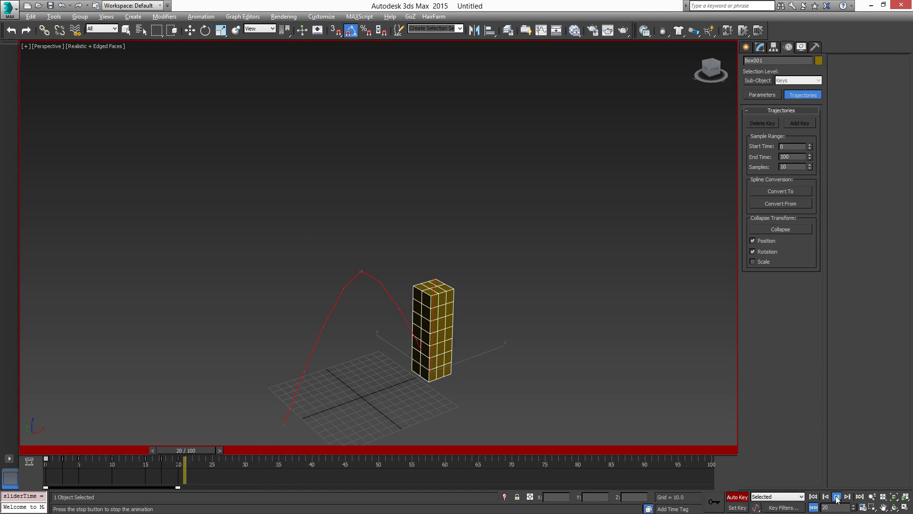
pyautogui.click(838, 496)
pyautogui.click(813, 497)
pyautogui.click(837, 497)
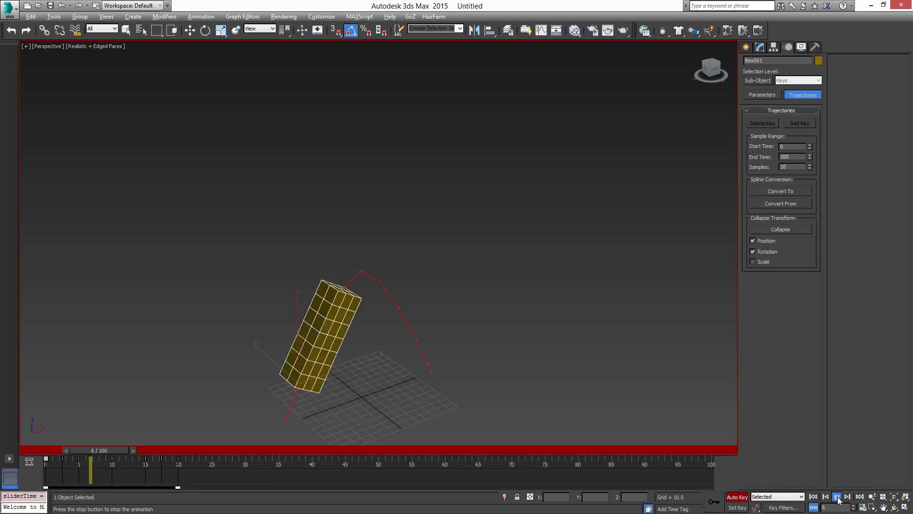
pyautogui.click(837, 496)
pyautogui.click(813, 497)
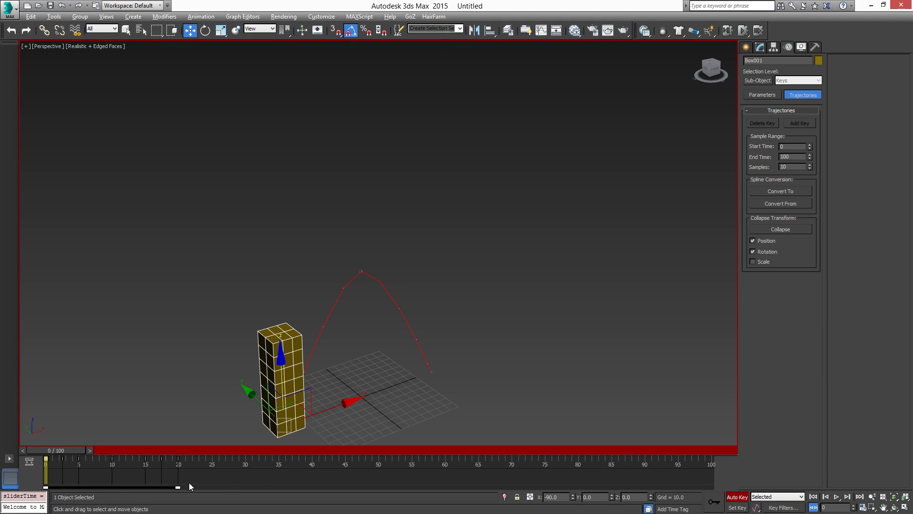
pyautogui.click(216, 469)
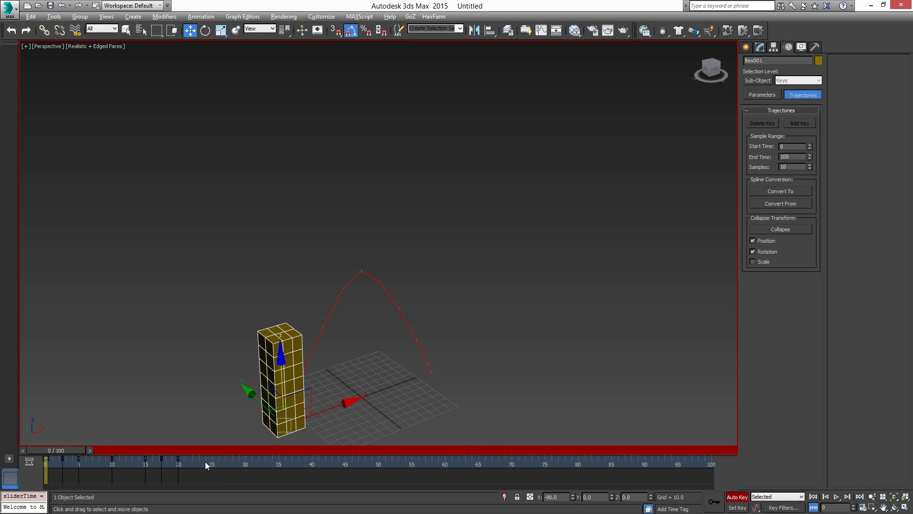
# Select all of the box's keys on the timeline and turn off the sound track display there.
pyautogui.moveTo(206, 466); pyautogui.dragTo(104, 470)
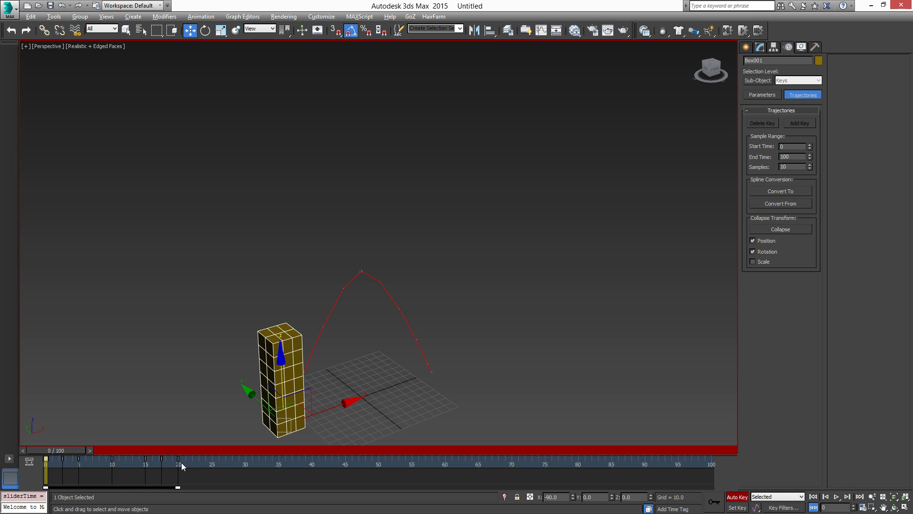
pyautogui.rightClick(212, 480)
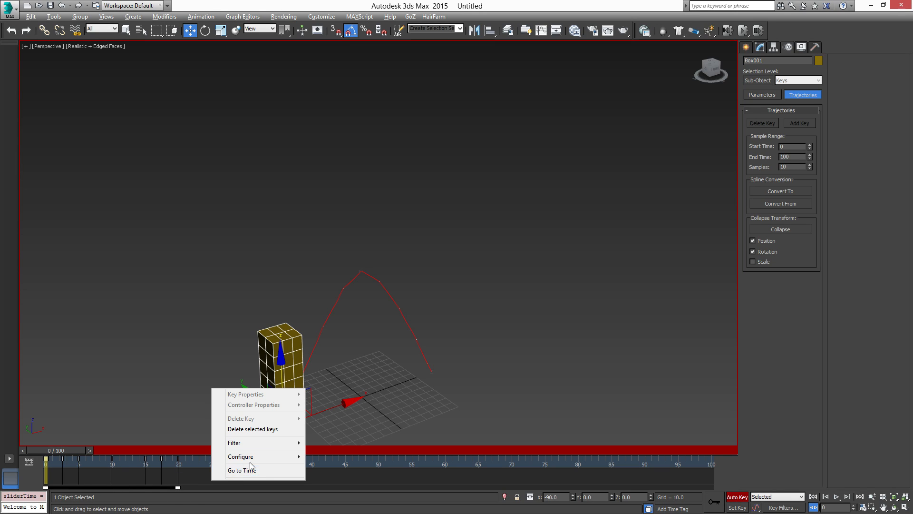
pyautogui.moveTo(254, 461)
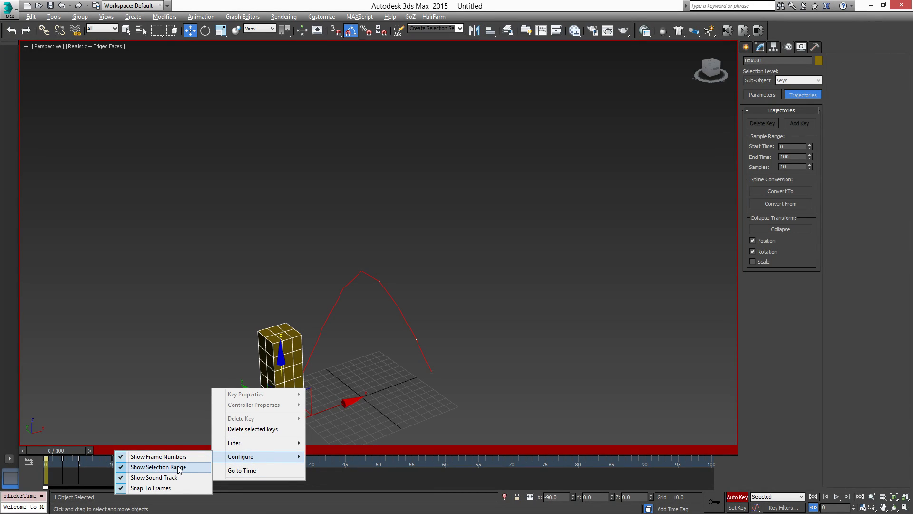
pyautogui.click(164, 478)
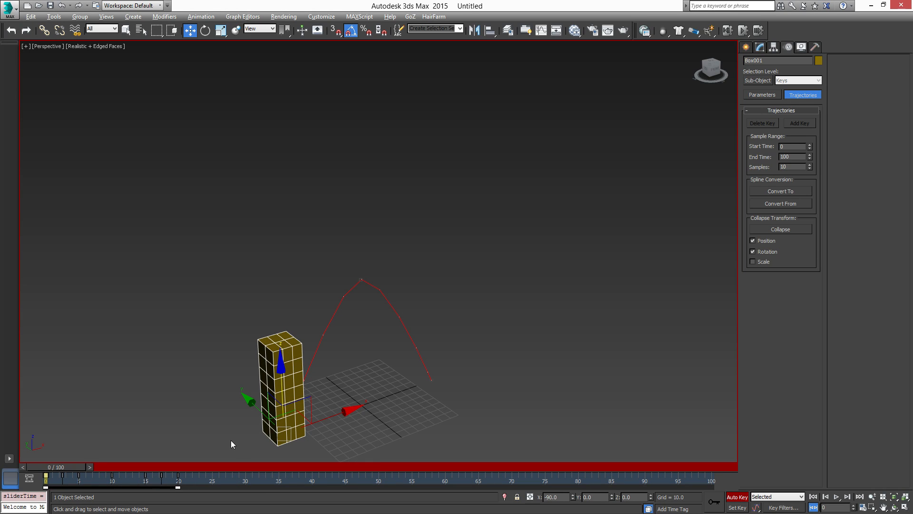
# Hide the timeline's selection range display and show it again.
pyautogui.rightClick(193, 481)
pyautogui.moveTo(238, 455)
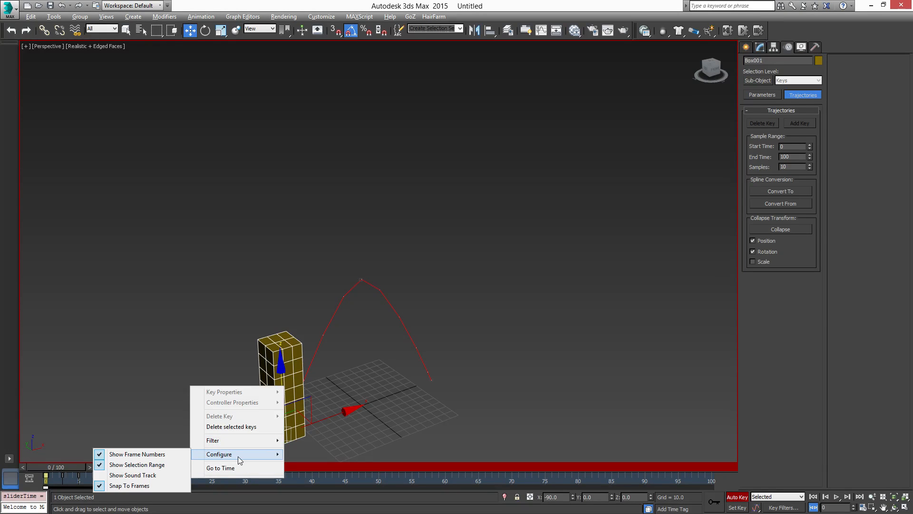
pyautogui.click(164, 465)
pyautogui.rightClick(212, 481)
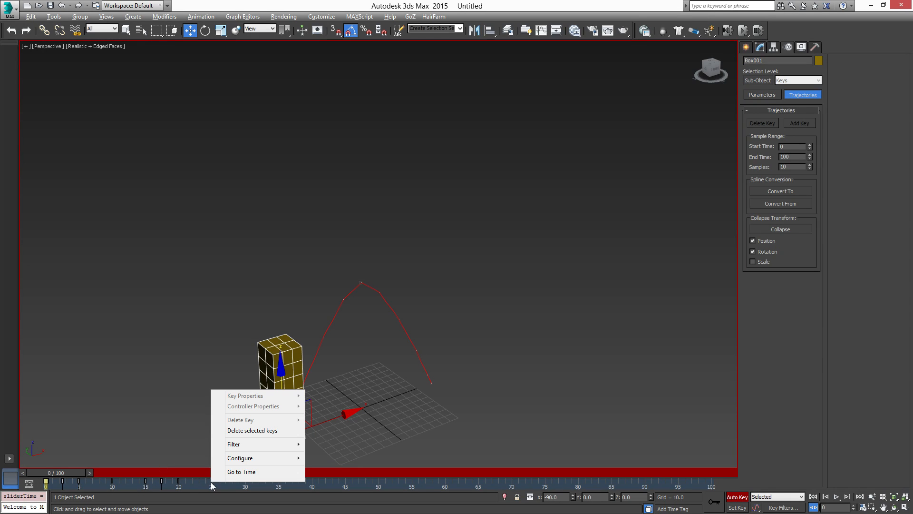
pyautogui.moveTo(253, 459)
pyautogui.click(191, 470)
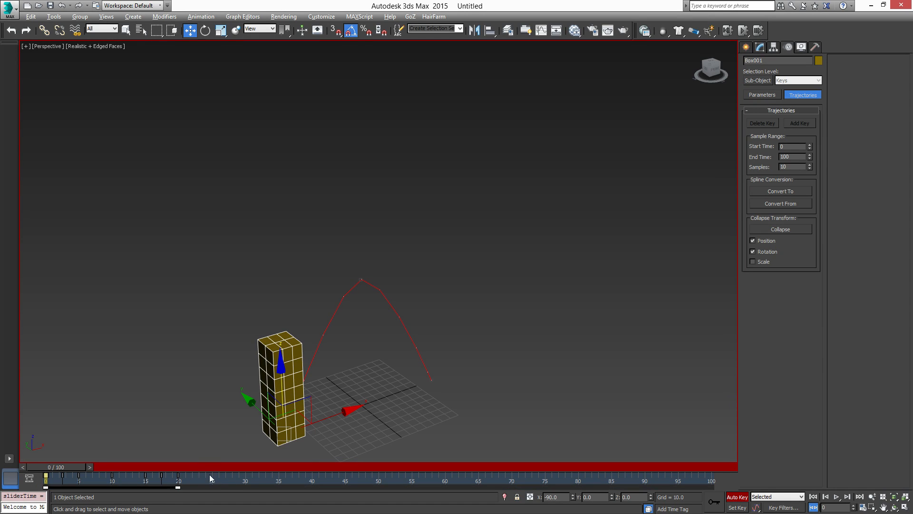
# Stretch all of the box's keys to end at frame 40, play the animation and return to frame 0.
pyautogui.moveTo(198, 474); pyautogui.dragTo(41, 483)
pyautogui.moveTo(179, 488); pyautogui.dragTo(312, 488)
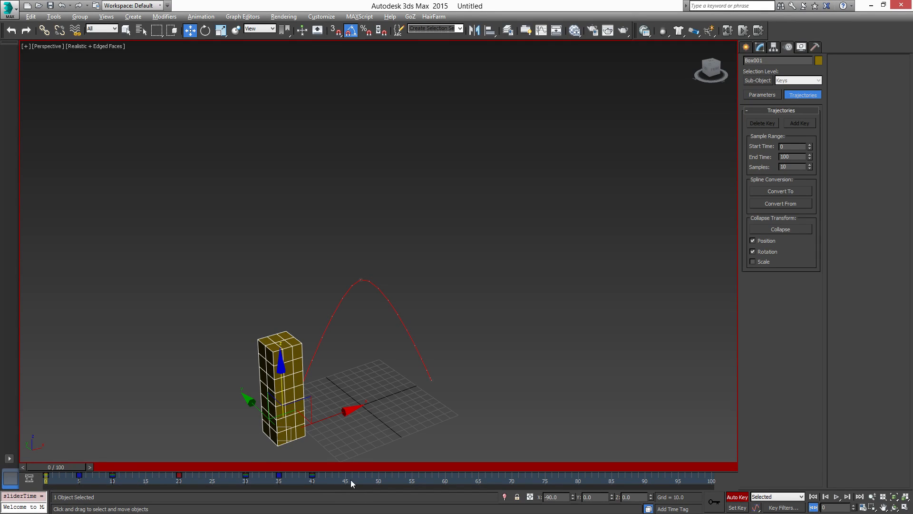
pyautogui.click(837, 497)
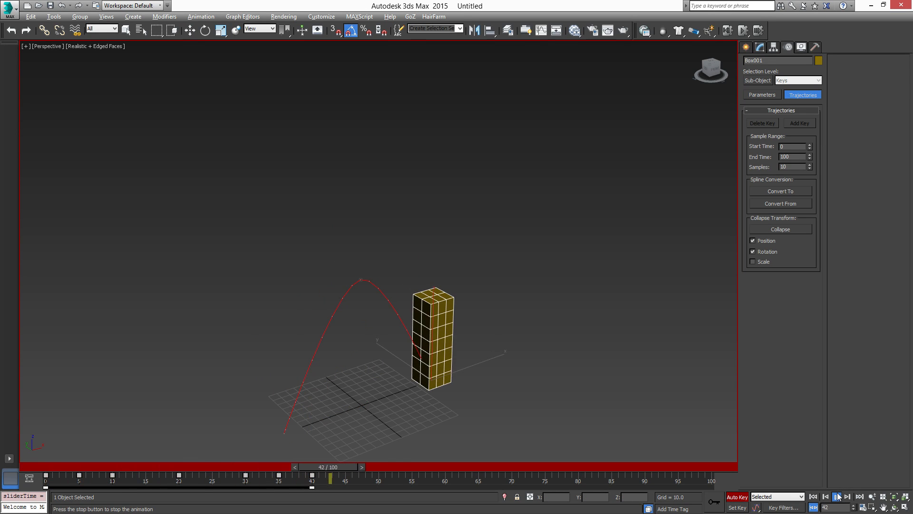
pyautogui.click(837, 496)
pyautogui.click(813, 496)
# Select the box and add a Bend modifier to it.
pyautogui.scroll(-2, 419, 342)
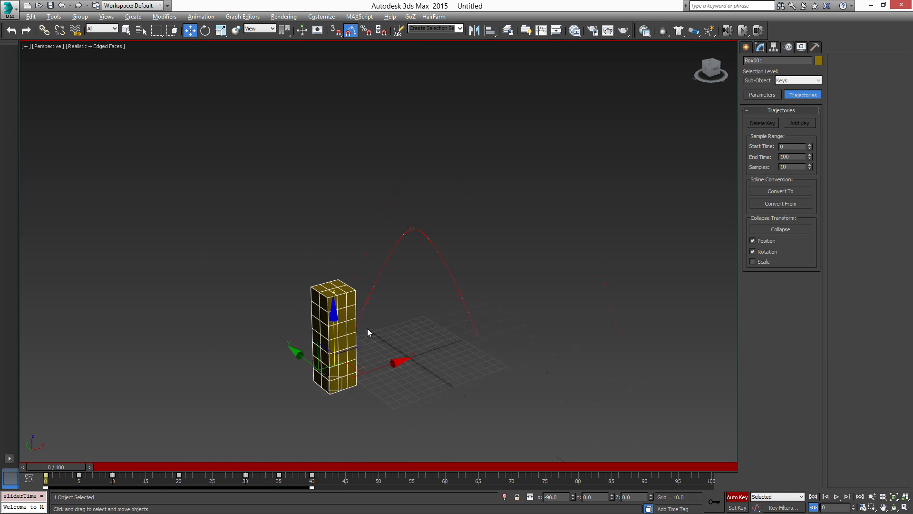
pyautogui.scroll(5, 367, 328)
pyautogui.scroll(-5, 380, 334)
pyautogui.scroll(2, 381, 335)
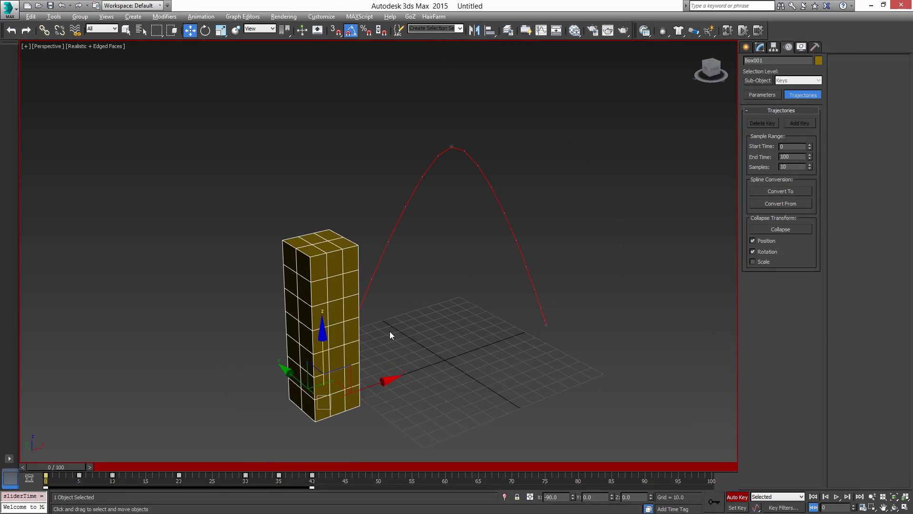
pyautogui.click(590, 213)
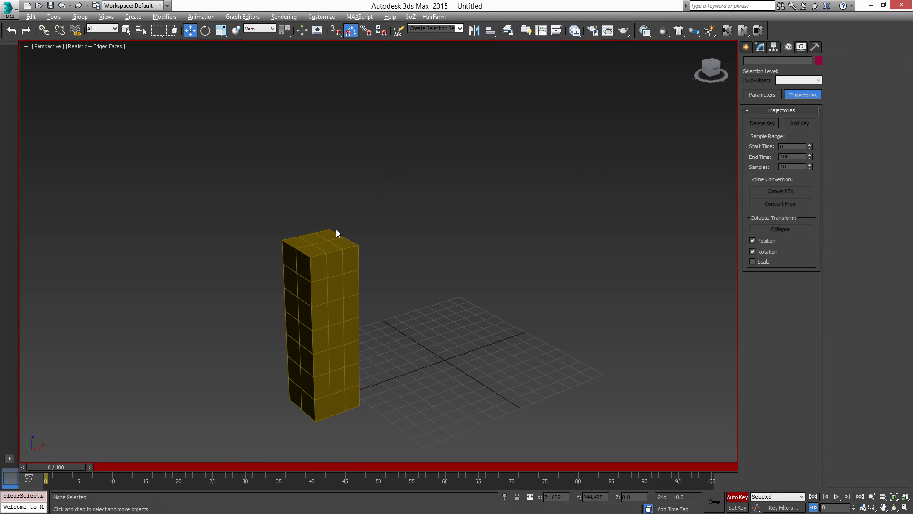
pyautogui.click(346, 261)
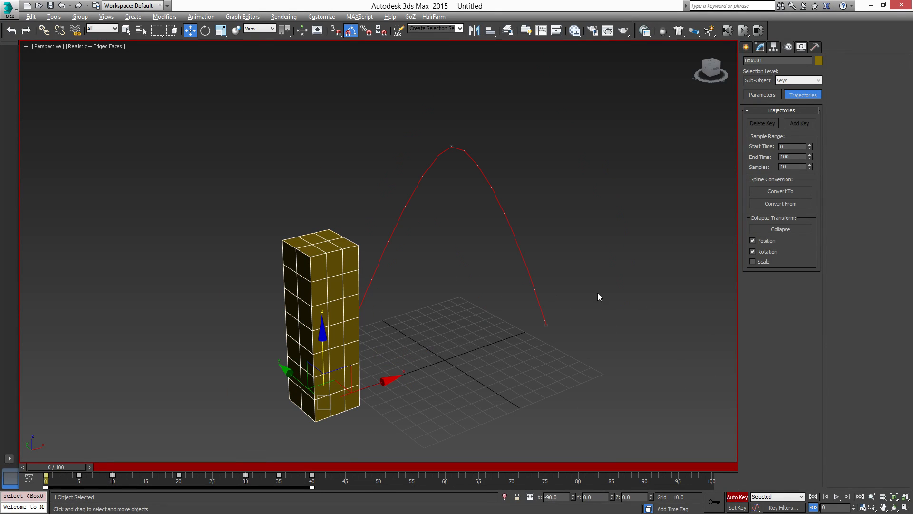
pyautogui.click(761, 46)
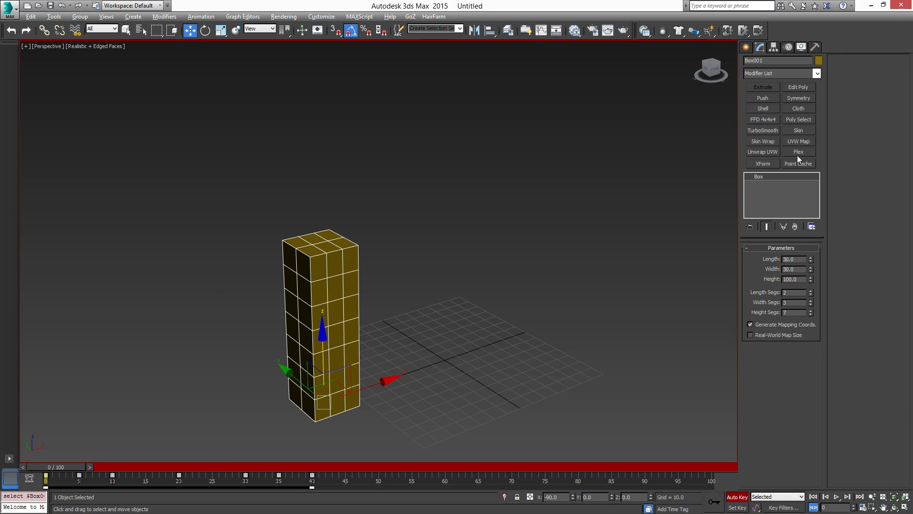
pyautogui.click(818, 74)
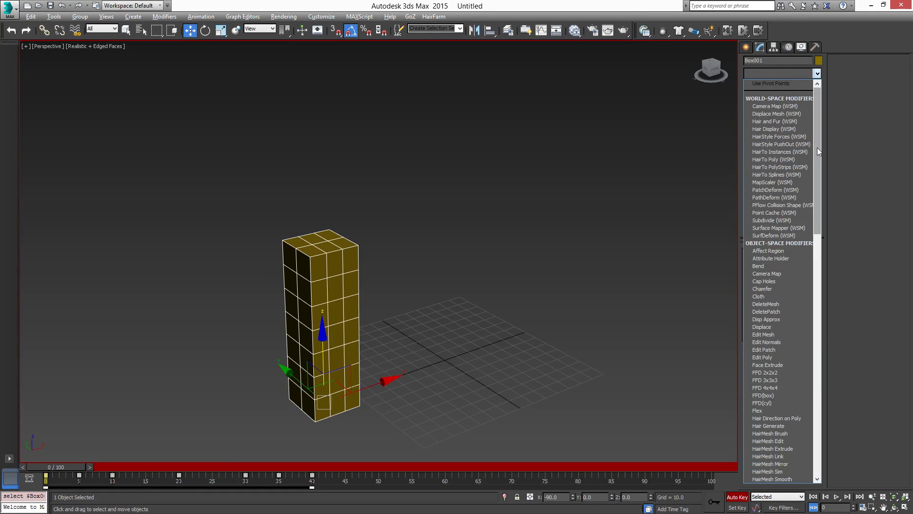
pyautogui.moveTo(818, 148); pyautogui.dragTo(817, 189)
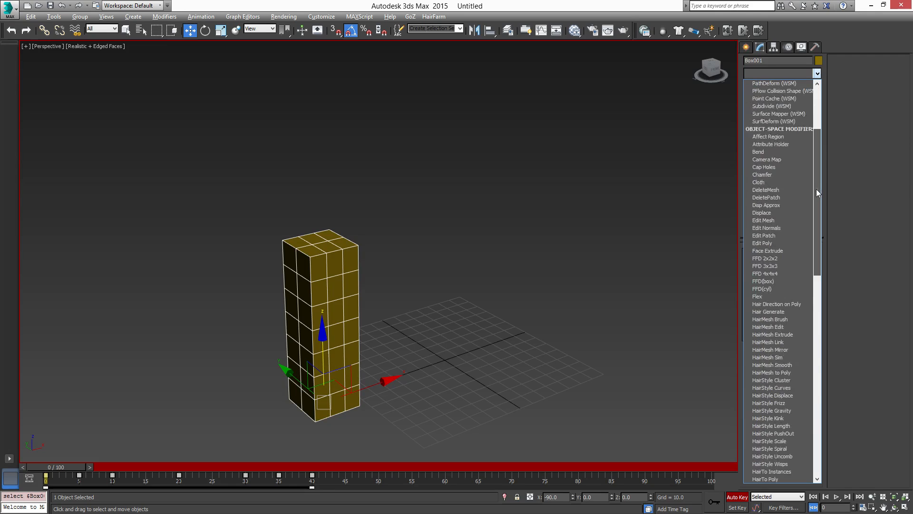
pyautogui.click(773, 151)
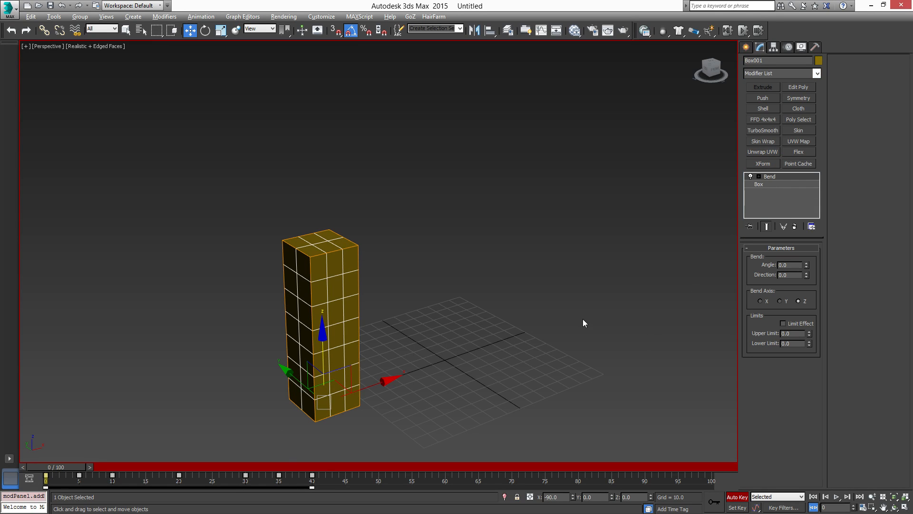
# Deselect the keys and key the Bend angle at -30 on frame 5.
pyautogui.click(380, 488)
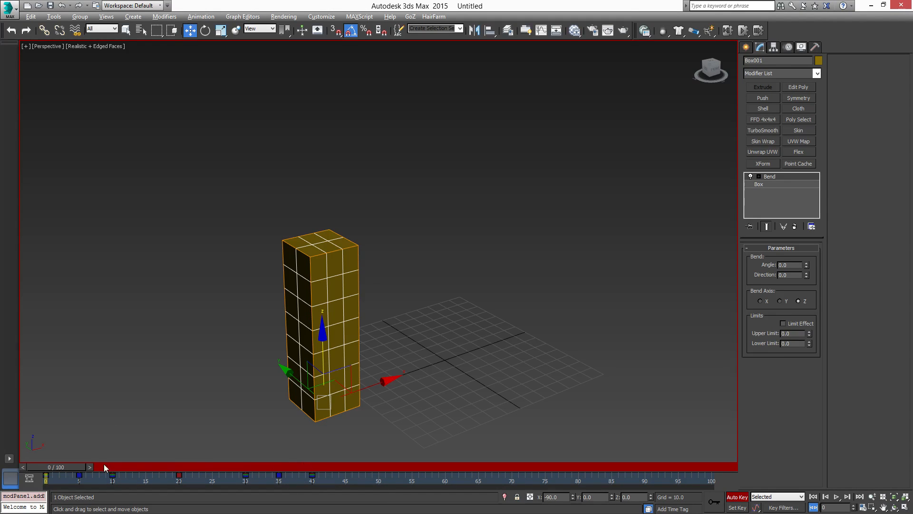
pyautogui.moveTo(73, 466); pyautogui.dragTo(107, 478)
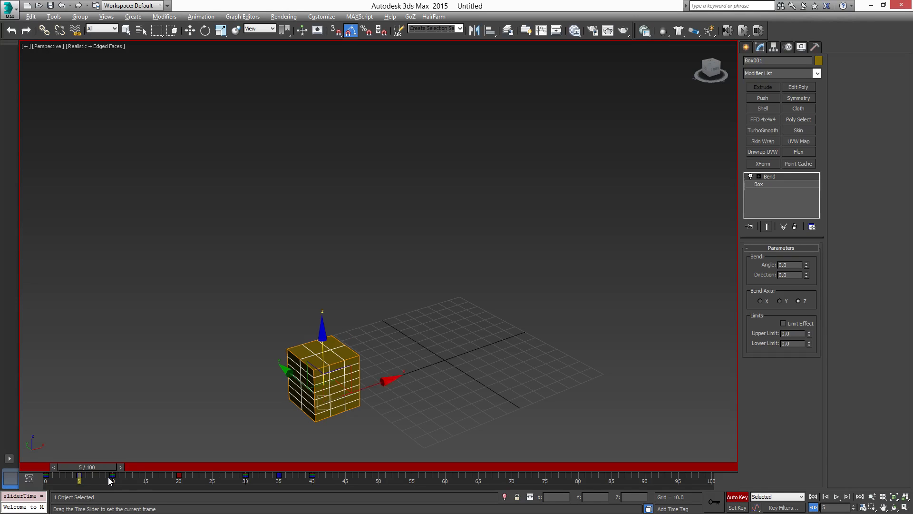
pyautogui.press('w')
pyautogui.moveTo(809, 265); pyautogui.dragTo(817, 294)
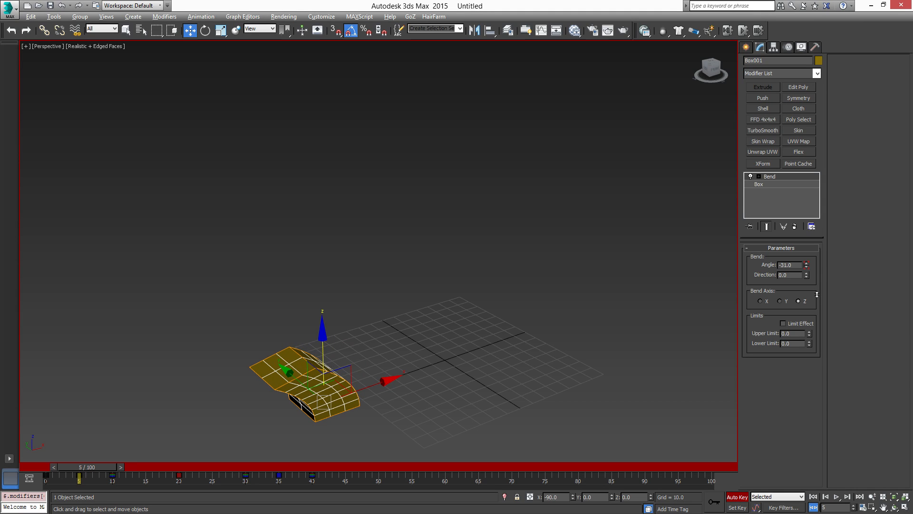
pyautogui.doubleClick(787, 265)
pyautogui.write('-30')
pyautogui.press('Return')
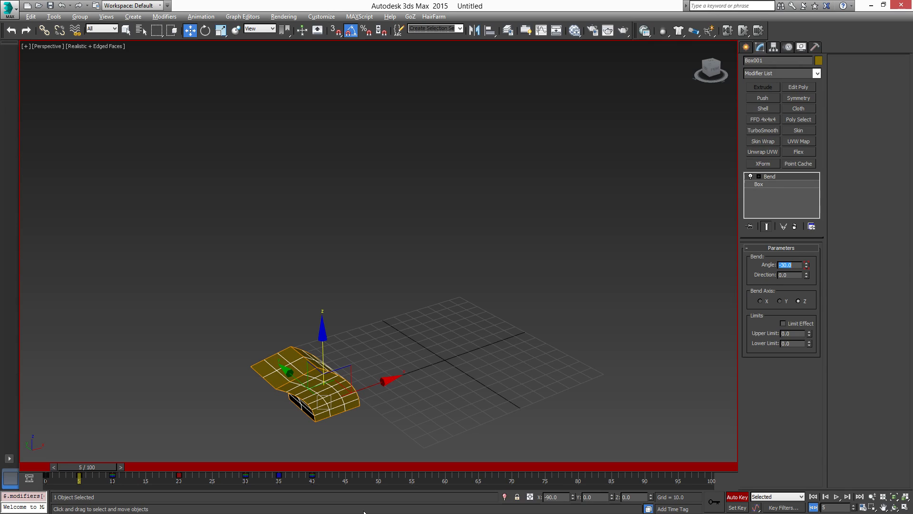
# Scrub between frames 0 and 7 to examine how the bend develops, stopping at frame 5.
pyautogui.click(105, 467)
pyautogui.moveTo(100, 466); pyautogui.dragTo(56, 473)
pyautogui.press('w')
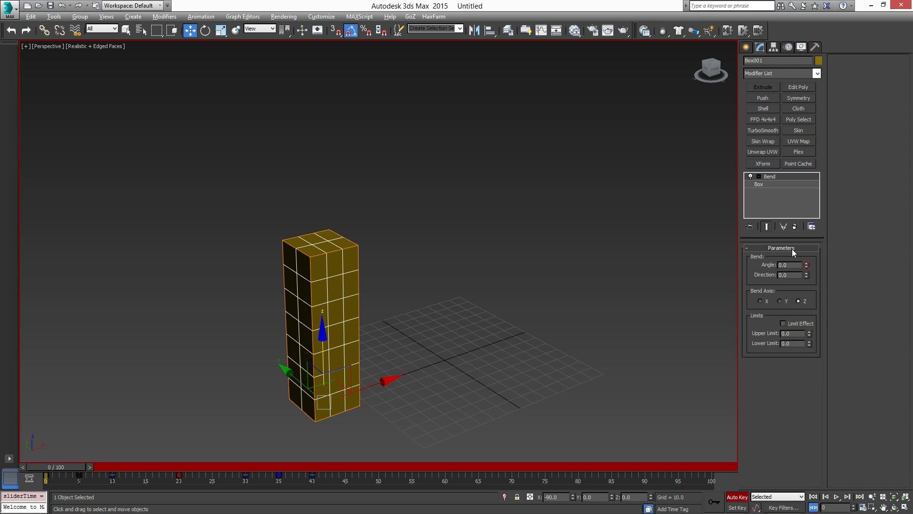
pyautogui.click(102, 467)
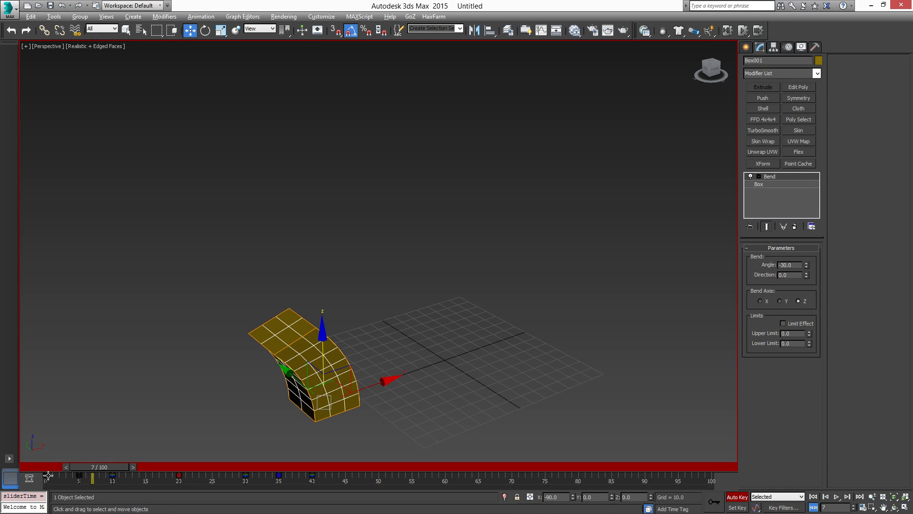
pyautogui.moveTo(115, 470)
pyautogui.mouseDown()
pyautogui.moveTo(71, 470)
pyautogui.moveTo(143, 485)
pyautogui.moveTo(101, 483)
pyautogui.moveTo(124, 466)
pyautogui.moveTo(80, 467)
pyautogui.moveTo(103, 472)
pyautogui.moveTo(76, 476)
pyautogui.moveTo(96, 477)
pyautogui.moveTo(84, 486)
pyautogui.moveTo(70, 481)
pyautogui.moveTo(101, 472)
pyautogui.mouseUp()
pyautogui.press('w')
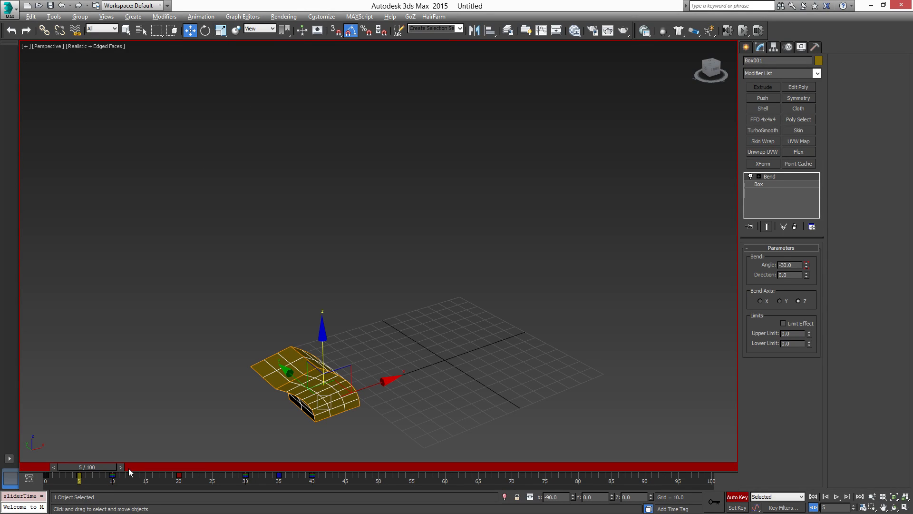
# Delete only the box's Angle keys at frames 5 and 0, keeping its other keys.
pyautogui.rightClick(79, 477)
pyautogui.moveTo(164, 439)
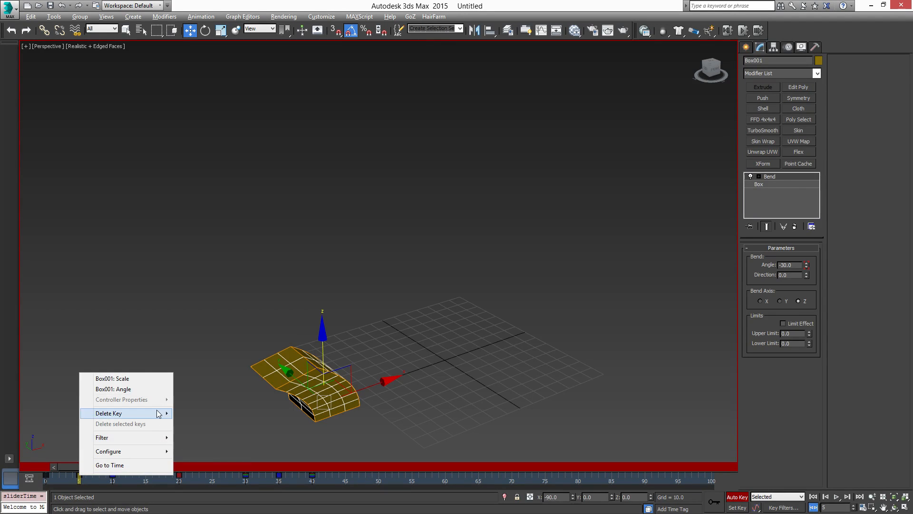
pyautogui.moveTo(159, 413)
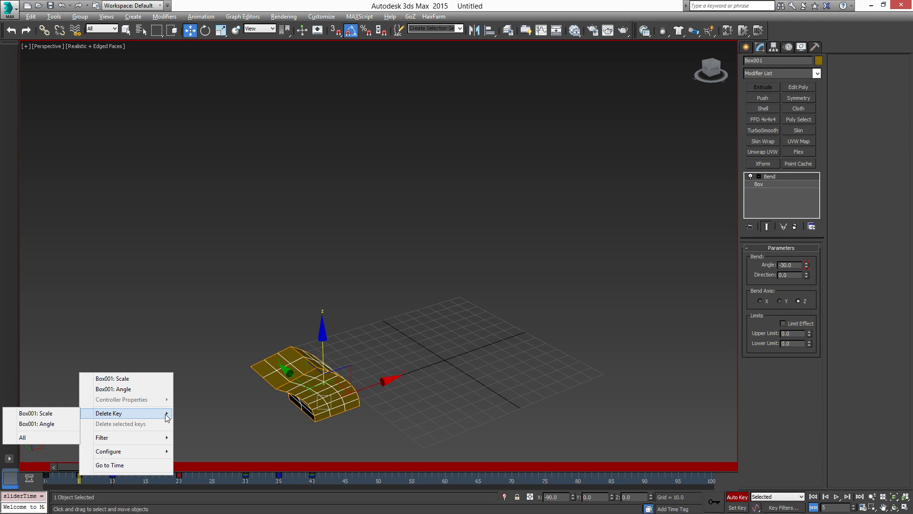
pyautogui.click(53, 426)
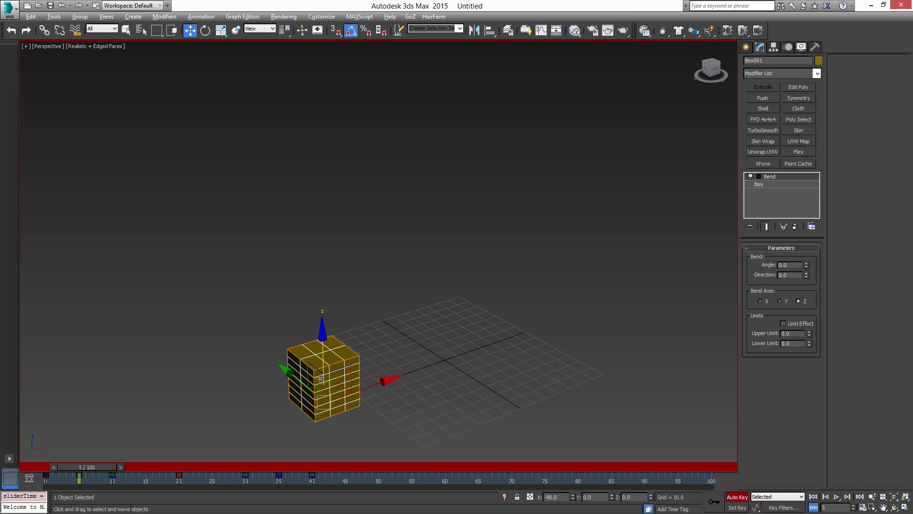
pyautogui.moveTo(95, 466); pyautogui.dragTo(64, 466)
pyautogui.rightClick(46, 475)
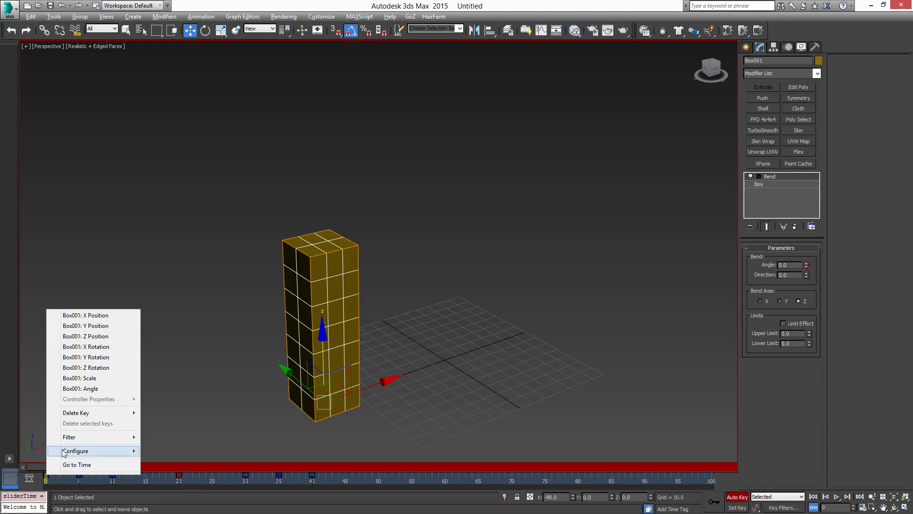
pyautogui.moveTo(106, 412)
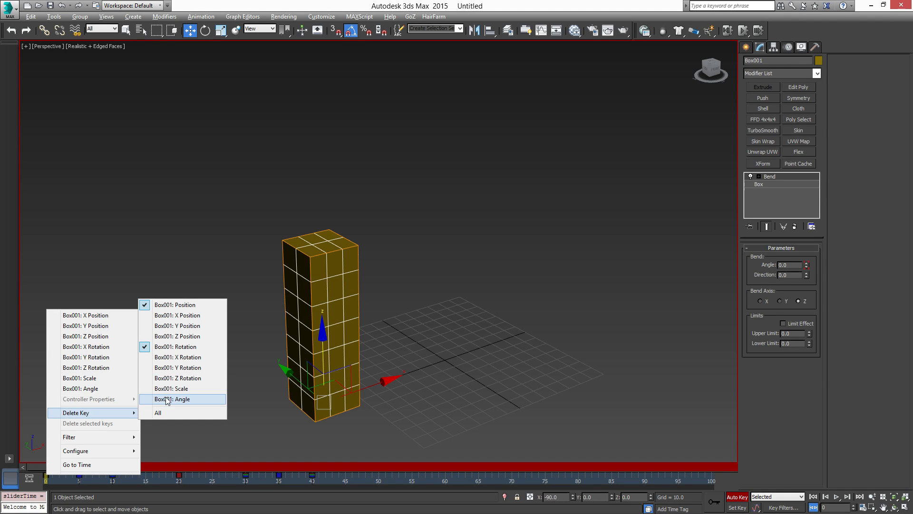
pyautogui.click(190, 399)
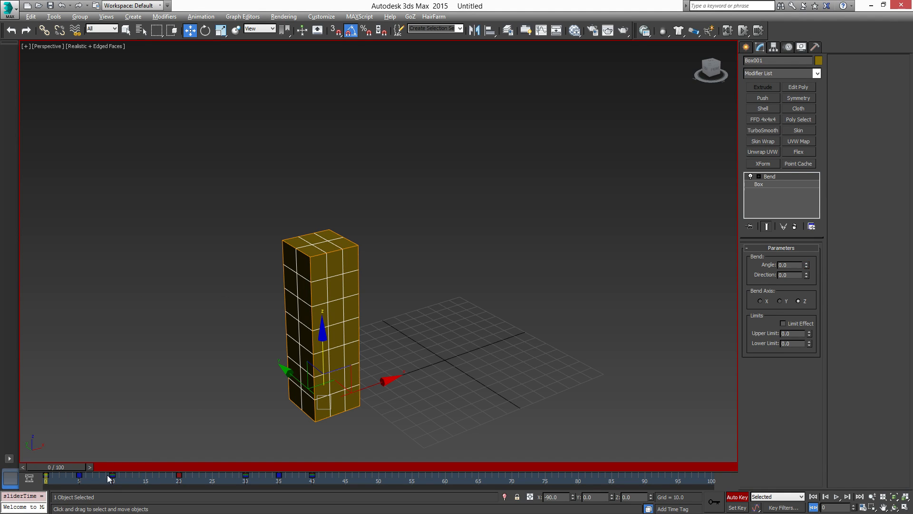
# Go to frame 5 and key the Bend angle at -30.
pyautogui.moveTo(71, 466); pyautogui.dragTo(93, 472)
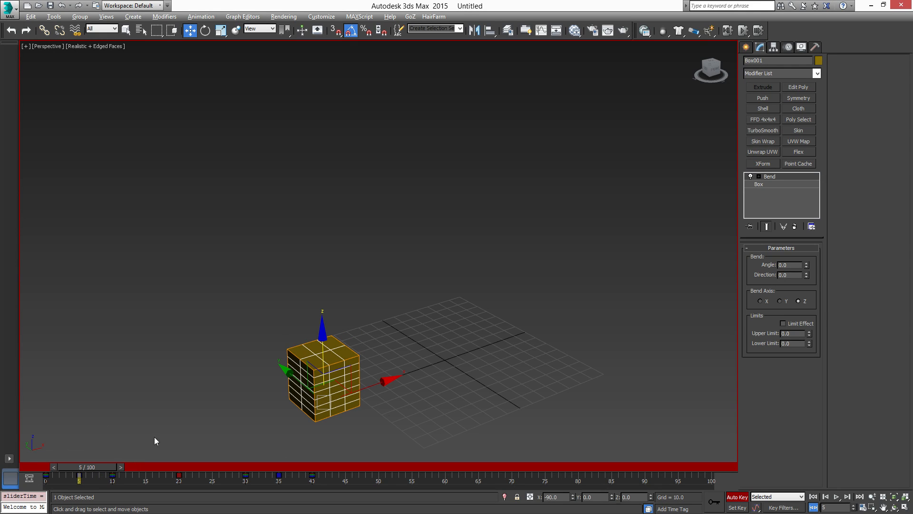
pyautogui.click(787, 265)
pyautogui.write('-30')
pyautogui.press('Return')
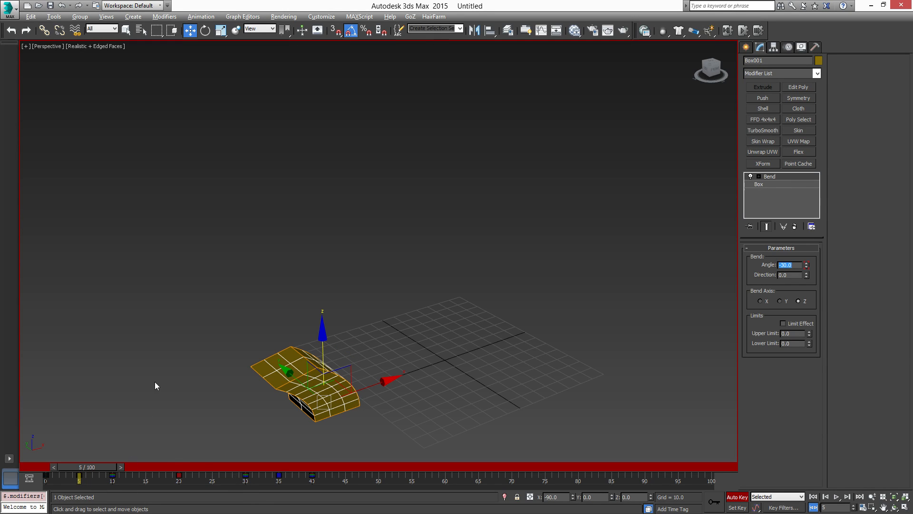
# Go to frame 10 and key the Bend angle at 30.
pyautogui.moveTo(119, 467)
pyautogui.mouseDown()
pyautogui.moveTo(97, 466)
pyautogui.moveTo(135, 471)
pyautogui.mouseUp()
pyautogui.press('w')
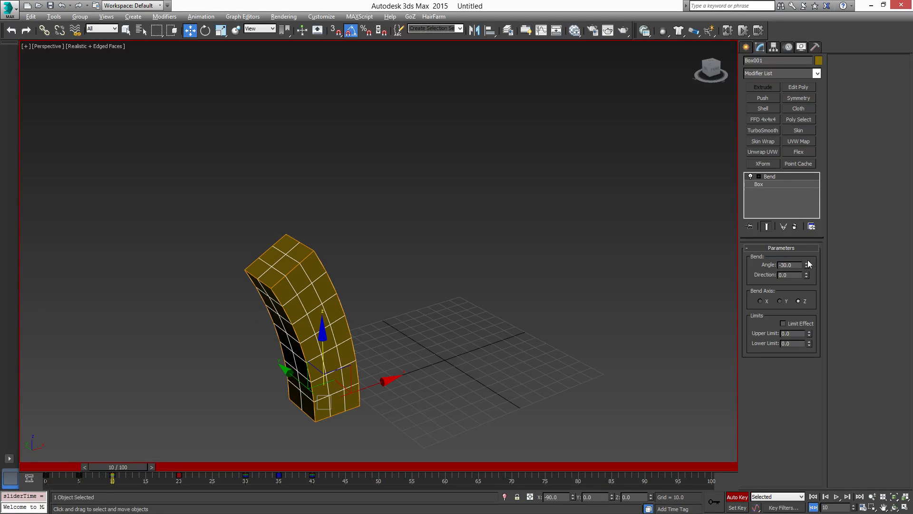
pyautogui.moveTo(807, 262); pyautogui.dragTo(802, 197)
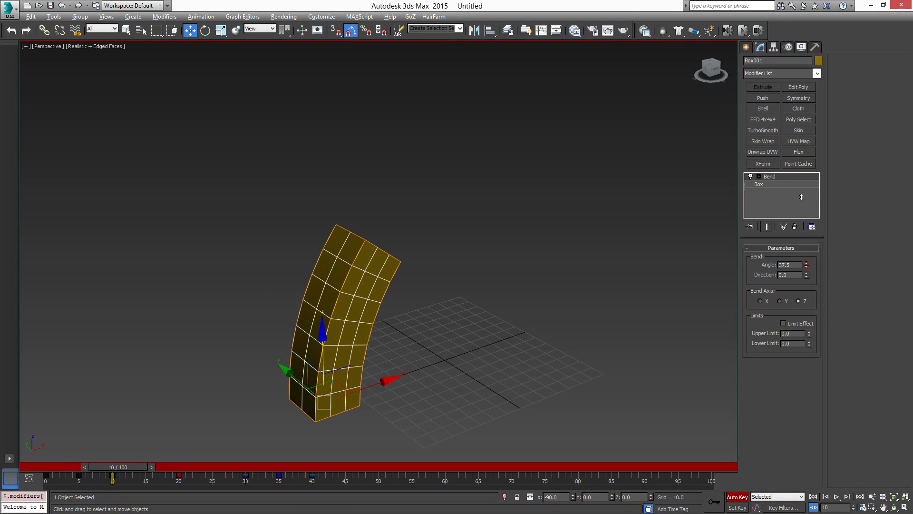
pyautogui.moveTo(798, 265); pyautogui.dragTo(755, 269)
pyautogui.write('30')
pyautogui.press('Return')
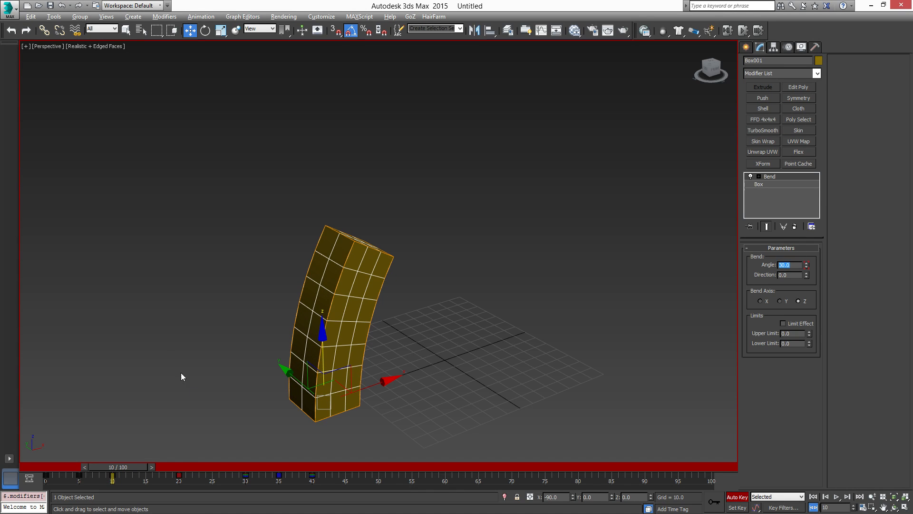
# Go to frame 30 and reset the Bend angle to 0 as a new key.
pyautogui.moveTo(136, 464); pyautogui.dragTo(265, 464)
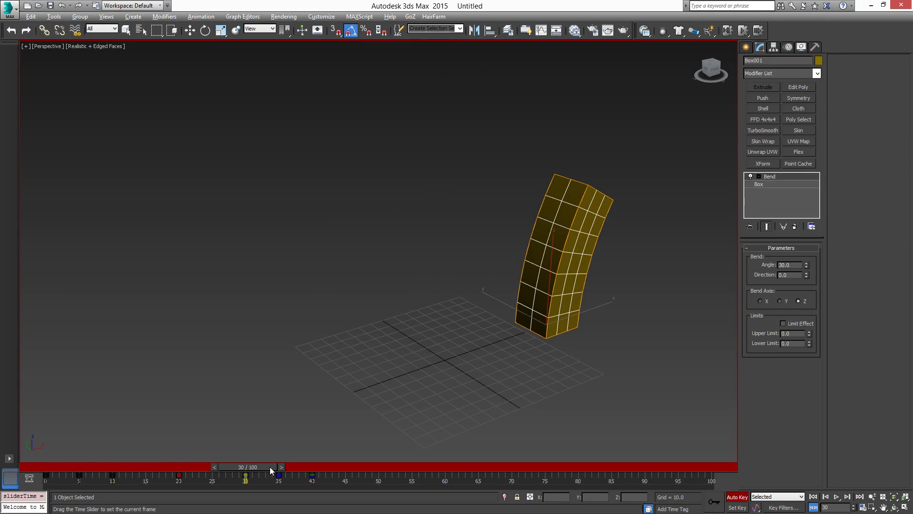
pyautogui.press('w')
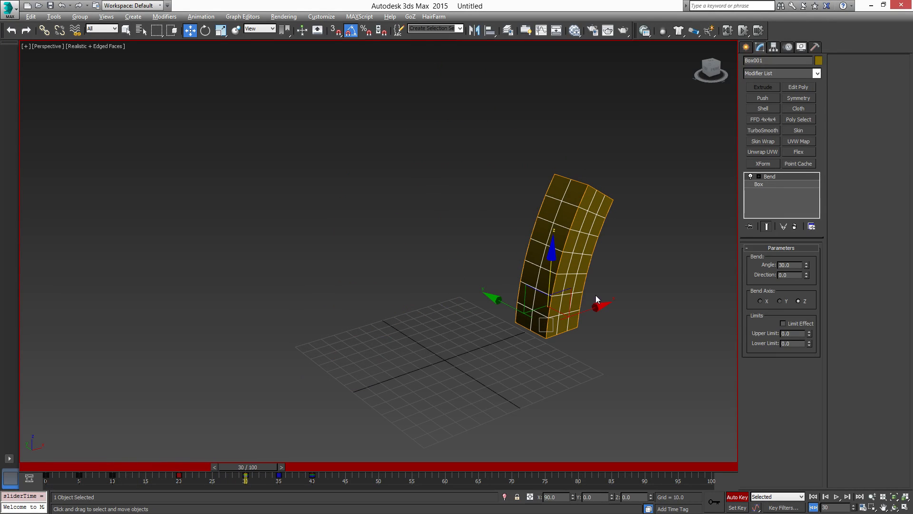
pyautogui.rightClick(806, 264)
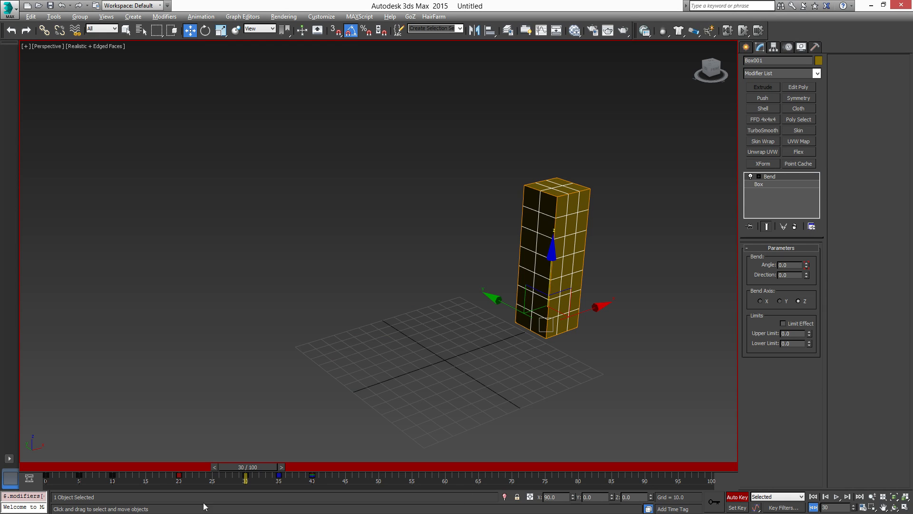
# Set the box's Bend angle to 60 at frame 35 with automatic keying on.
pyautogui.moveTo(256, 467); pyautogui.dragTo(300, 467)
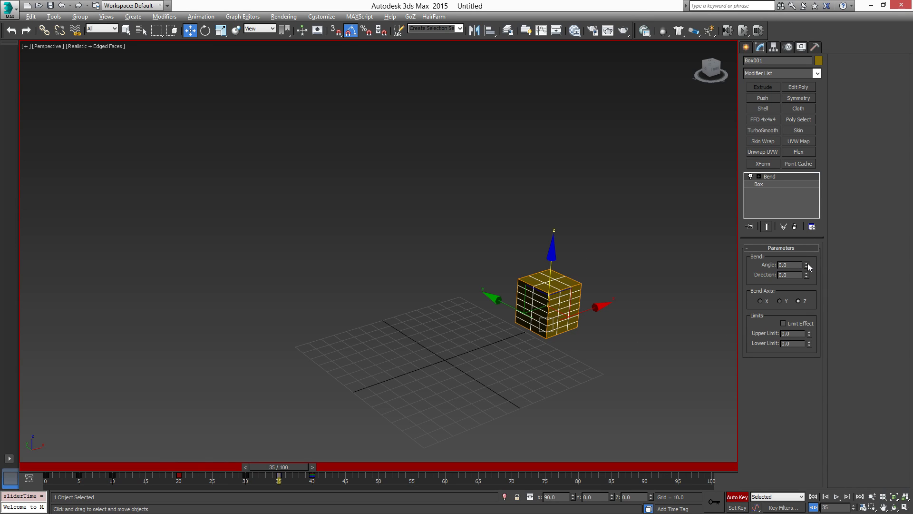
pyautogui.moveTo(807, 263); pyautogui.dragTo(749, 266)
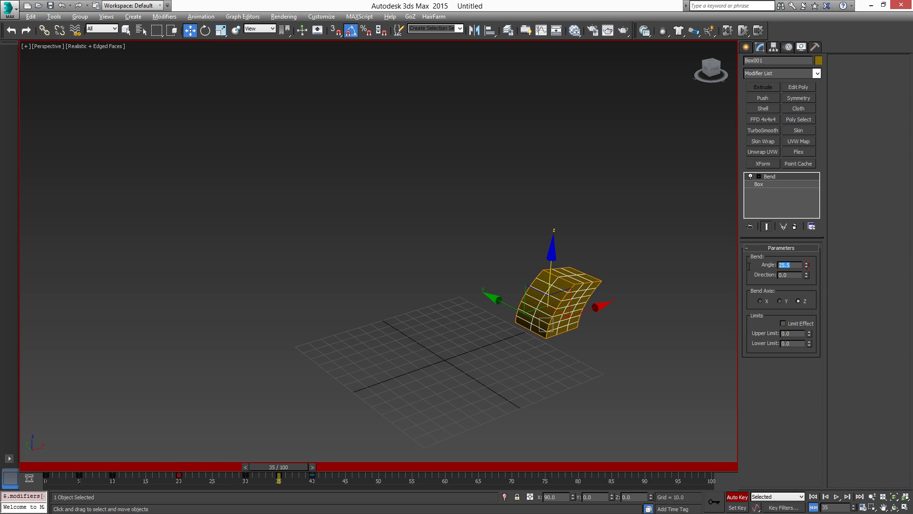
pyautogui.write('60')
pyautogui.press('Return')
pyautogui.keyDown('alt'); pyautogui.moveTo(474, 407); pyautogui.dragTo(358, 420, button='middle'); pyautogui.keyUp('alt')
# Set the box's Bend angle to -60 at frame 40.
pyautogui.moveTo(297, 467); pyautogui.dragTo(332, 478)
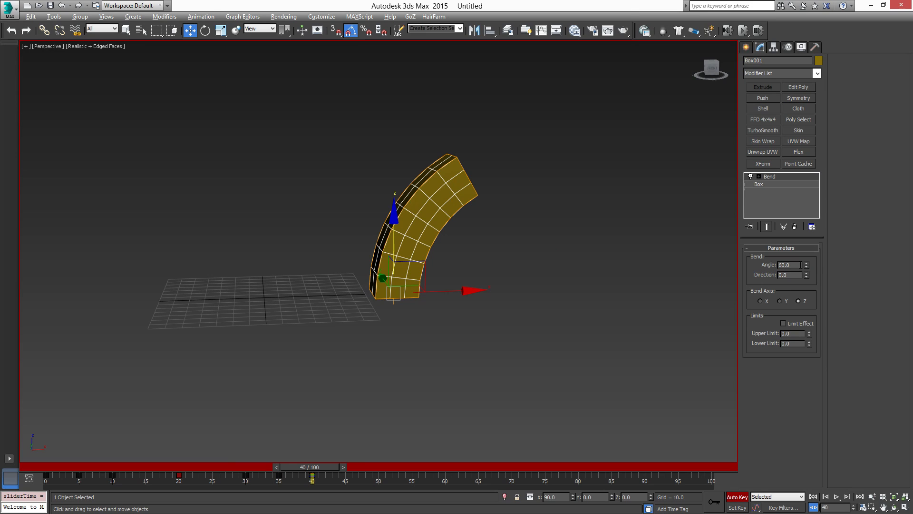
pyautogui.moveTo(801, 265); pyautogui.dragTo(729, 273)
pyautogui.write('-60')
pyautogui.press('Return')
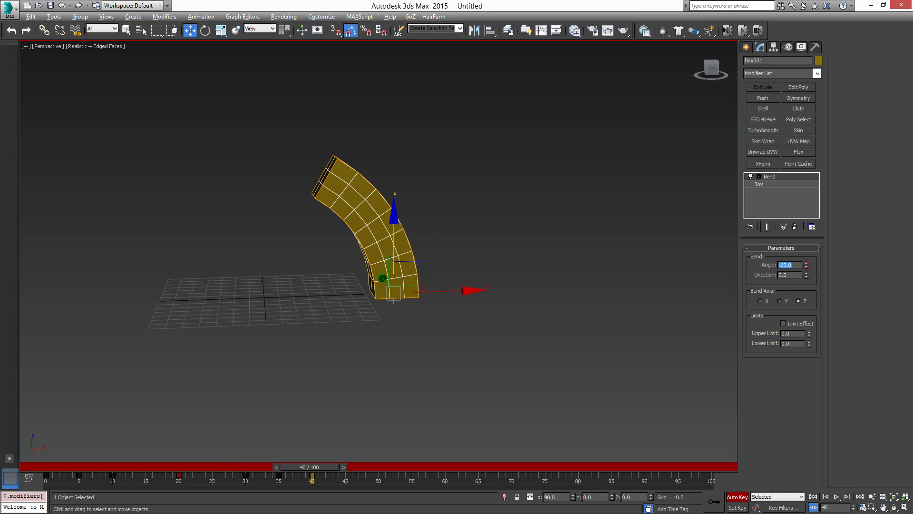
# Set the box's Bend angle to 30 at frame 45.
pyautogui.moveTo(324, 466); pyautogui.dragTo(367, 472)
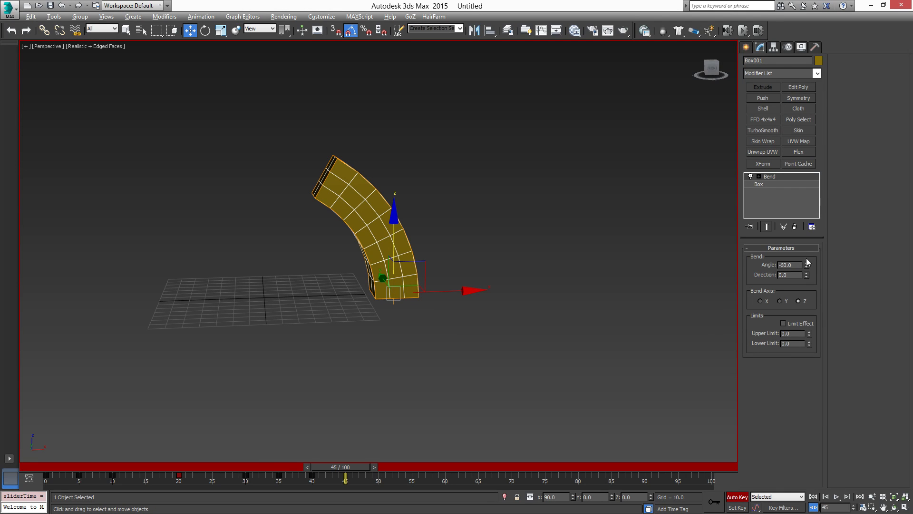
pyautogui.moveTo(802, 265); pyautogui.dragTo(764, 272)
pyautogui.write('30')
pyautogui.press('Return')
# Key the box's Bend angle at -30 on frame 50 and reset it to 0 on frame 55.
pyautogui.moveTo(364, 467); pyautogui.dragTo(403, 475)
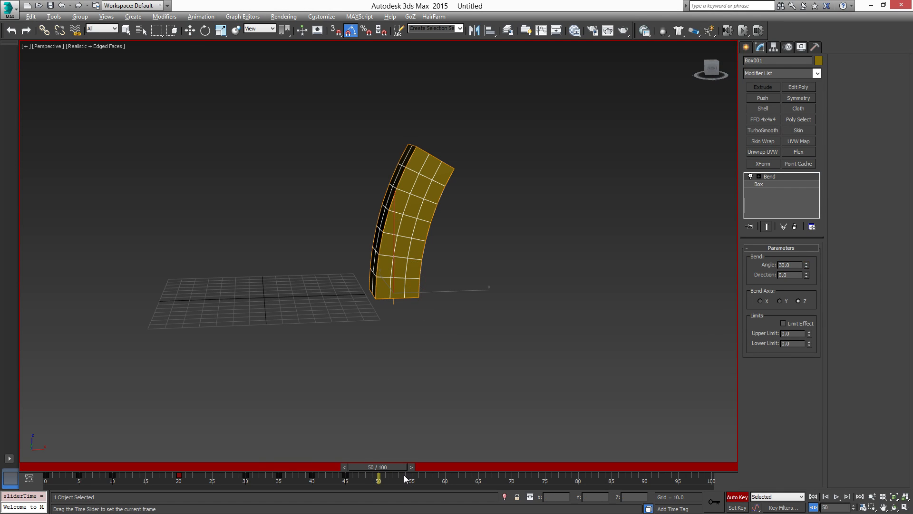
pyautogui.moveTo(794, 268); pyautogui.dragTo(749, 272)
pyautogui.write('-')
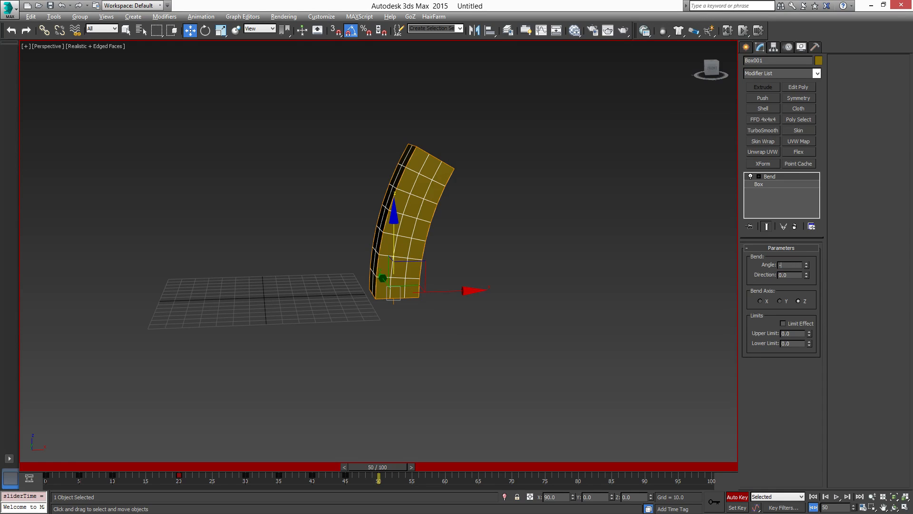
pyautogui.write('30')
pyautogui.press('Return')
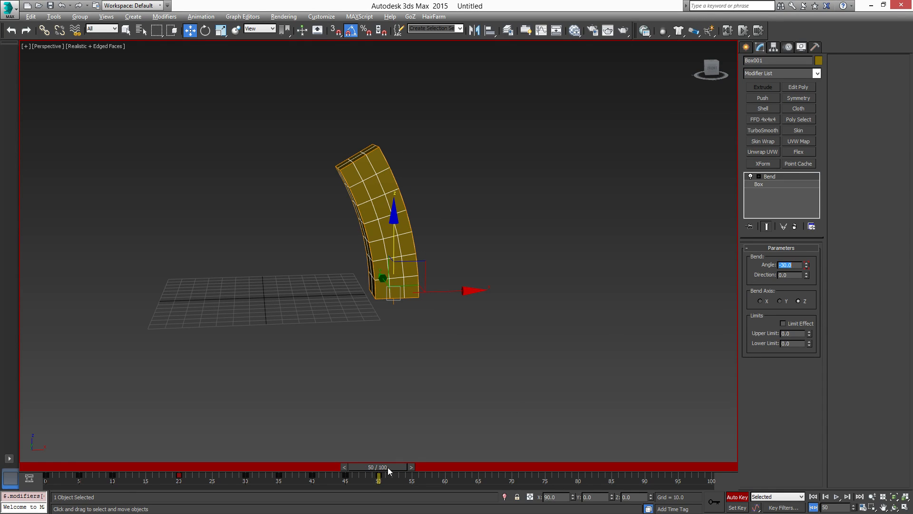
pyautogui.moveTo(388, 470); pyautogui.dragTo(417, 468)
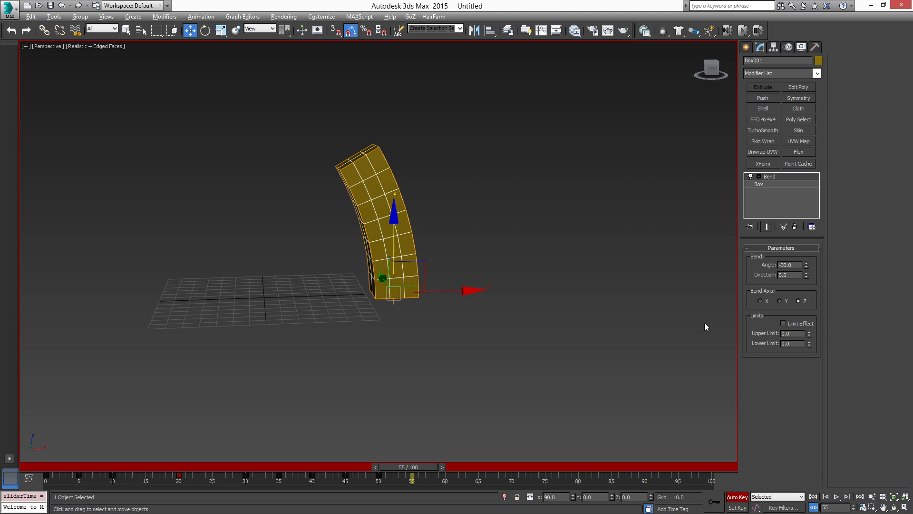
pyautogui.rightClick(806, 265)
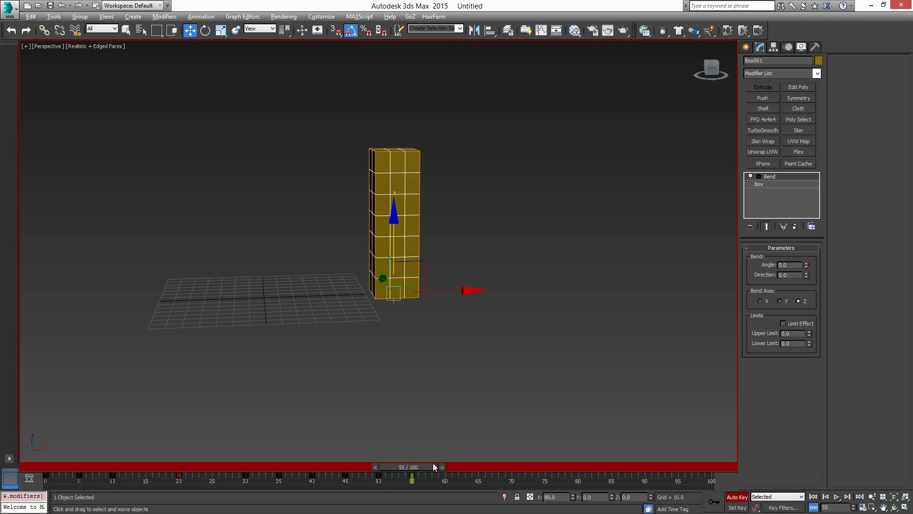
# Play the box animation from the first frame several times to review the wobble after landing, and return to frame 0.
pyautogui.moveTo(433, 465); pyautogui.dragTo(88, 450)
pyautogui.press('Home')
pyautogui.press('w')
pyautogui.click(836, 496)
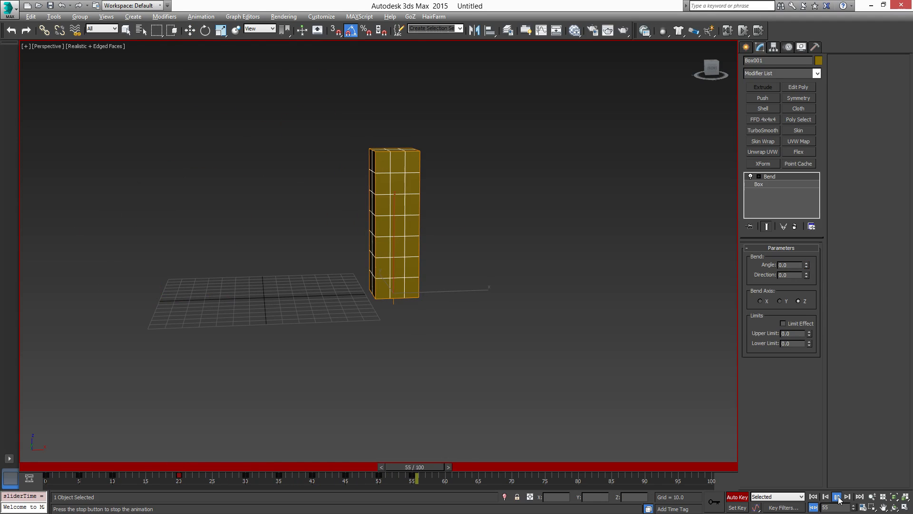
pyautogui.click(838, 496)
pyautogui.click(837, 496)
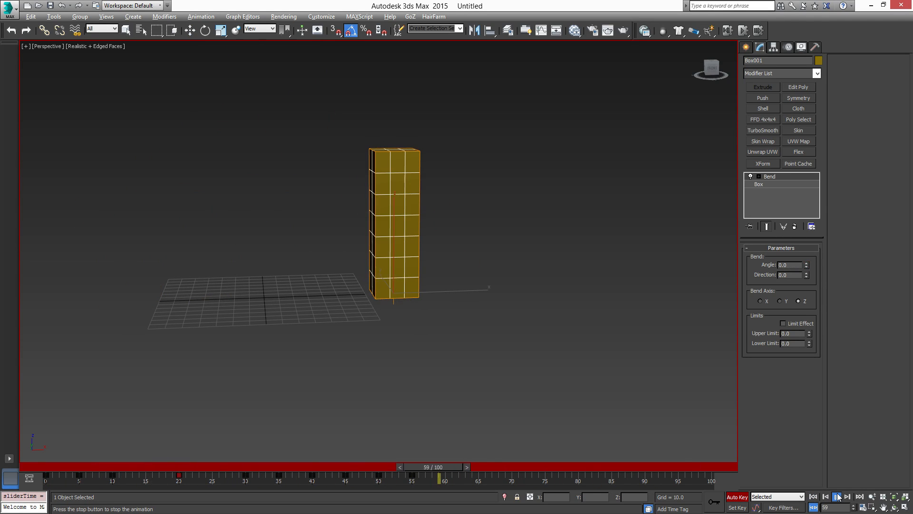
pyautogui.click(838, 497)
pyautogui.click(814, 497)
pyautogui.click(836, 497)
pyautogui.click(836, 496)
pyautogui.click(813, 496)
pyautogui.click(837, 496)
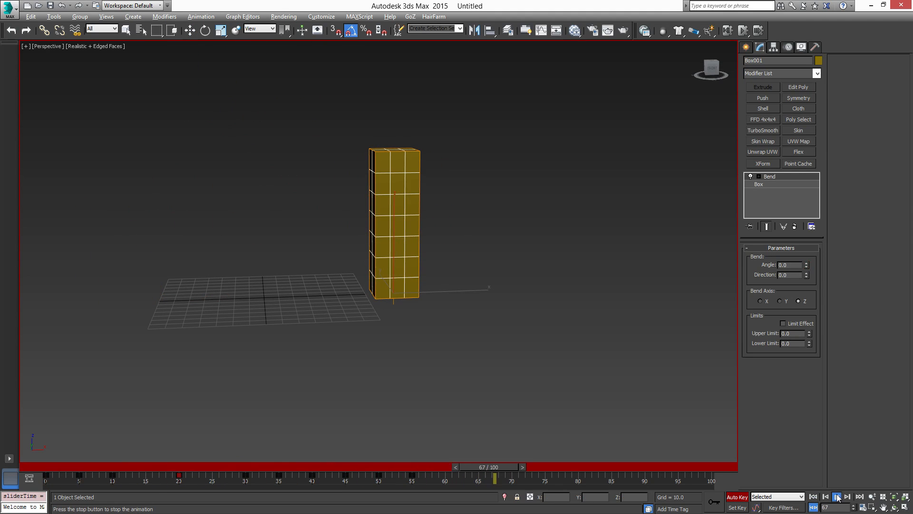
pyautogui.click(838, 496)
pyautogui.click(813, 496)
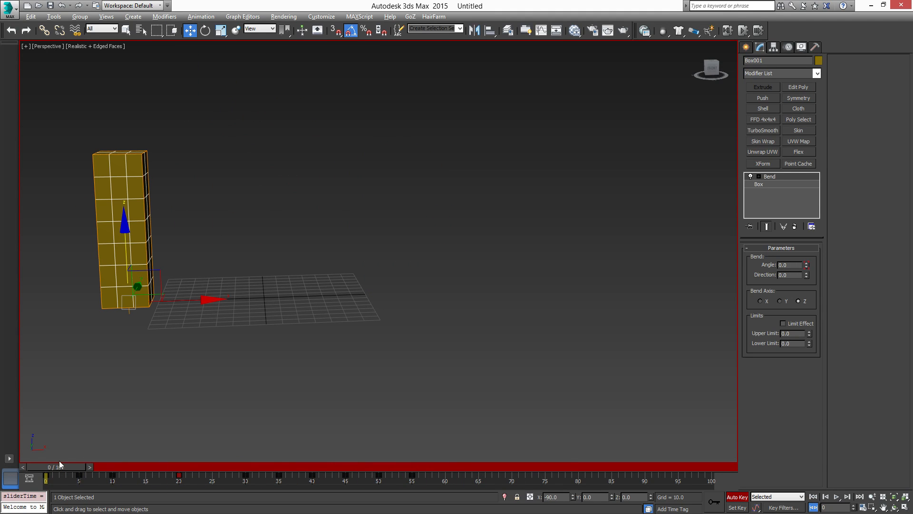
# Set the box's Bend angle to 60 at frame 10.
pyautogui.moveTo(59, 466); pyautogui.dragTo(124, 492)
pyautogui.press('w')
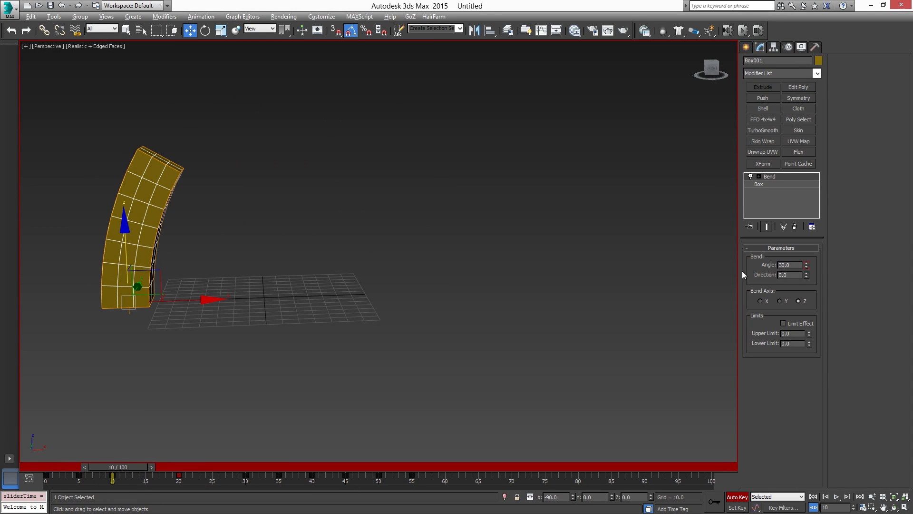
pyautogui.click(789, 264)
pyautogui.write('60')
pyautogui.press('Return')
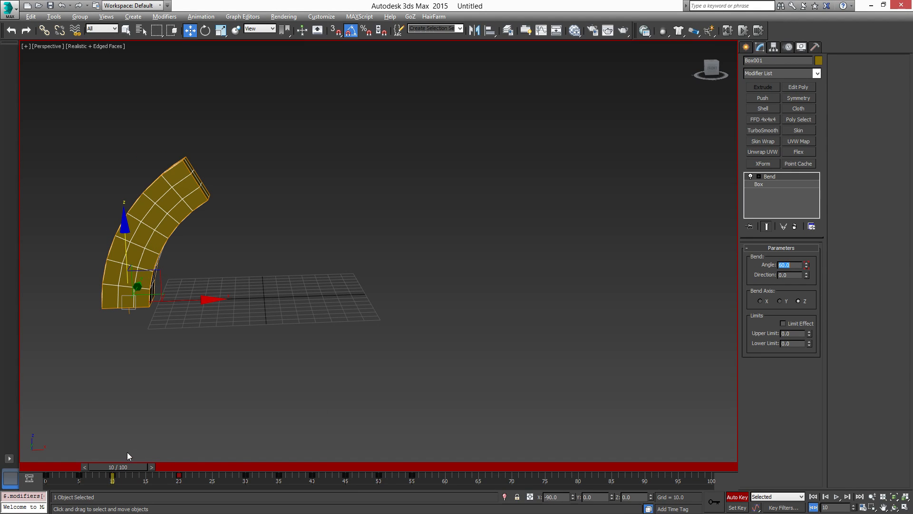
# Play the animation from the start to check the stronger bend during takeoff, and return to frame 0.
pyautogui.moveTo(133, 469); pyautogui.dragTo(52, 468)
pyautogui.press('w')
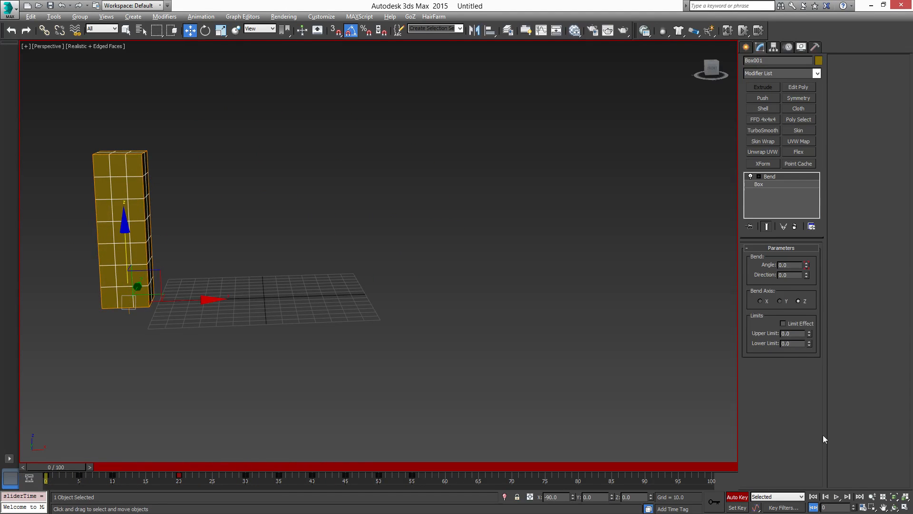
pyautogui.click(837, 497)
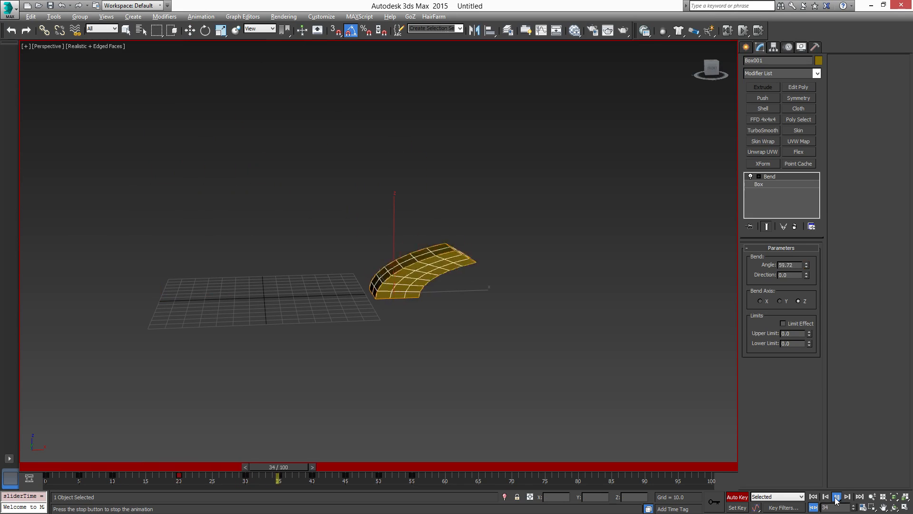
pyautogui.click(837, 497)
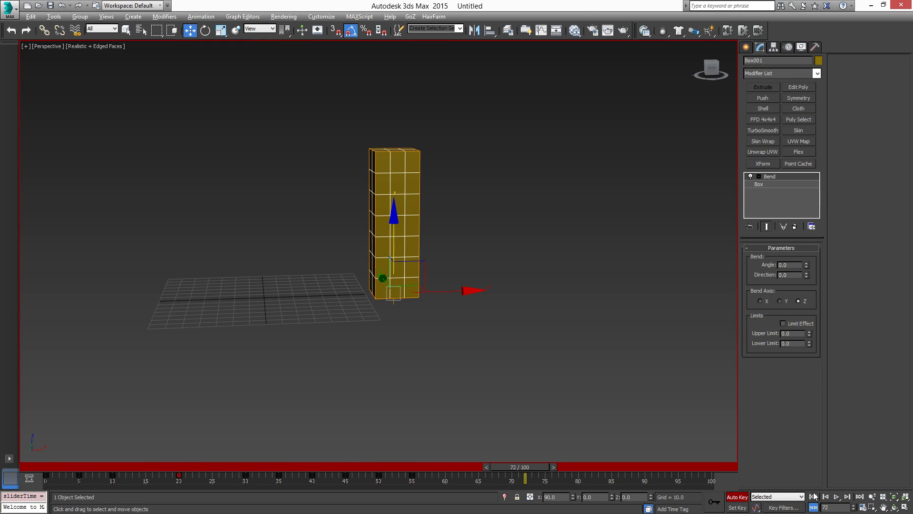
pyautogui.click(814, 497)
pyautogui.click(838, 497)
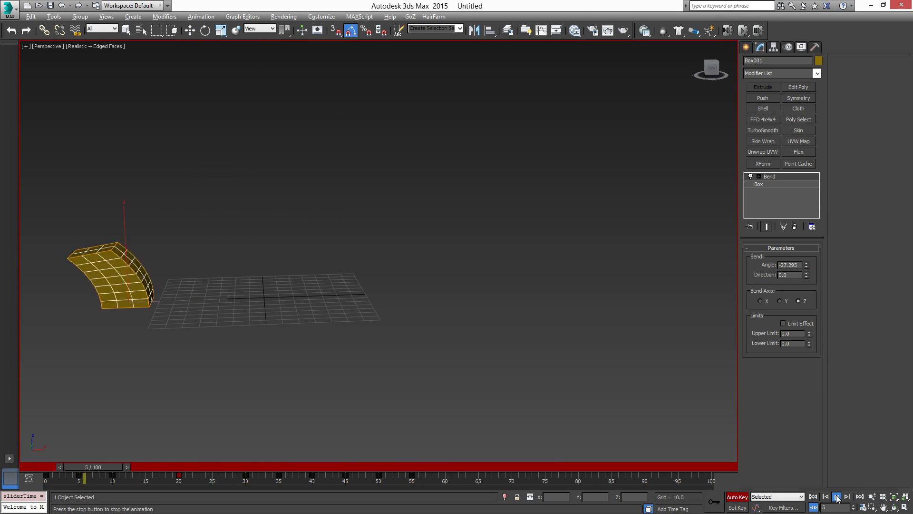
pyautogui.click(837, 497)
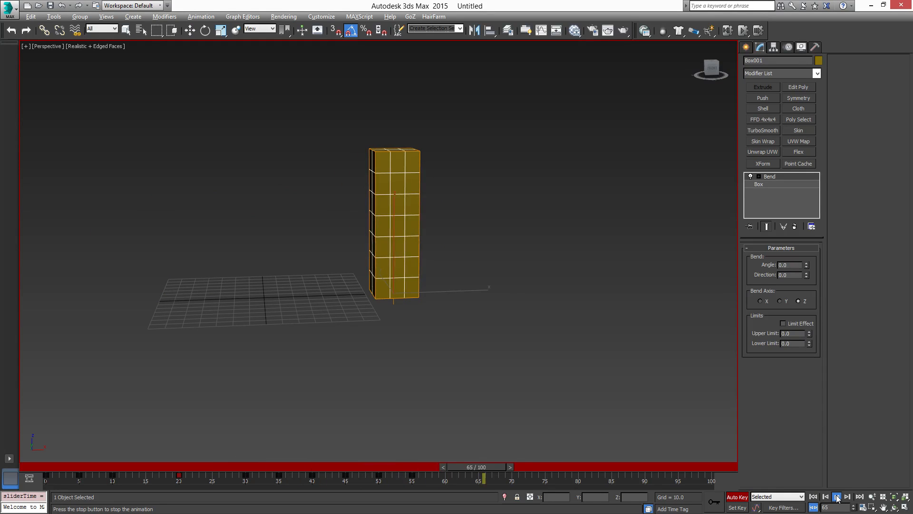
pyautogui.moveTo(503, 465); pyautogui.dragTo(47, 468)
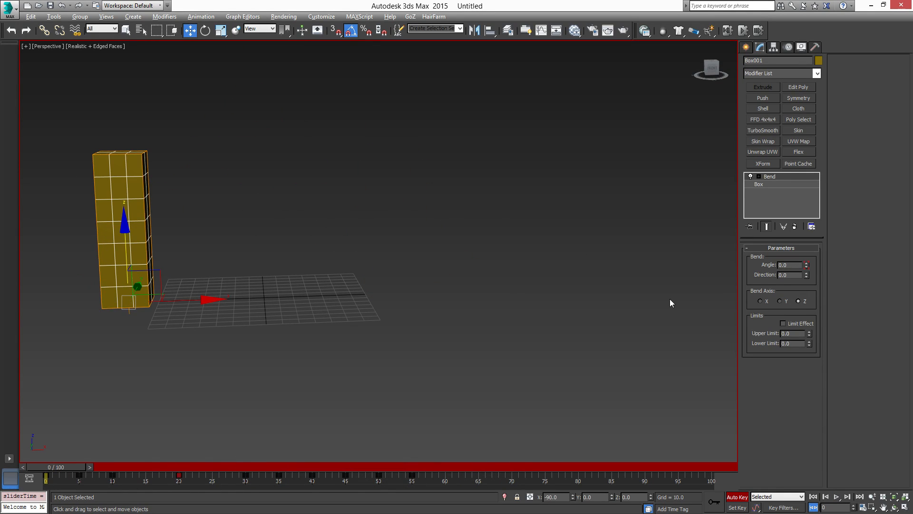
# Add a Taper modifier to the box above its Bend modifier.
pyautogui.click(817, 74)
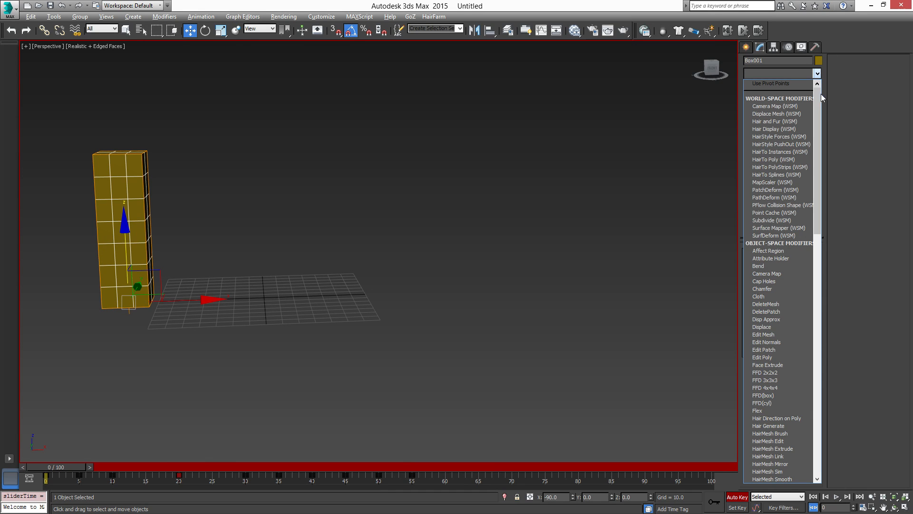
pyautogui.moveTo(818, 118); pyautogui.dragTo(843, 381)
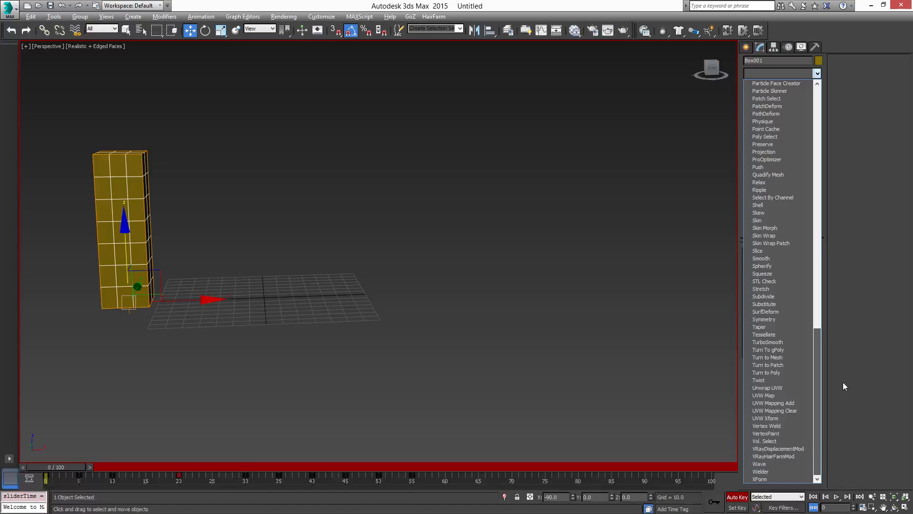
pyautogui.click(777, 326)
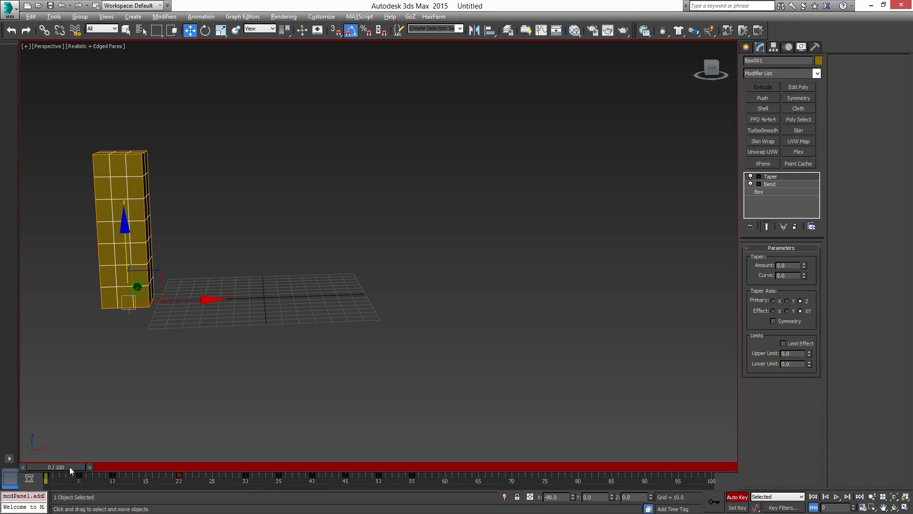
# At frame 10, set the Taper amount to 1 and its curve to -4.
pyautogui.moveTo(70, 466); pyautogui.dragTo(103, 469)
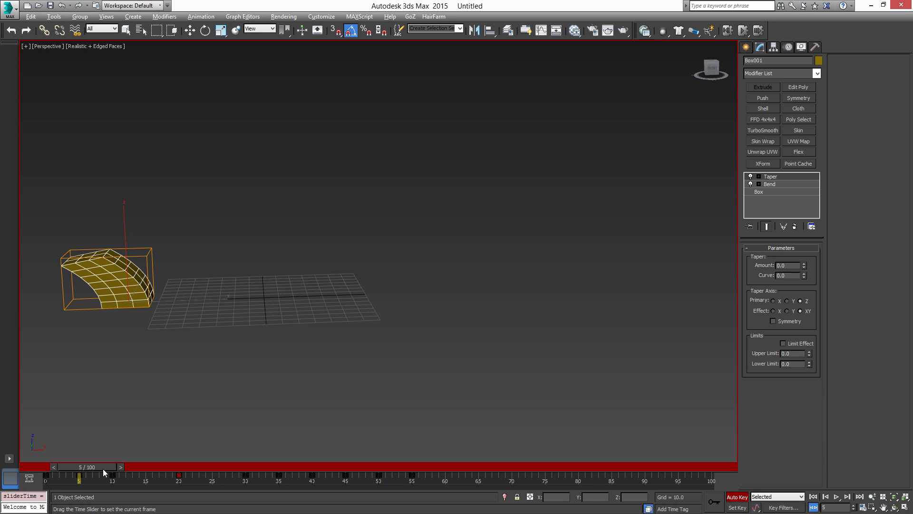
pyautogui.moveTo(103, 469); pyautogui.dragTo(135, 480)
pyautogui.press('w')
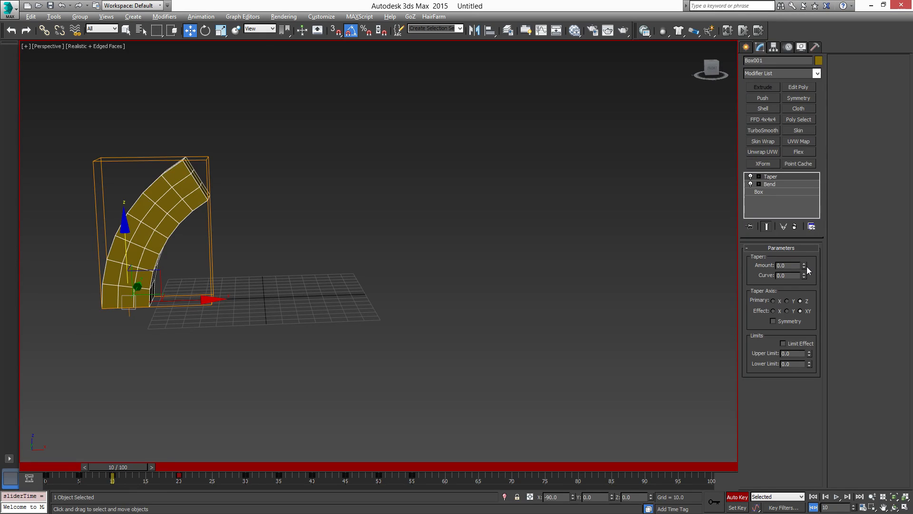
pyautogui.moveTo(804, 265); pyautogui.dragTo(809, 202)
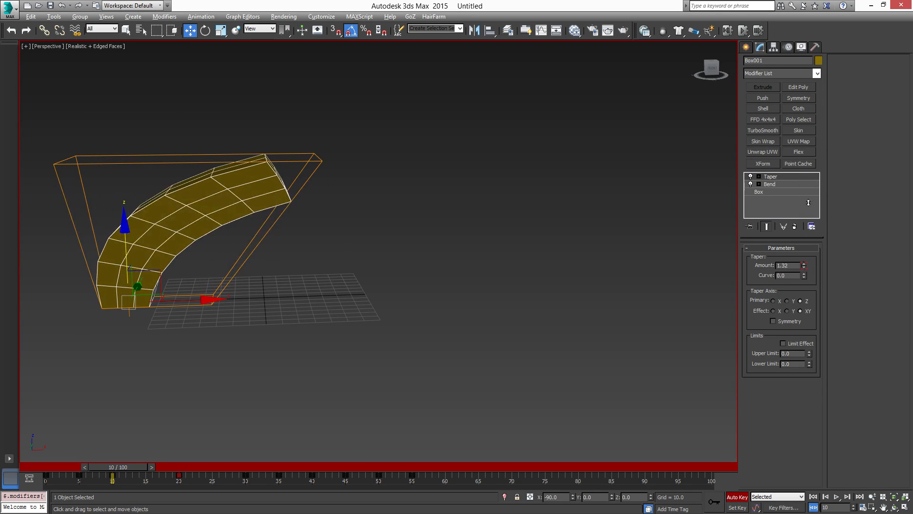
pyautogui.moveTo(794, 266); pyautogui.dragTo(749, 265)
pyautogui.write('2')
pyautogui.press('Return')
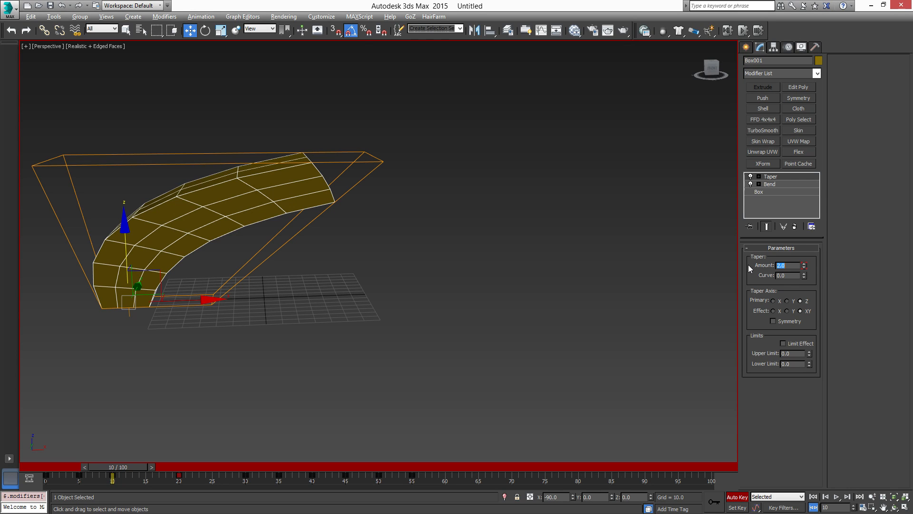
pyautogui.write('1')
pyautogui.press('Return')
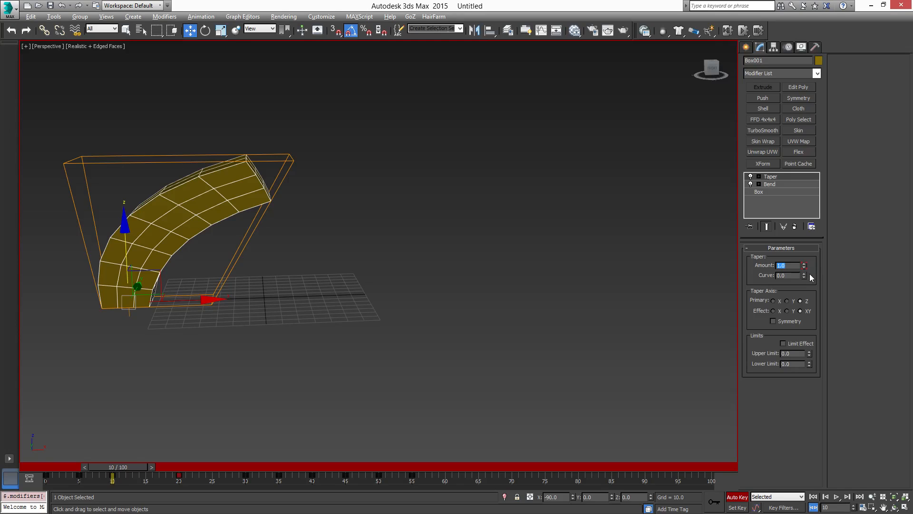
pyautogui.moveTo(804, 275); pyautogui.dragTo(900, 465)
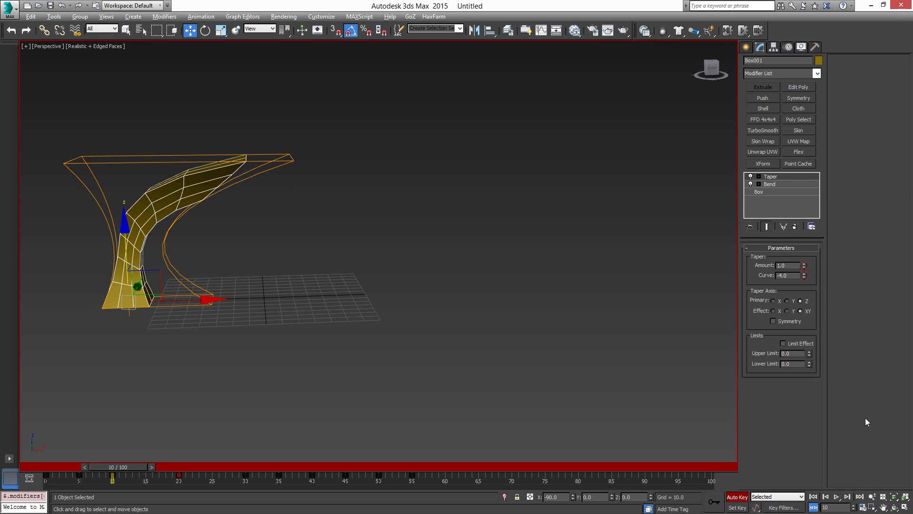
# At frame 5, set the Taper curve of the squashed box to 2.
pyautogui.keyDown('alt'); pyautogui.moveTo(258, 342); pyautogui.dragTo(306, 396, button='middle'); pyautogui.keyUp('alt')
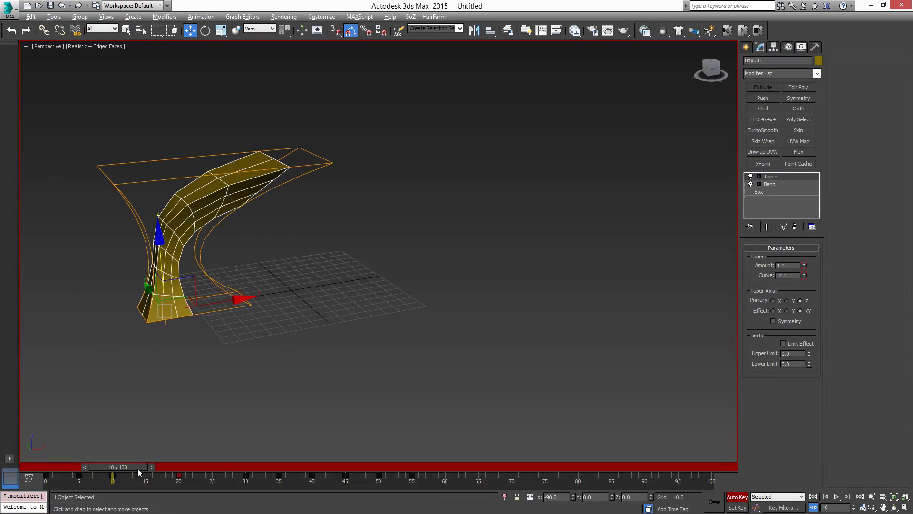
pyautogui.moveTo(138, 467); pyautogui.dragTo(106, 492)
pyautogui.press('w')
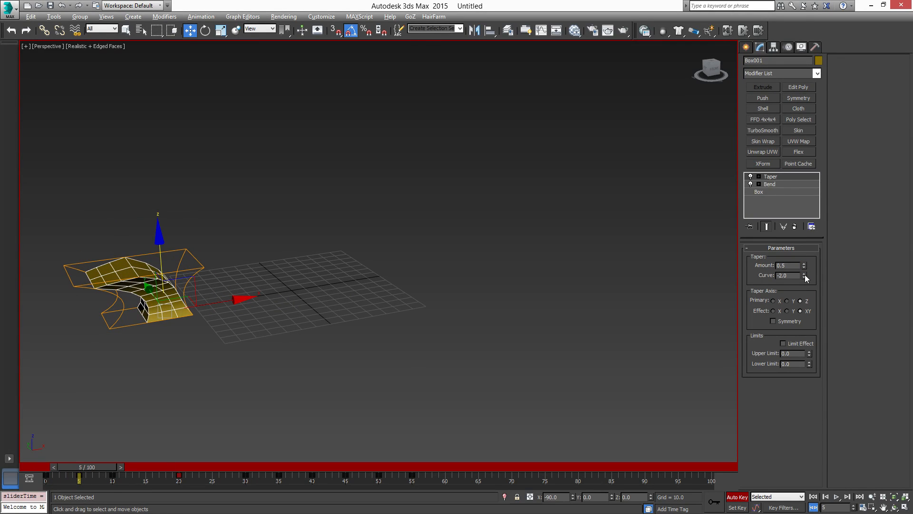
pyautogui.moveTo(805, 274); pyautogui.dragTo(818, 78)
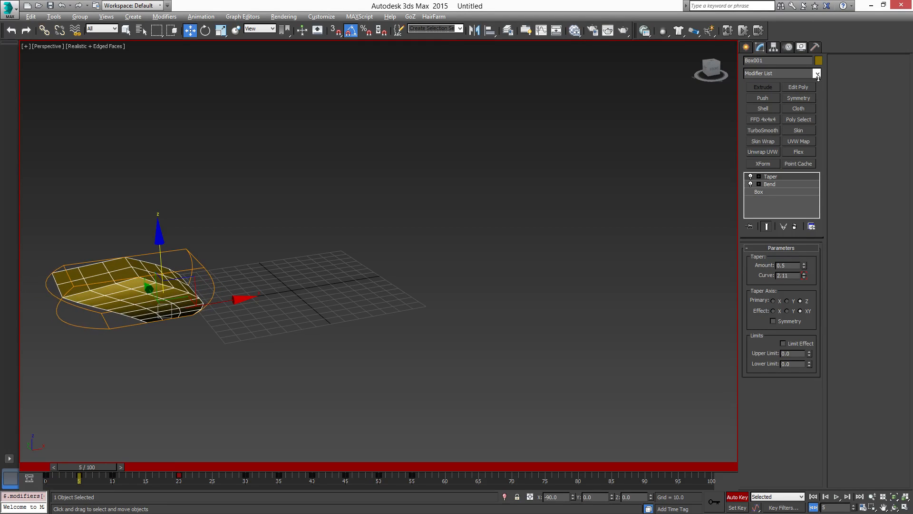
pyautogui.doubleClick(792, 276)
pyautogui.write('2')
pyautogui.press('Return')
# At frame 30, reset the box's Taper amount and curve to 0.
pyautogui.moveTo(119, 467); pyautogui.dragTo(270, 488)
pyautogui.press('w')
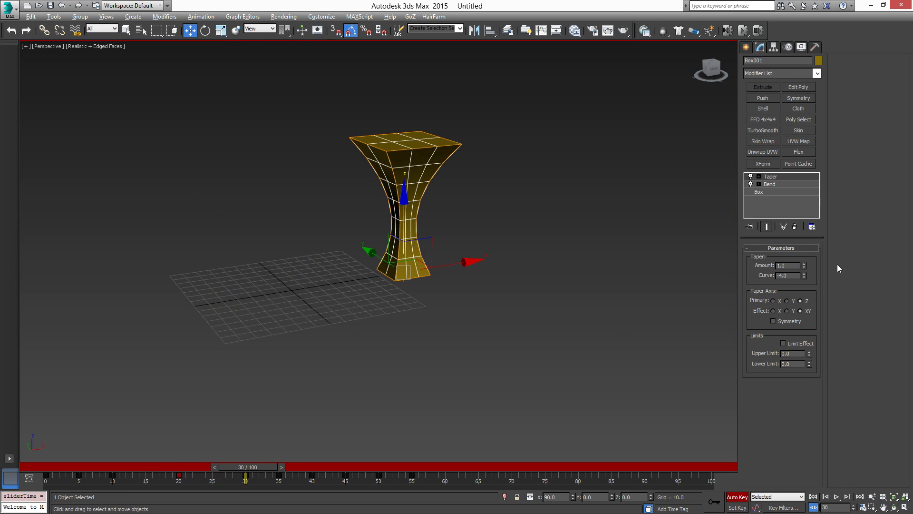
pyautogui.rightClick(805, 266)
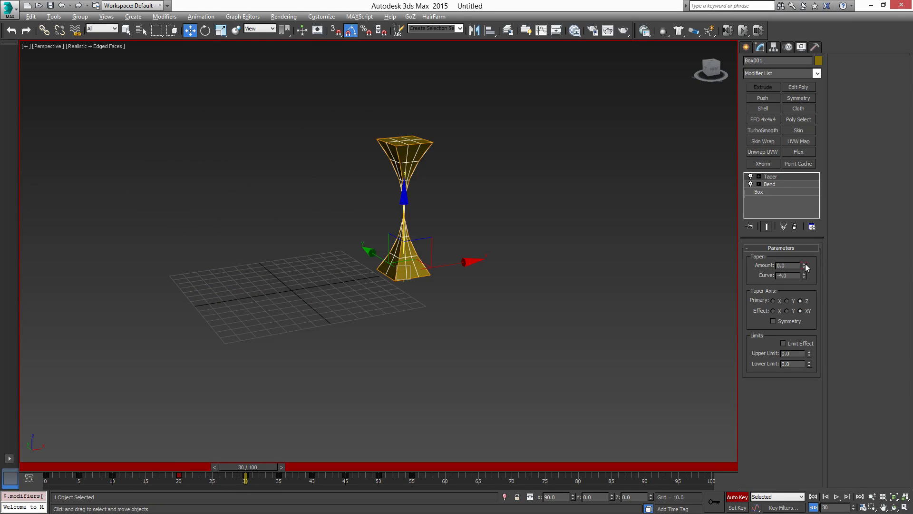
pyautogui.rightClick(805, 275)
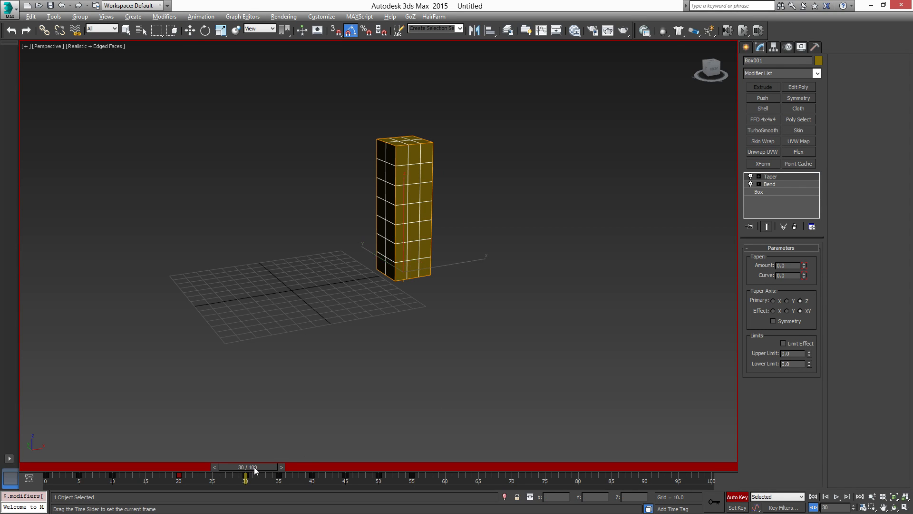
# At frame 35, set the Taper amount to 1 and its curve to 2 for the landing squash.
pyautogui.moveTo(253, 469); pyautogui.dragTo(278, 467)
pyautogui.press('w')
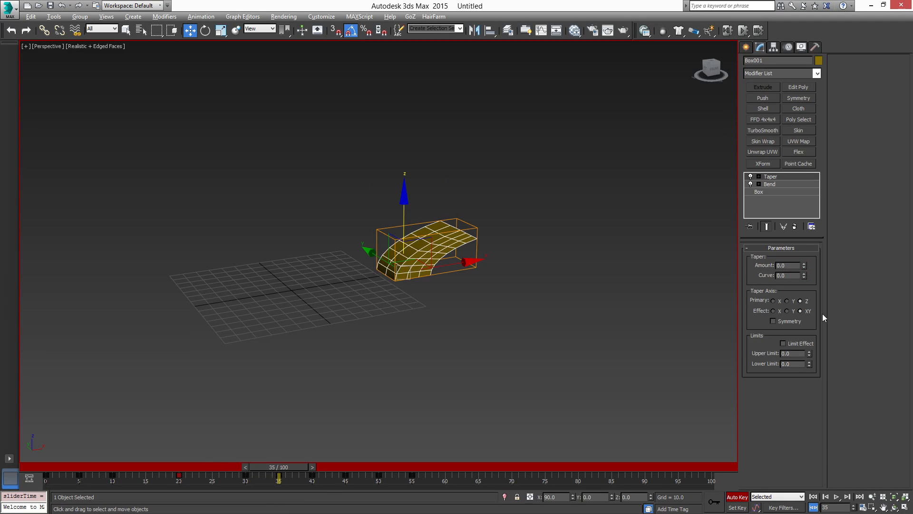
pyautogui.doubleClick(795, 267)
pyautogui.write('1')
pyautogui.press('Return')
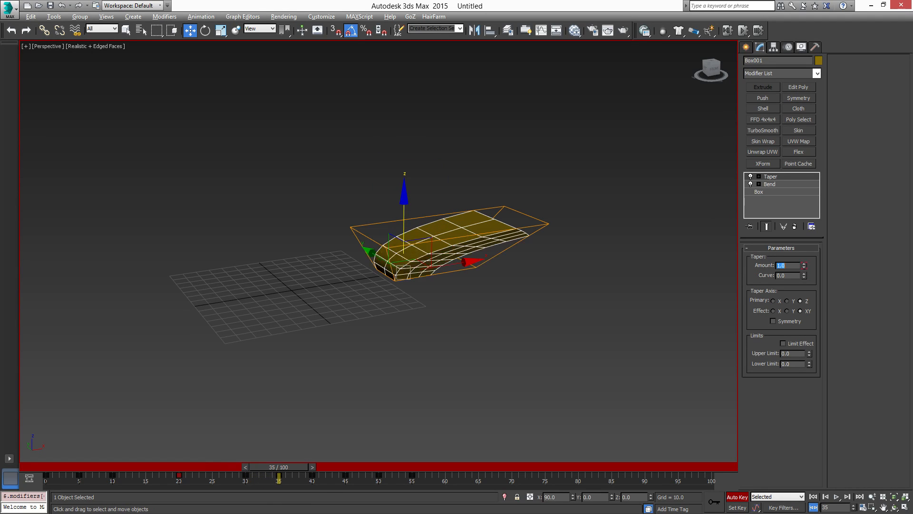
pyautogui.press('Tab')
pyautogui.write('2')
pyautogui.press('Return')
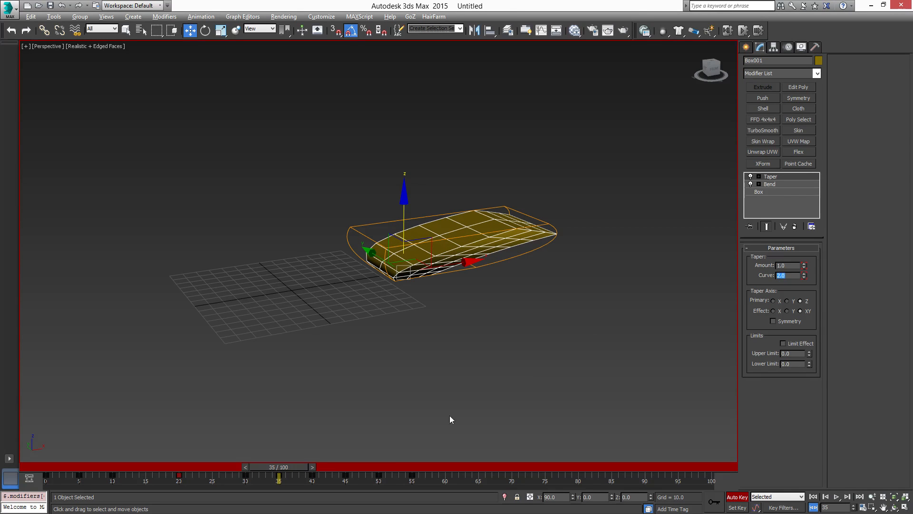
# At frame 40, set the Taper curve of the bent box to -3.
pyautogui.moveTo(290, 464); pyautogui.dragTo(329, 477)
pyautogui.press('w')
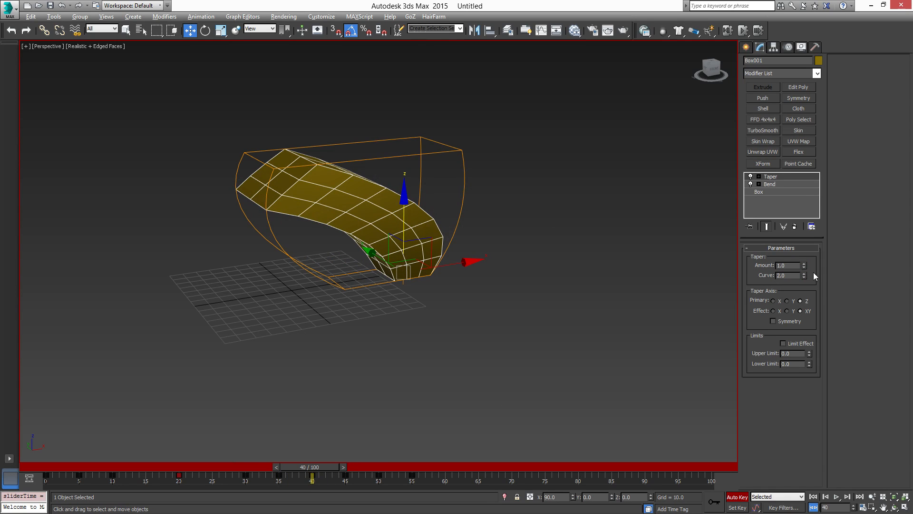
pyautogui.moveTo(804, 275); pyautogui.dragTo(817, 18)
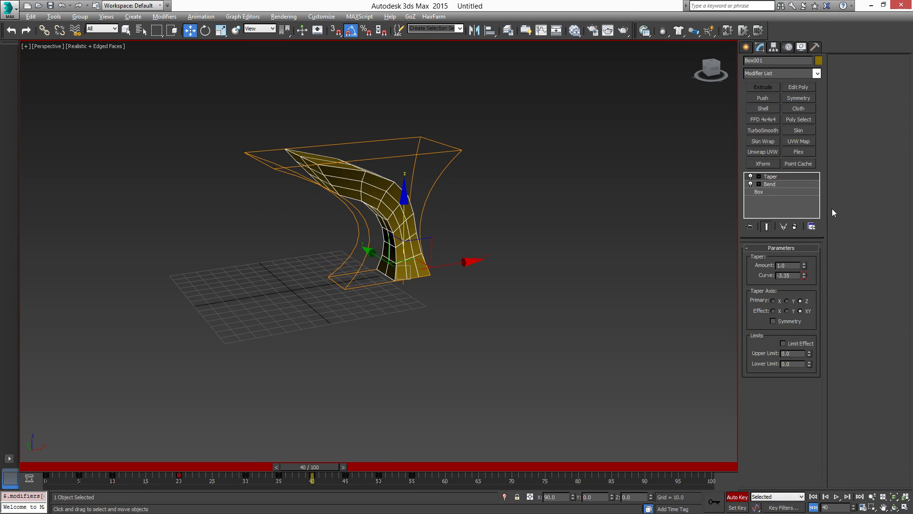
pyautogui.doubleClick(794, 277)
pyautogui.write('-3')
pyautogui.press('Return')
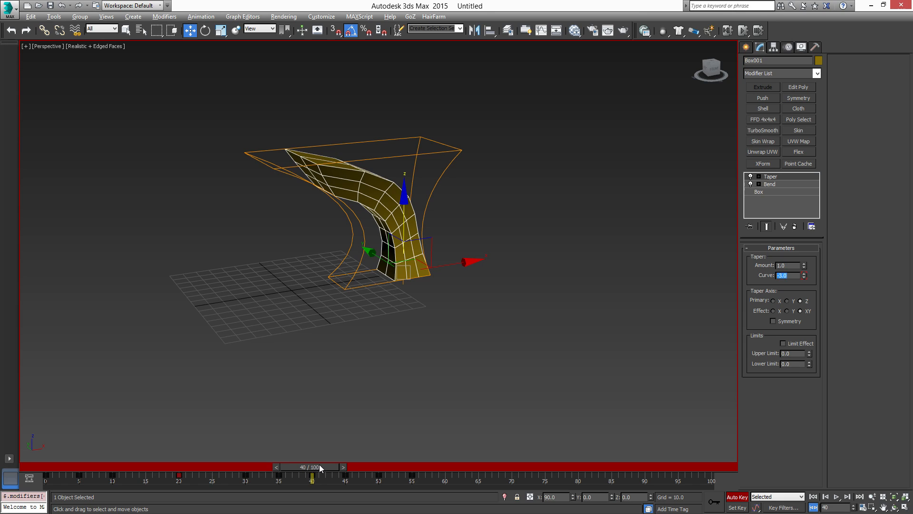
# At frame 55, reset the Taper curve and amount to 0 so the box ends straight.
pyautogui.moveTo(320, 467); pyautogui.dragTo(424, 493)
pyautogui.press('w')
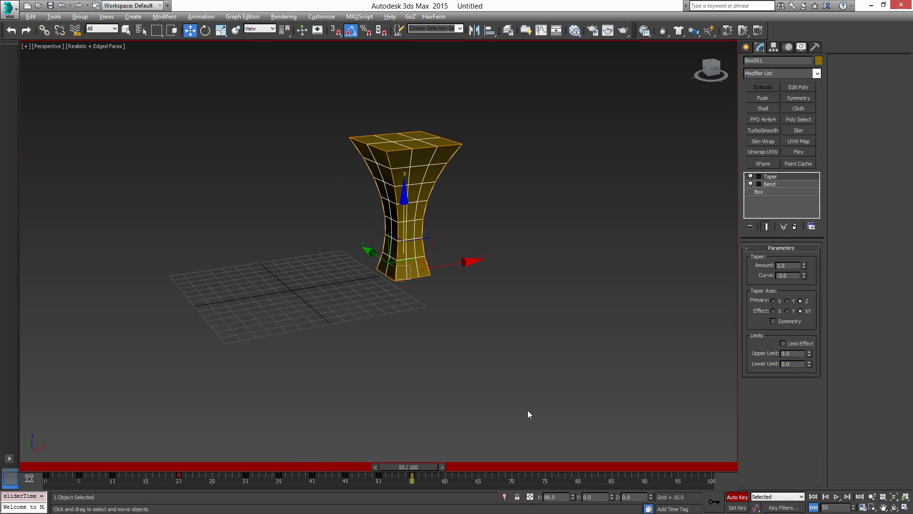
pyautogui.rightClick(804, 276)
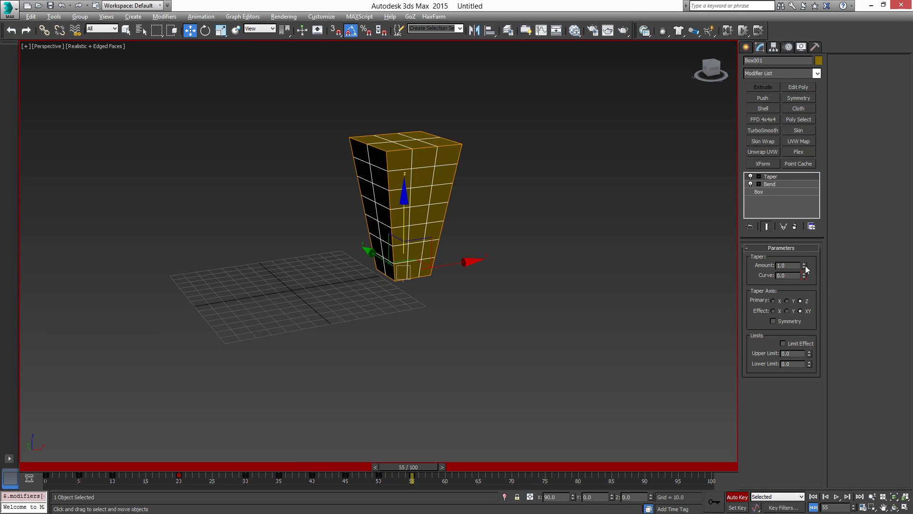
pyautogui.rightClick(804, 265)
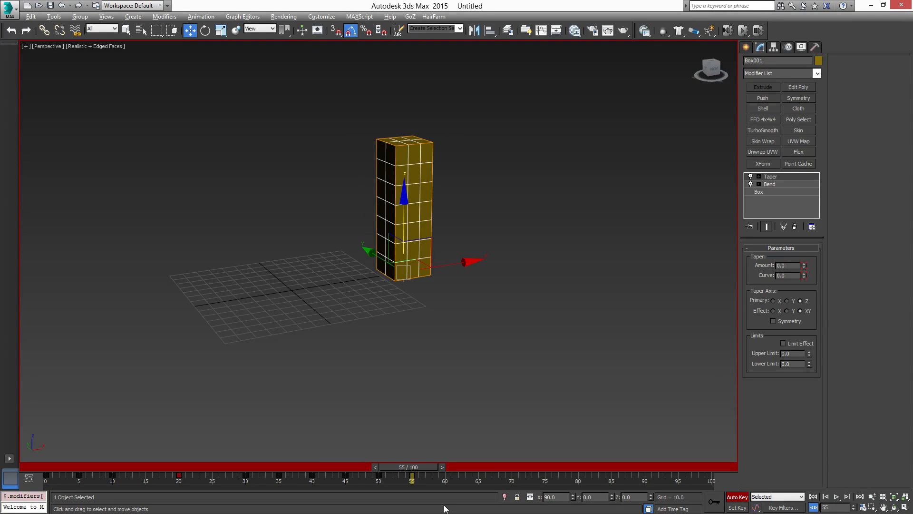
# Play the animation from frame 0, then replay it with the box deselected to check the tapered squash and stretch.
pyautogui.moveTo(426, 467); pyautogui.dragTo(29, 475)
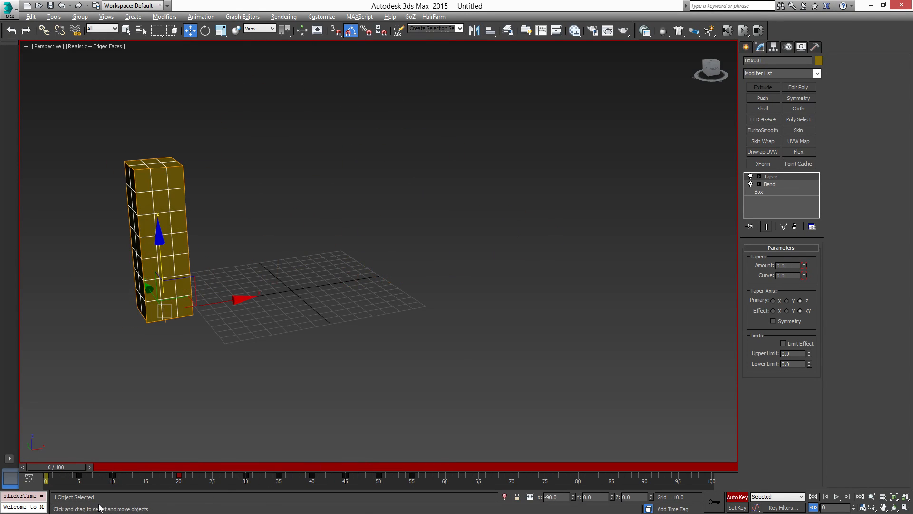
pyautogui.click(836, 497)
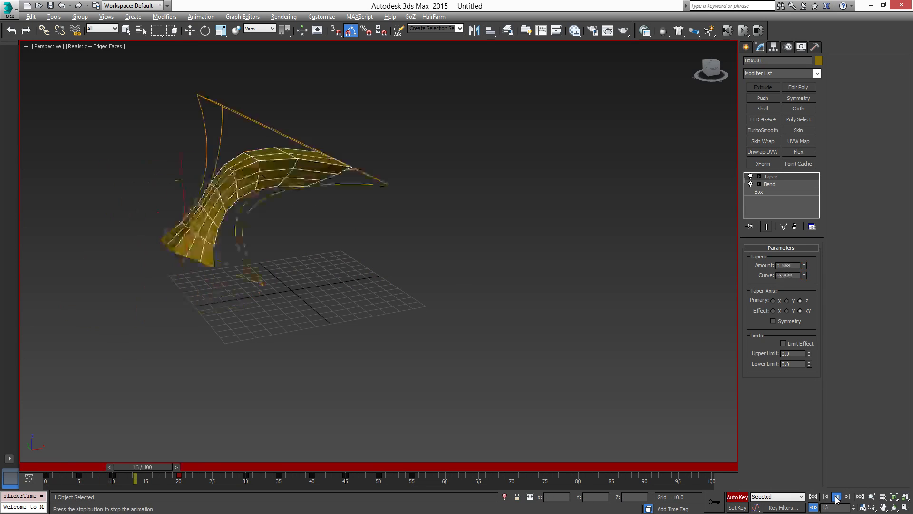
pyautogui.click(836, 497)
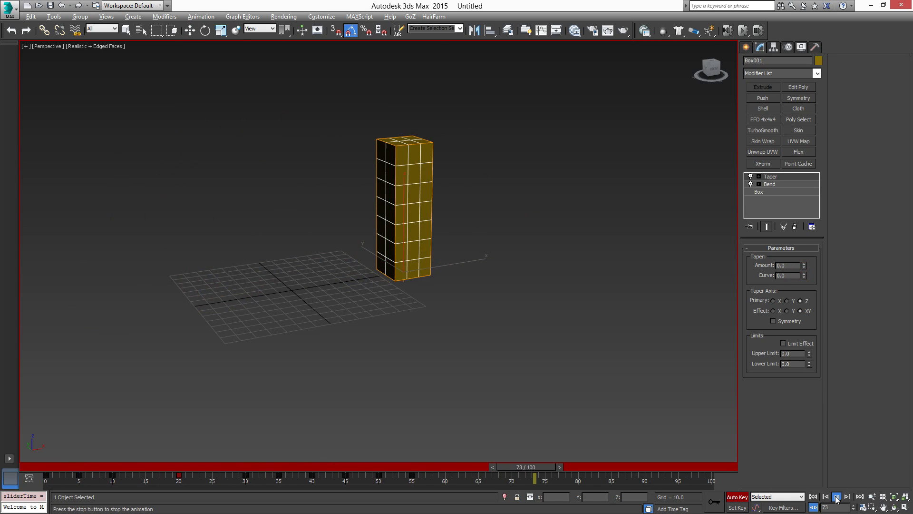
pyautogui.press('w')
pyautogui.click(589, 272)
pyautogui.click(813, 497)
pyautogui.click(836, 496)
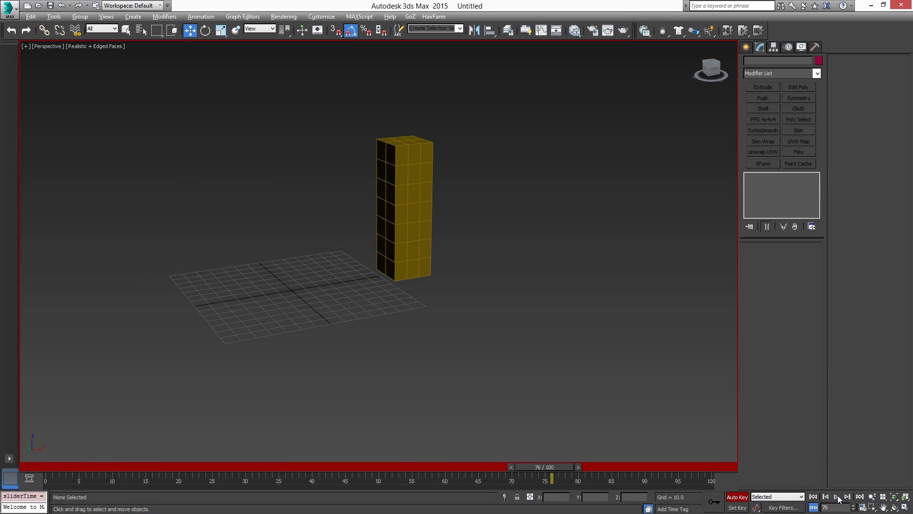
pyautogui.click(836, 497)
pyautogui.click(814, 497)
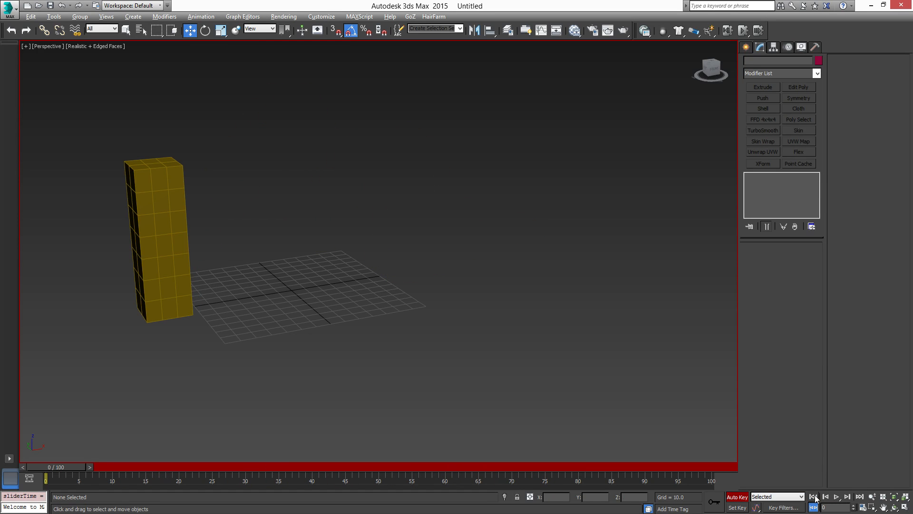
pyautogui.click(837, 496)
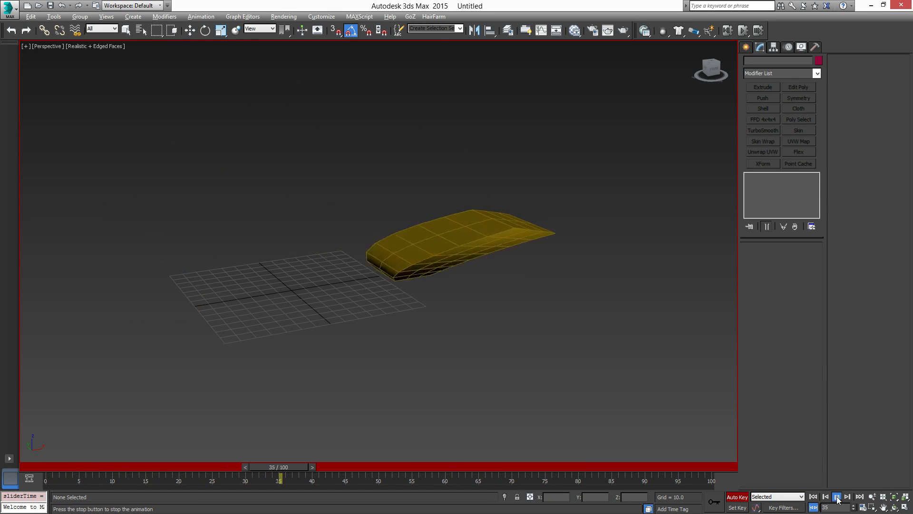
pyautogui.click(837, 497)
# Return to frame 0, reselect the box and open its animation tracks in the Curve Editor.
pyautogui.moveTo(512, 467); pyautogui.dragTo(74, 478)
pyautogui.press('w')
pyautogui.click(149, 202)
pyautogui.moveTo(285, 303); pyautogui.dragTo(311, 362, button='middle')
pyautogui.scroll(2, 307, 356)
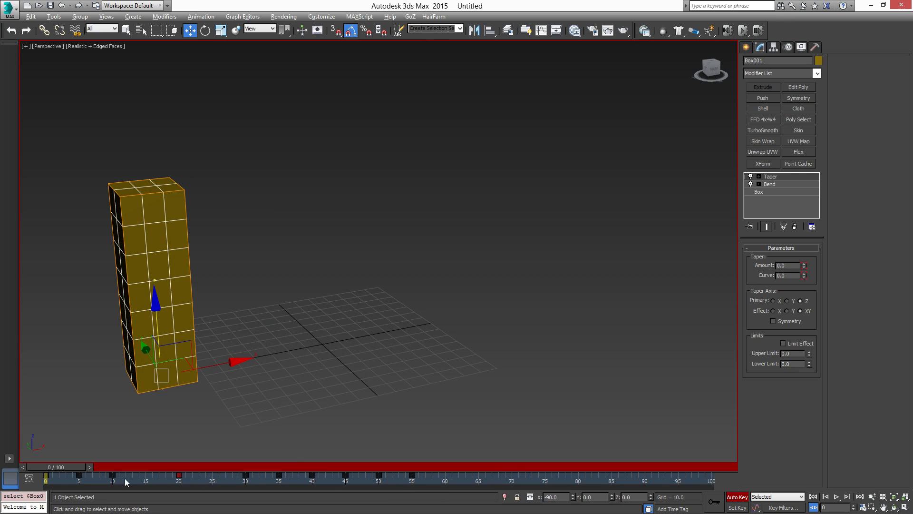
pyautogui.moveTo(59, 467); pyautogui.dragTo(44, 449)
pyautogui.click(243, 16)
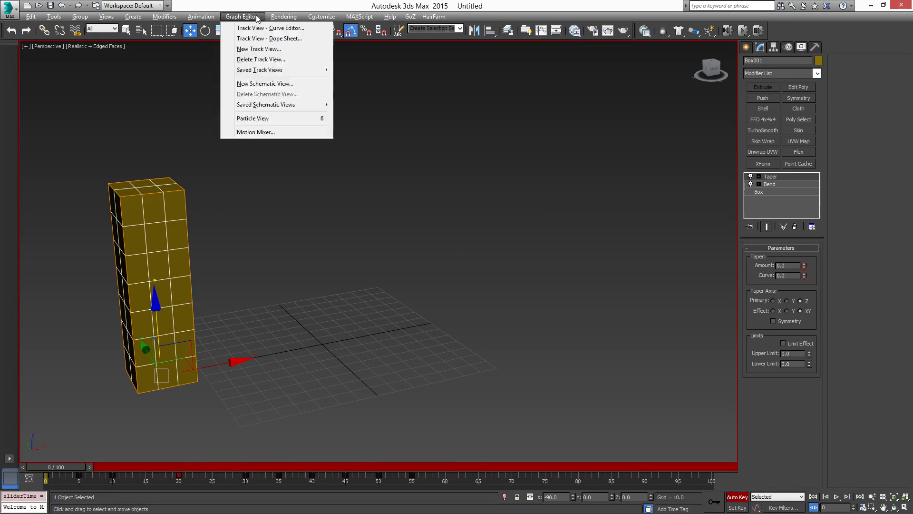
pyautogui.click(257, 30)
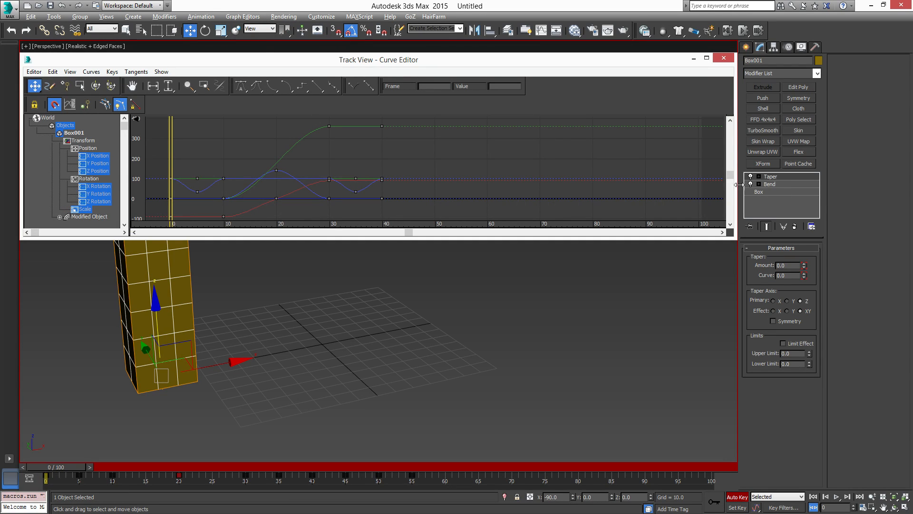
# Expand the box's modified object tracks and display only the Bend modifier's Angle curve.
pyautogui.click(92, 217)
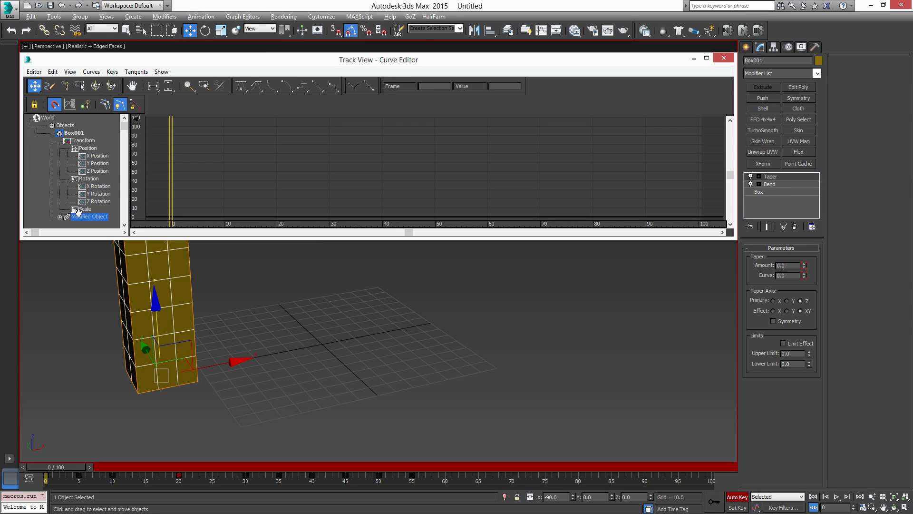
pyautogui.click(60, 217)
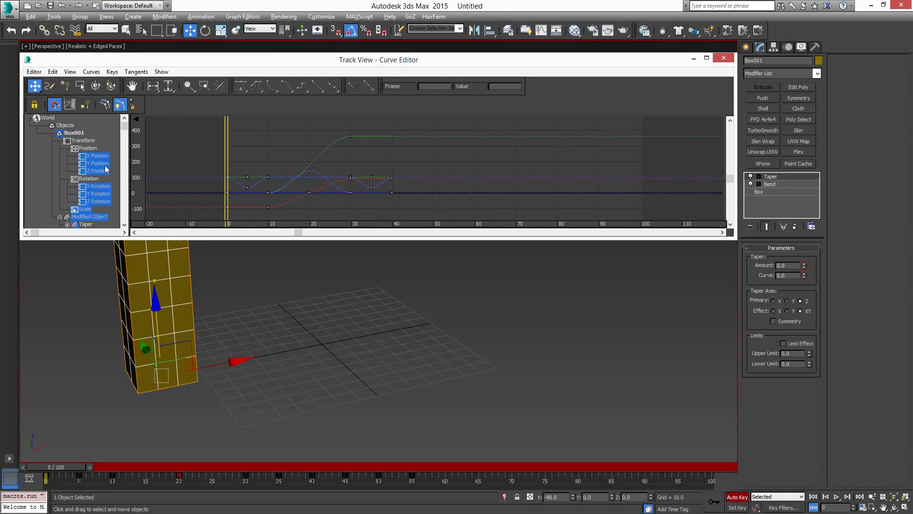
pyautogui.moveTo(125, 127); pyautogui.dragTo(127, 180)
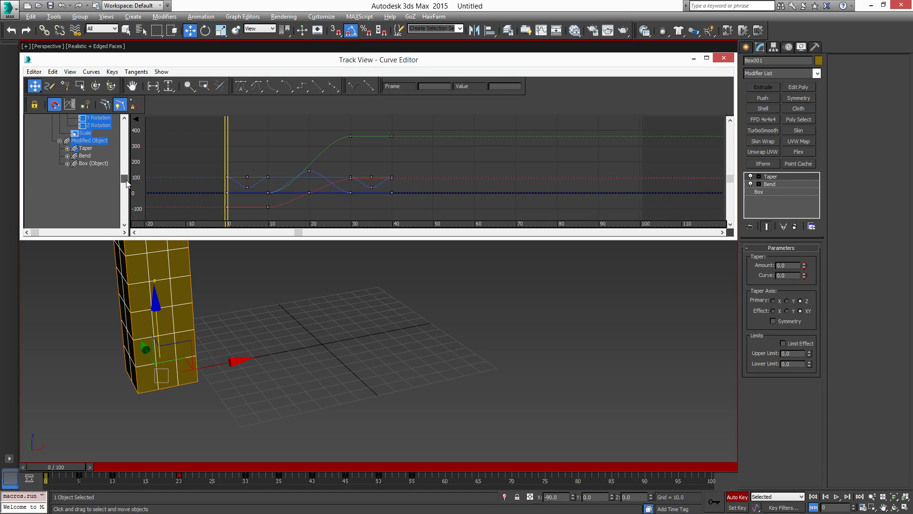
pyautogui.click(86, 155)
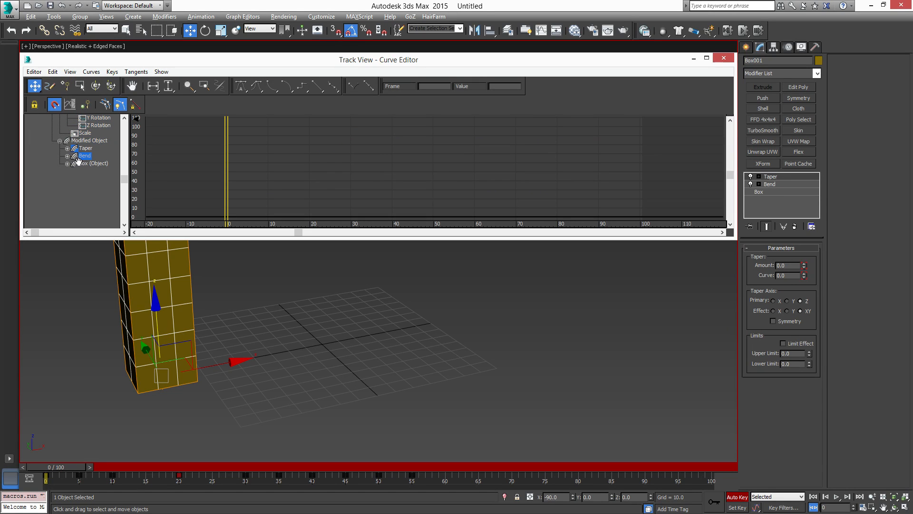
pyautogui.click(67, 156)
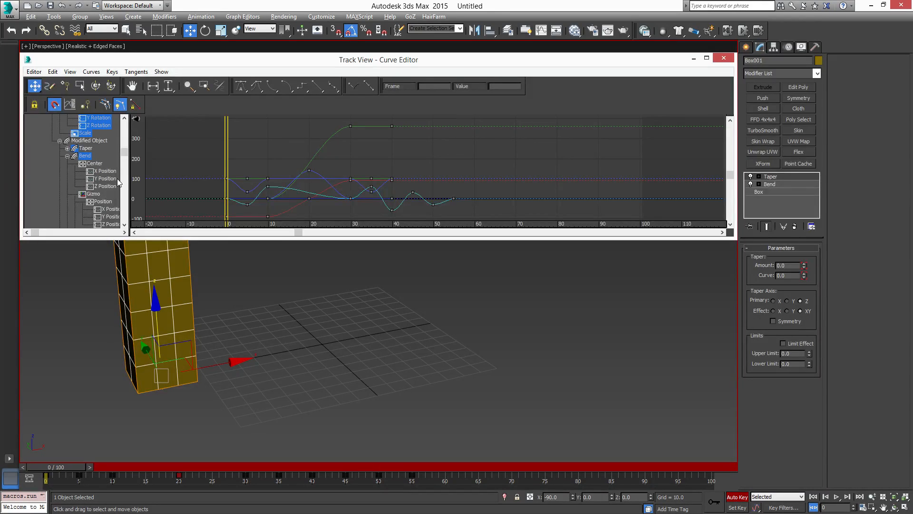
pyautogui.moveTo(124, 153); pyautogui.dragTo(123, 187)
pyautogui.click(95, 174)
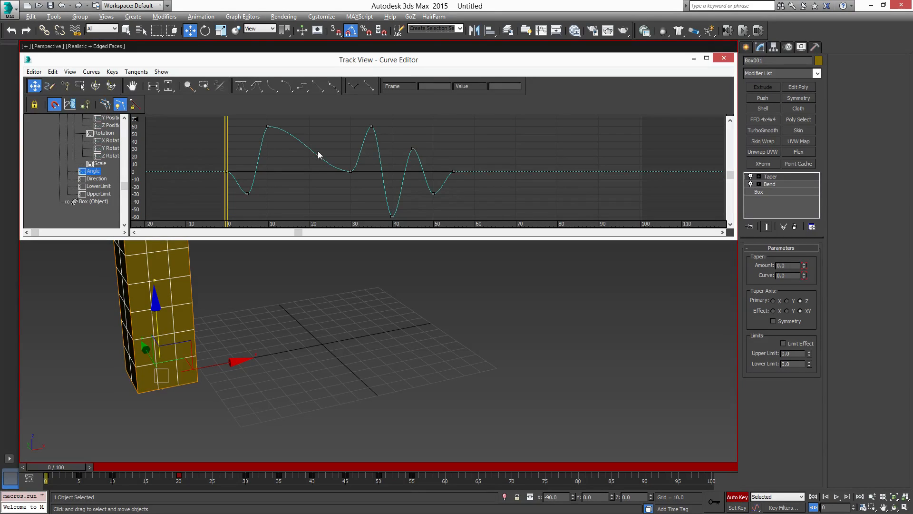
# Select all keys of the Bend Angle curve after frame 0 and set their tangents to smooth.
pyautogui.moveTo(505, 125); pyautogui.dragTo(232, 221)
pyautogui.moveTo(321, 393); pyautogui.dragTo(327, 433, button='middle')
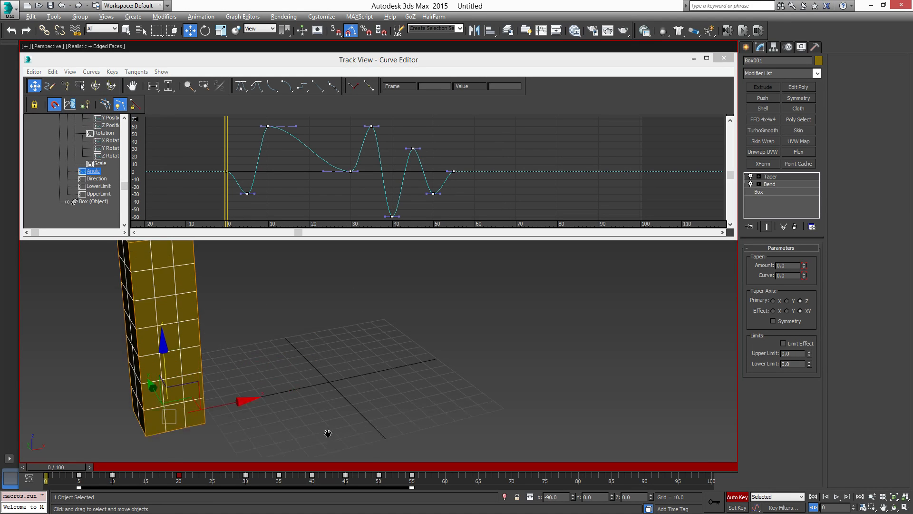
pyautogui.scroll(-3, 311, 342)
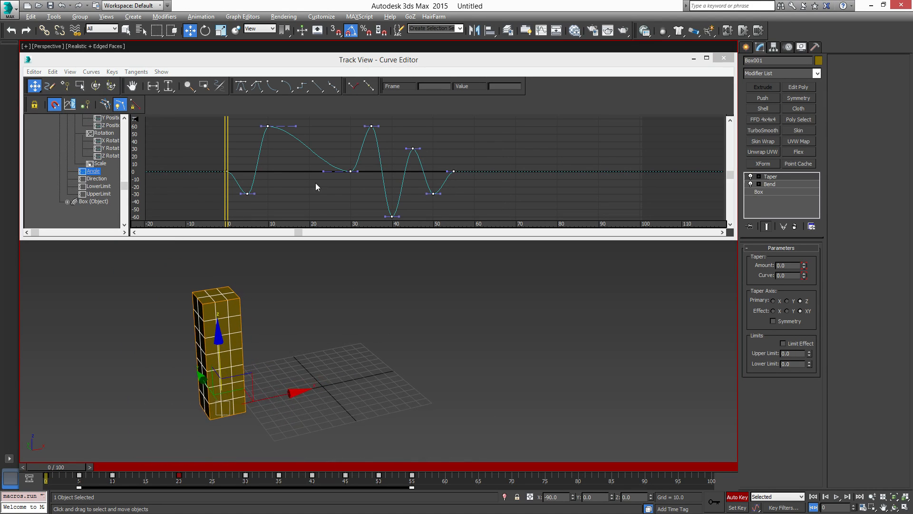
pyautogui.click(334, 87)
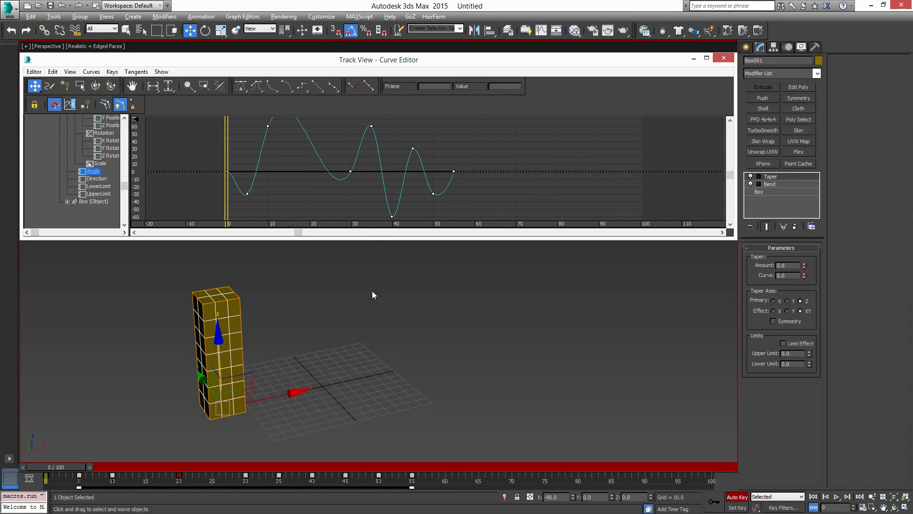
# Play the animation twice from frame 0 to check the motion with the smoothed Bend Angle curve.
pyautogui.click(63, 467)
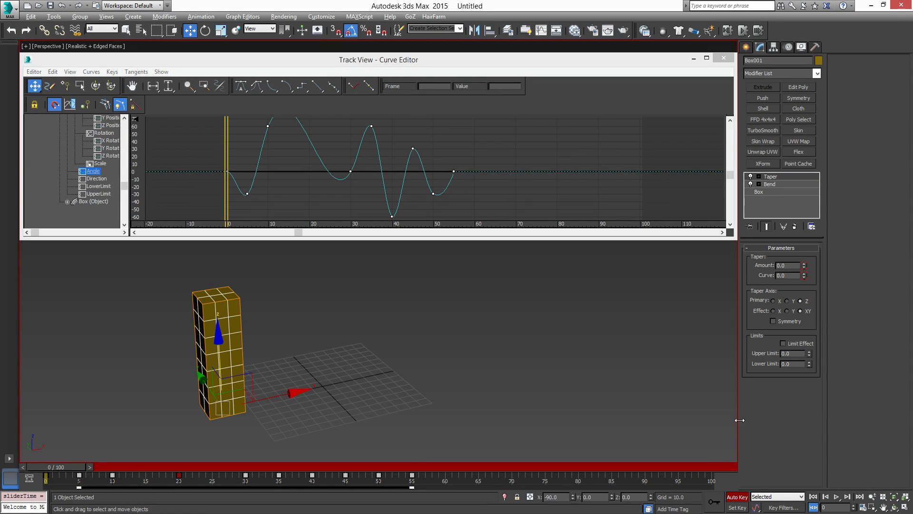
pyautogui.click(837, 496)
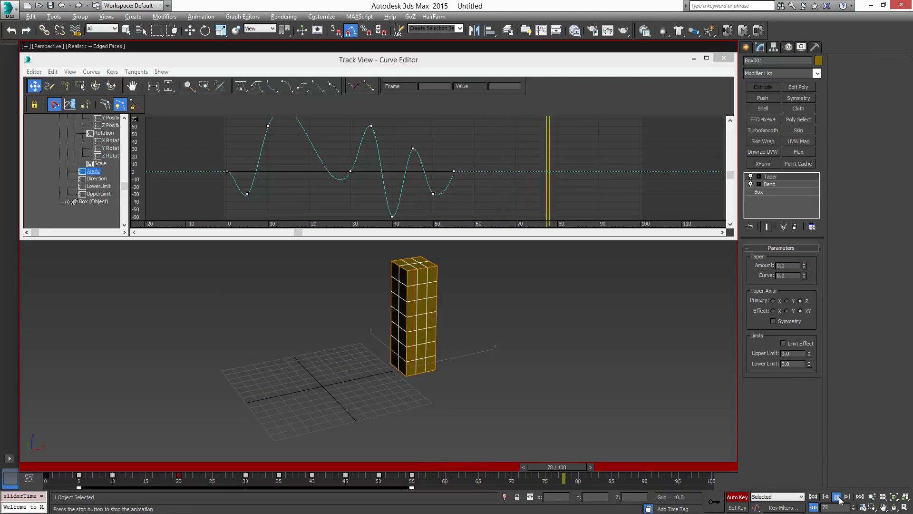
pyautogui.click(837, 497)
pyautogui.click(813, 497)
pyautogui.click(837, 497)
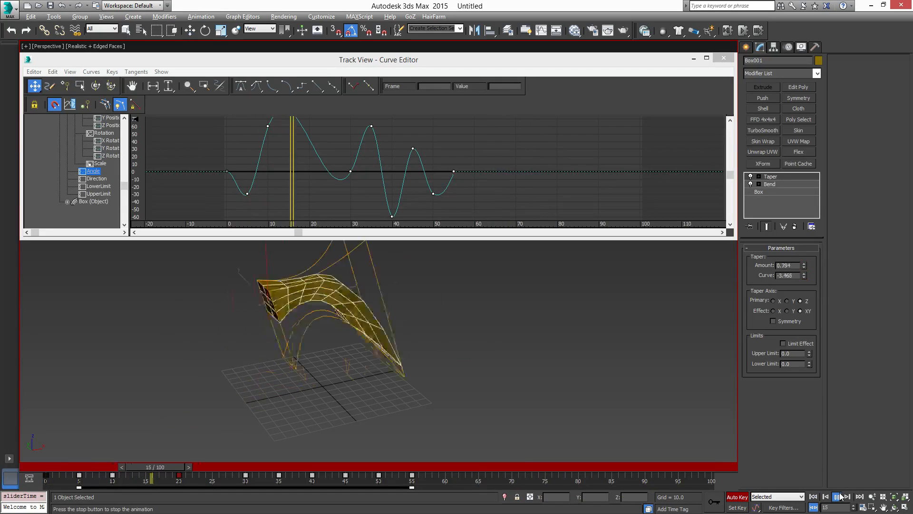
pyautogui.click(837, 497)
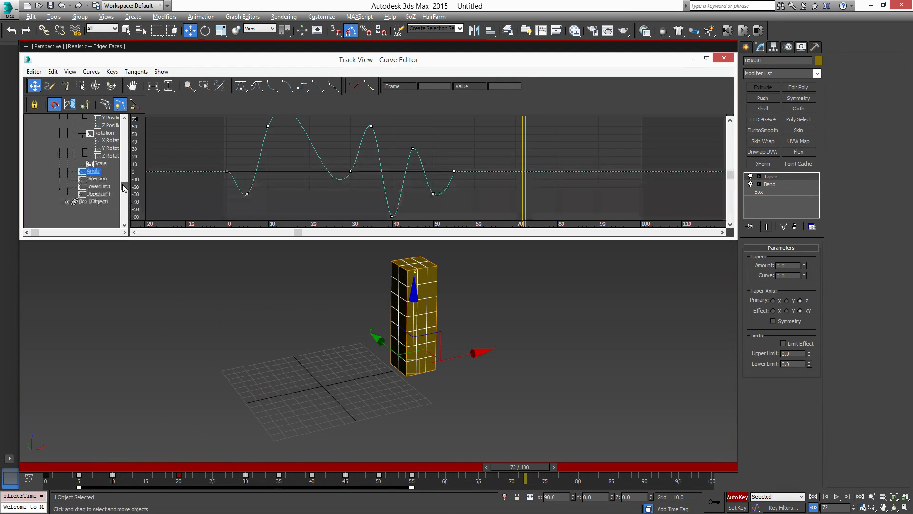
# Try slow tangents on the selected Bend Angle keys and play the animation twice from frame 0.
pyautogui.moveTo(122, 185); pyautogui.dragTo(123, 177)
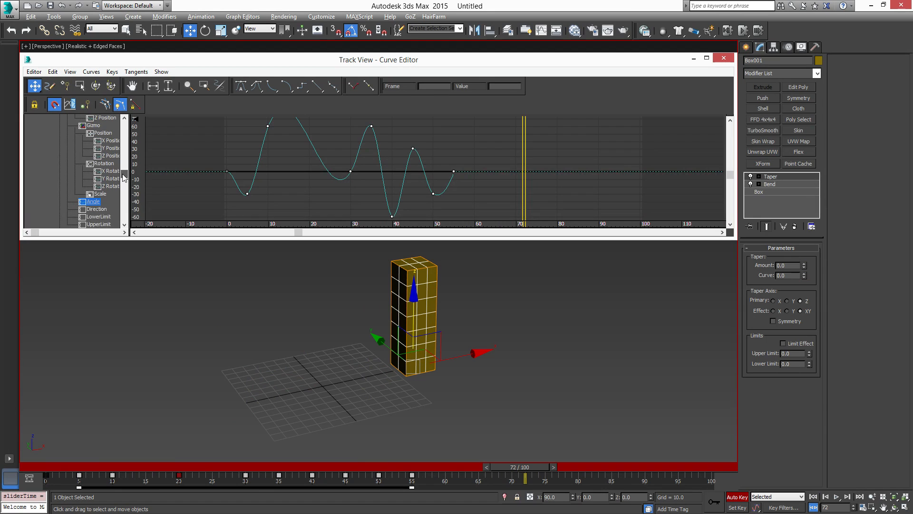
pyautogui.click(286, 86)
pyautogui.click(816, 496)
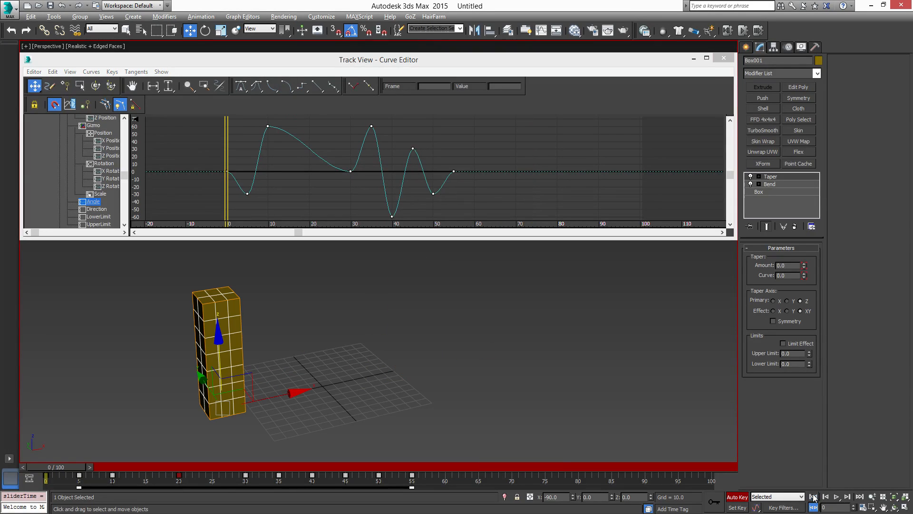
pyautogui.click(837, 497)
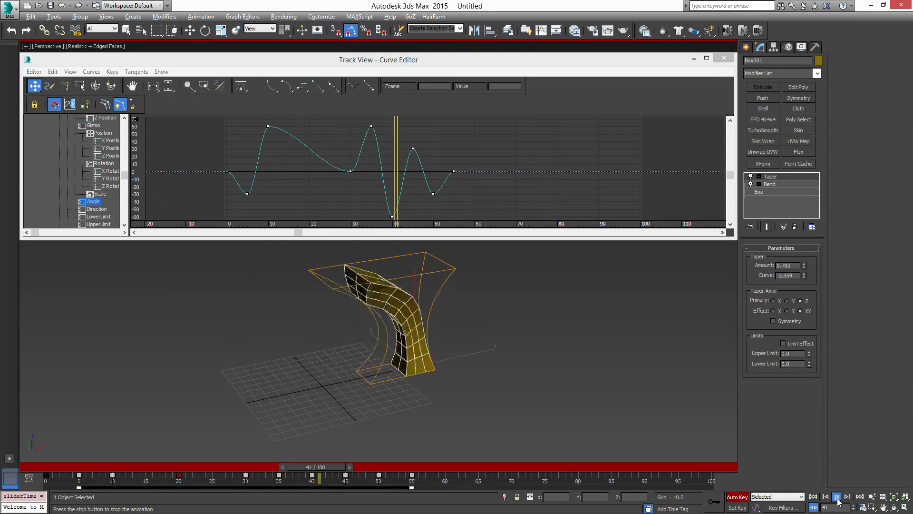
pyautogui.click(837, 496)
pyautogui.click(813, 496)
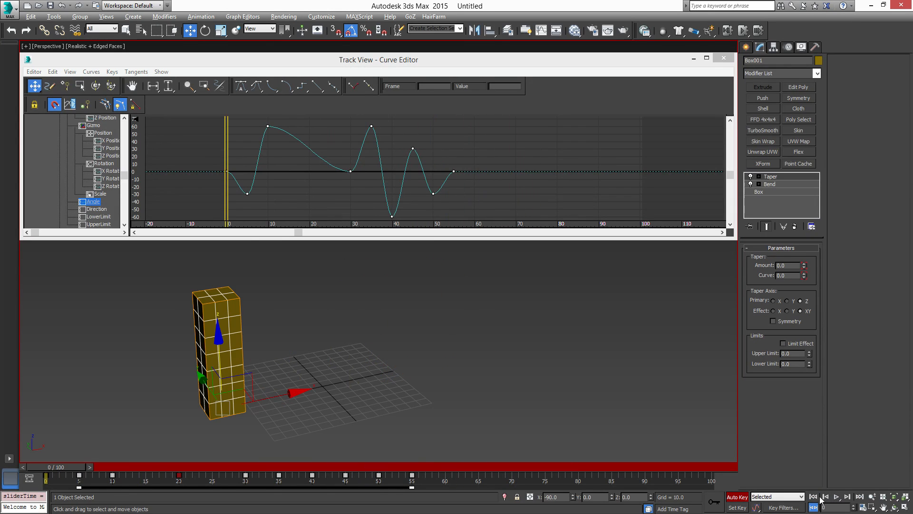
pyautogui.click(837, 497)
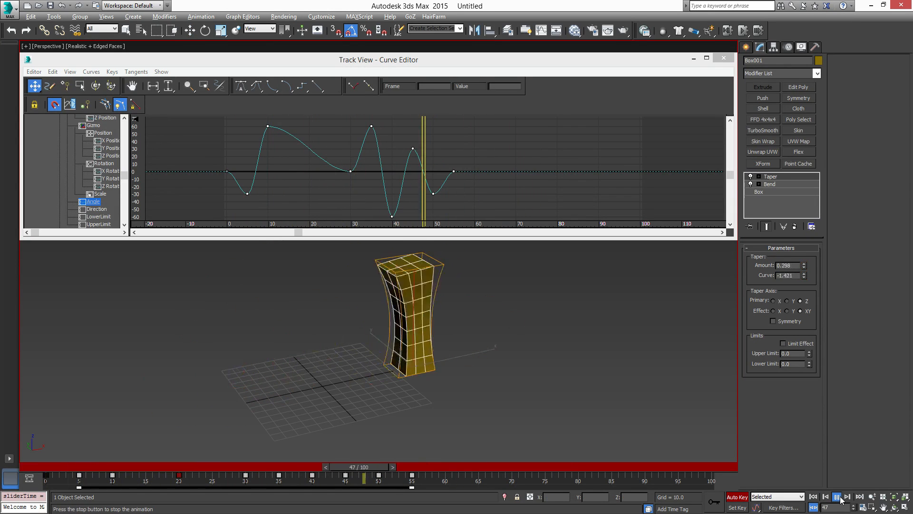
pyautogui.click(836, 496)
pyautogui.click(813, 497)
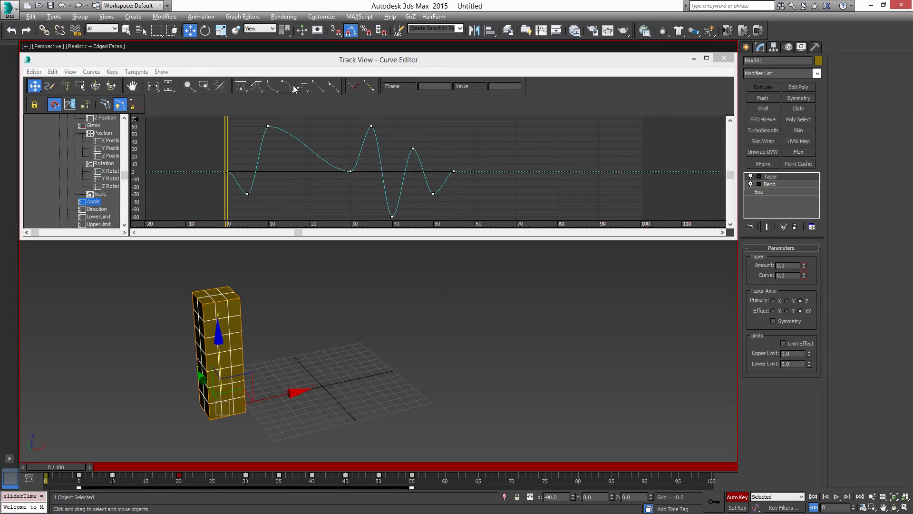
# Try auto and linear tangents on the Bend Angle keys, play the animation once and return to frame 0.
pyautogui.click(247, 87)
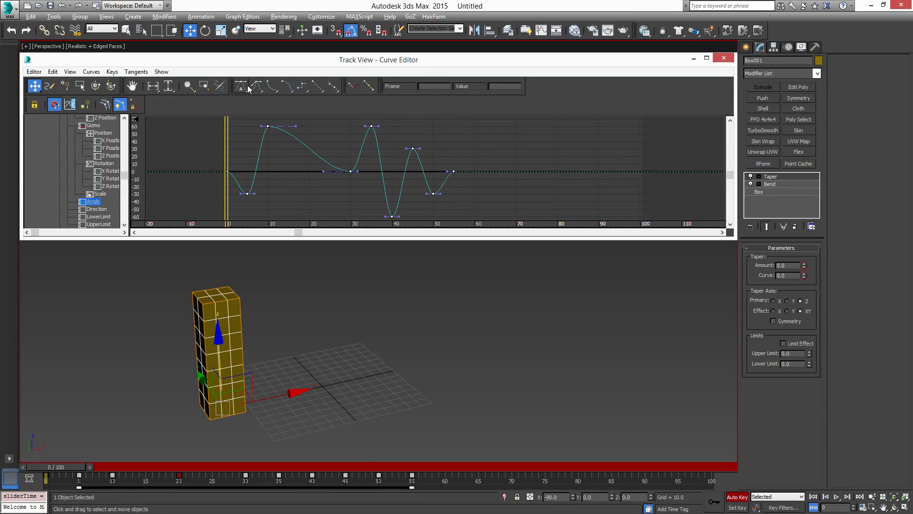
pyautogui.click(315, 90)
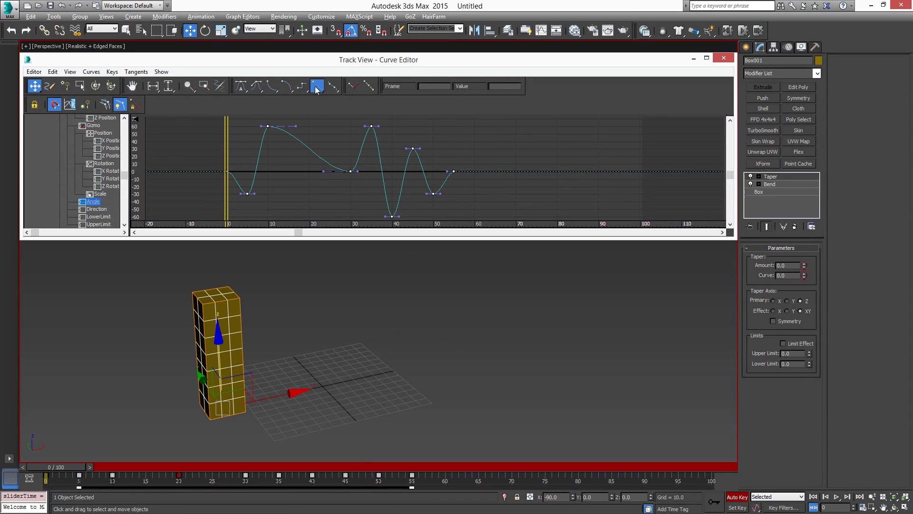
pyautogui.click(837, 498)
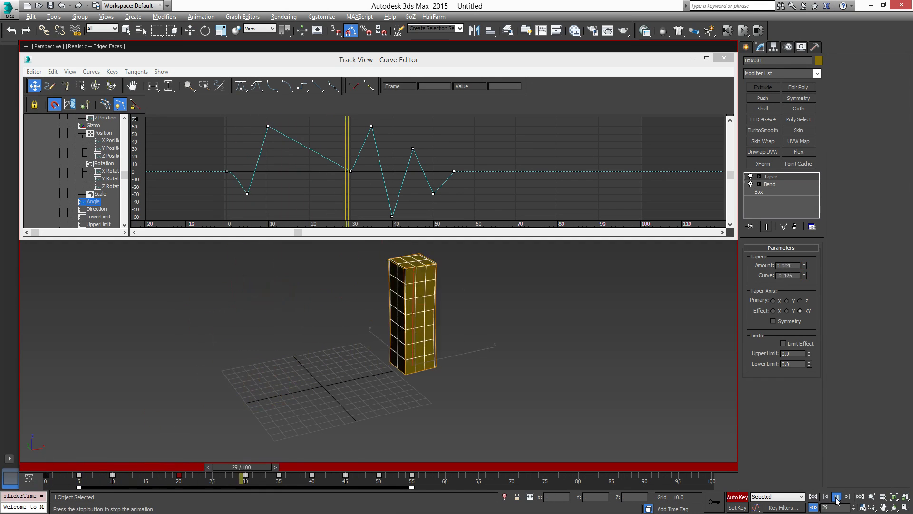
pyautogui.click(836, 498)
pyautogui.press('w')
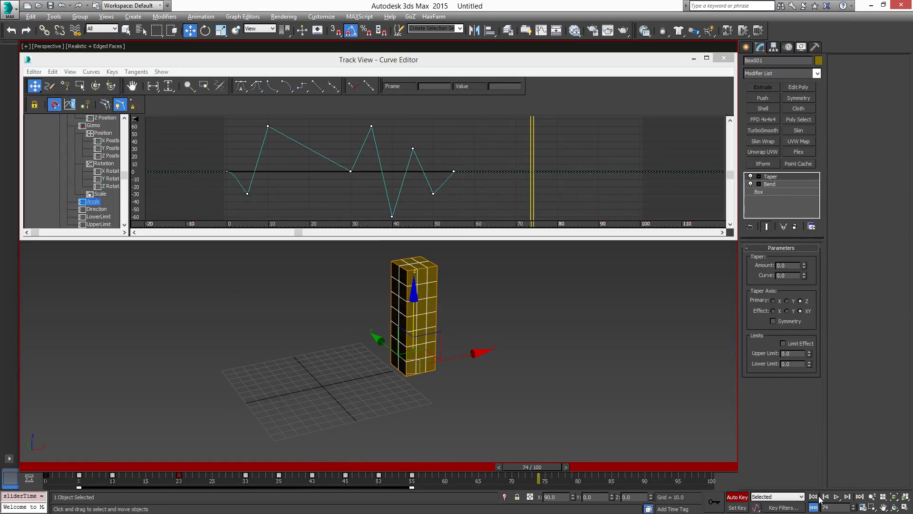
pyautogui.click(817, 497)
# Set the tangents of the Bend Angle keys to auto and go to frame 10.
pyautogui.click(241, 86)
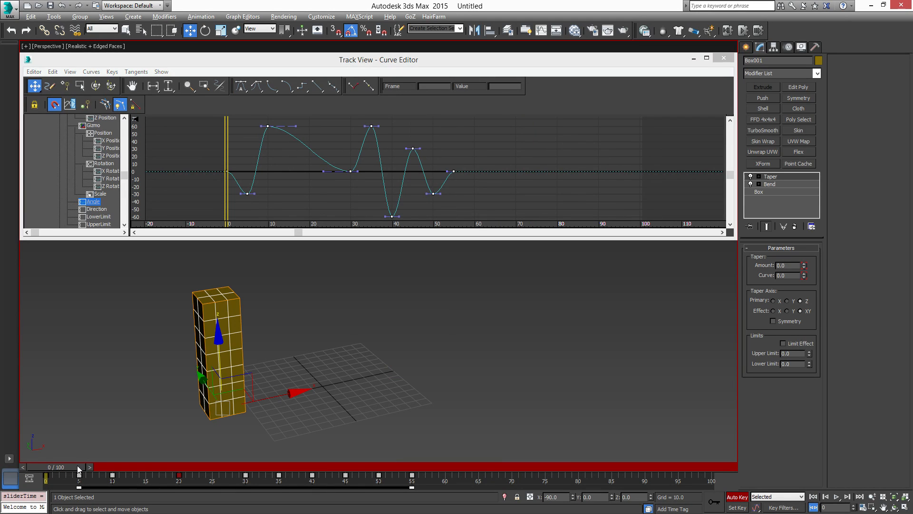
pyautogui.moveTo(77, 465); pyautogui.dragTo(141, 477)
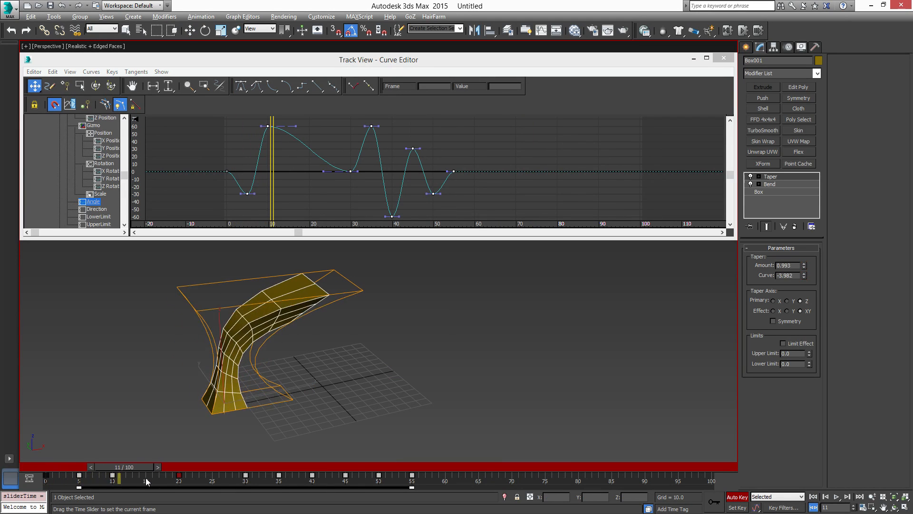
pyautogui.press('w')
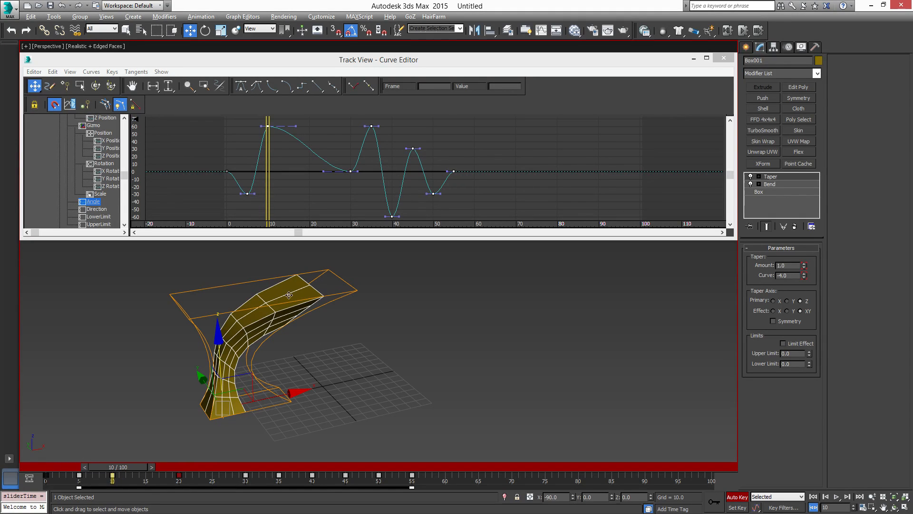
# Select only the Bend Angle key at frame 10 and steepen its tangent so the curve peaks at about 85 after it.
pyautogui.click(300, 212)
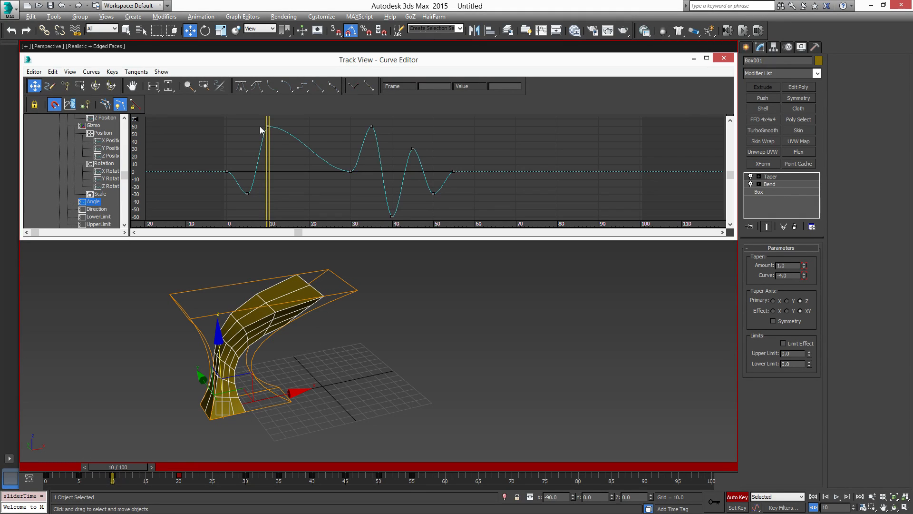
pyautogui.moveTo(280, 138); pyautogui.dragTo(287, 141)
pyautogui.moveTo(343, 131)
pyautogui.mouseDown()
pyautogui.moveTo(366, 115)
pyautogui.moveTo(333, 118)
pyautogui.mouseUp()
pyautogui.moveTo(320, 136); pyautogui.dragTo(323, 184, button='middle')
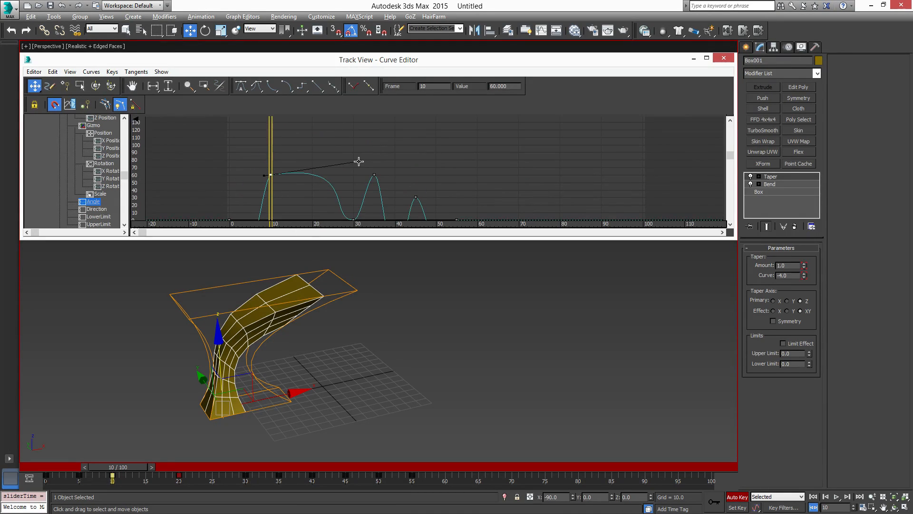
pyautogui.moveTo(360, 159); pyautogui.dragTo(306, 116)
pyautogui.moveTo(294, 183)
pyautogui.mouseDown(button='middle')
pyautogui.moveTo(291, 148)
pyautogui.moveTo(289, 168)
pyautogui.mouseUp(button='middle')
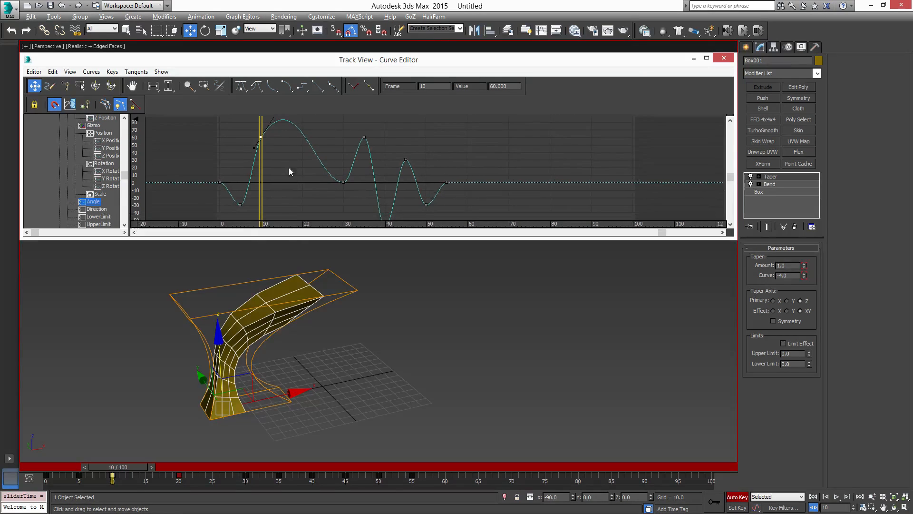
# Scrub from frame 10 to frame 30 and back to frame 20, examining the box's bend in mid-air.
pyautogui.moveTo(131, 464); pyautogui.dragTo(263, 506)
pyautogui.press('w')
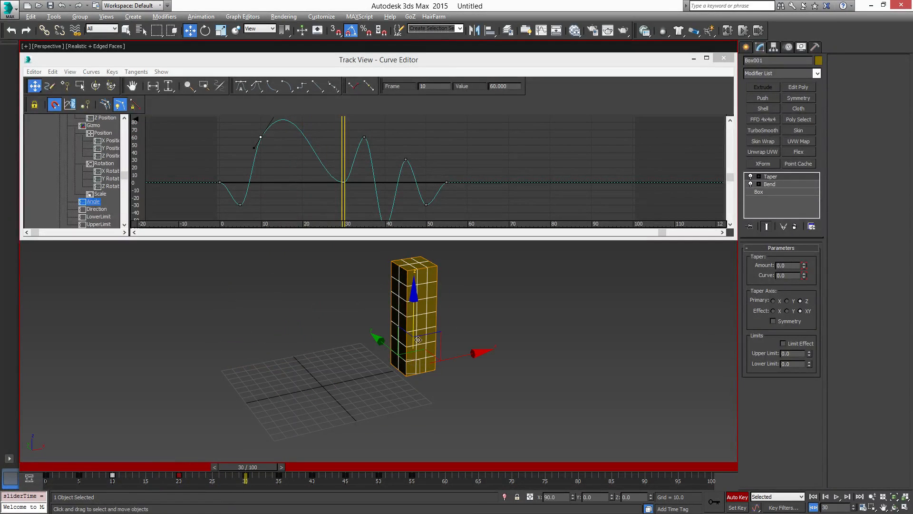
pyautogui.moveTo(264, 467); pyautogui.dragTo(203, 462)
pyautogui.press('w')
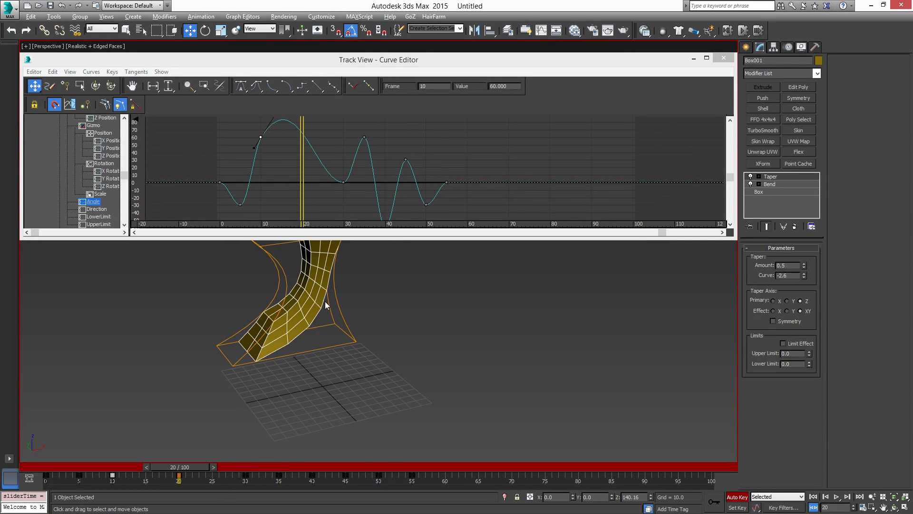
pyautogui.moveTo(327, 306); pyautogui.dragTo(327, 385, button='middle')
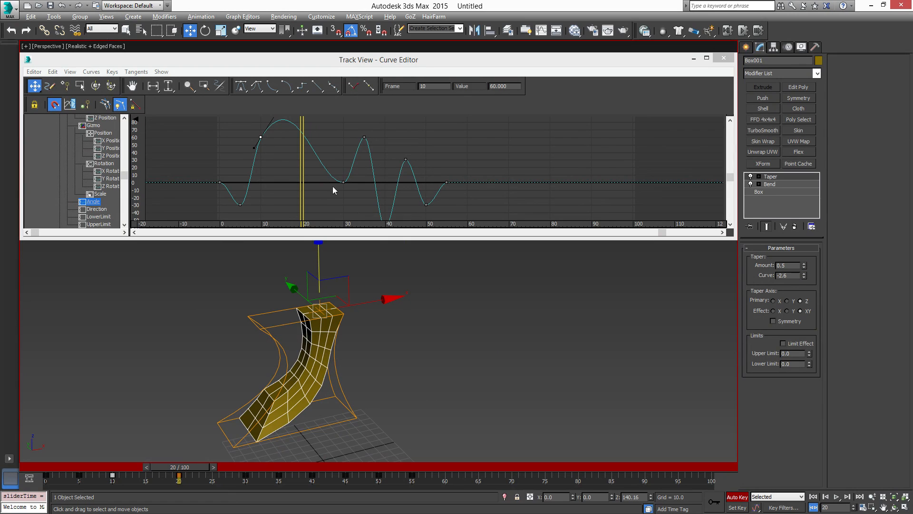
pyautogui.moveTo(525, 301); pyautogui.dragTo(532, 341, button='middle')
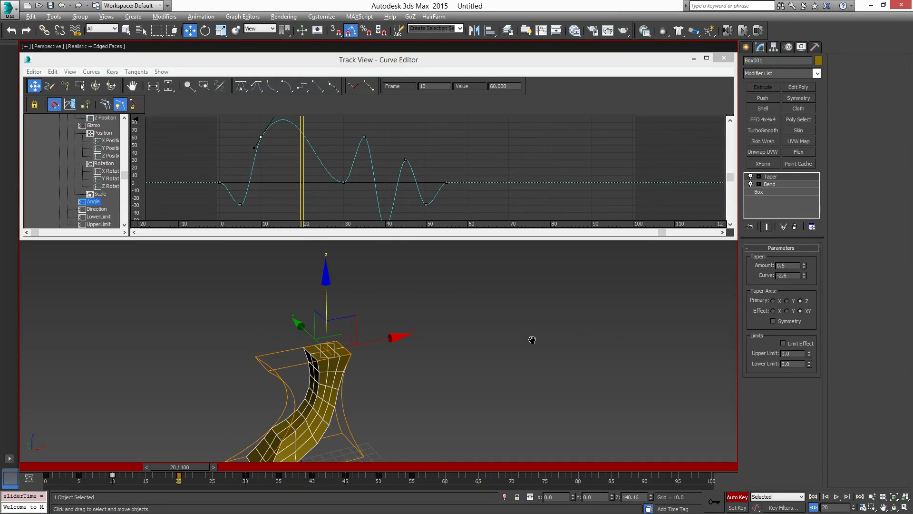
pyautogui.moveTo(387, 419); pyautogui.dragTo(402, 396, button='middle')
pyautogui.scroll(-2, 363, 381)
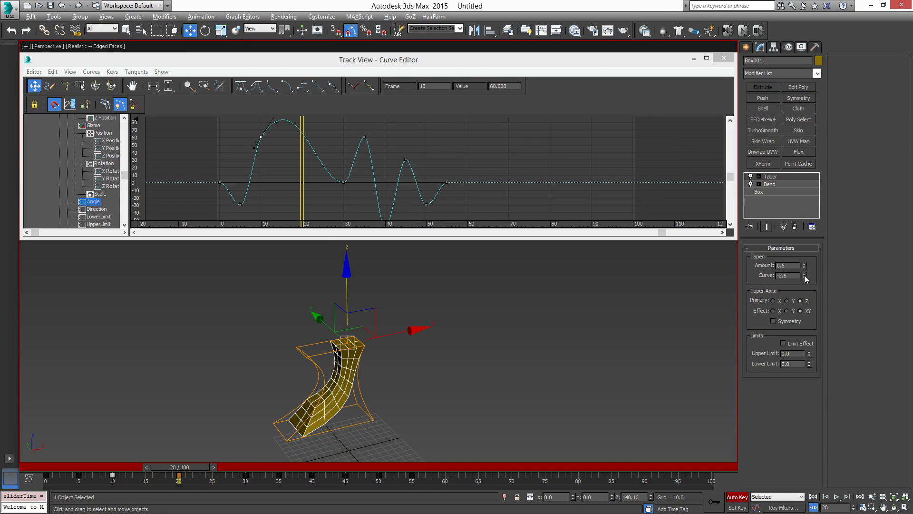
# Key the Bend modifier's Angle at -70 on frame 20.
pyautogui.click(786, 184)
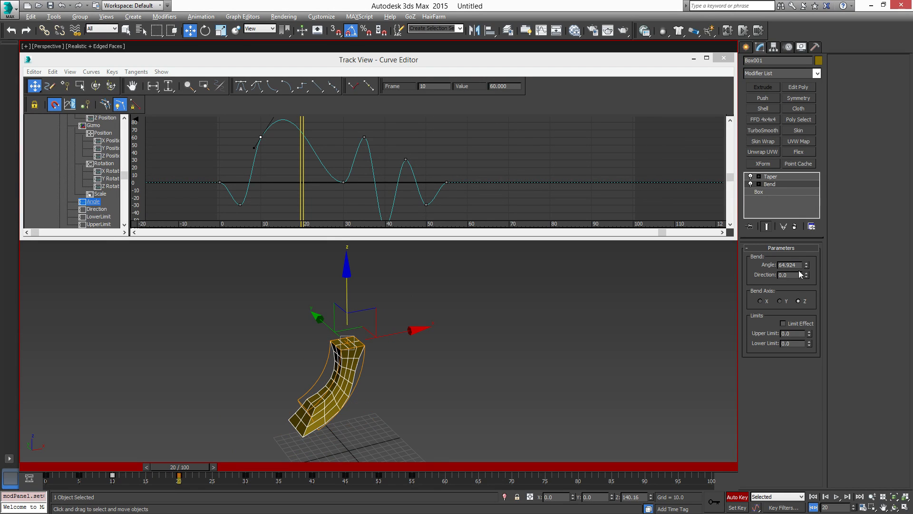
pyautogui.moveTo(807, 265); pyautogui.dragTo(892, 394)
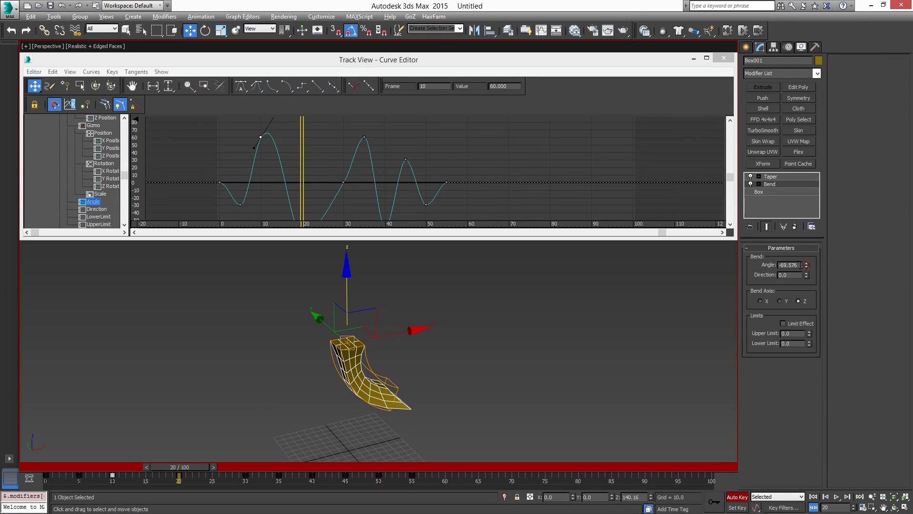
pyautogui.moveTo(802, 265); pyautogui.dragTo(738, 250)
pyautogui.write('-70')
pyautogui.press('Return')
pyautogui.moveTo(332, 169); pyautogui.dragTo(332, 124, button='middle')
pyautogui.scroll(-1, 332, 123)
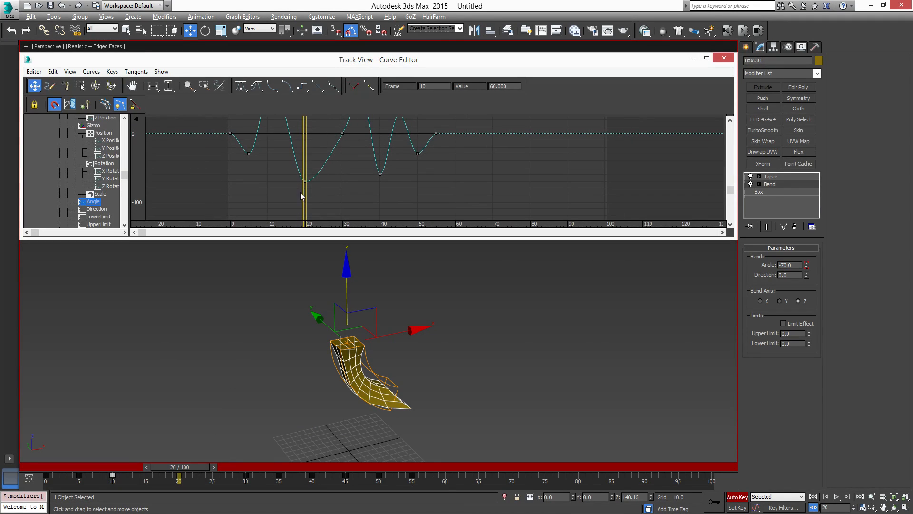
pyautogui.moveTo(349, 169); pyautogui.dragTo(349, 188, button='middle')
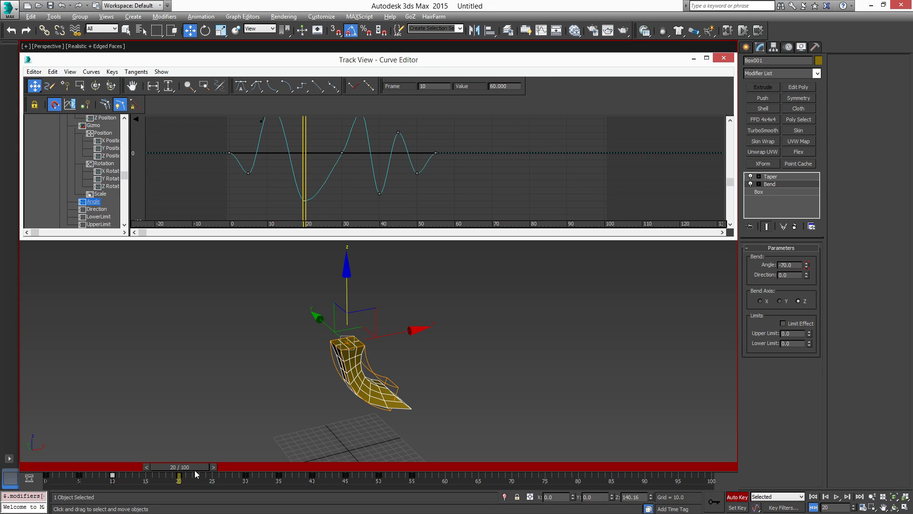
pyautogui.moveTo(195, 470); pyautogui.dragTo(202, 503)
pyautogui.press('w')
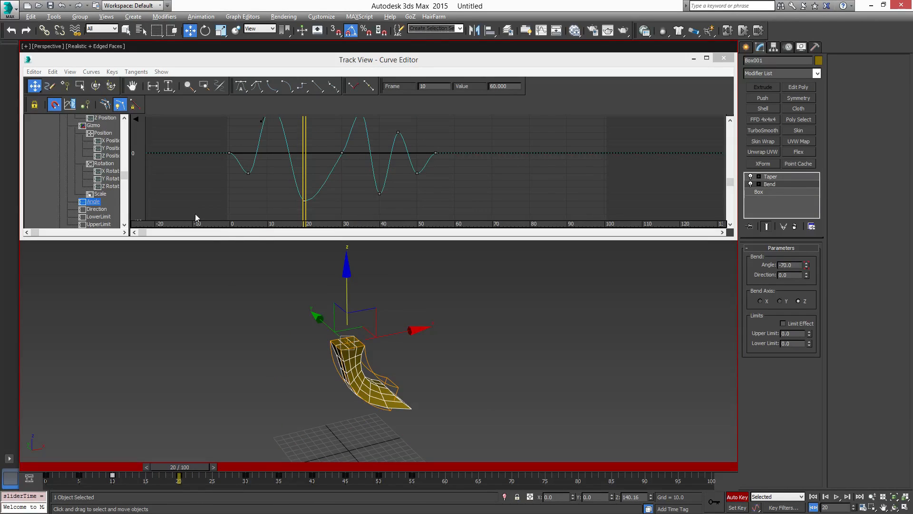
# Key the Taper modifier's Curve at 3 on frame 20, after trying and undoing a Taper Amount of 1.85.
pyautogui.click(792, 177)
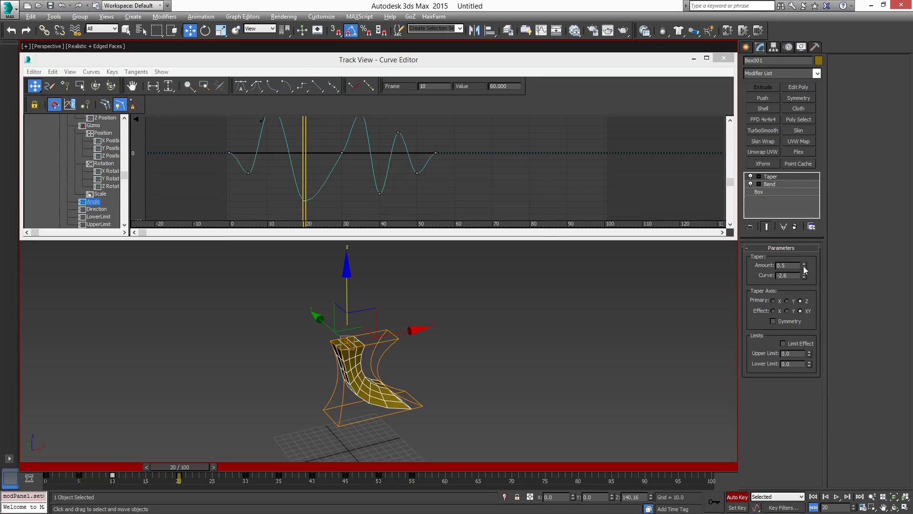
pyautogui.moveTo(804, 268); pyautogui.dragTo(802, 204)
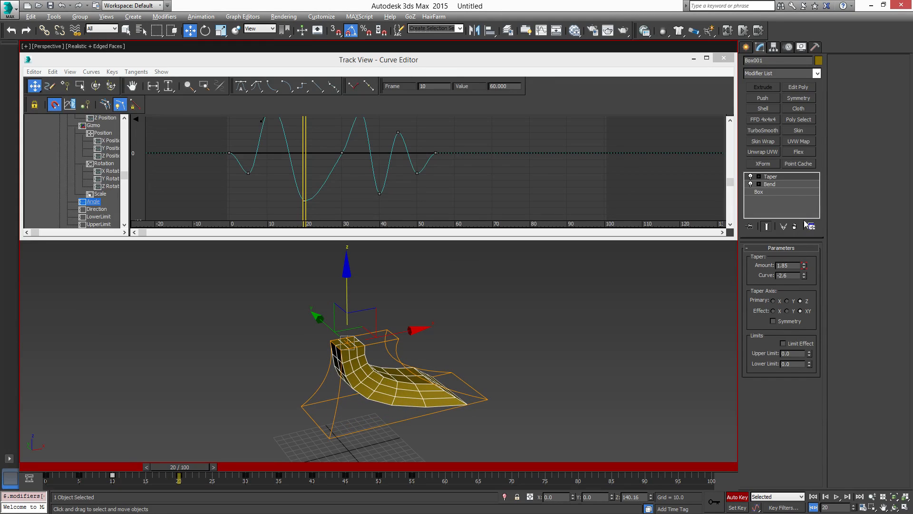
pyautogui.hotkey('ctrl', 'z')
pyautogui.moveTo(803, 276); pyautogui.dragTo(814, 501)
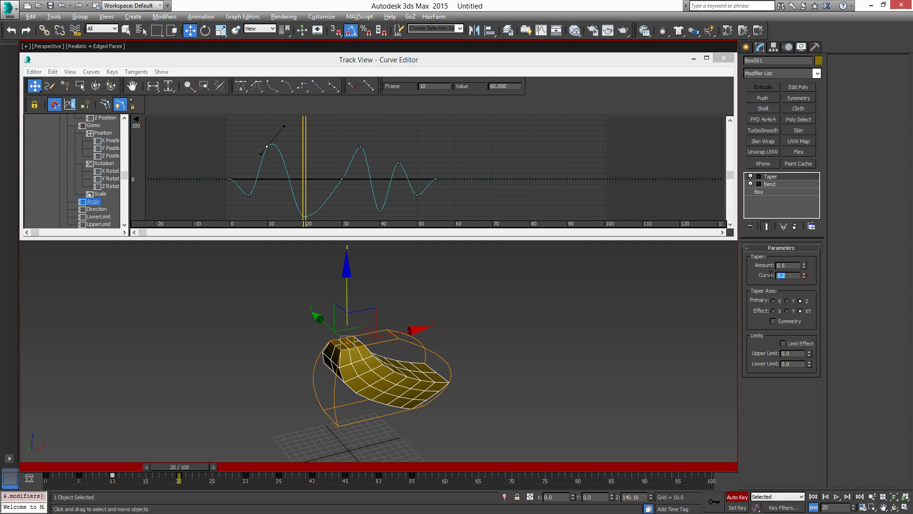
pyautogui.write('3')
pyautogui.press('Return')
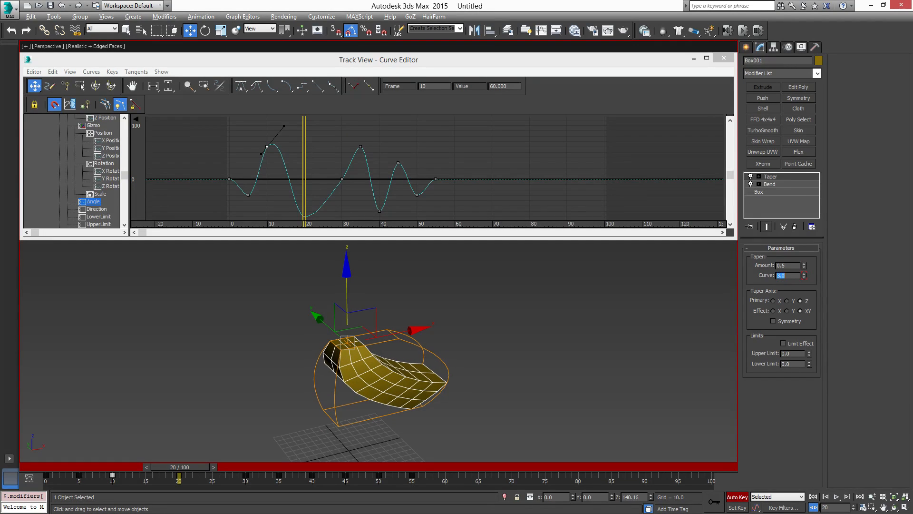
# Scrub the animation from frame 0 to frame 55 to review the jump with the new frame 20 bend and taper.
pyautogui.moveTo(200, 467); pyautogui.dragTo(83, 482)
pyautogui.moveTo(364, 403); pyautogui.dragTo(337, 347, button='middle')
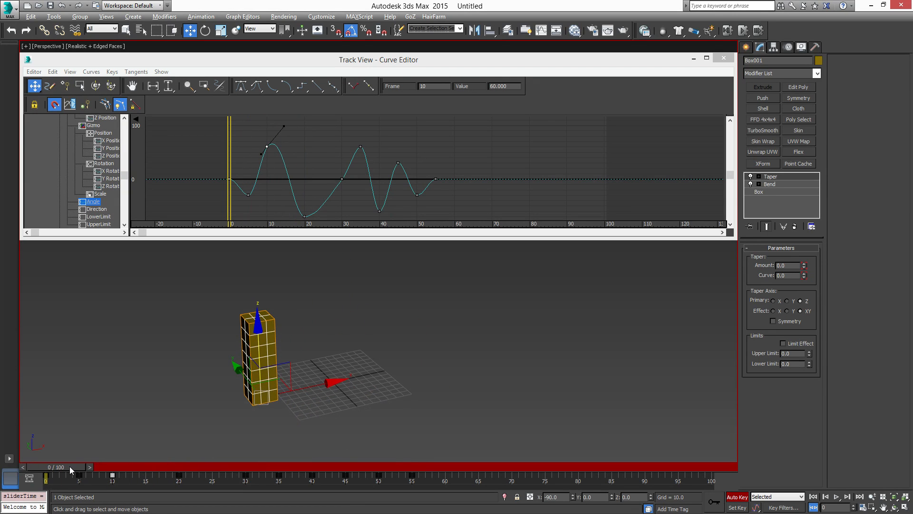
pyautogui.moveTo(70, 466)
pyautogui.mouseDown()
pyautogui.moveTo(443, 512)
pyautogui.moveTo(60, 510)
pyautogui.moveTo(141, 510)
pyautogui.mouseUp()
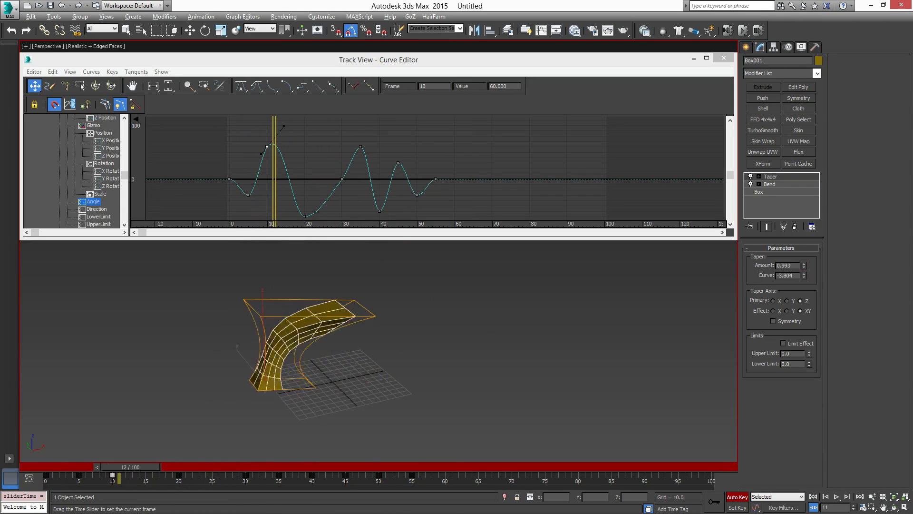
pyautogui.moveTo(128, 467); pyautogui.dragTo(408, 467)
pyautogui.press('w')
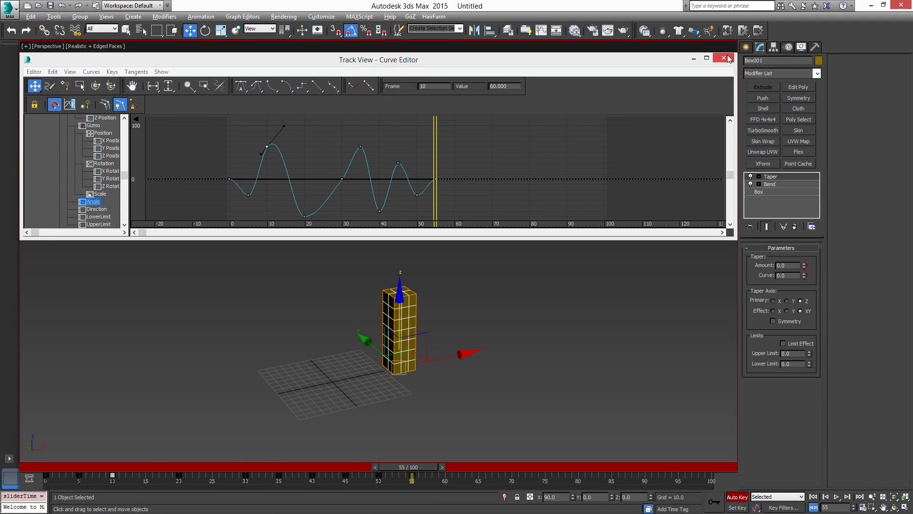
# Deselect the box and return the animation to frame 0 with the box and grid in view.
pyautogui.click(559, 369)
pyautogui.moveTo(437, 462)
pyautogui.mouseDown()
pyautogui.moveTo(67, 458)
pyautogui.moveTo(433, 499)
pyautogui.moveTo(77, 504)
pyautogui.moveTo(493, 486)
pyautogui.moveTo(107, 477)
pyautogui.moveTo(357, 498)
pyautogui.moveTo(443, 494)
pyautogui.moveTo(44, 483)
pyautogui.mouseUp()
pyautogui.moveTo(328, 336); pyautogui.dragTo(308, 347, button='middle')
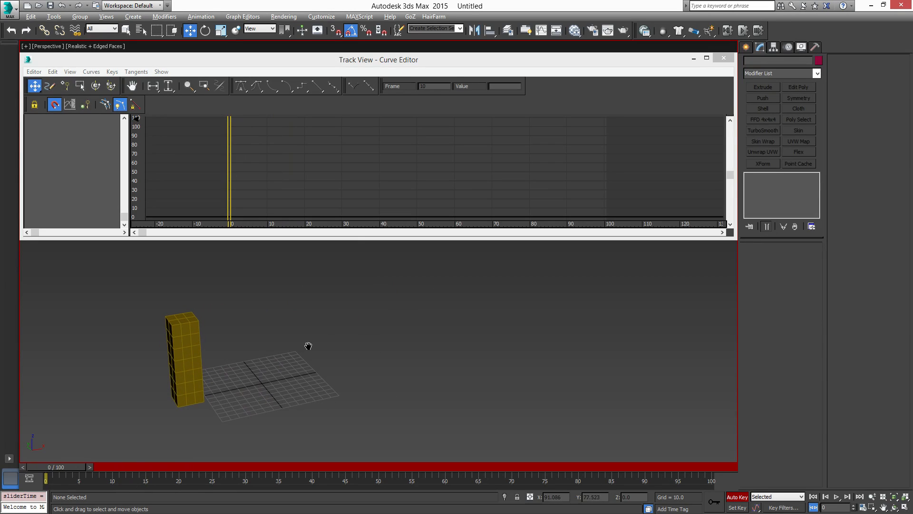
pyautogui.scroll(4, 351, 385)
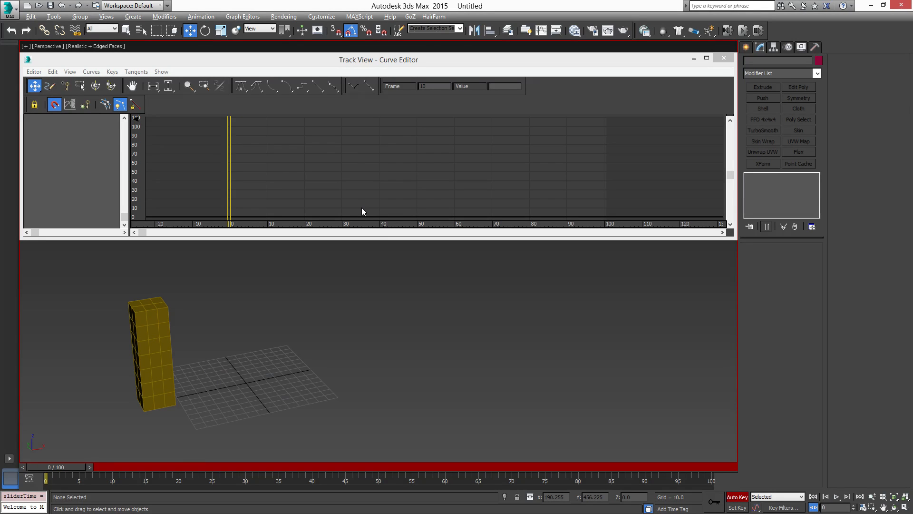
# Select the box and set the animation's end time to 300 in the time configuration.
pyautogui.click(155, 345)
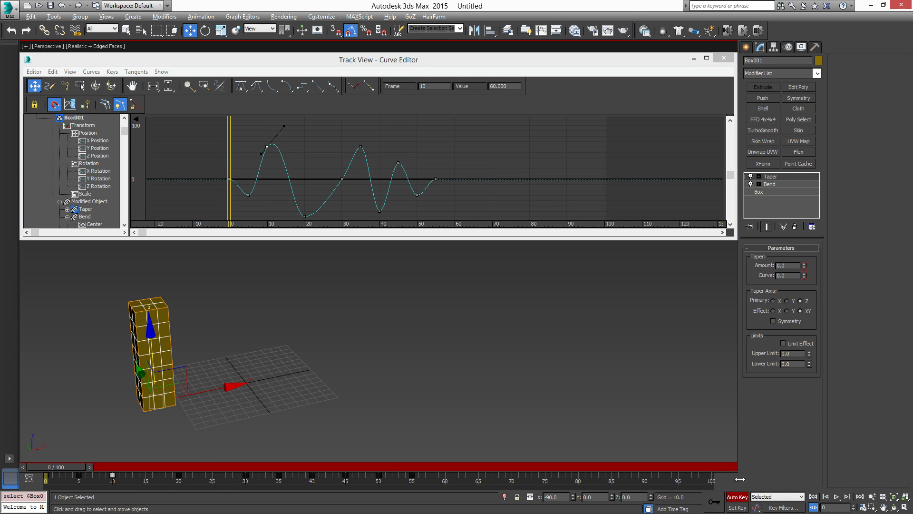
pyautogui.click(866, 509)
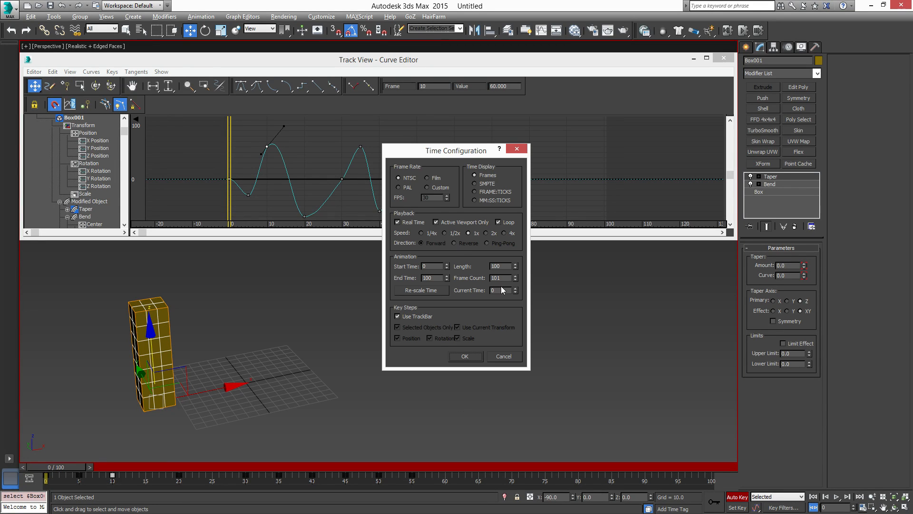
pyautogui.moveTo(439, 277); pyautogui.dragTo(382, 276)
pyautogui.write('30')
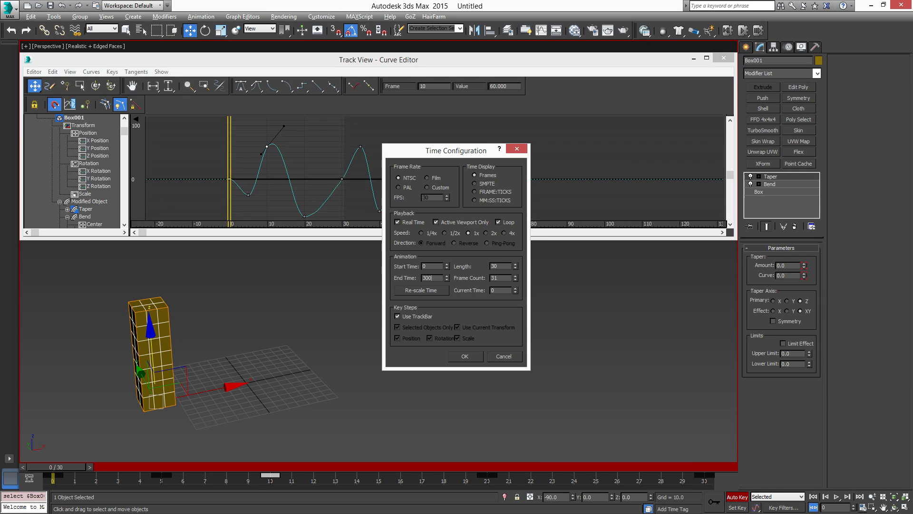
pyautogui.write('0')
pyautogui.press('Return')
pyautogui.click(465, 356)
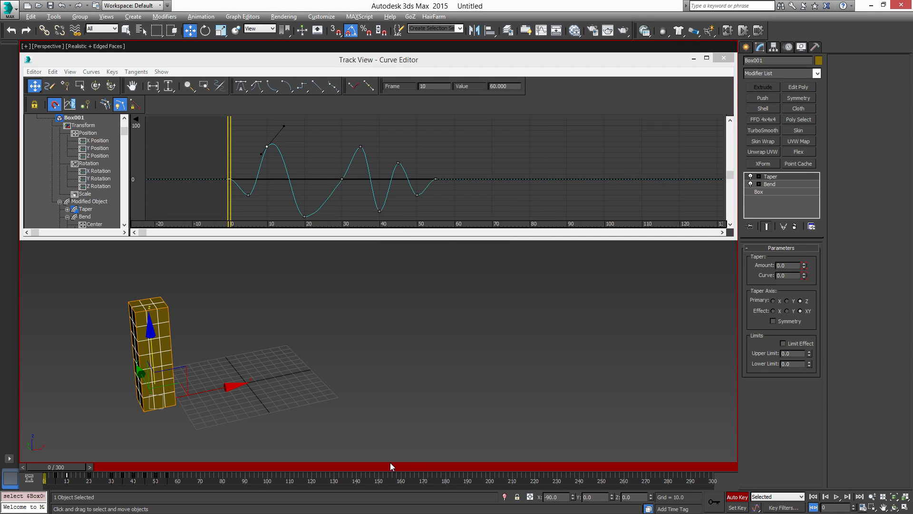
# Play and scrub through the extended timeline to review the jump, ending at frame 0 with the box deselected.
pyautogui.click(838, 497)
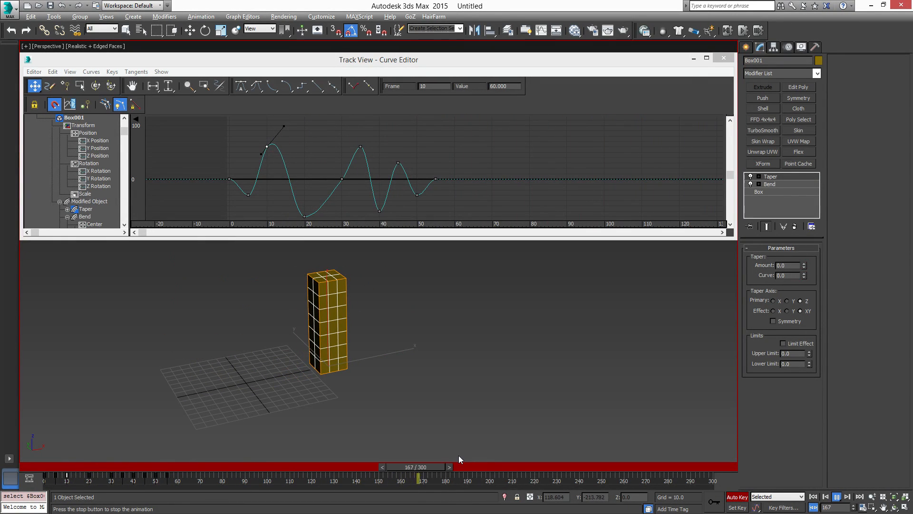
pyautogui.moveTo(468, 467); pyautogui.dragTo(58, 452)
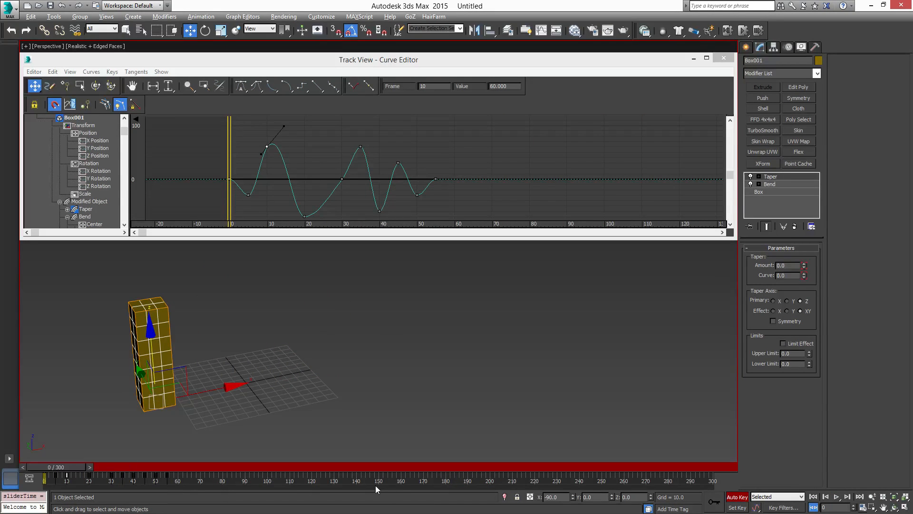
pyautogui.moveTo(198, 478); pyautogui.dragTo(59, 476)
pyautogui.moveTo(67, 473); pyautogui.dragTo(235, 497)
pyautogui.press('w')
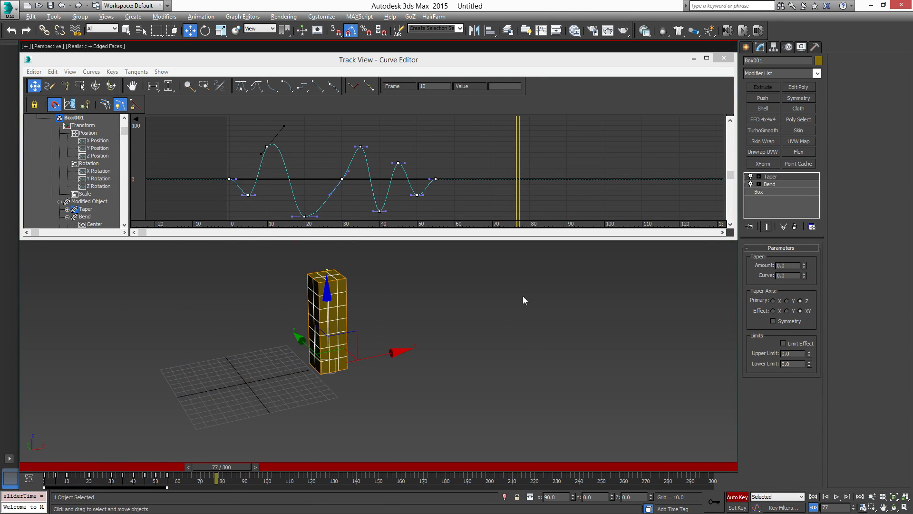
pyautogui.click(276, 319)
pyautogui.click(326, 311)
pyautogui.moveTo(240, 471); pyautogui.dragTo(43, 467)
pyautogui.click(359, 405)
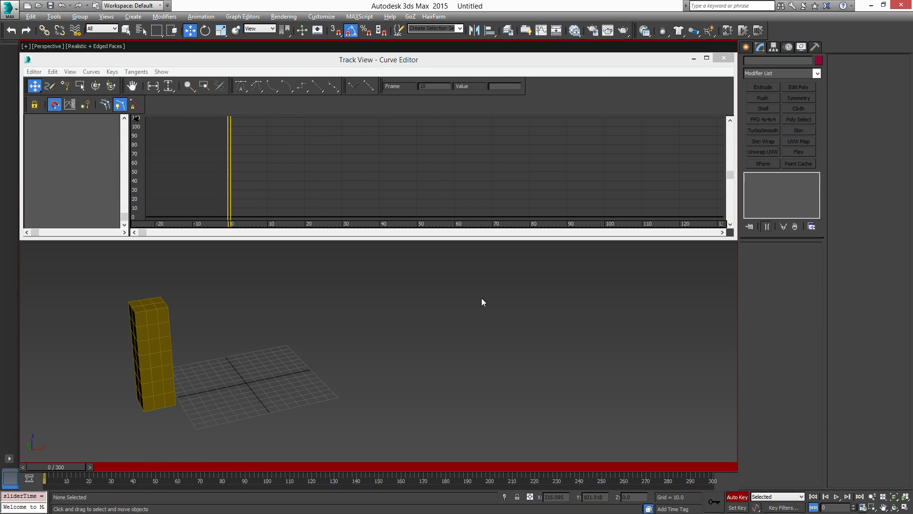
# Close the Curve Editor and examine the box's curves in the Mini Curve Editor, then close it and deselect the box.
pyautogui.click(723, 58)
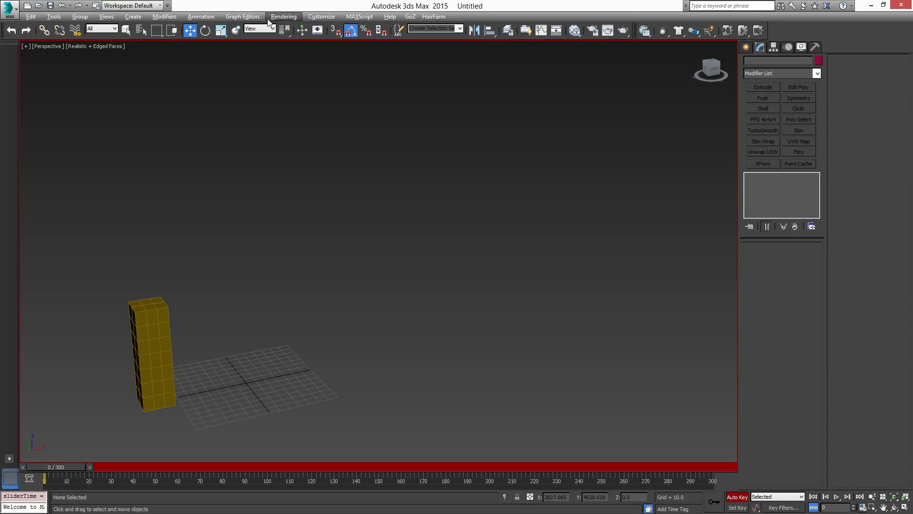
pyautogui.click(166, 364)
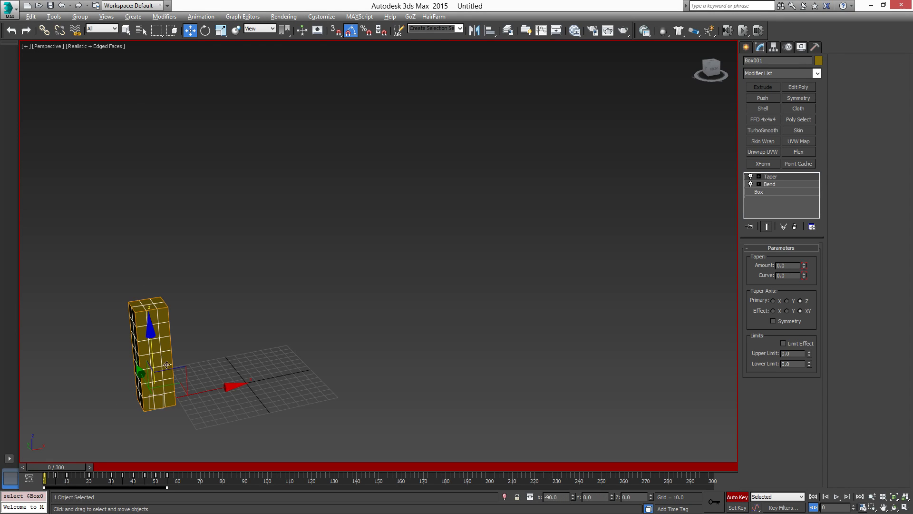
pyautogui.click(30, 480)
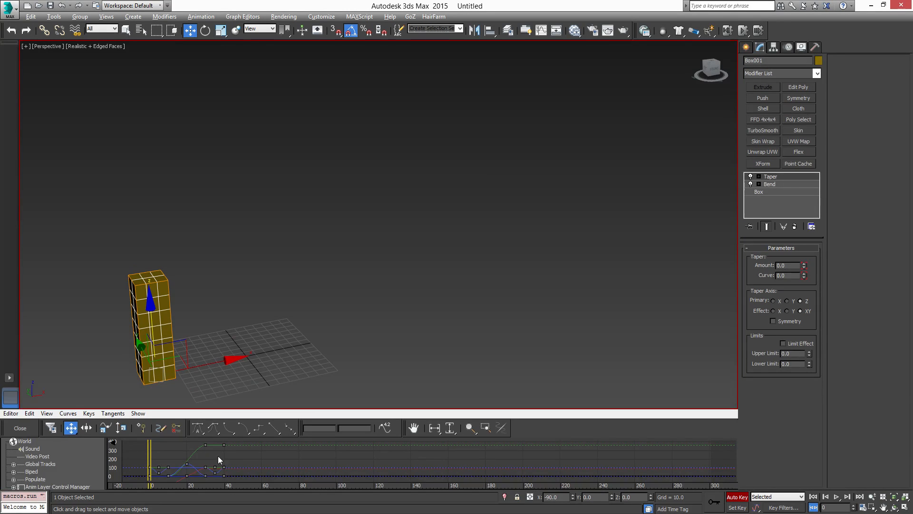
pyautogui.moveTo(274, 448); pyautogui.dragTo(180, 481)
pyautogui.click(20, 428)
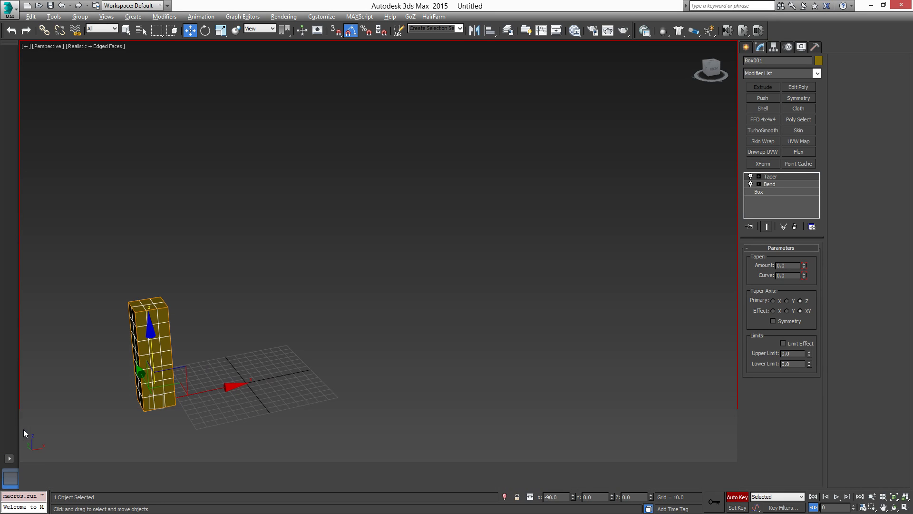
pyautogui.click(277, 295)
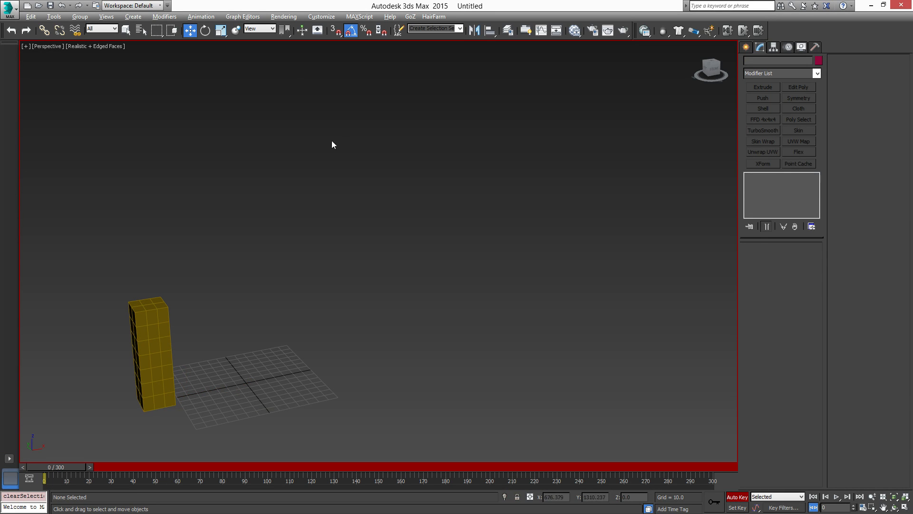
# Select the box and open the Track View Curve Editor to show its transform tracks.
pyautogui.click(160, 315)
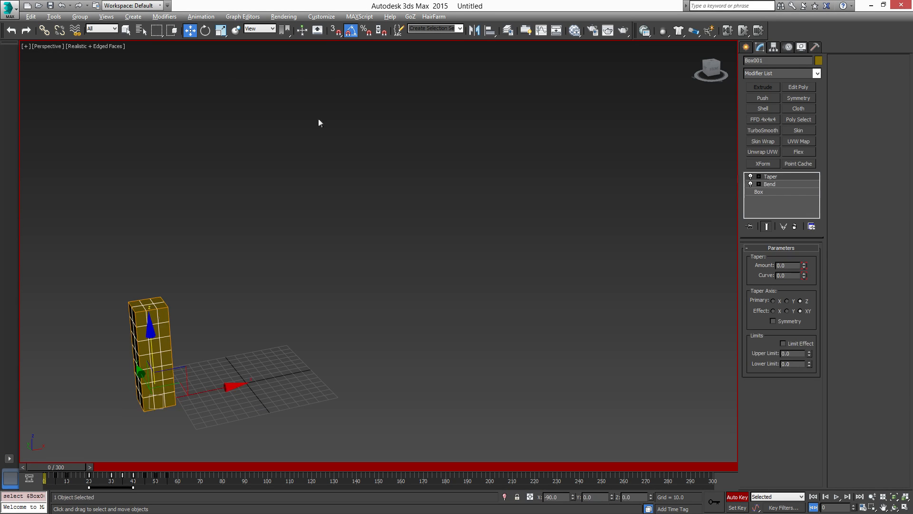
pyautogui.click(321, 16)
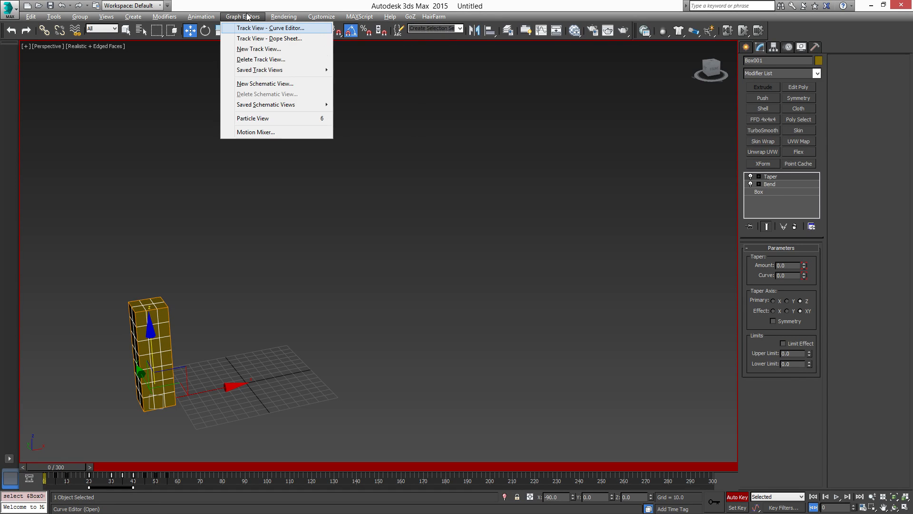
pyautogui.click(243, 30)
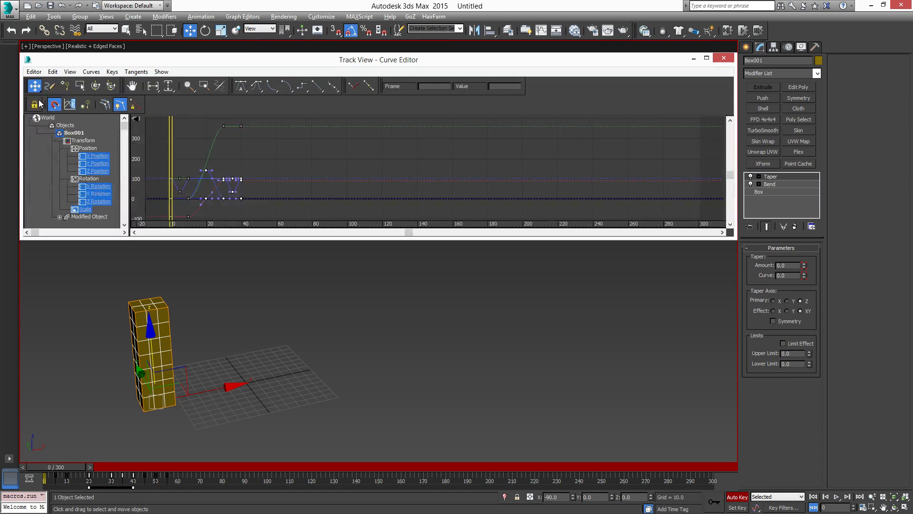
# Set the selected transform tracks' out-of-range type after the last key to Cycle, play the animation and return to frame 0.
pyautogui.click(50, 73)
pyautogui.moveTo(52, 124)
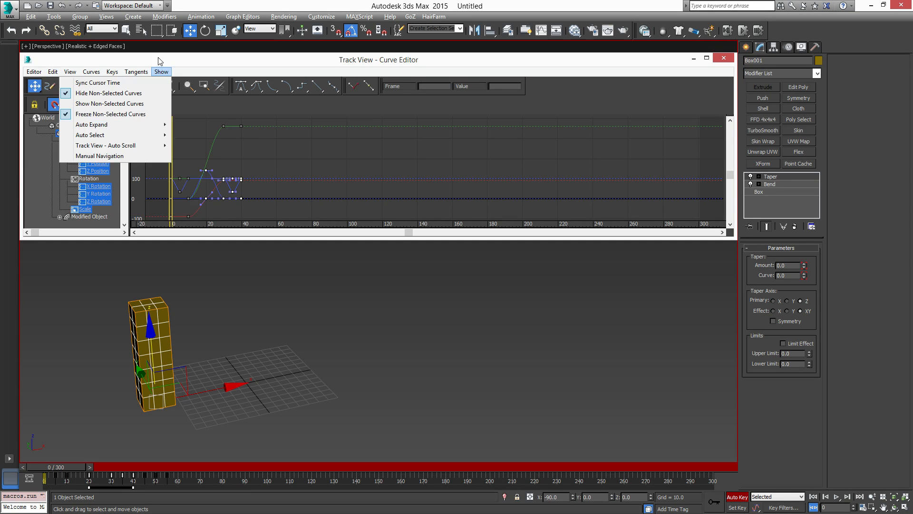
pyautogui.moveTo(50, 74)
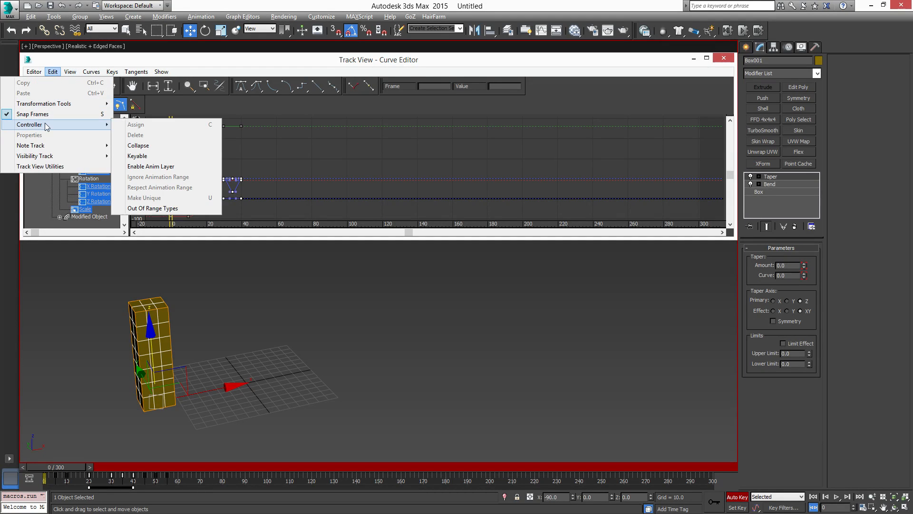
pyautogui.click(172, 209)
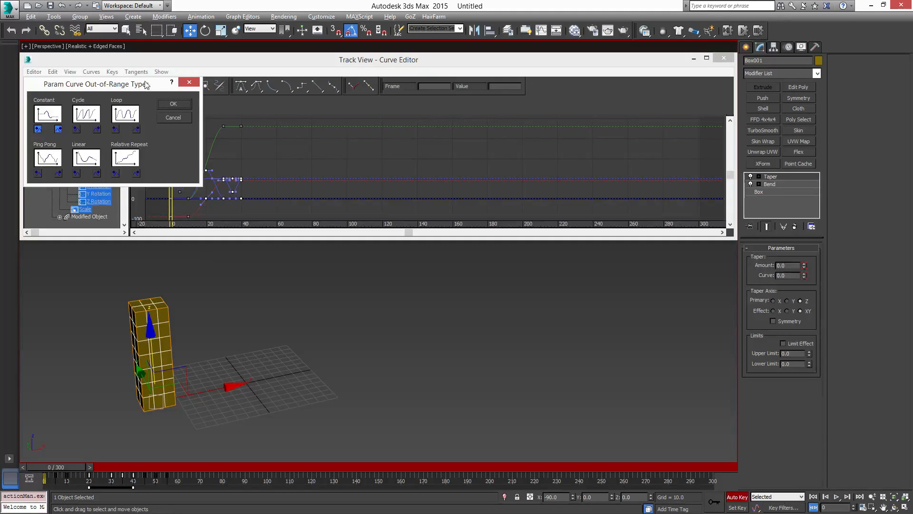
pyautogui.moveTo(146, 85); pyautogui.dragTo(348, 268)
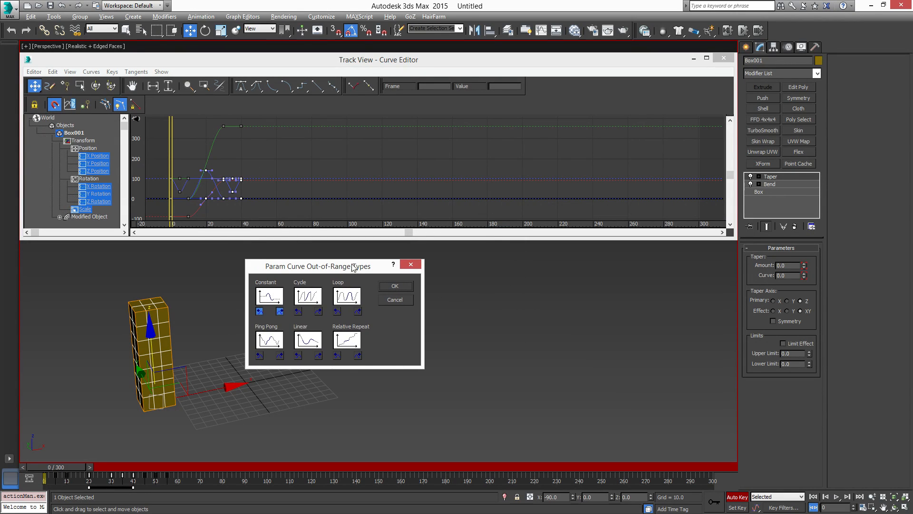
pyautogui.moveTo(361, 267); pyautogui.dragTo(446, 220)
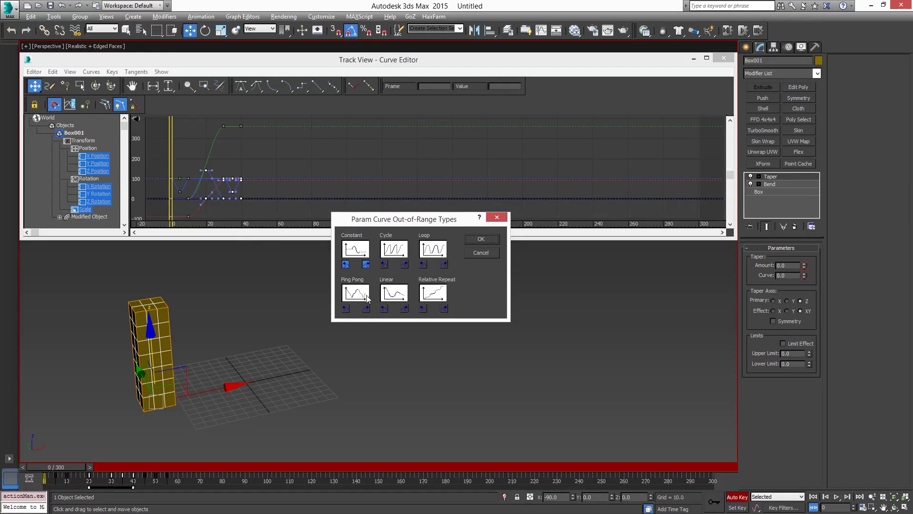
pyautogui.click(404, 264)
pyautogui.click(483, 240)
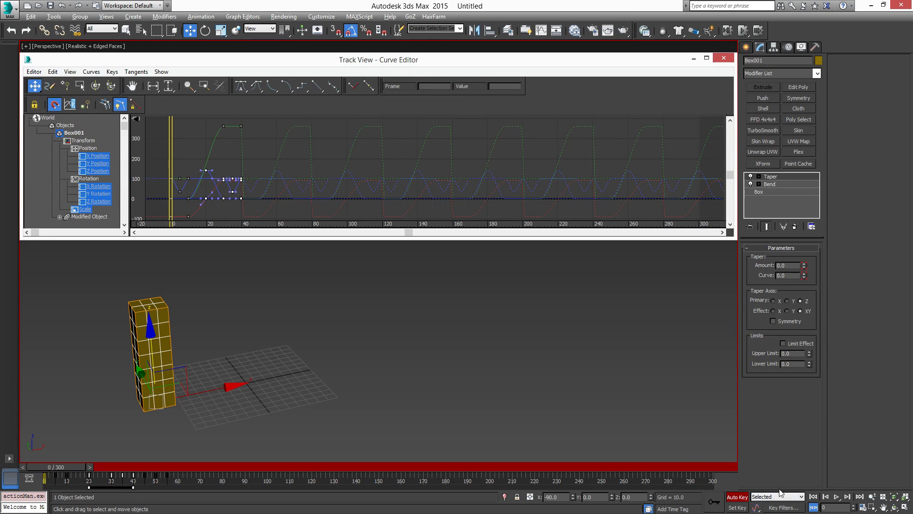
pyautogui.click(837, 496)
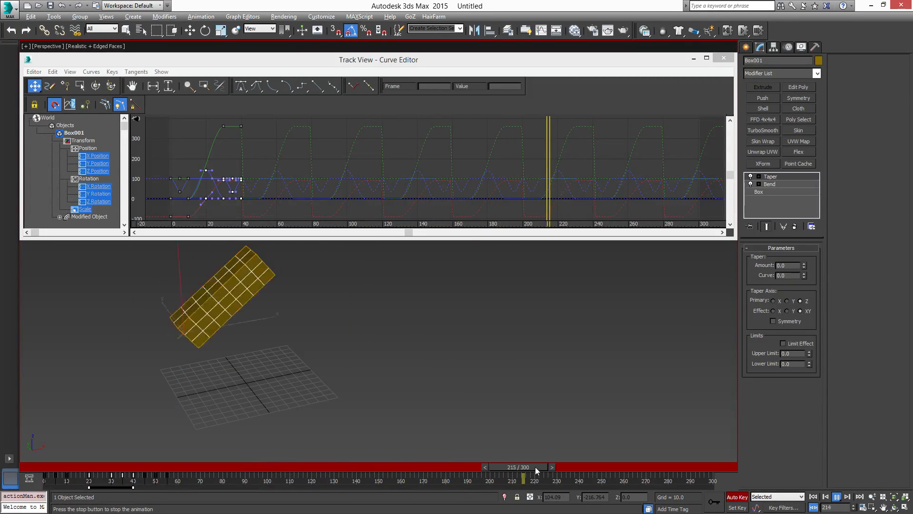
pyautogui.moveTo(517, 468); pyautogui.dragTo(2, 402)
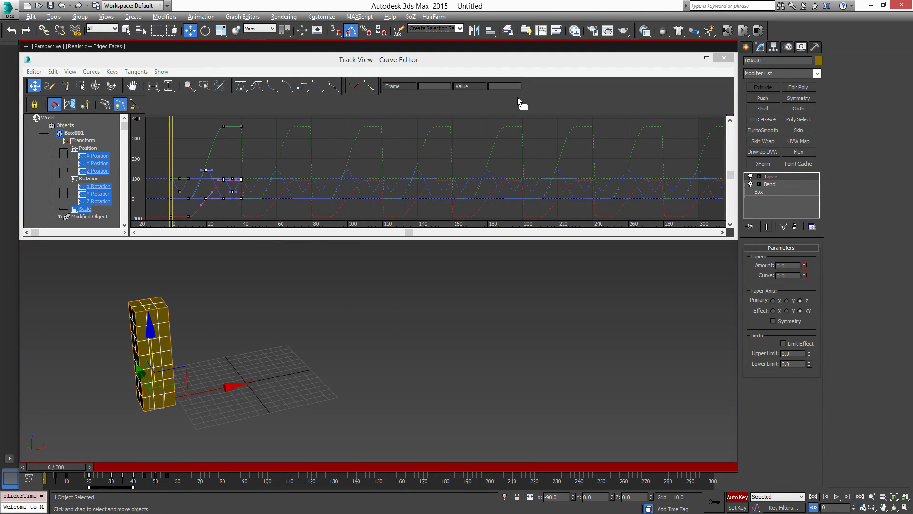
# Hide the Curve Editor's Curves : Track View toolbar and restore it.
pyautogui.rightClick(581, 92)
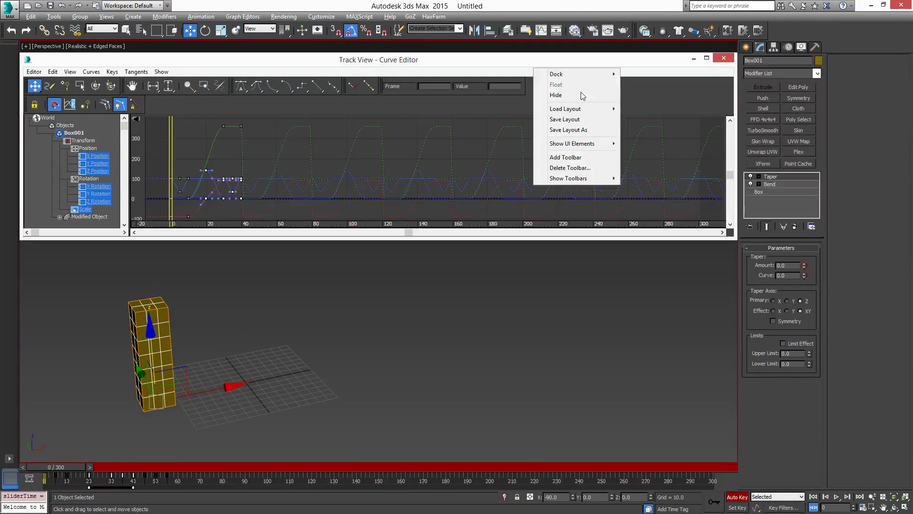
pyautogui.click(625, 92)
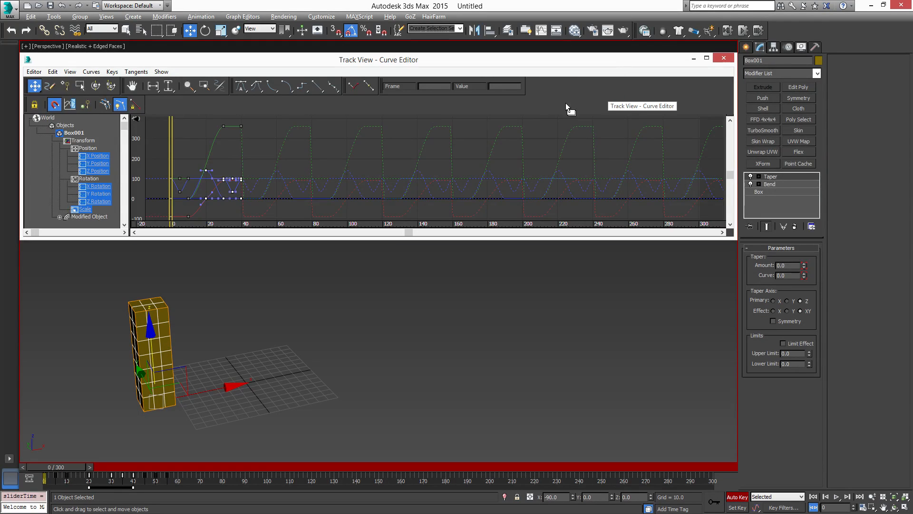
pyautogui.rightClick(590, 93)
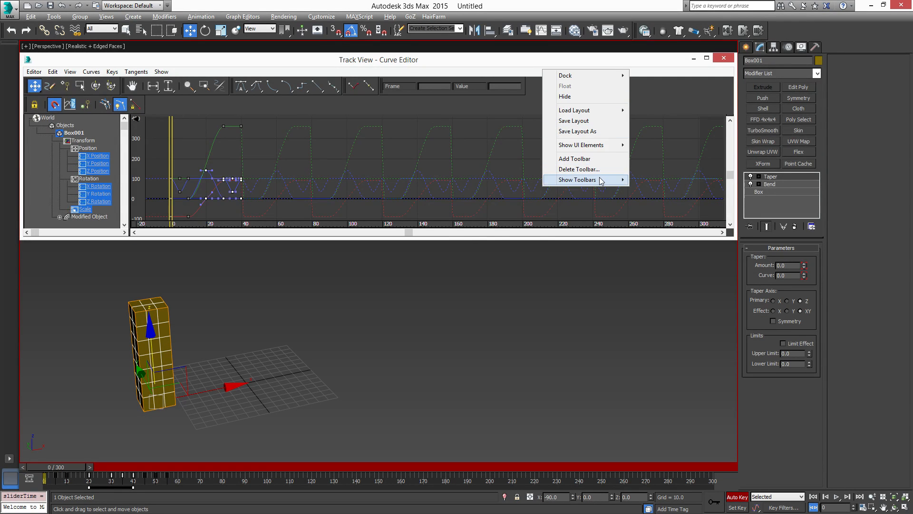
pyautogui.moveTo(601, 181)
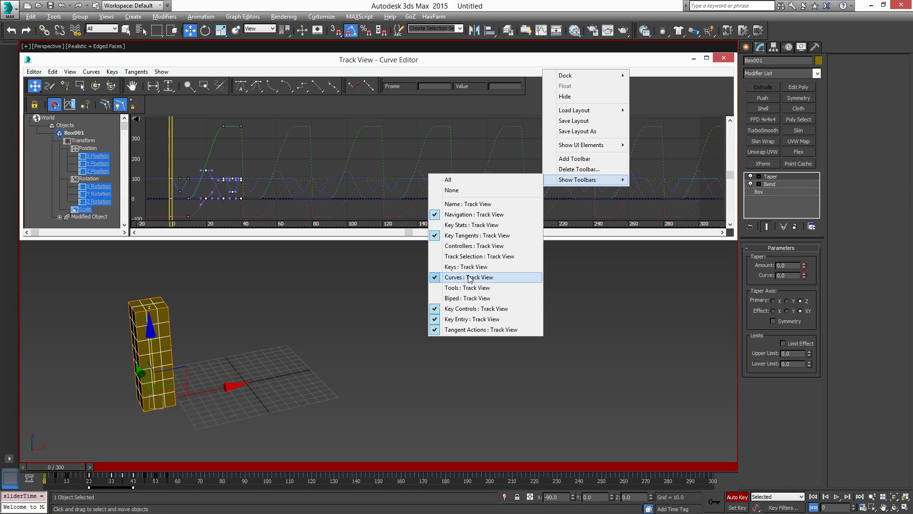
pyautogui.click(469, 277)
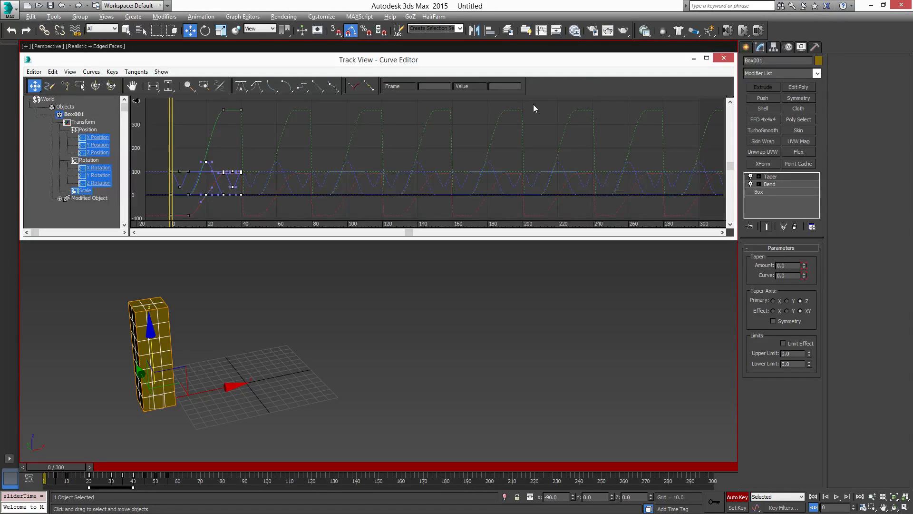
pyautogui.rightClick(549, 84)
pyautogui.moveTo(558, 167)
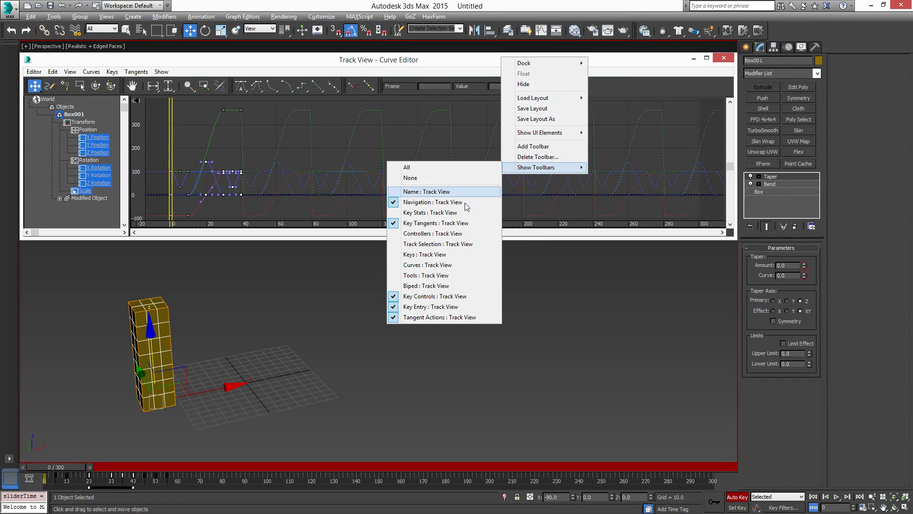
pyautogui.click(418, 275)
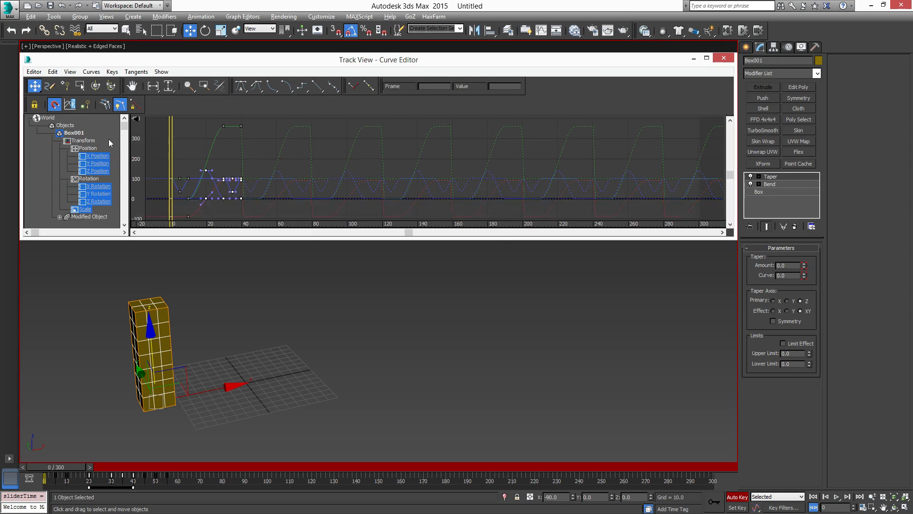
# Set the selected transform tracks' out-of-range type after the last key to Loop and play the animation.
pyautogui.click(70, 105)
pyautogui.moveTo(143, 85); pyautogui.dragTo(420, 166)
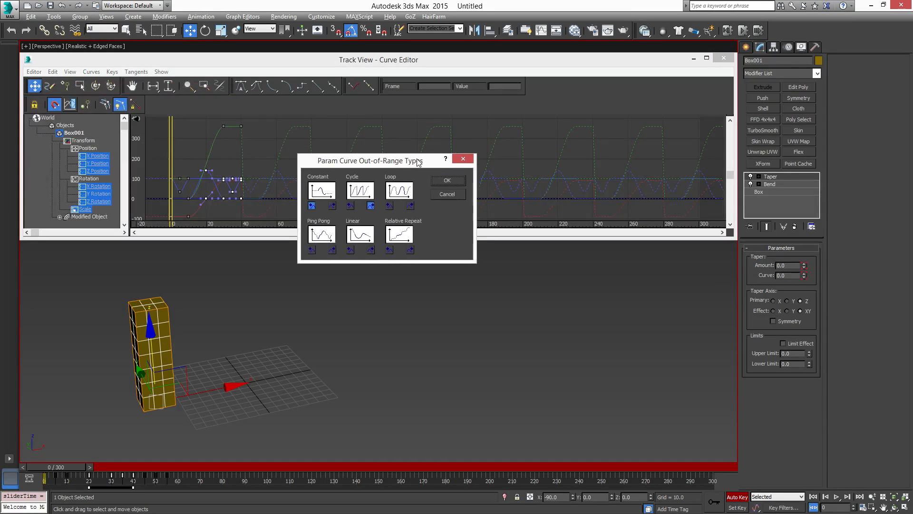
pyautogui.click(413, 210)
pyautogui.click(450, 185)
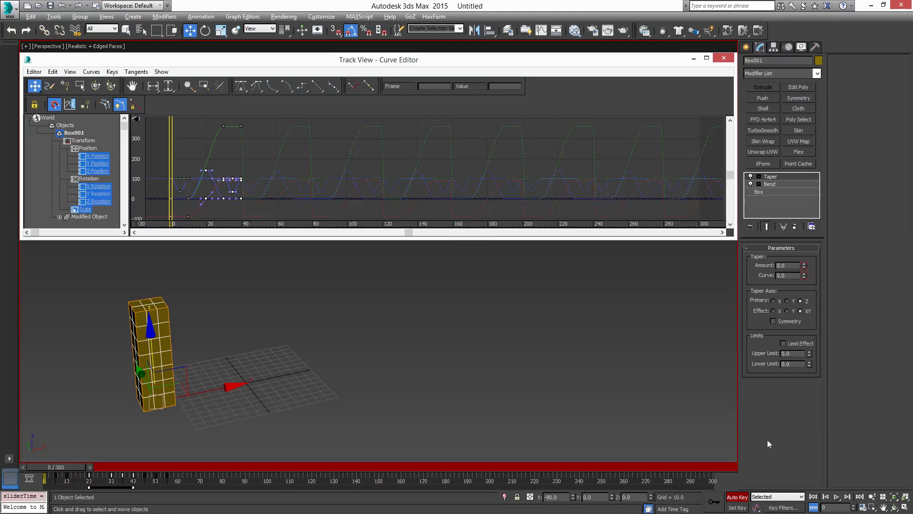
pyautogui.click(838, 497)
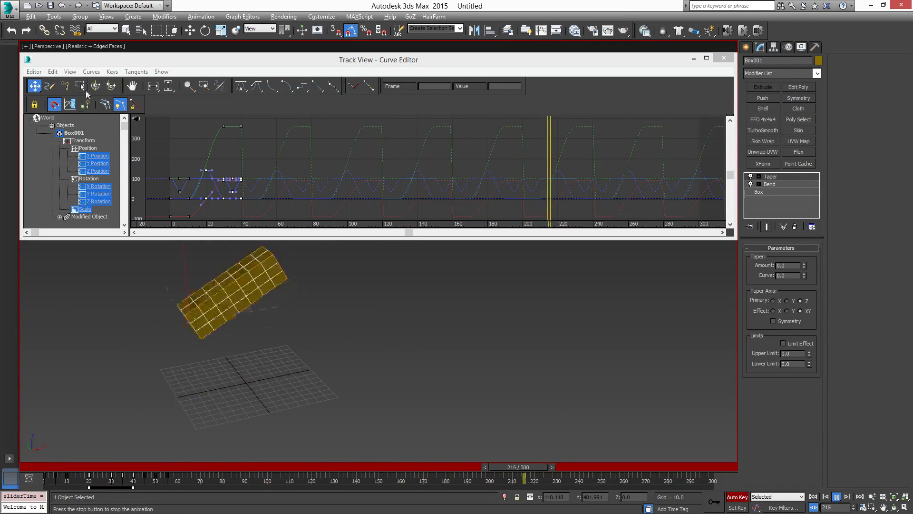
# Set the selected transform tracks' out-of-range type after the last key to Relative Repeat, watch the playback and return to frame 0.
pyautogui.click(70, 105)
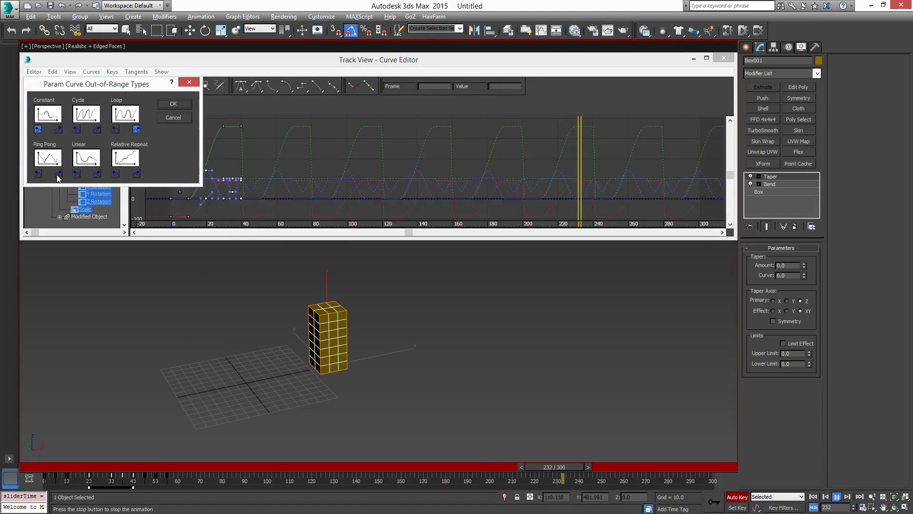
pyautogui.click(137, 174)
pyautogui.click(186, 104)
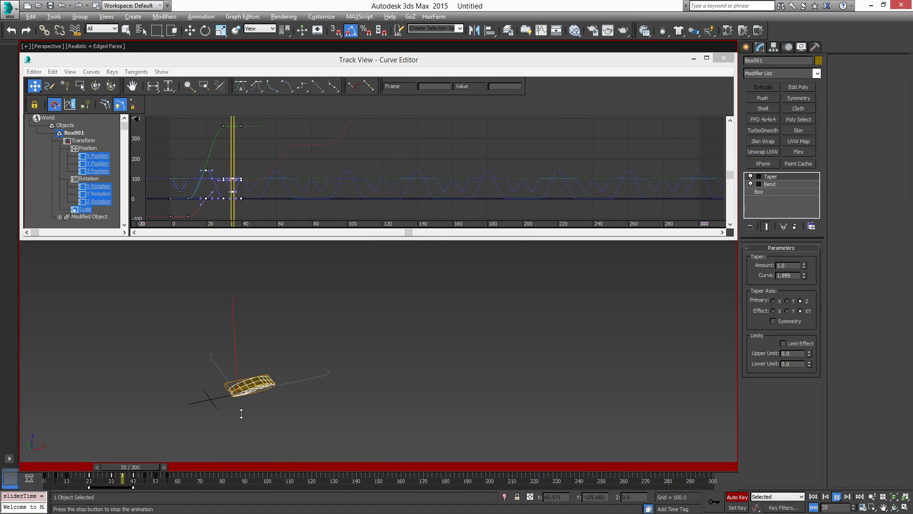
pyautogui.moveTo(210, 468); pyautogui.dragTo(41, 381)
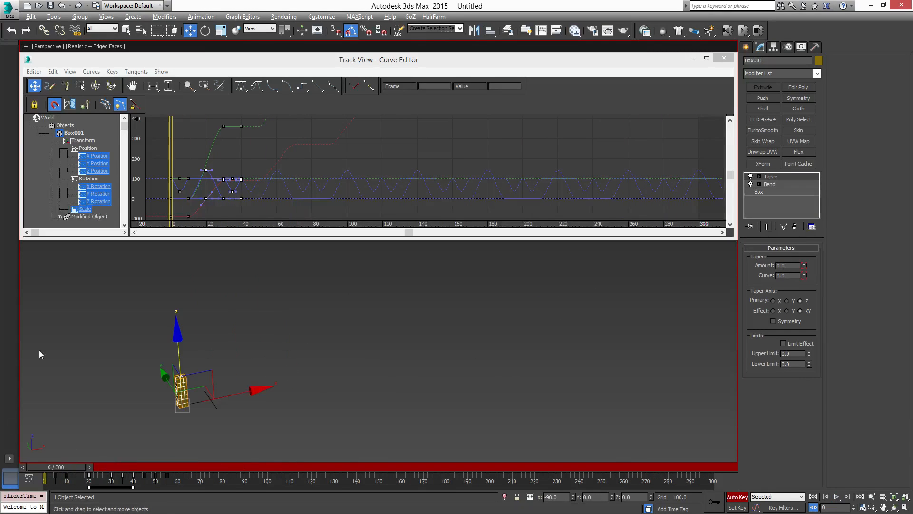
pyautogui.moveTo(188, 369); pyautogui.dragTo(301, 290, button='middle')
pyautogui.scroll(4, 311, 336)
pyautogui.moveTo(405, 326); pyautogui.dragTo(326, 420, button='middle')
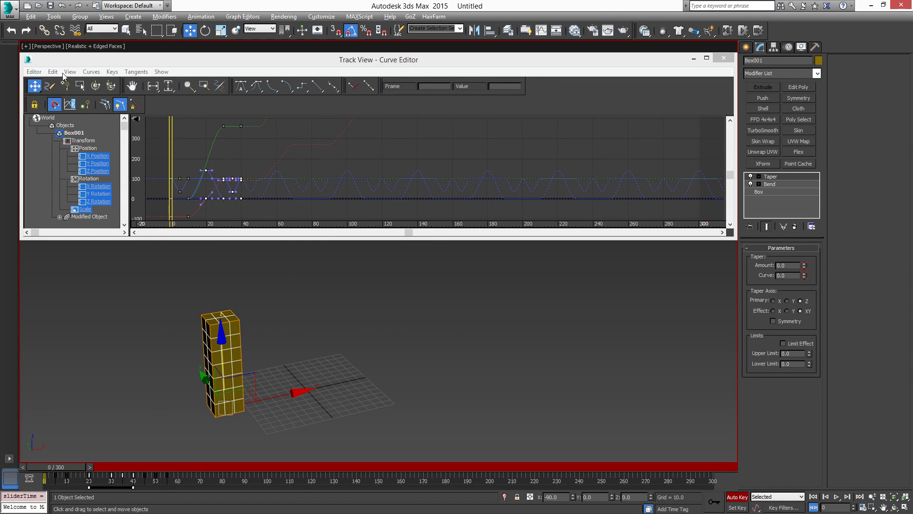
# Set the selected transform tracks' out-of-range type after the last key to Ping Pong, play the animation twice and return to frame 0.
pyautogui.click(70, 104)
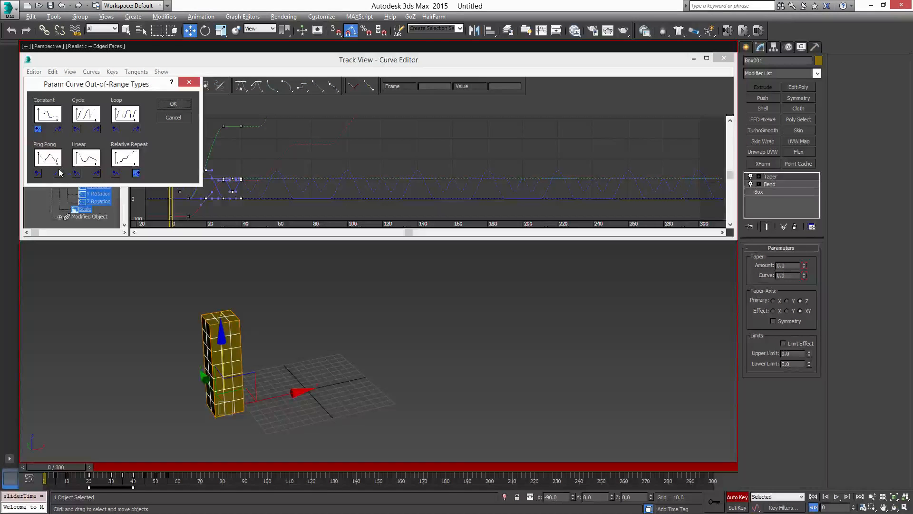
pyautogui.click(58, 174)
pyautogui.click(173, 105)
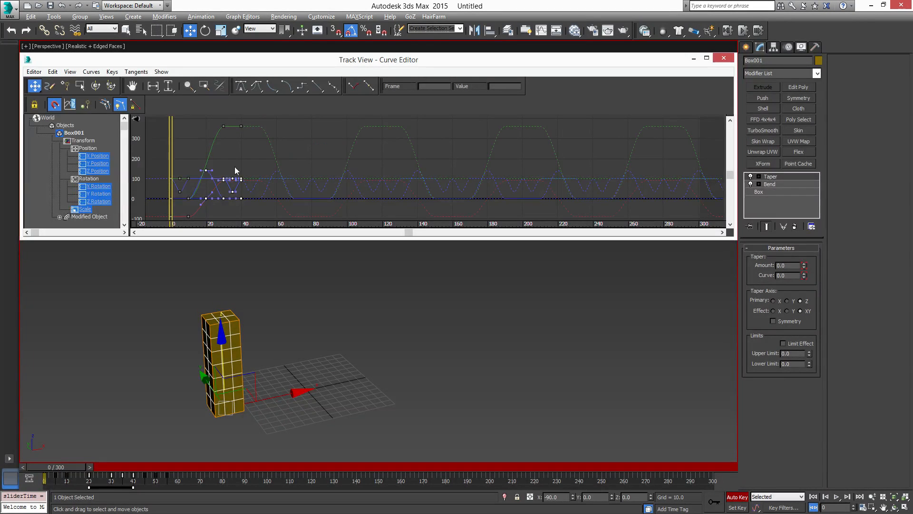
pyautogui.click(837, 497)
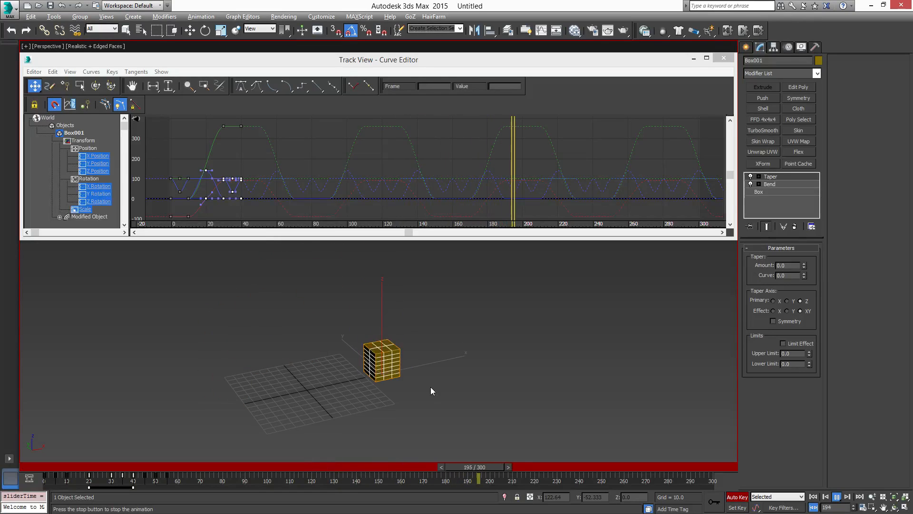
pyautogui.click(553, 466)
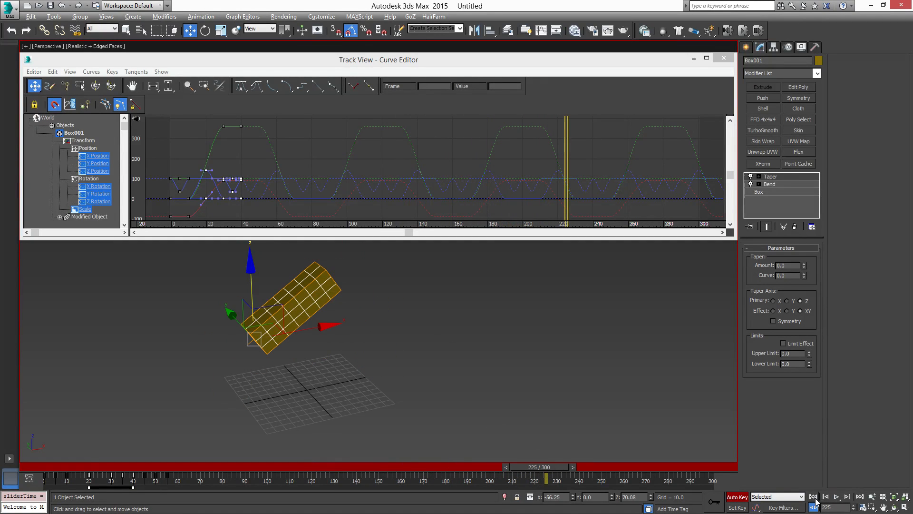
pyautogui.click(813, 497)
pyautogui.click(840, 498)
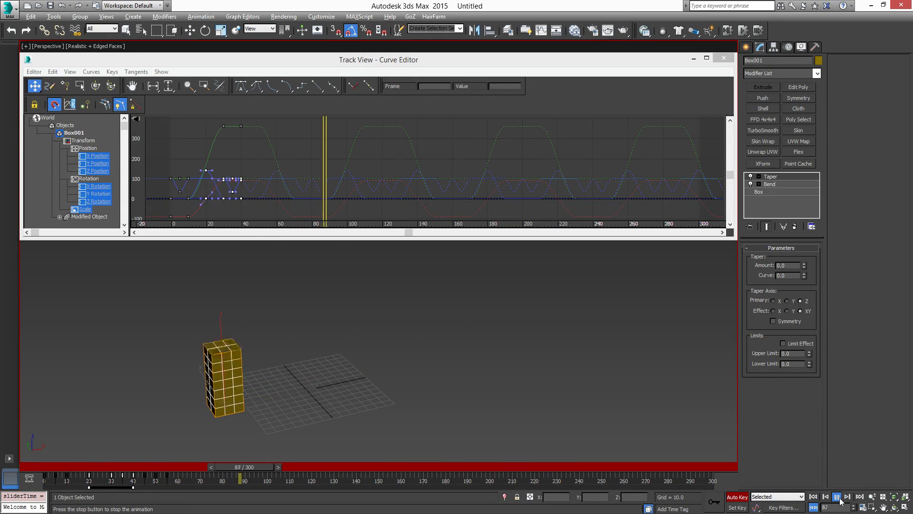
pyautogui.click(838, 497)
pyautogui.click(813, 496)
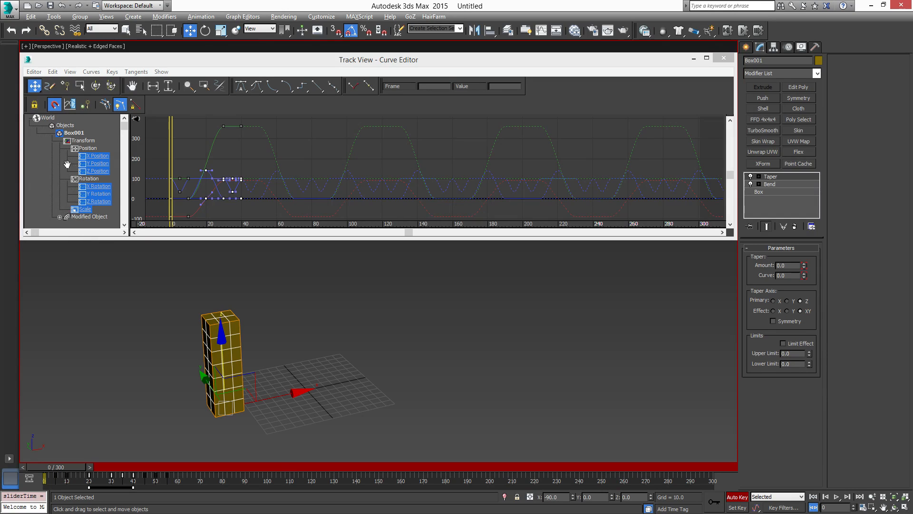
# Compare the curves shown for the box, Modified Object and Position tracks, and for the range from Position through Scale.
pyautogui.click(75, 134)
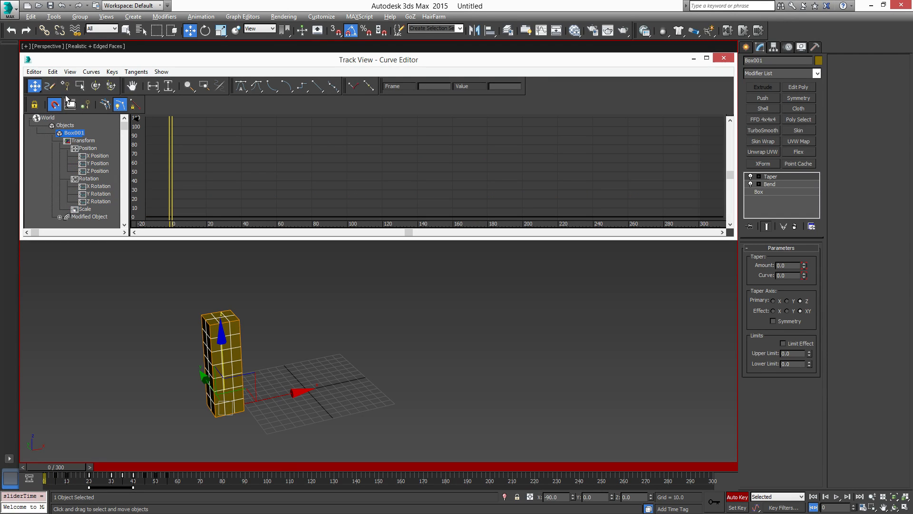
pyautogui.click(83, 141)
pyautogui.click(75, 134)
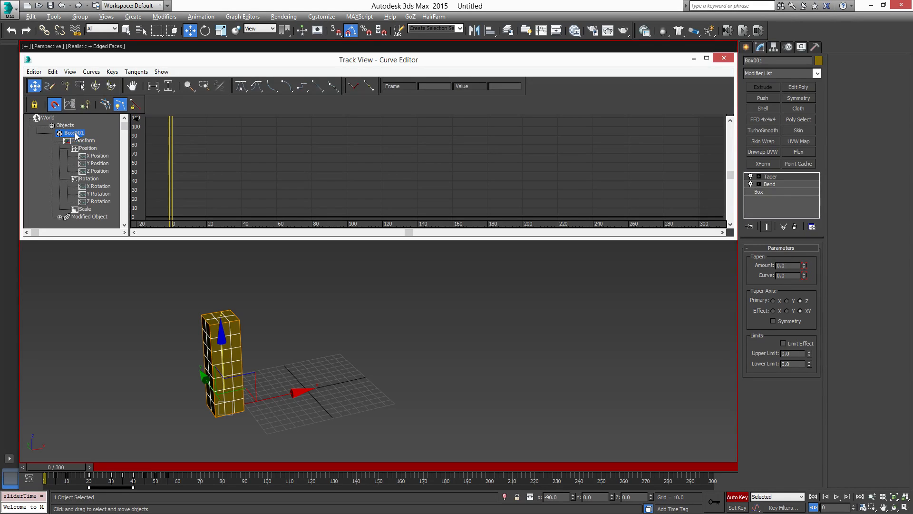
pyautogui.keyDown('shift'); pyautogui.click(91, 217); pyautogui.keyUp('shift')
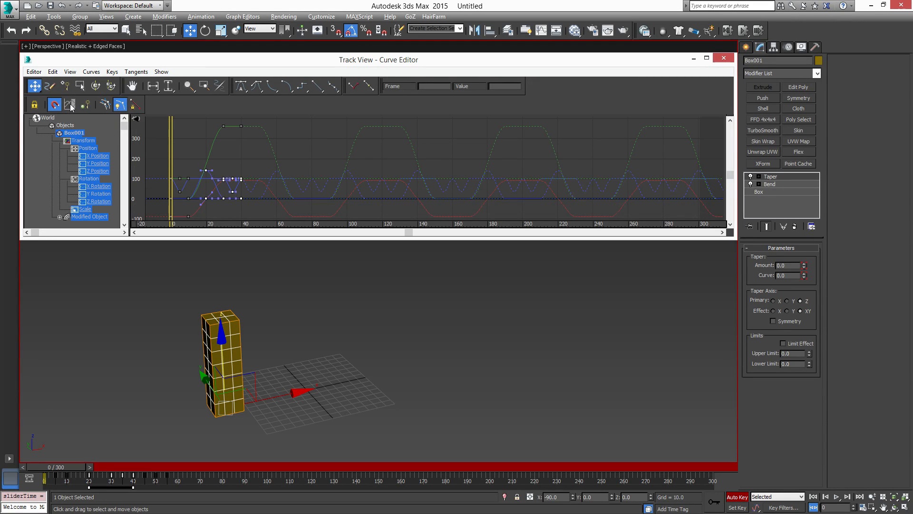
pyautogui.click(101, 216)
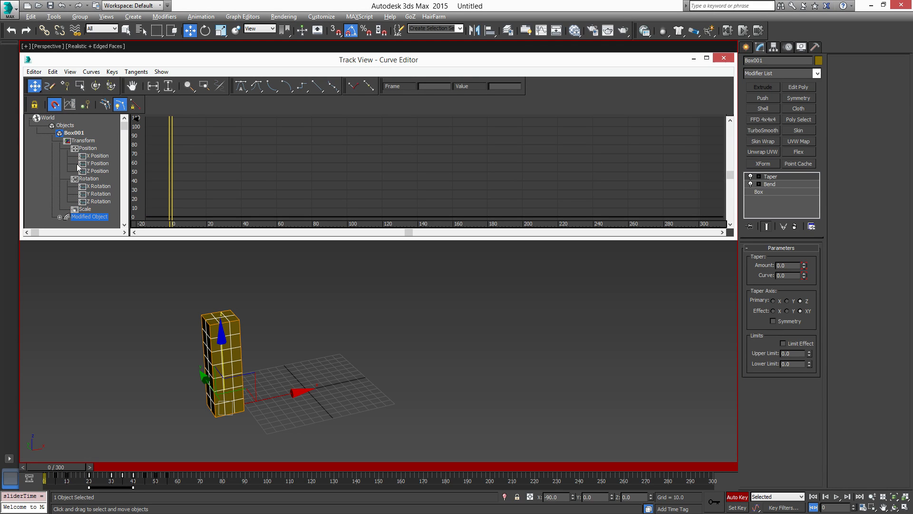
pyautogui.click(87, 148)
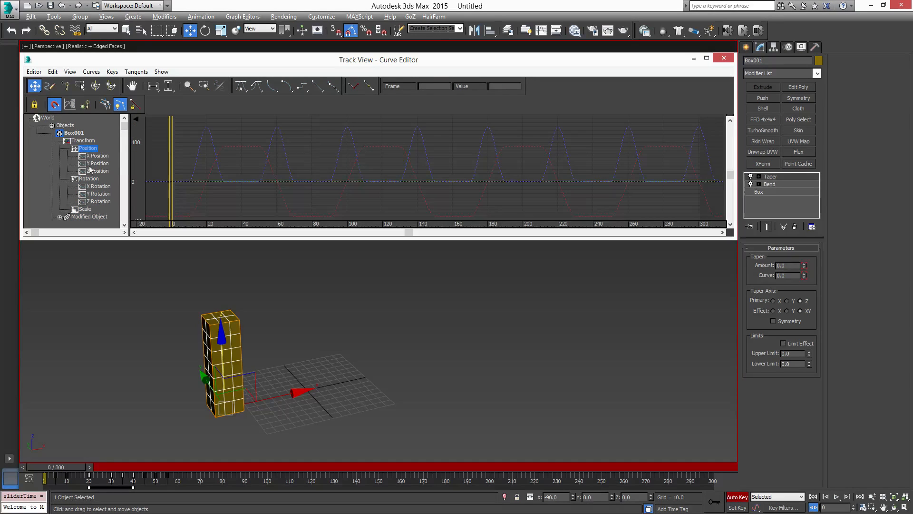
pyautogui.keyDown('shift'); pyautogui.click(89, 211); pyautogui.keyUp('shift')
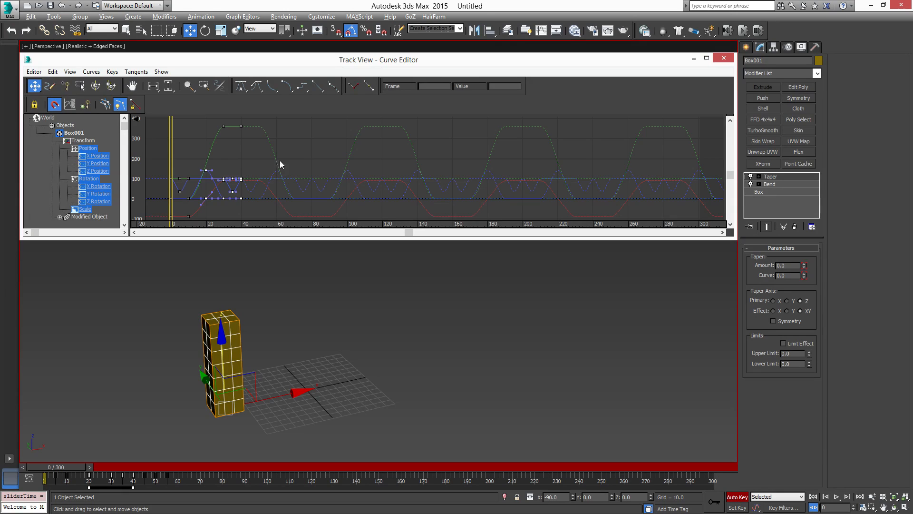
pyautogui.click(77, 137)
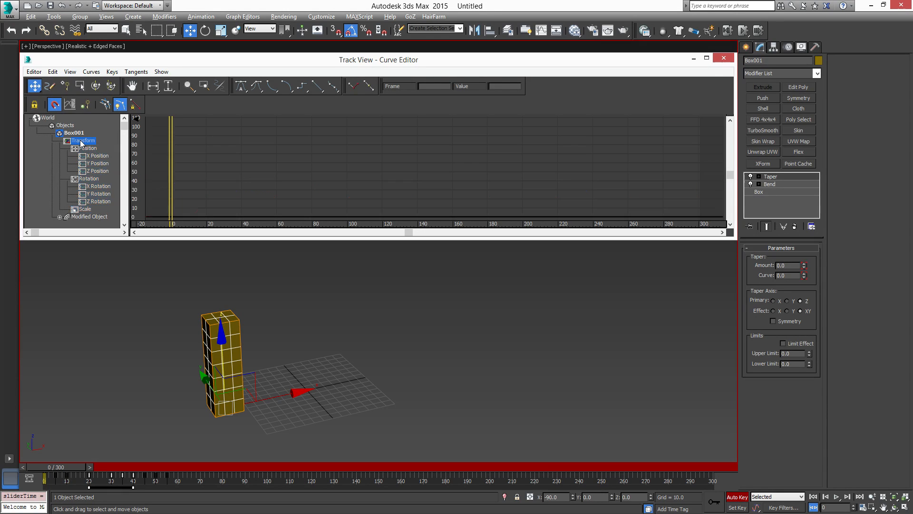
pyautogui.click(362, 332)
pyautogui.click(236, 333)
pyautogui.click(53, 72)
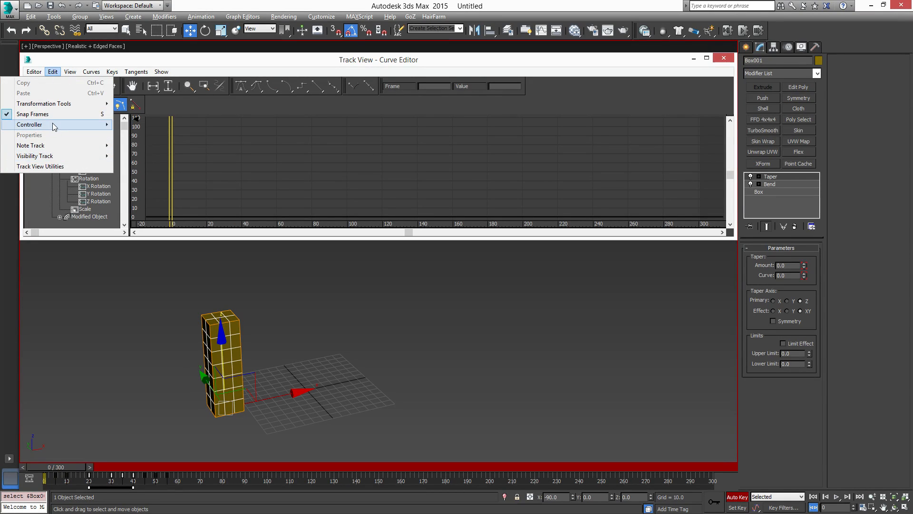
pyautogui.click(357, 305)
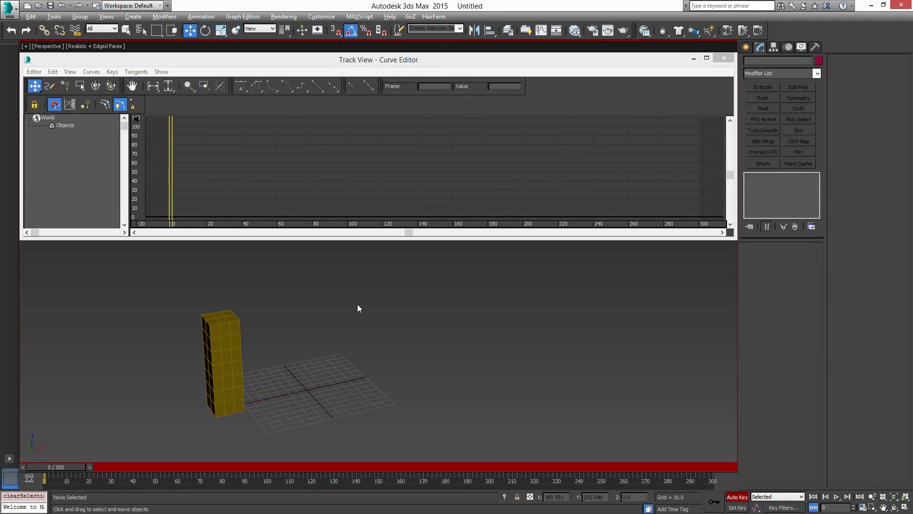
pyautogui.click(228, 355)
# Examine the box's combined curves for all tracks from Transform through Scale, with no keys selected.
pyautogui.click(88, 148)
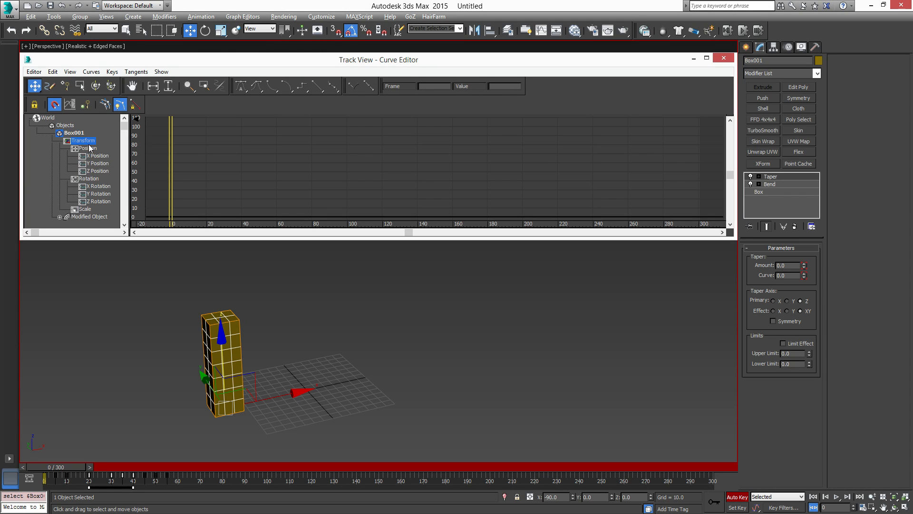
pyautogui.keyDown('shift'); pyautogui.click(91, 211); pyautogui.keyUp('shift')
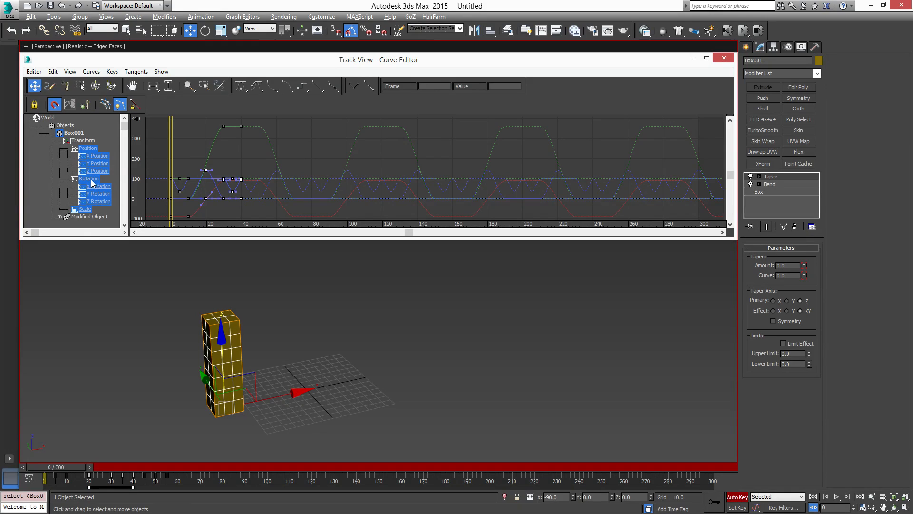
pyautogui.click(82, 140)
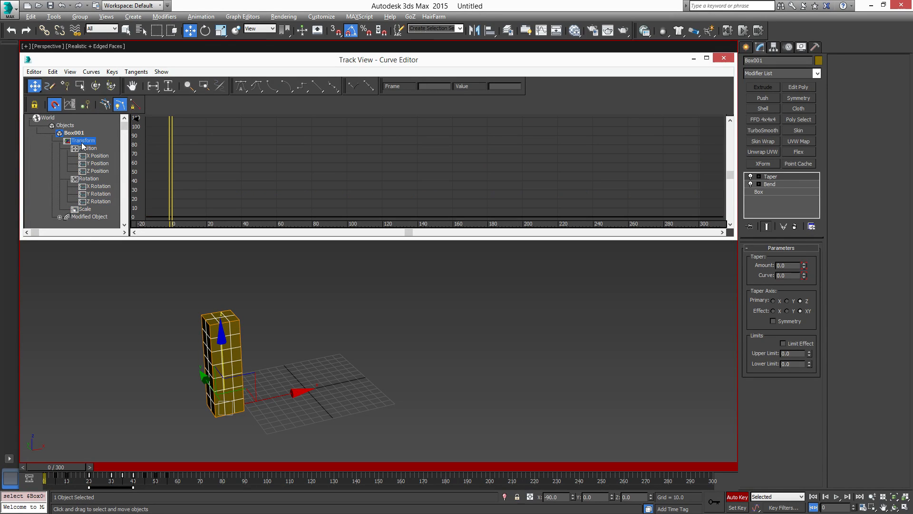
pyautogui.keyDown('shift'); pyautogui.click(91, 209); pyautogui.keyUp('shift')
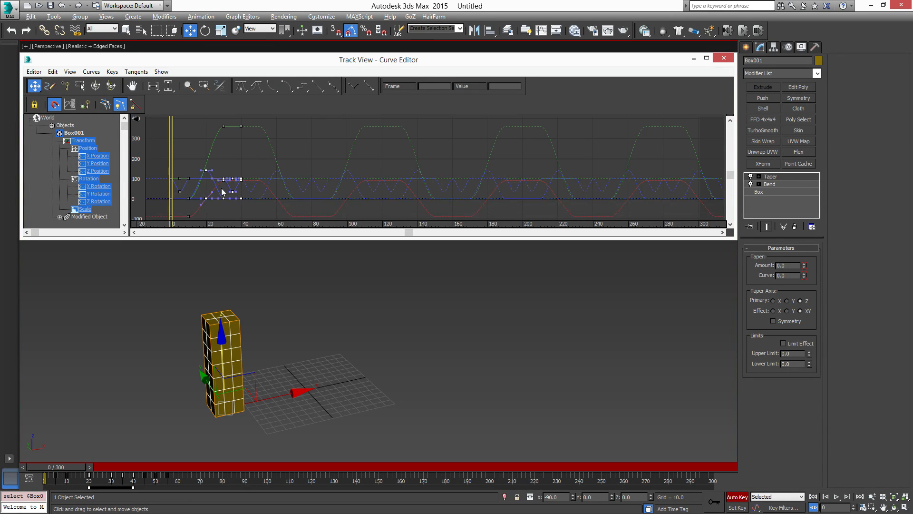
pyautogui.click(342, 156)
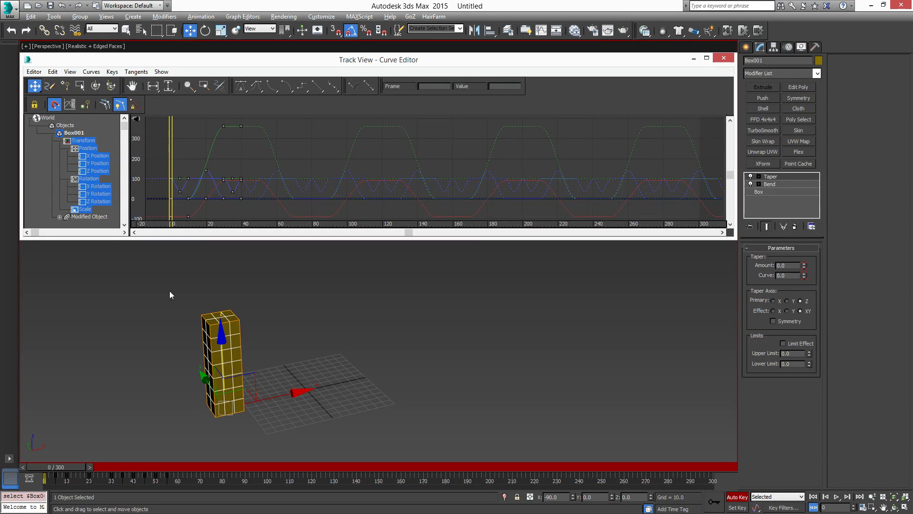
# Set only the Scale track's out-of-range type after the last key to Linear and play the animation.
pyautogui.click(95, 212)
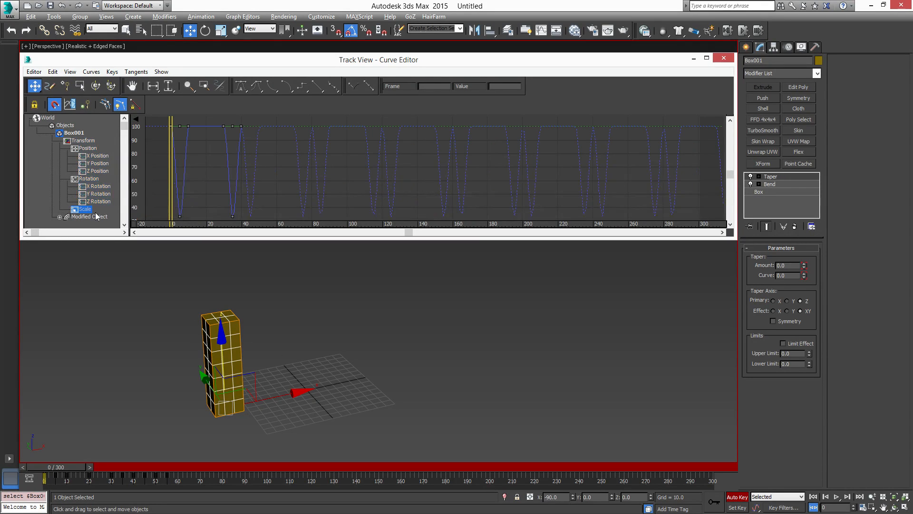
pyautogui.click(69, 104)
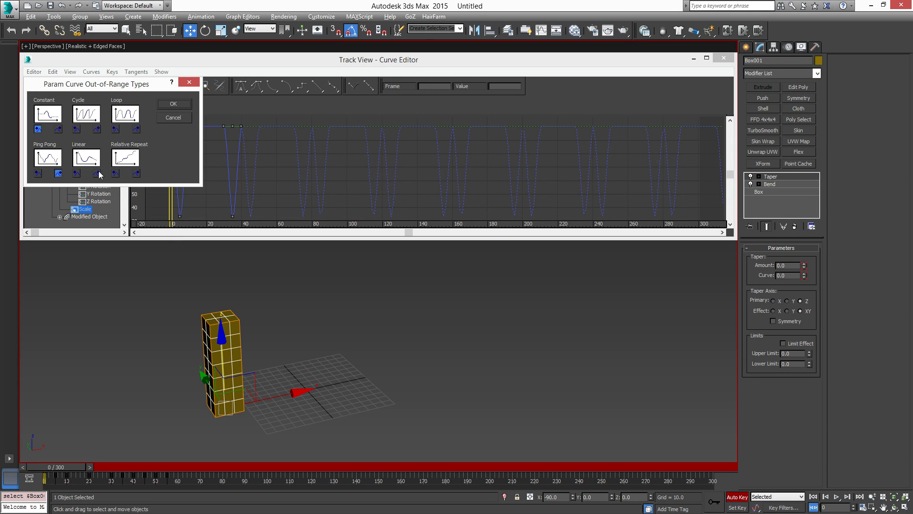
pyautogui.click(177, 103)
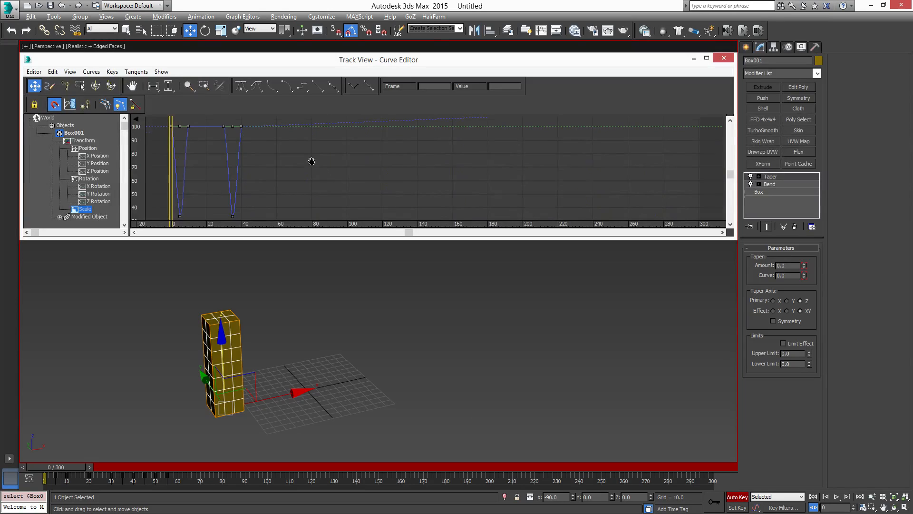
pyautogui.moveTo(311, 161); pyautogui.dragTo(314, 182, button='middle')
pyautogui.click(837, 496)
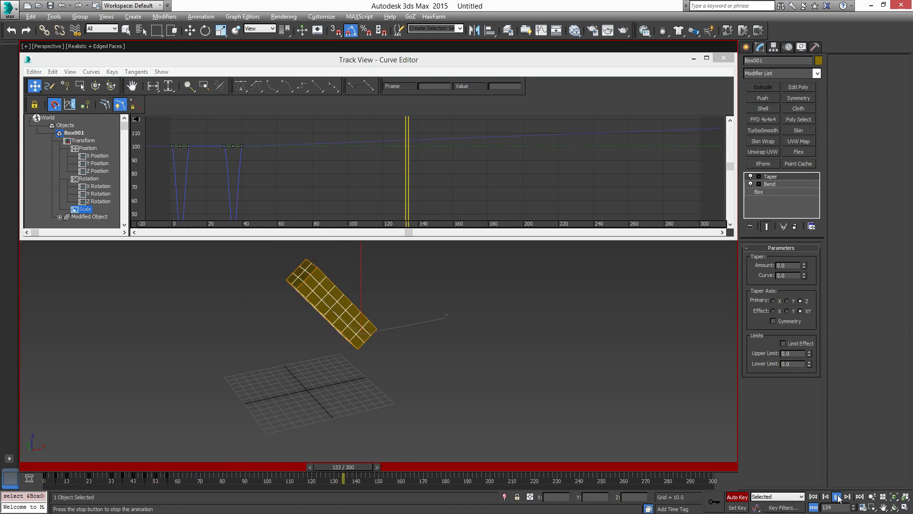
pyautogui.click(837, 496)
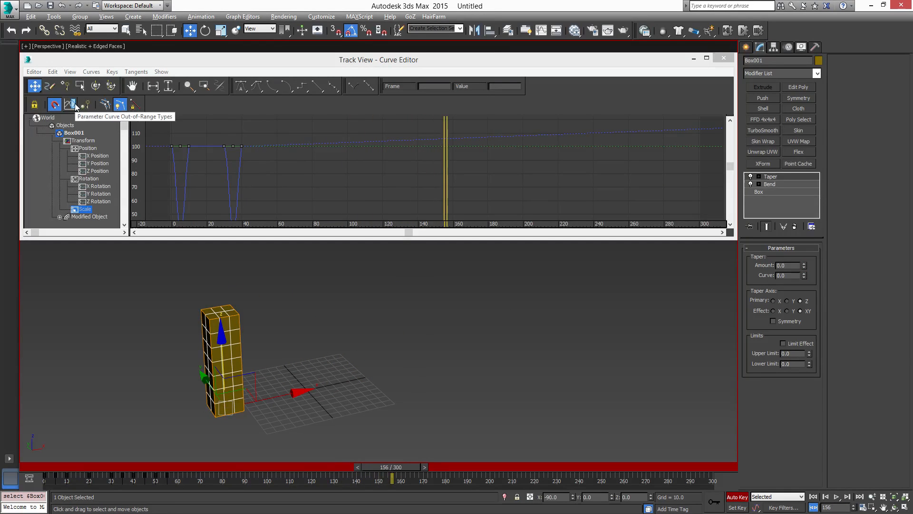
# Set the Scale track's out-of-range type after the last key to Constant and play the animation from frame 0.
pyautogui.click(91, 104)
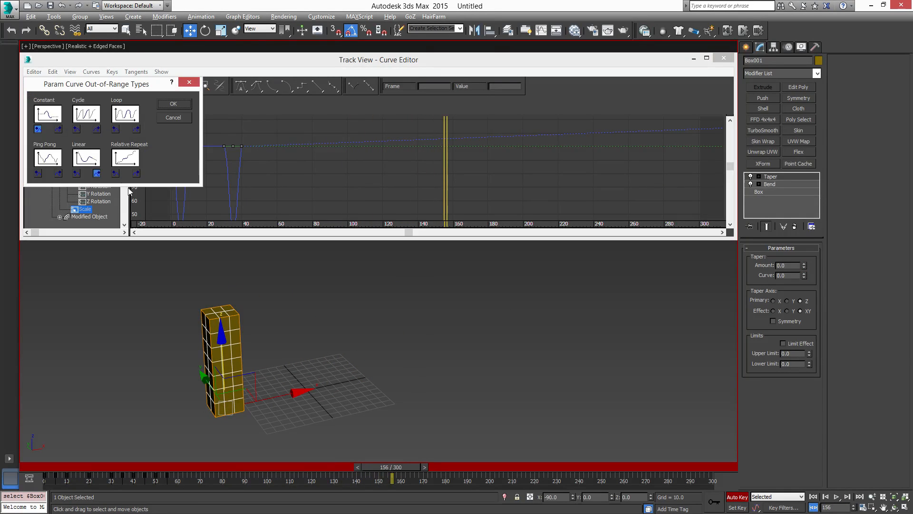
pyautogui.click(178, 114)
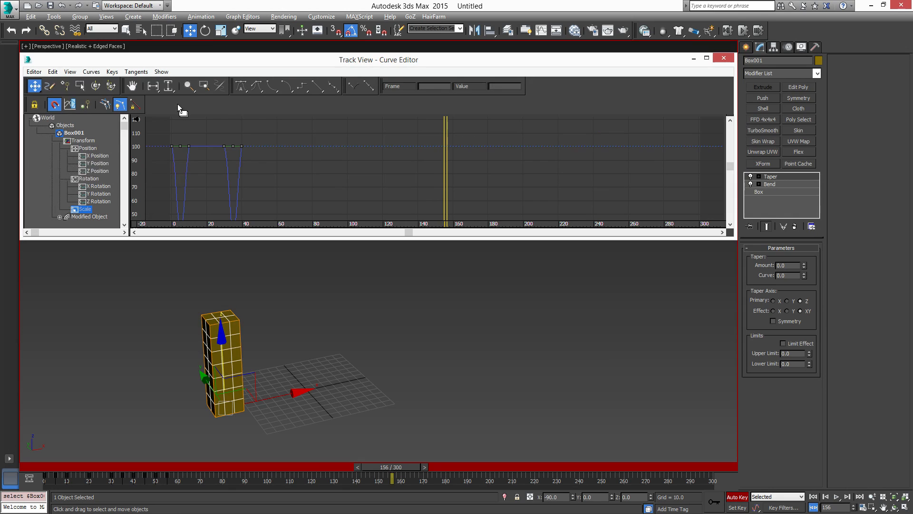
pyautogui.click(813, 496)
pyautogui.click(837, 496)
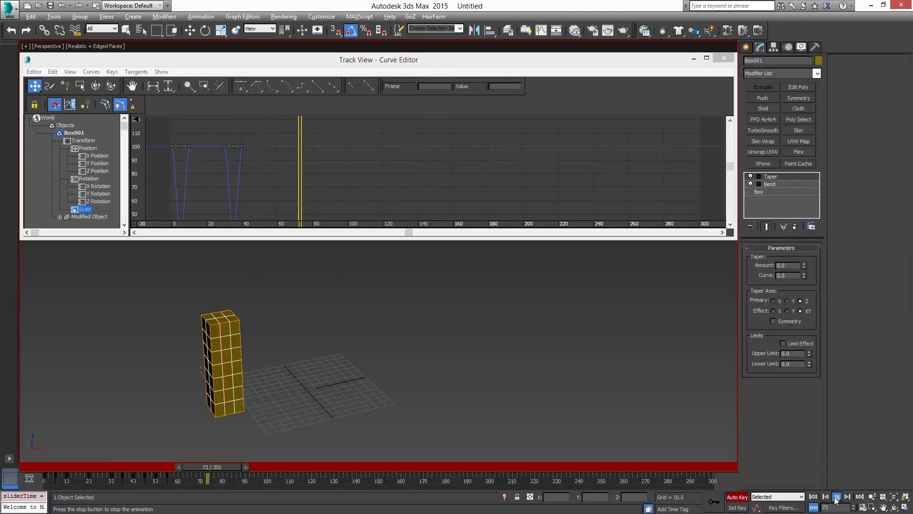
pyautogui.click(837, 496)
pyautogui.press('w')
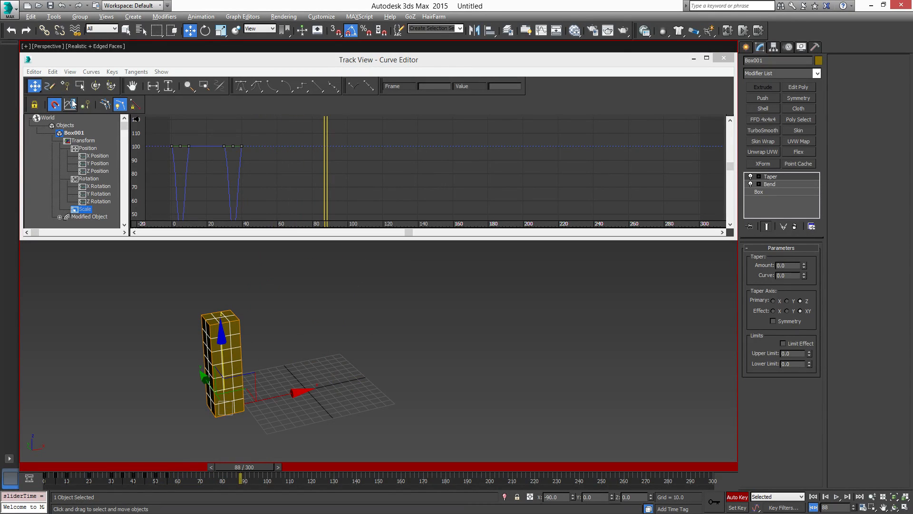
# Set the out-of-range type after the last key to Constant for the box's X, Y and Z Rotation tracks.
pyautogui.click(90, 180)
pyautogui.click(95, 187)
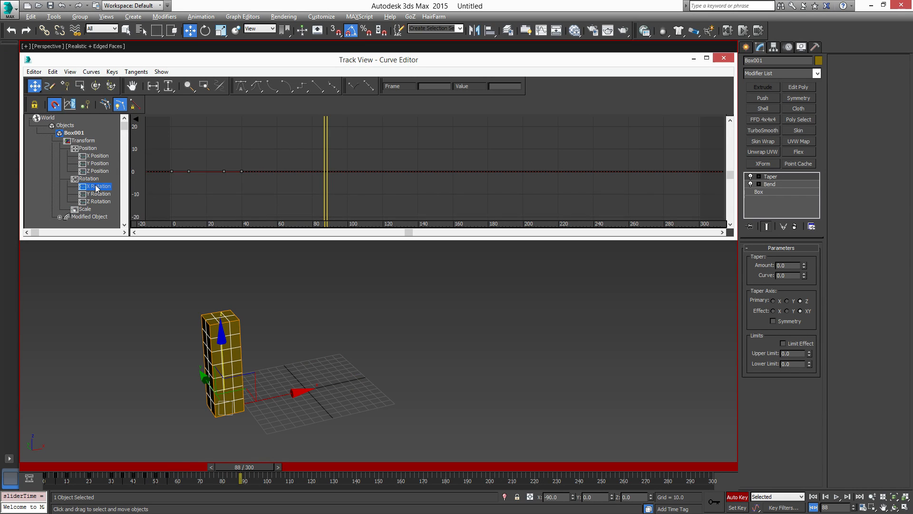
pyautogui.click(101, 202)
pyautogui.keyDown('shift'); pyautogui.click(97, 202); pyautogui.keyUp('shift')
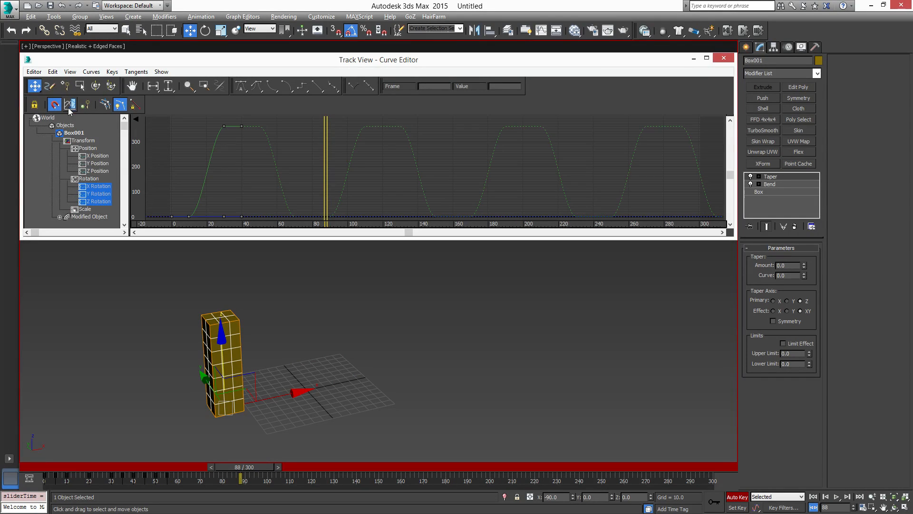
pyautogui.click(70, 104)
pyautogui.click(181, 103)
# Set the X, Y and Z Position tracks' out-of-range type after the last key to Constant and return to frame 0.
pyautogui.click(85, 149)
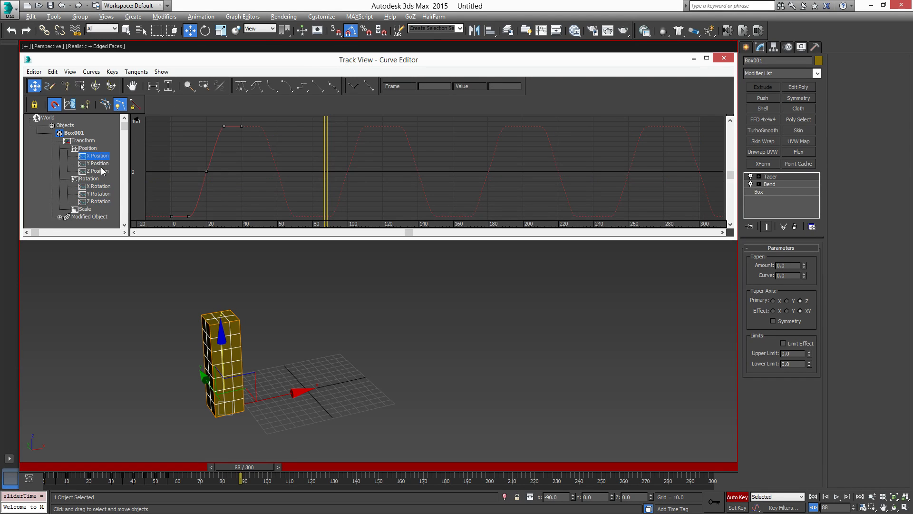
pyautogui.click(70, 105)
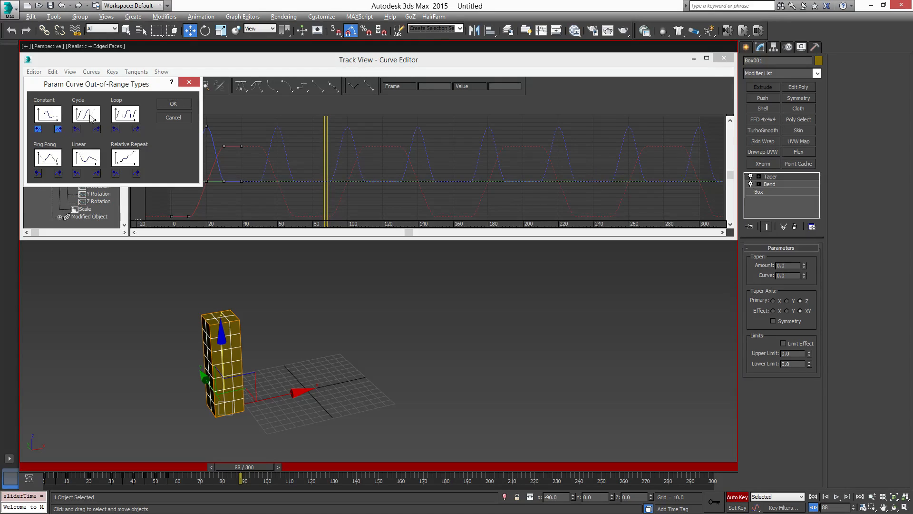
pyautogui.click(173, 104)
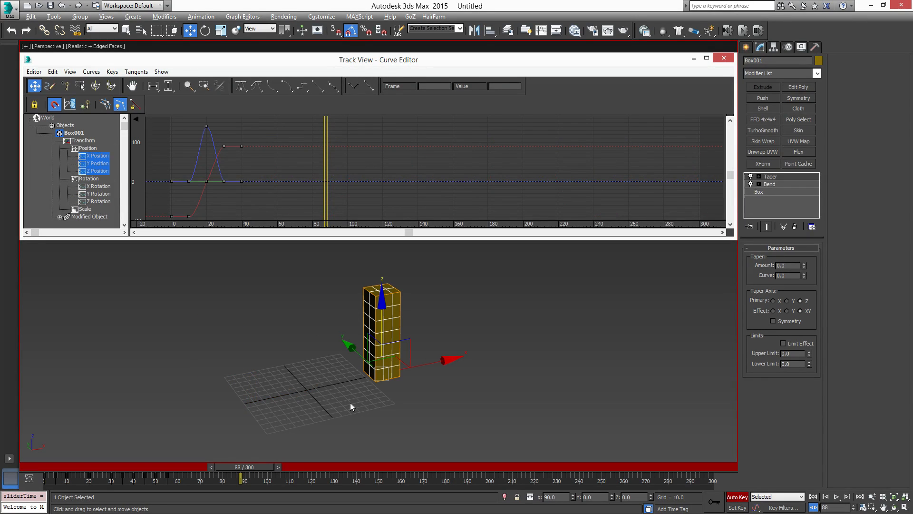
pyautogui.moveTo(274, 469); pyautogui.dragTo(29, 466)
pyautogui.press('w')
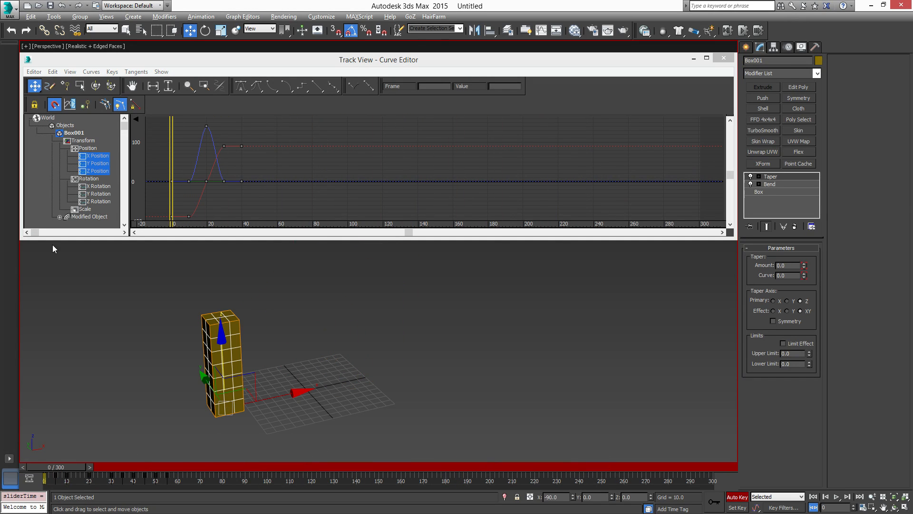
# Expand the Modified Object and Taper tracks and display the Taper modifier's Amount curve.
pyautogui.click(89, 217)
pyautogui.click(60, 216)
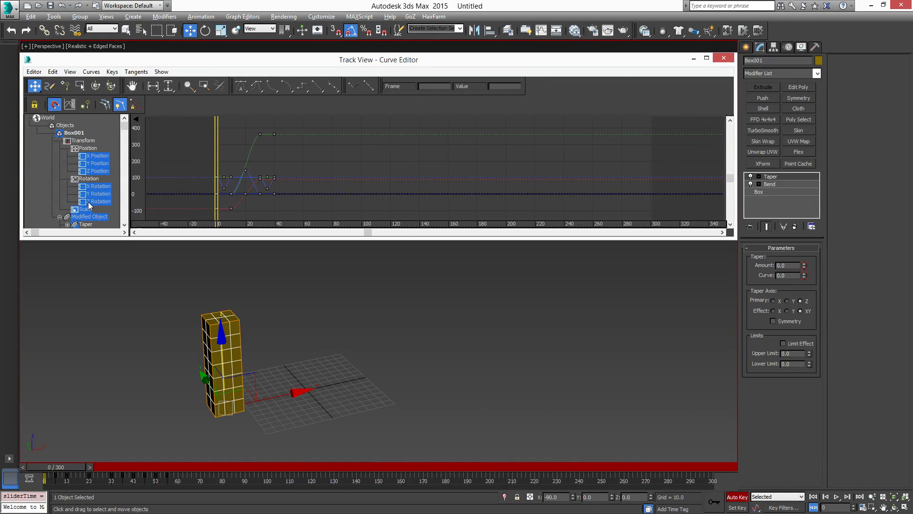
pyautogui.moveTo(58, 204); pyautogui.dragTo(58, 165)
pyautogui.scroll(-1, 59, 166)
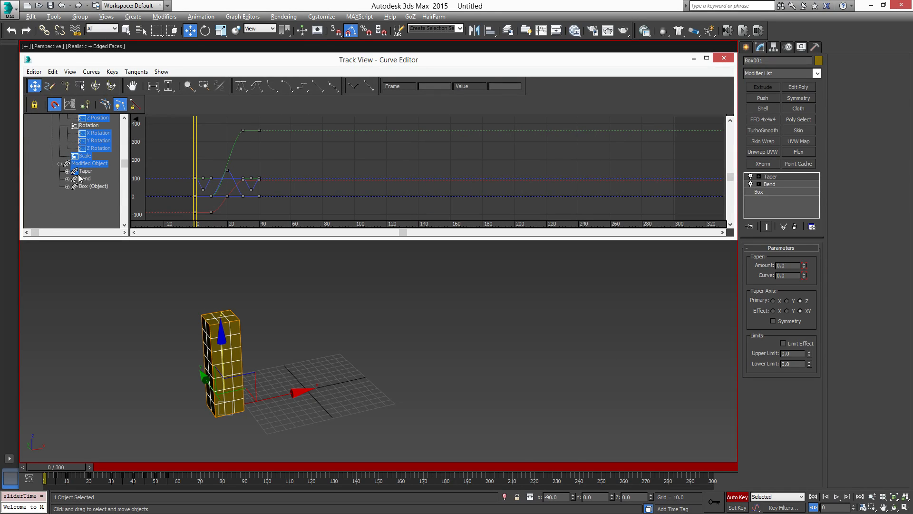
pyautogui.click(85, 172)
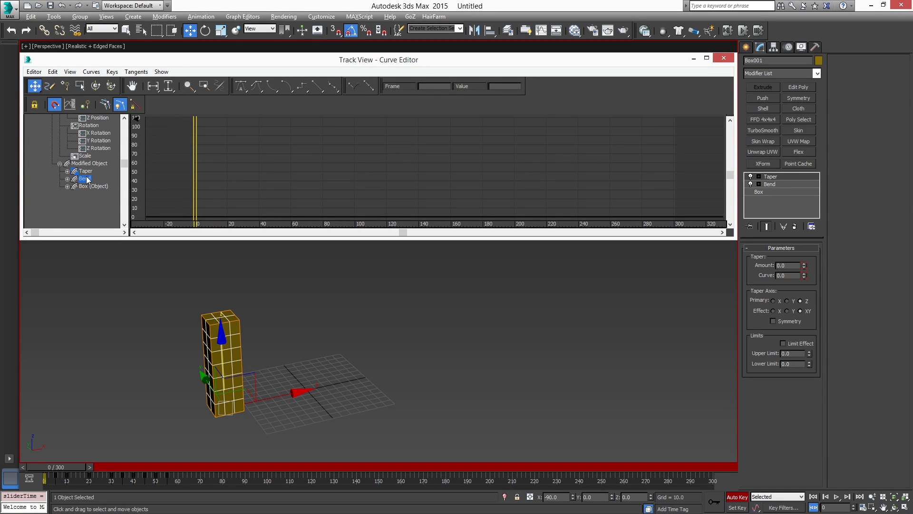
pyautogui.click(67, 171)
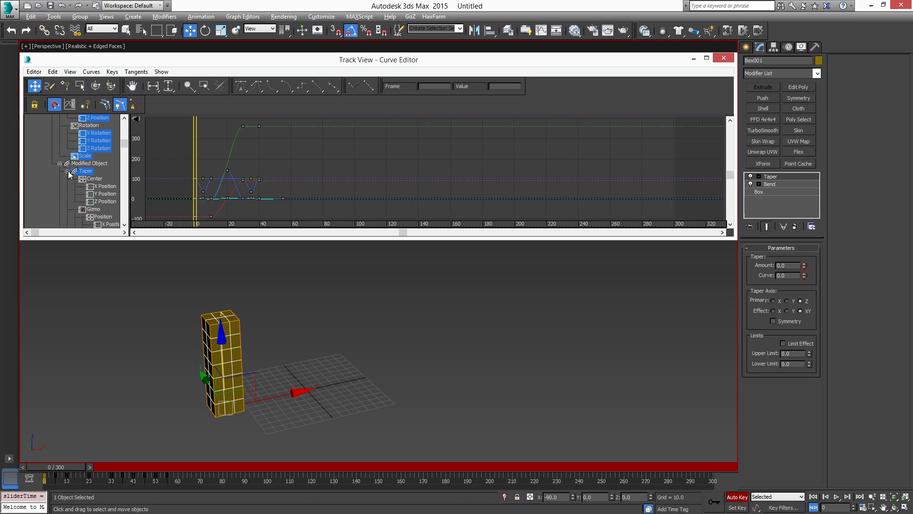
pyautogui.click(94, 179)
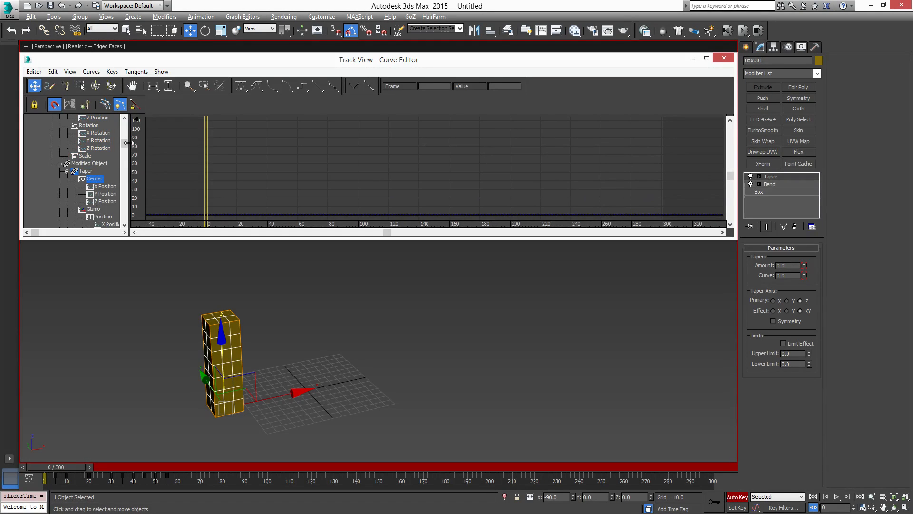
pyautogui.moveTo(128, 142); pyautogui.dragTo(131, 189)
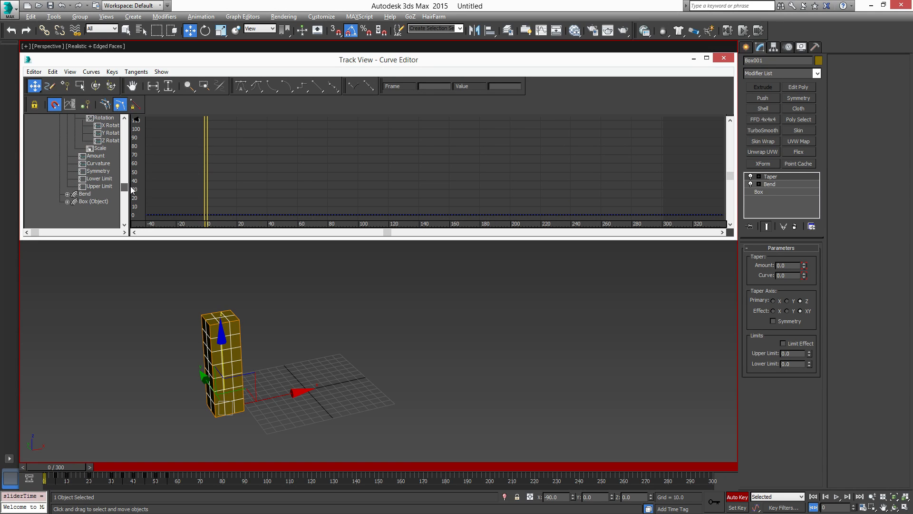
pyautogui.click(95, 156)
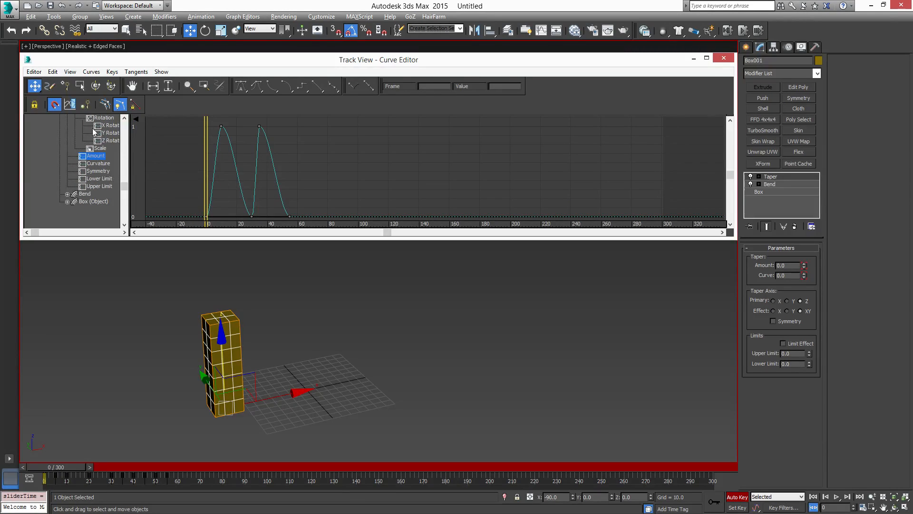
# Set the Taper Amount track's out-of-range type after the last key to Ping Pong and play the animation, ending at frame 150.
pyautogui.click(70, 105)
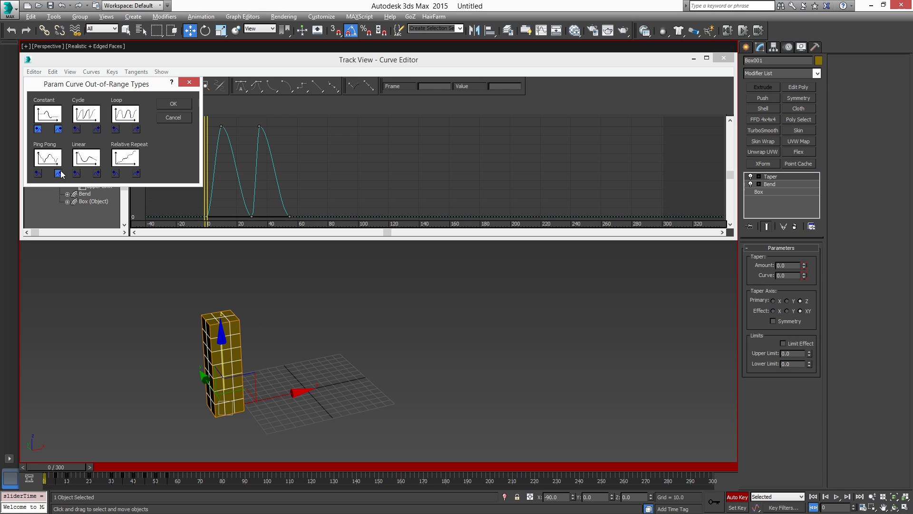
pyautogui.click(174, 104)
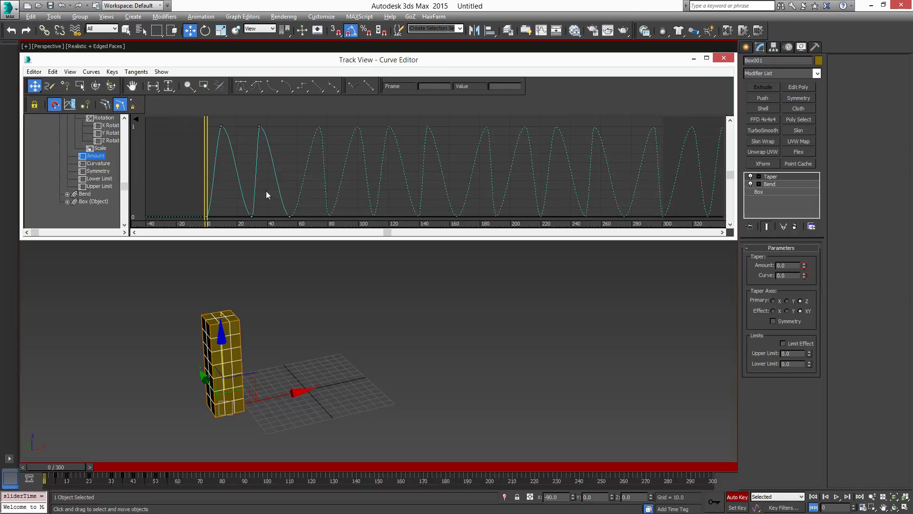
pyautogui.click(836, 496)
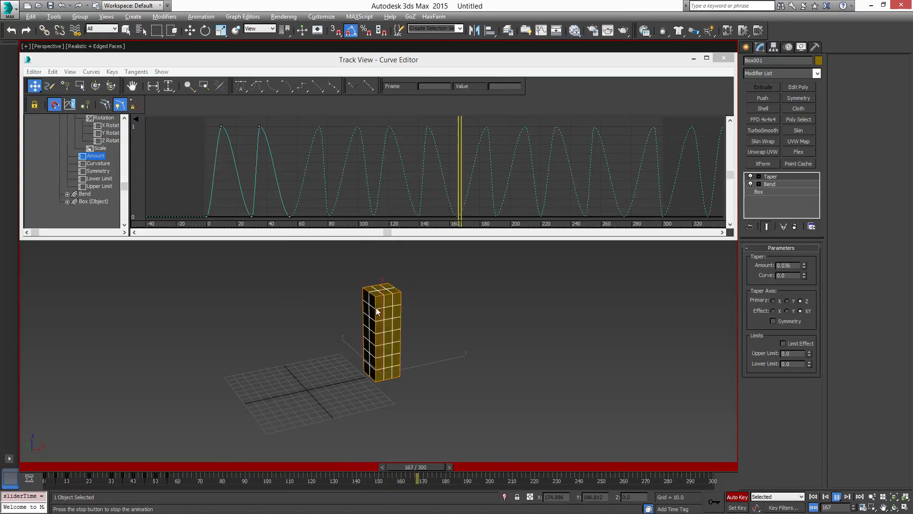
pyautogui.moveTo(513, 466); pyautogui.dragTo(396, 435)
pyautogui.press('w')
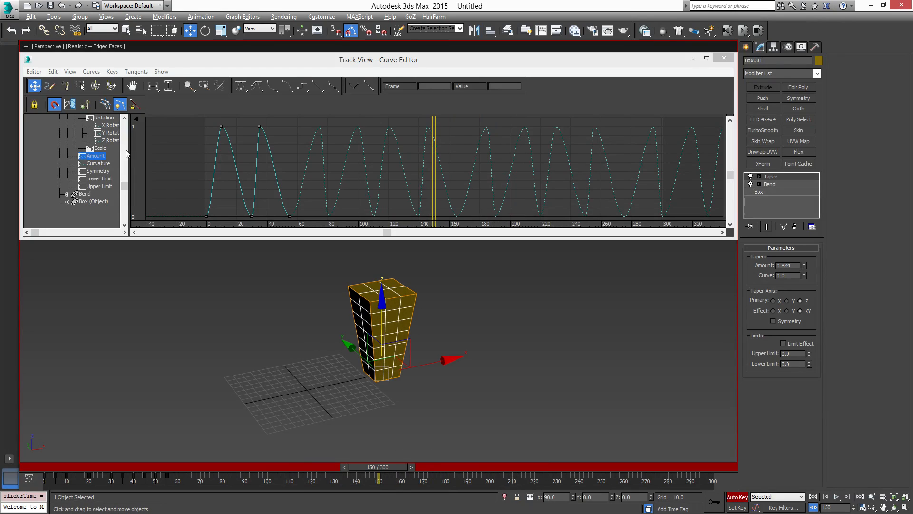
# Set the Taper Curvature track's out-of-range type after the last key to Cycle, play from frame 0 and scrub back to frame 55.
pyautogui.click(103, 164)
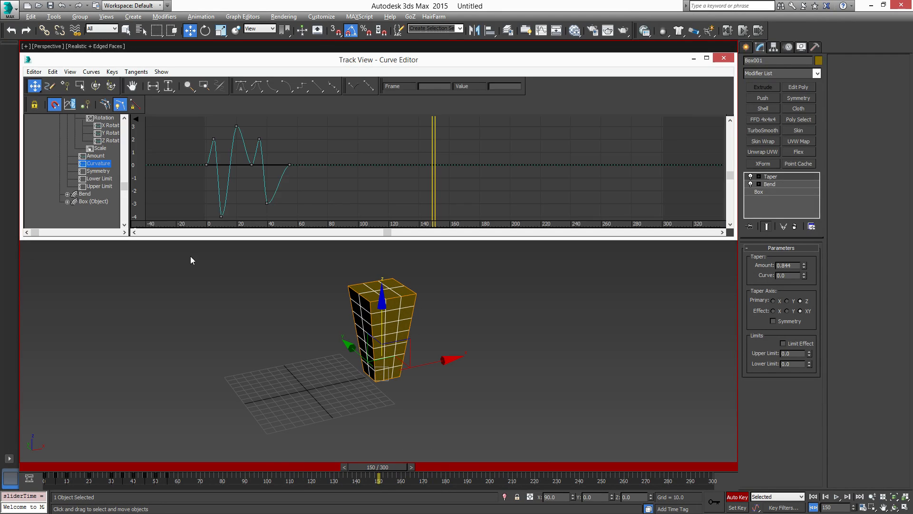
pyautogui.click(81, 103)
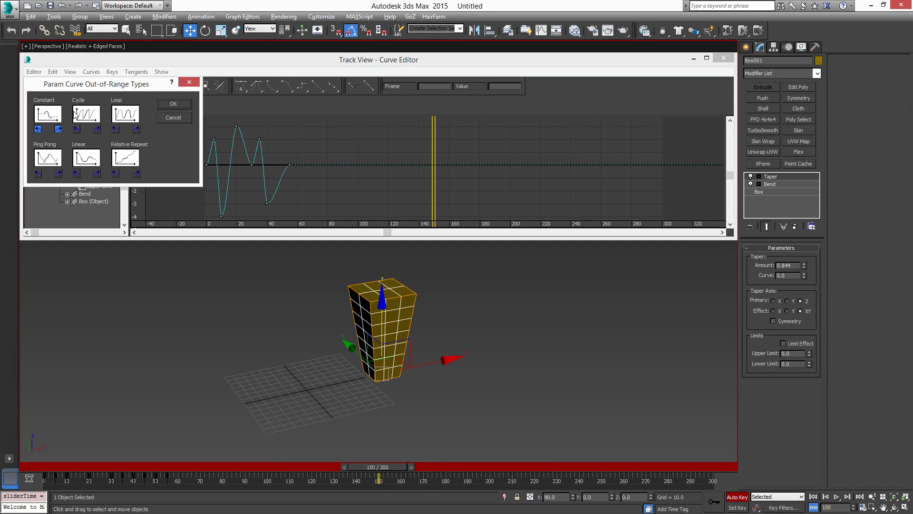
pyautogui.click(98, 129)
pyautogui.click(173, 104)
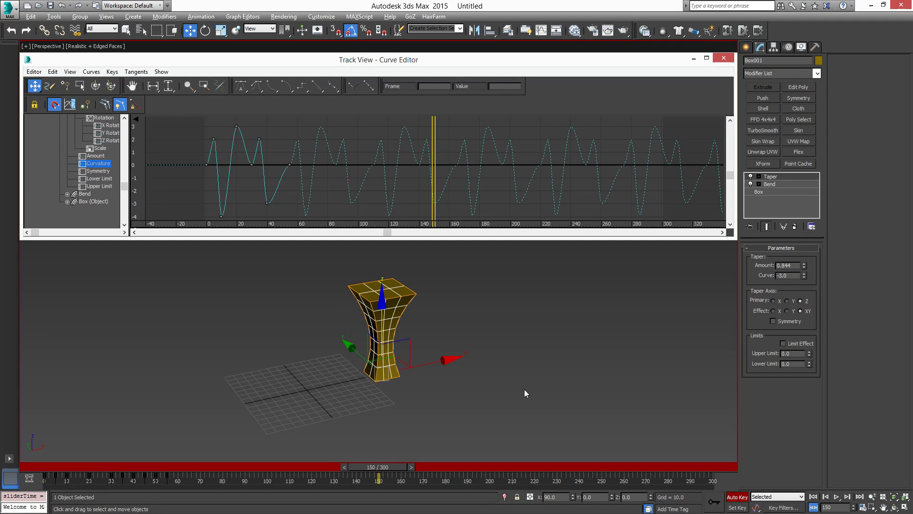
pyautogui.click(813, 497)
pyautogui.click(837, 497)
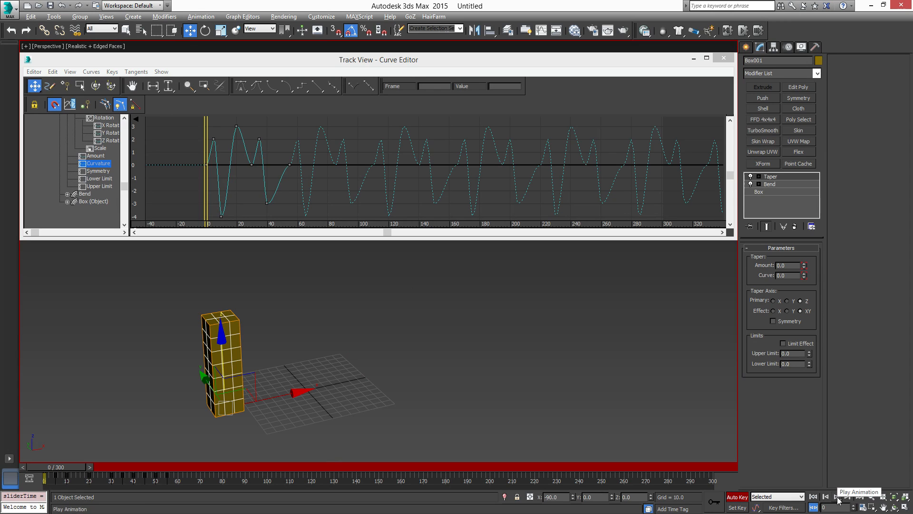
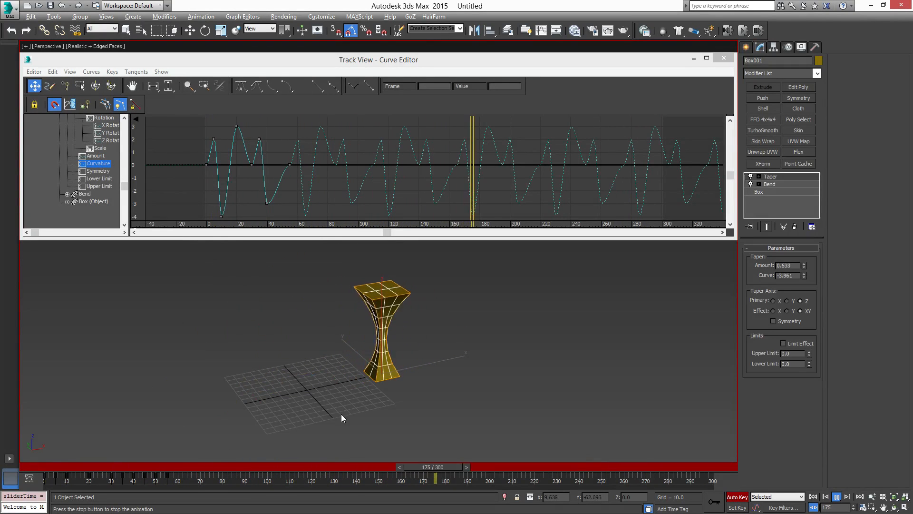
pyautogui.moveTo(192, 467); pyautogui.dragTo(177, 468)
pyautogui.press('w')
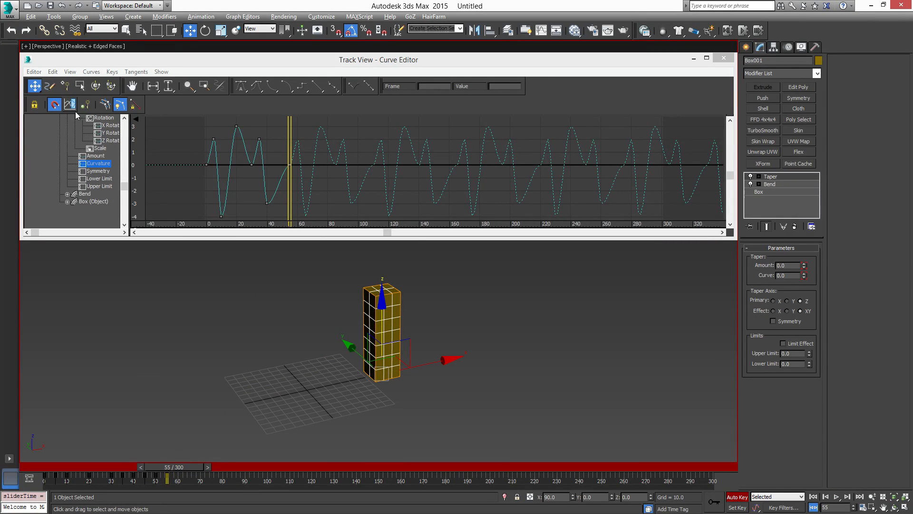
# Set the Taper Amount and Curvature tracks' out-of-range types after the last key to Constant, then scrub the animation back to frame 0.
pyautogui.click(96, 157)
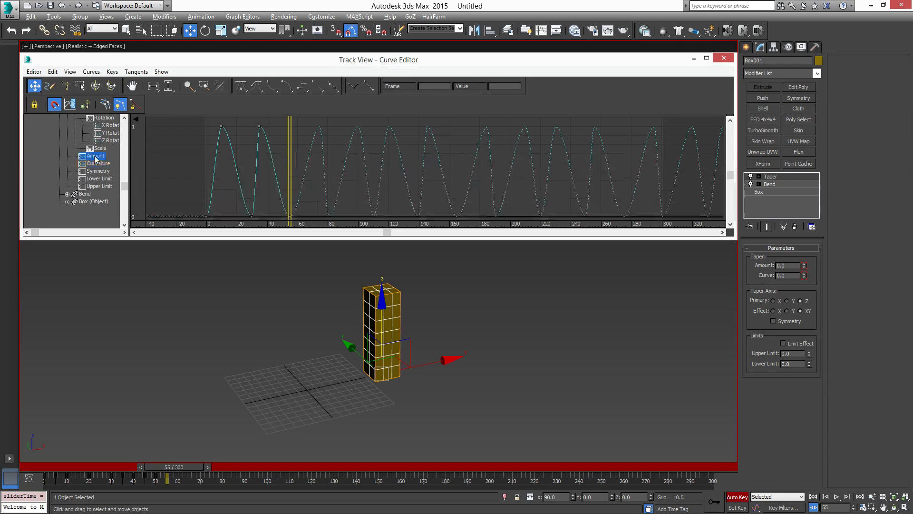
pyautogui.click(73, 106)
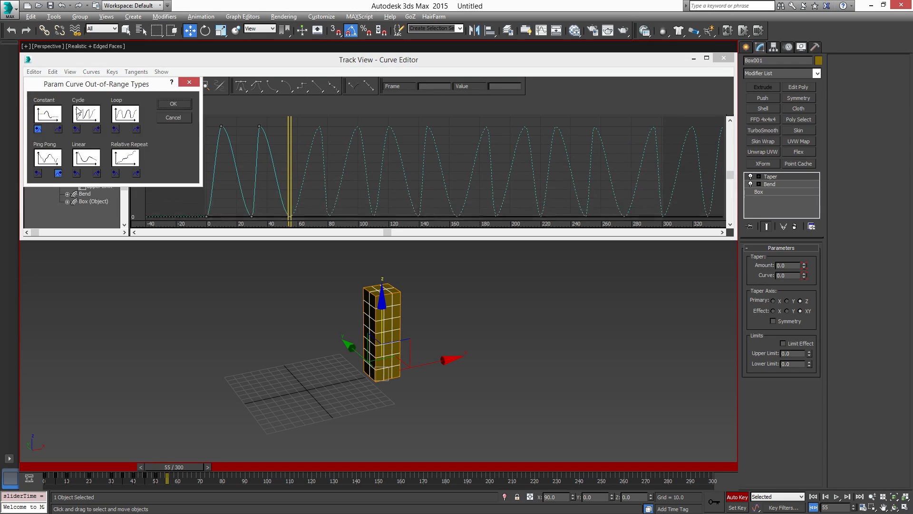
pyautogui.click(173, 105)
pyautogui.click(95, 165)
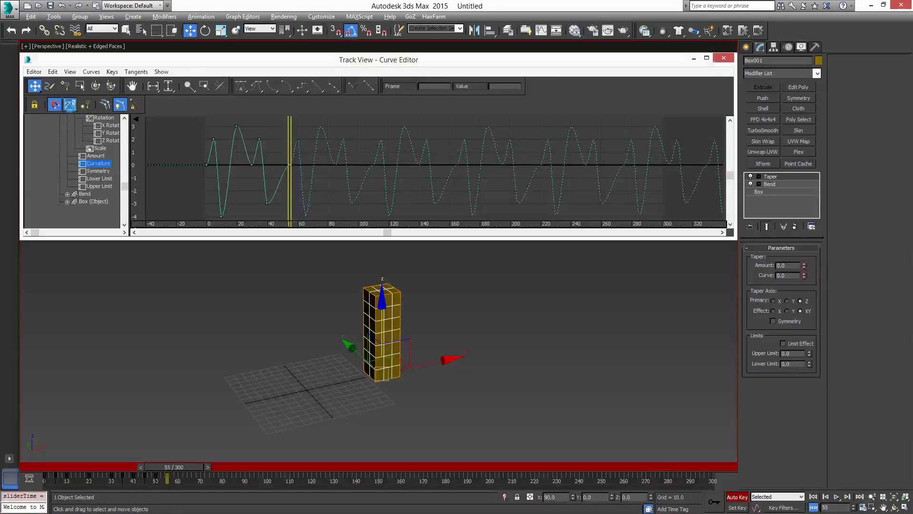
pyautogui.click(70, 105)
pyautogui.click(174, 103)
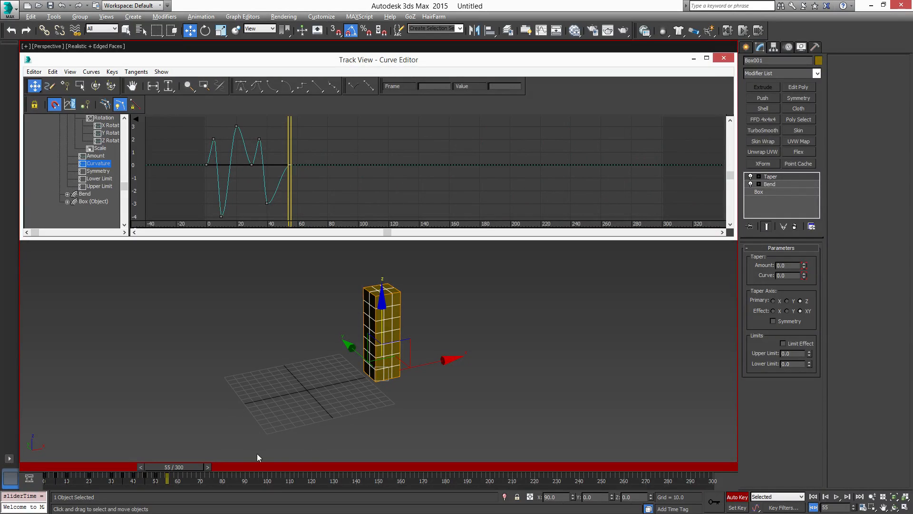
pyautogui.moveTo(188, 466); pyautogui.dragTo(257, 466)
pyautogui.moveTo(263, 499); pyautogui.dragTo(35, 423)
pyautogui.press('w')
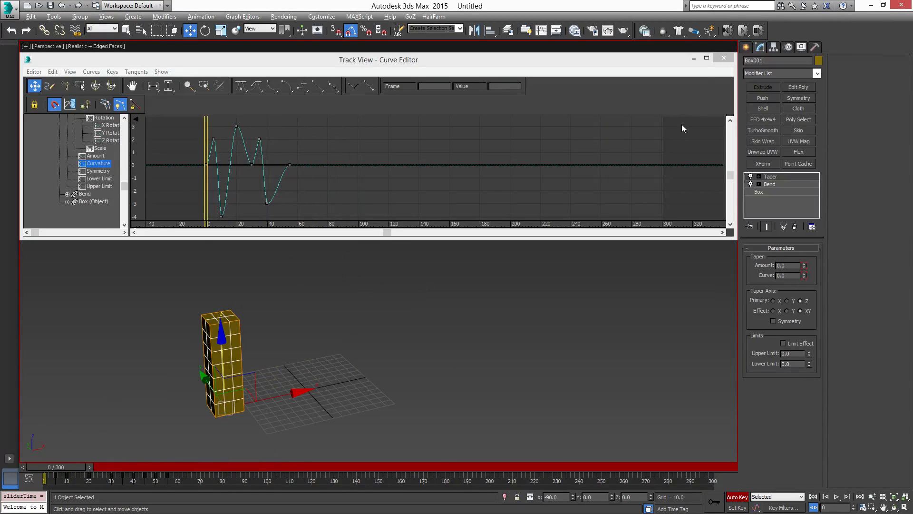
# Close the Curve Editor and turn off Auto Key.
pyautogui.click(724, 58)
pyautogui.click(736, 500)
pyautogui.moveTo(332, 403); pyautogui.dragTo(462, 375, button='middle')
pyautogui.scroll(6, 461, 372)
pyautogui.scroll(-5, 461, 372)
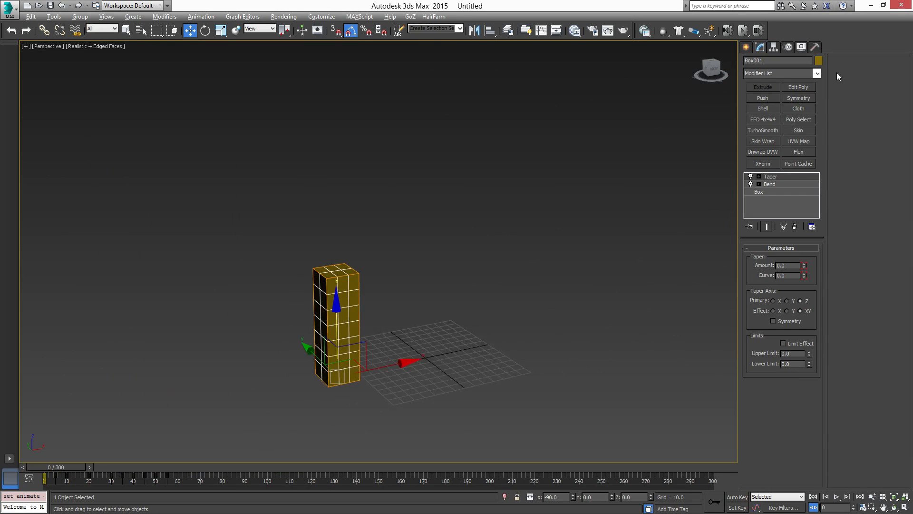
# Create a large rectangular plane with 4 × 4 segments as a ground beneath the box.
pyautogui.click(746, 48)
pyautogui.click(800, 148)
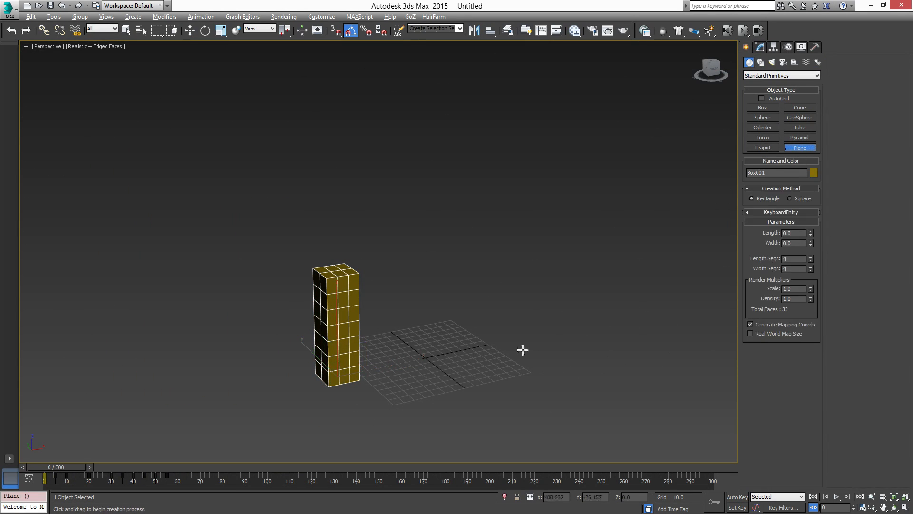
pyautogui.scroll(-3, 514, 351)
pyautogui.moveTo(432, 331); pyautogui.dragTo(601, 408)
pyautogui.press('w')
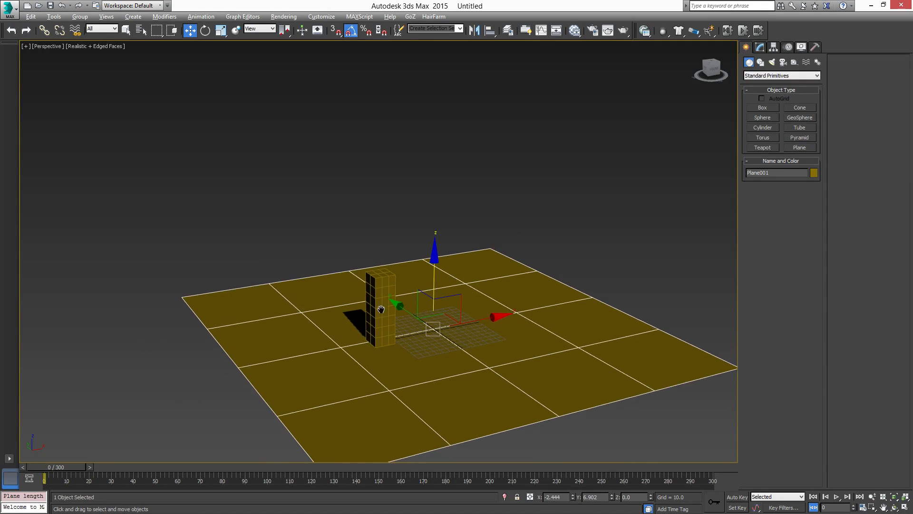
pyautogui.scroll(4, 386, 325)
pyautogui.scroll(-5, 390, 296)
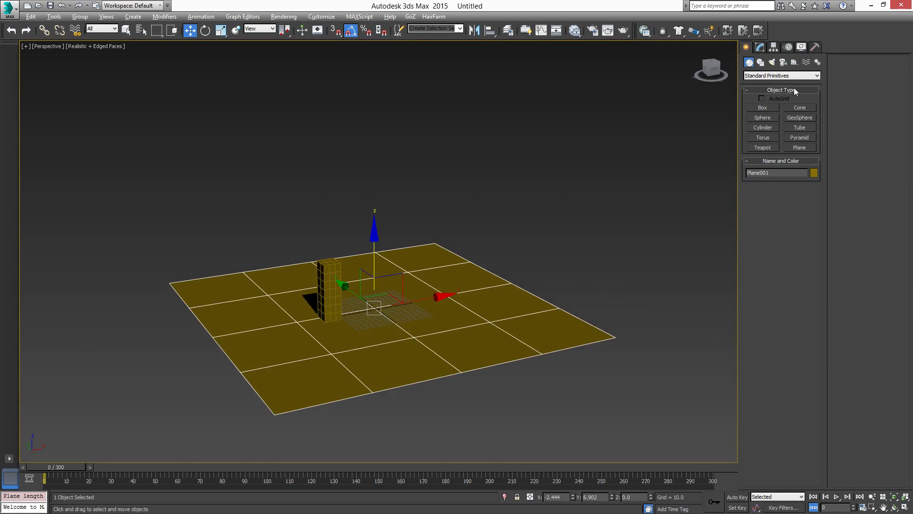
# Place a standard Free Spot light on the plane near the grid's centre.
pyautogui.click(772, 62)
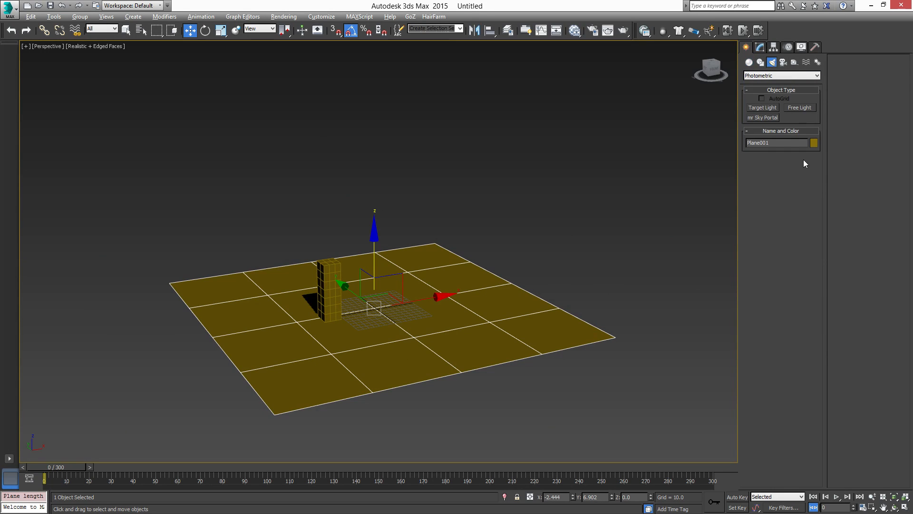
pyautogui.click(783, 77)
pyautogui.click(775, 90)
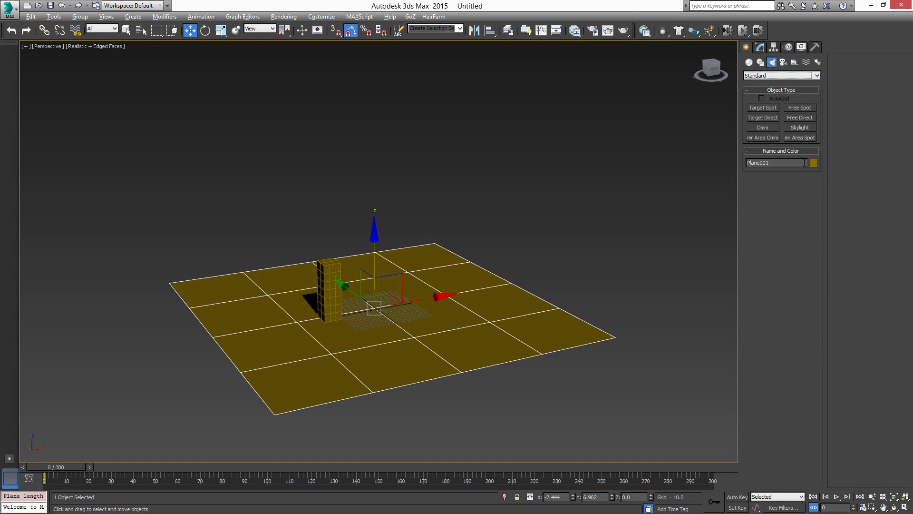
pyautogui.click(810, 108)
pyautogui.click(388, 308)
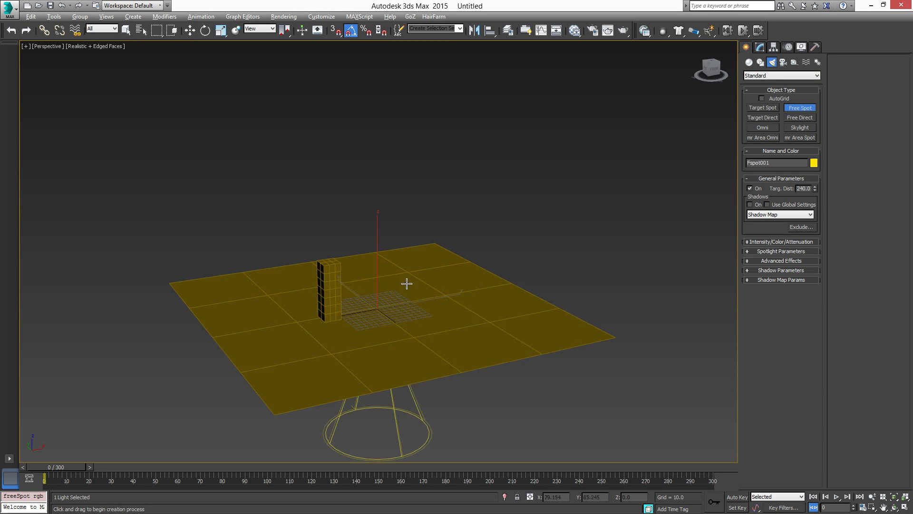
# Raise the free spotlight vertically above the plane to a height of about 333 units.
pyautogui.press('w')
pyautogui.moveTo(378, 244); pyautogui.dragTo(393, 48)
pyautogui.moveTo(416, 156); pyautogui.dragTo(403, 213, button='middle')
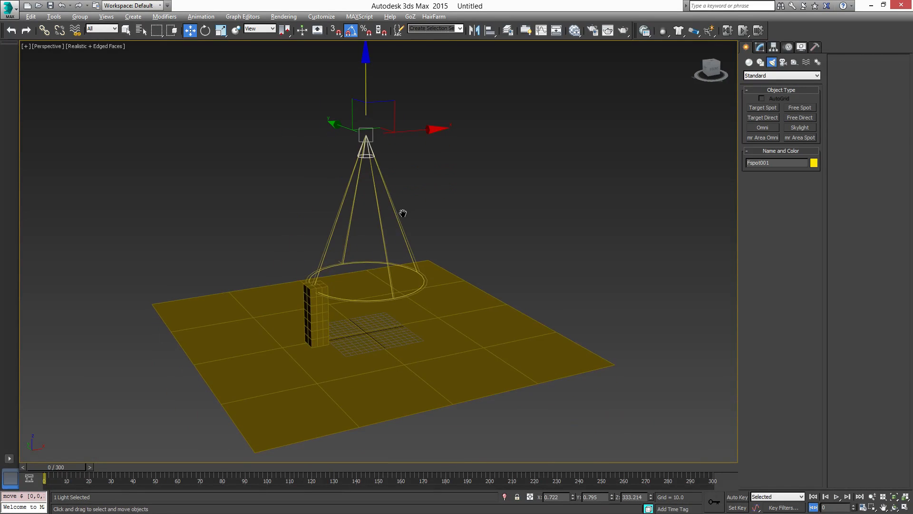
# Set the perspective viewport to illuminate with scene lights and clear the selection.
pyautogui.click(110, 46)
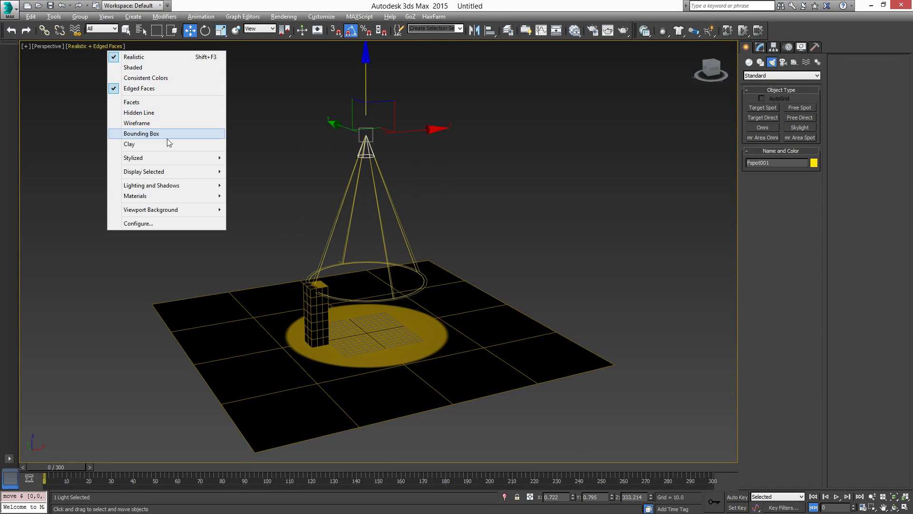
pyautogui.moveTo(196, 190)
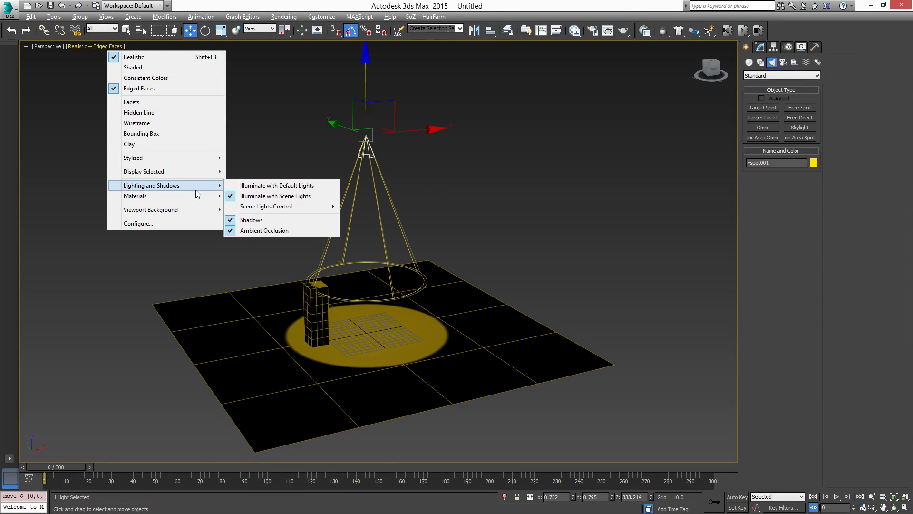
pyautogui.click(296, 196)
pyautogui.click(554, 264)
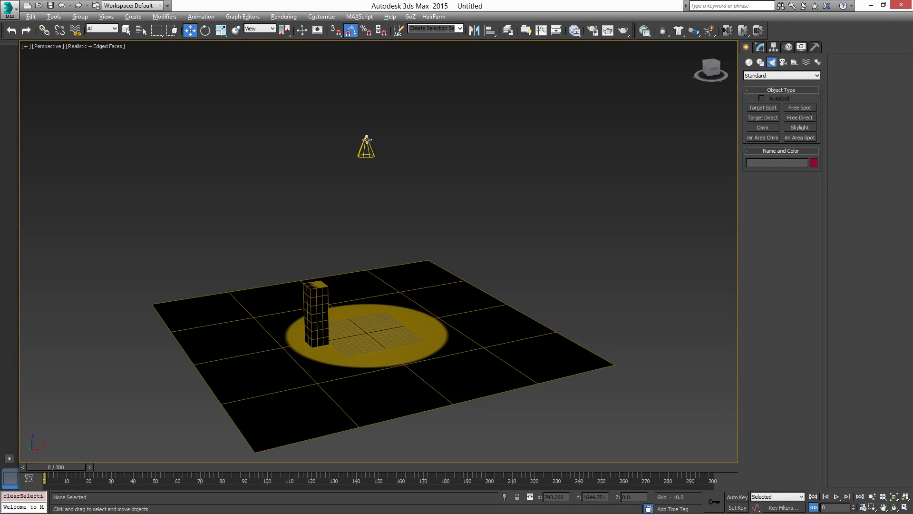
# Turn on the spotlight's shadows and widen its Falloff/Field to 88.6.
pyautogui.click(367, 140)
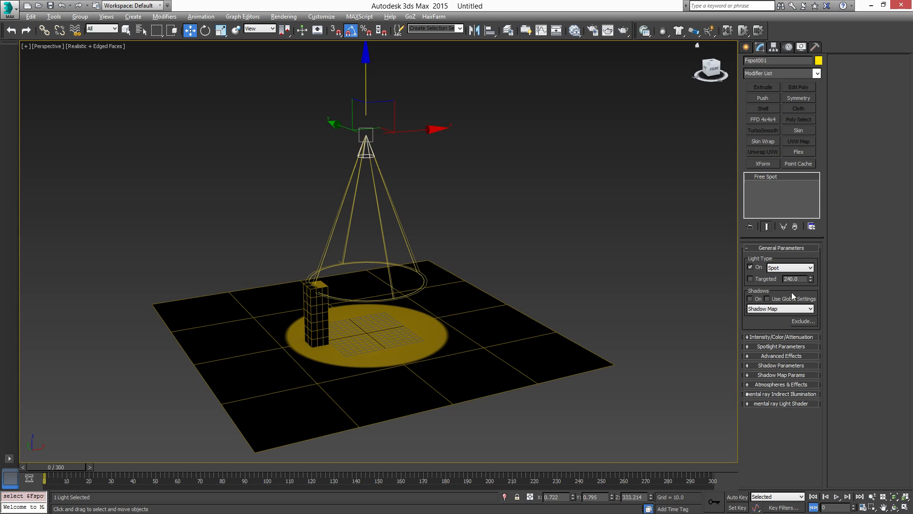
pyautogui.click(750, 299)
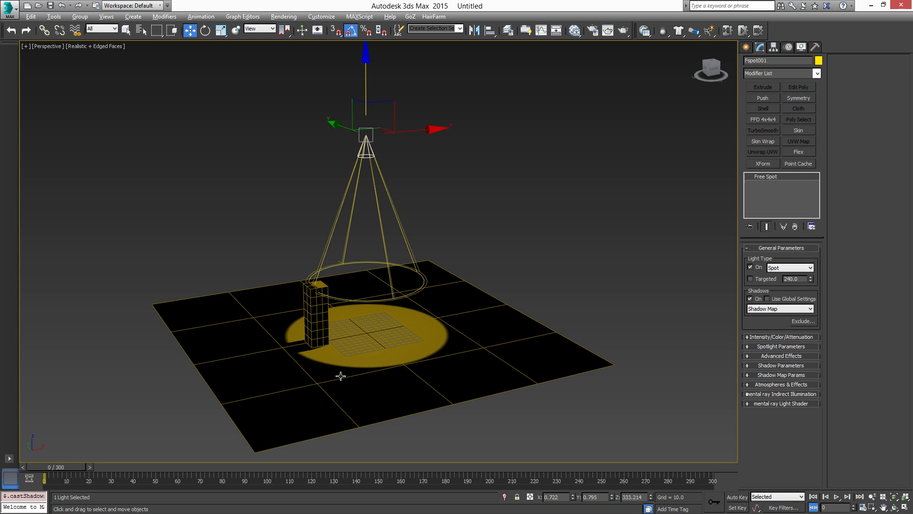
pyautogui.click(760, 357)
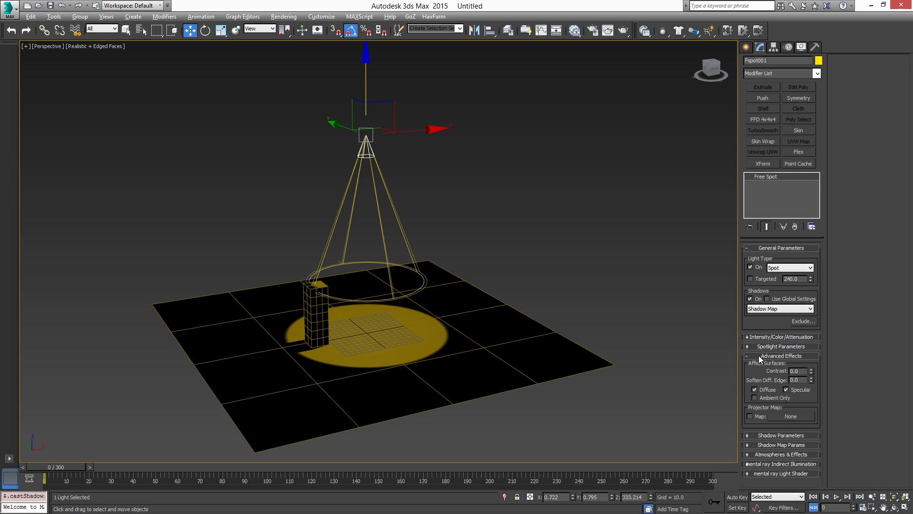
pyautogui.click(760, 347)
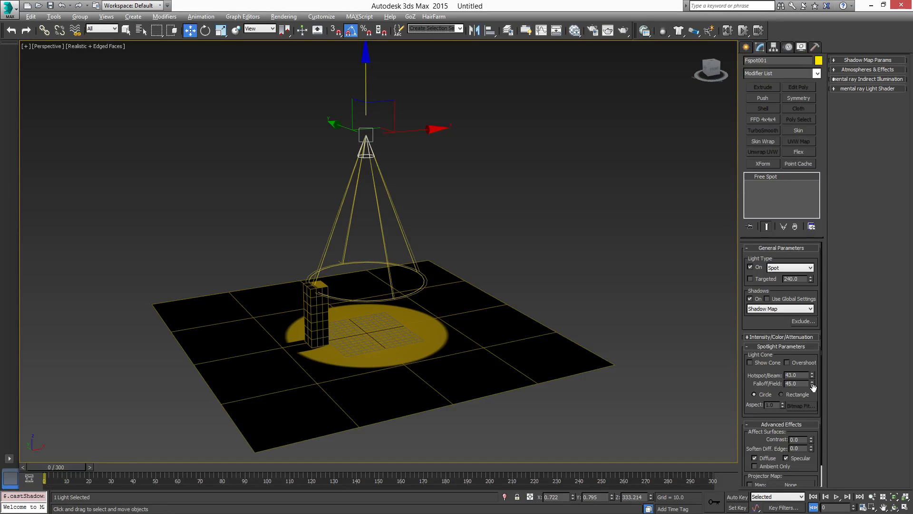
pyautogui.moveTo(812, 383); pyautogui.dragTo(813, 340)
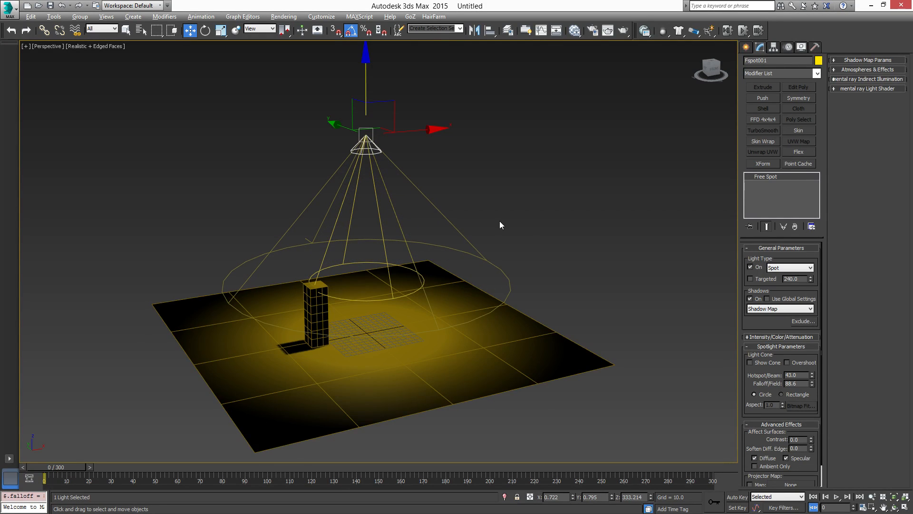
# Turn off the edged-faces display in the perspective viewport.
pyautogui.keyDown('alt'); pyautogui.moveTo(506, 226); pyautogui.dragTo(498, 269, button='middle'); pyautogui.keyUp('alt')
pyautogui.press('F4')
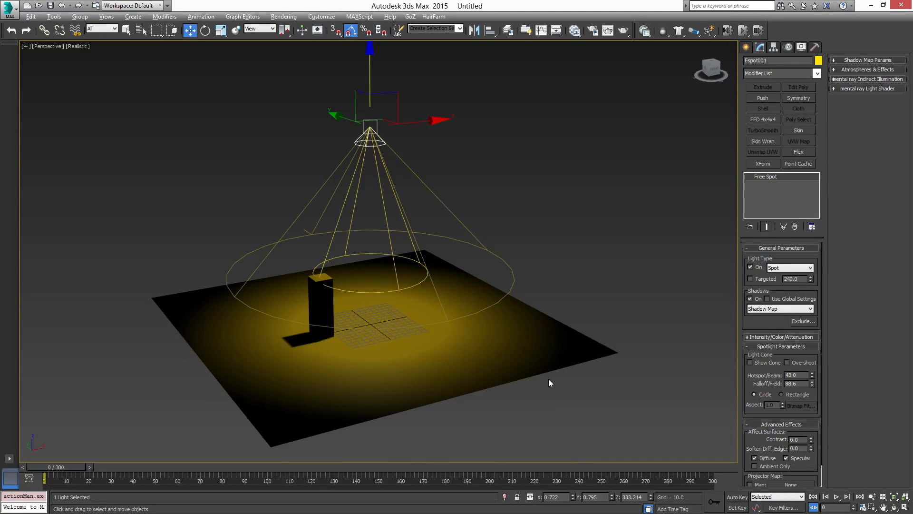
pyautogui.scroll(2, 320, 286)
# Select the box on the plane and open the Curve Editor for its animation tracks.
pyautogui.click(313, 300)
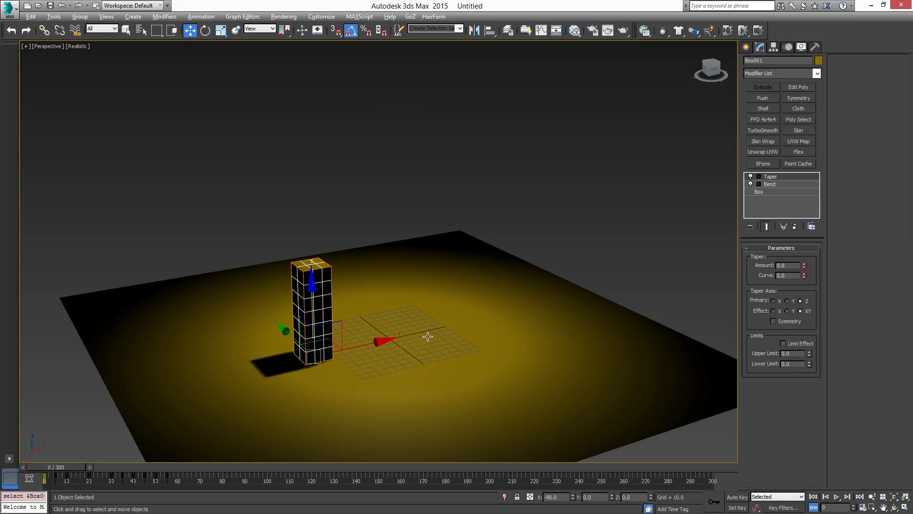
pyautogui.moveTo(65, 468); pyautogui.dragTo(53, 450)
pyautogui.click(322, 17)
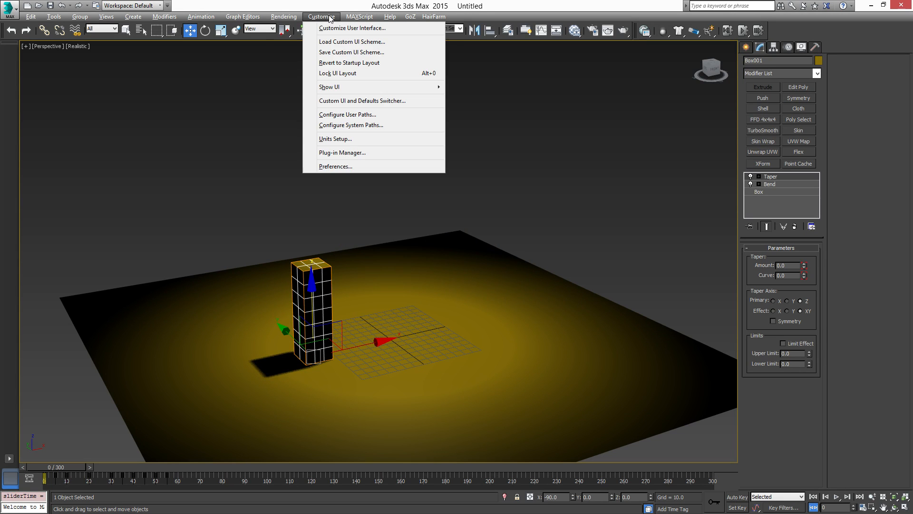
pyautogui.moveTo(243, 17)
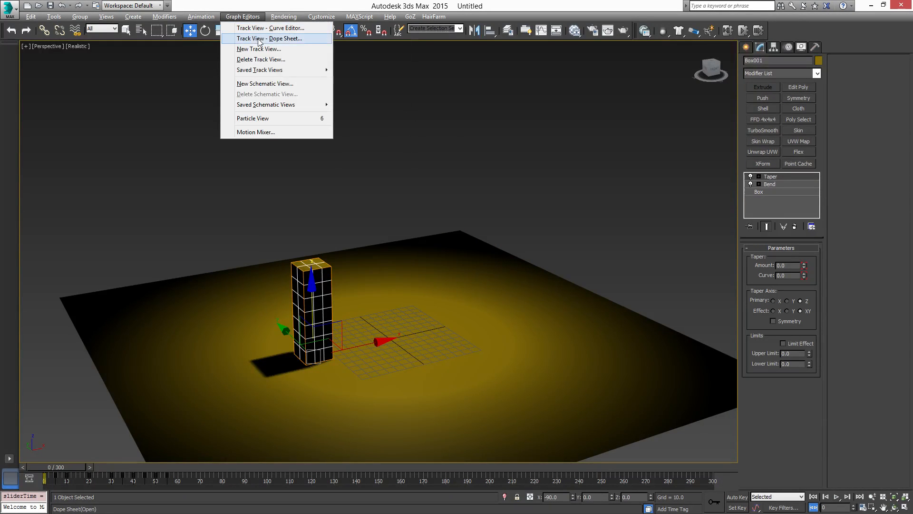
pyautogui.click(260, 29)
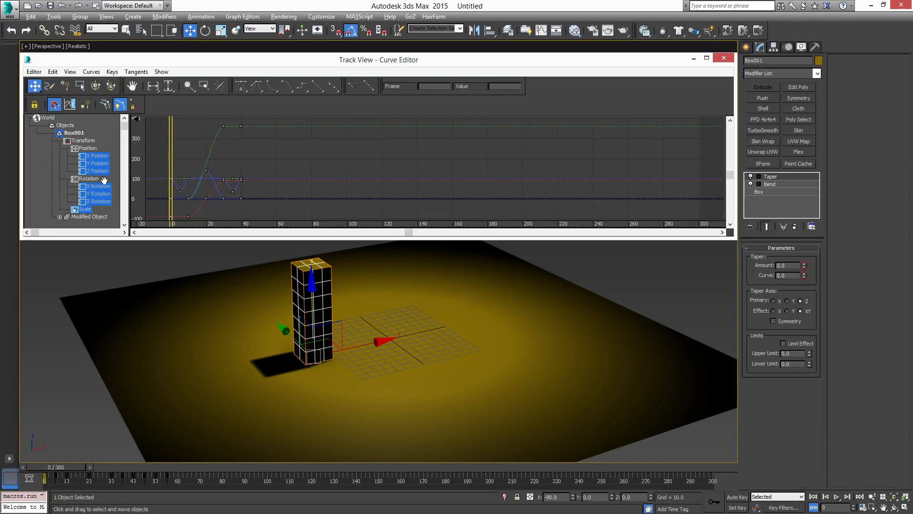
# Expand the Taper and Bend tracks and set the out-of-range type after the last key to Ping Pong for all the box's animated tracks.
pyautogui.click(60, 217)
pyautogui.scroll(-2, 82, 195)
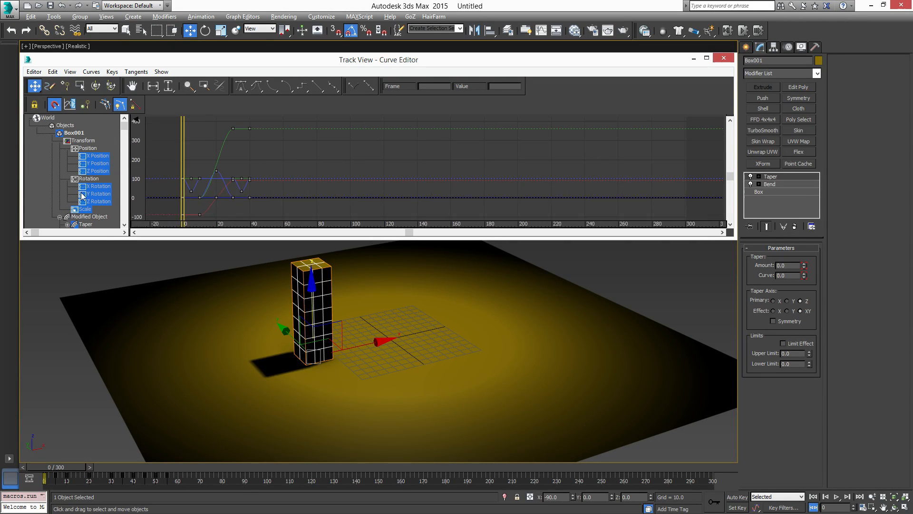
pyautogui.moveTo(125, 132); pyautogui.dragTo(127, 169)
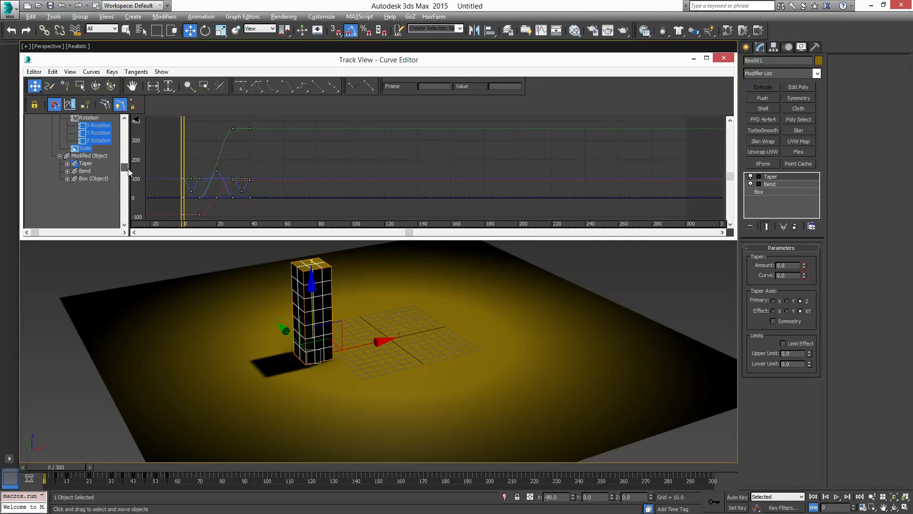
pyautogui.click(67, 164)
pyautogui.moveTo(125, 144); pyautogui.dragTo(133, 189)
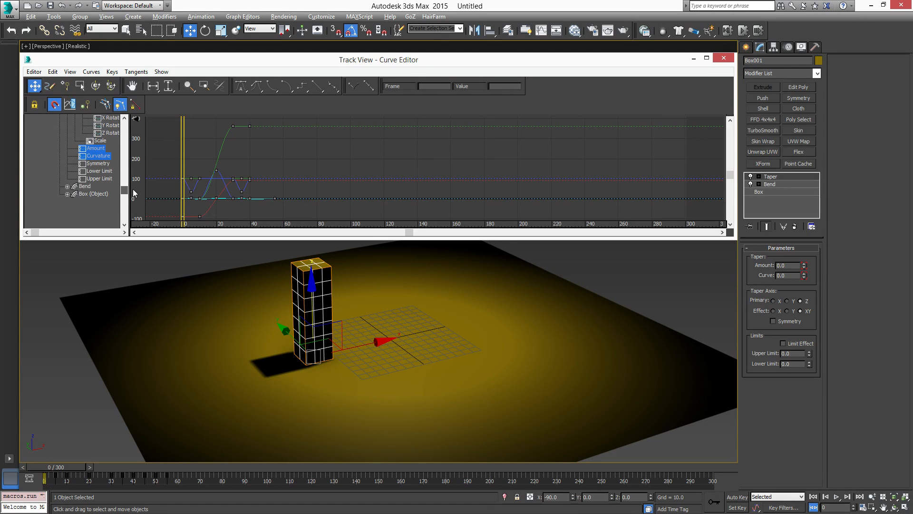
pyautogui.click(67, 186)
pyautogui.moveTo(125, 173); pyautogui.dragTo(131, 203)
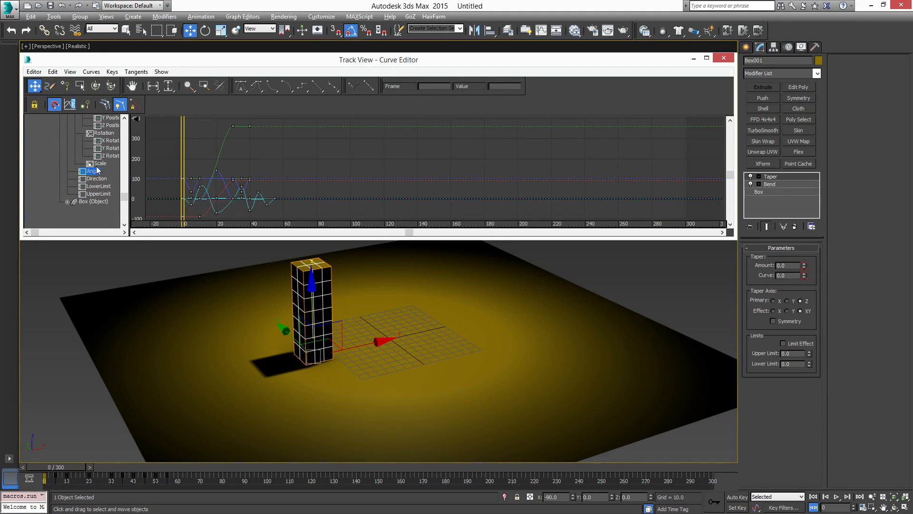
pyautogui.click(70, 105)
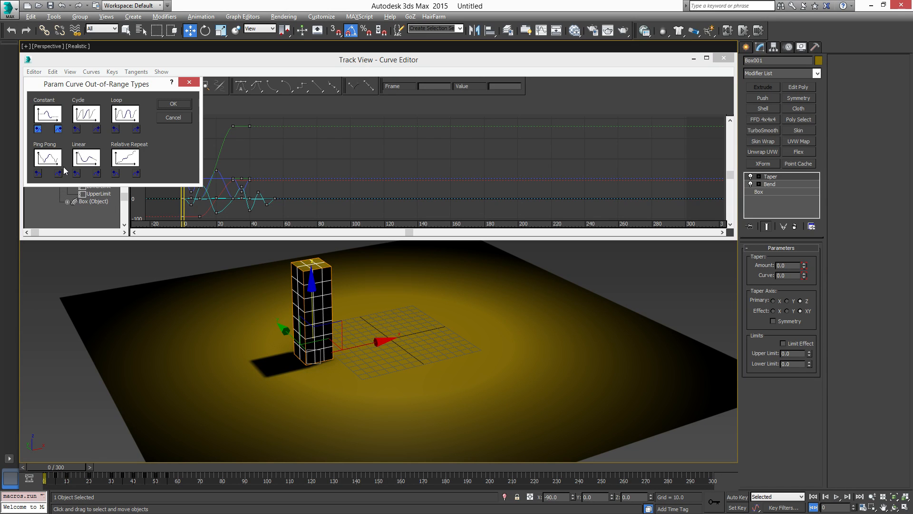
pyautogui.click(59, 174)
pyautogui.click(173, 103)
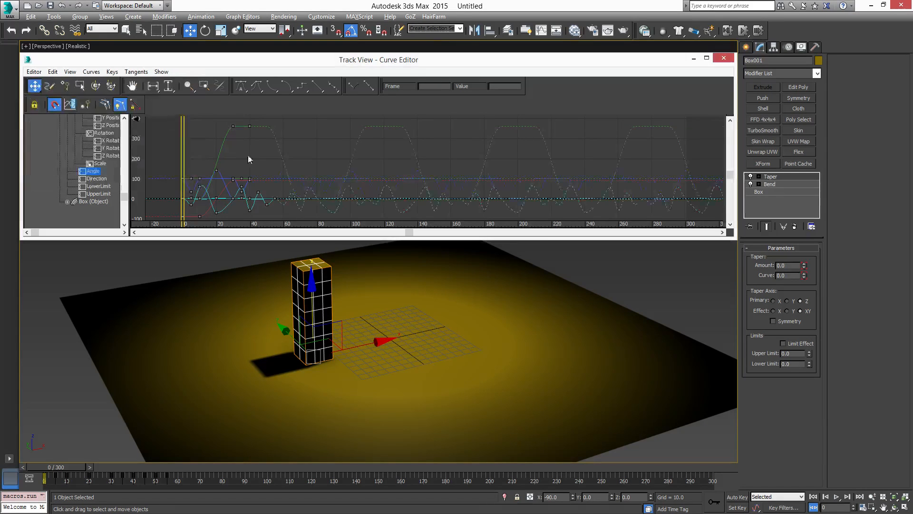
# Play the Ping Pong animation with the box and its shadow in view, stopping at frame 128.
pyautogui.moveTo(451, 281); pyautogui.dragTo(371, 326, button='middle')
pyautogui.scroll(-1, 375, 316)
pyautogui.scroll(1, 371, 326)
pyautogui.moveTo(345, 365); pyautogui.dragTo(351, 362, button='middle')
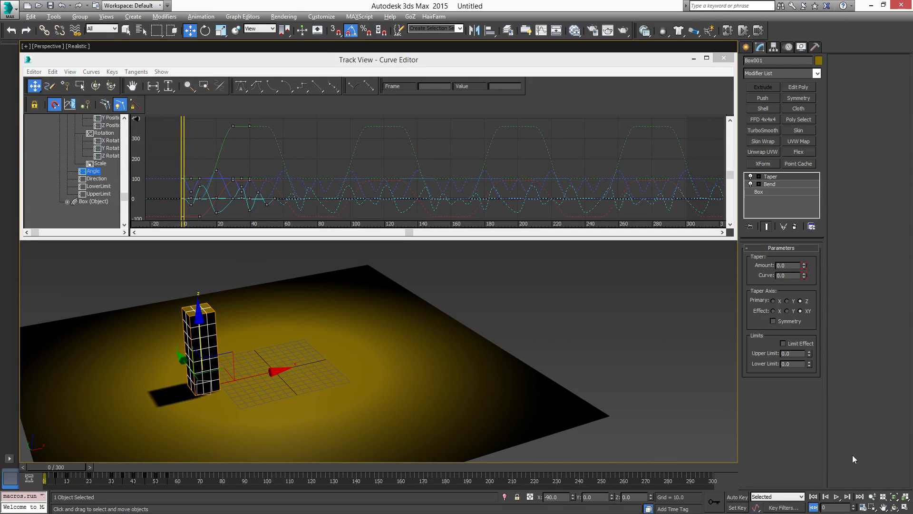
pyautogui.click(837, 497)
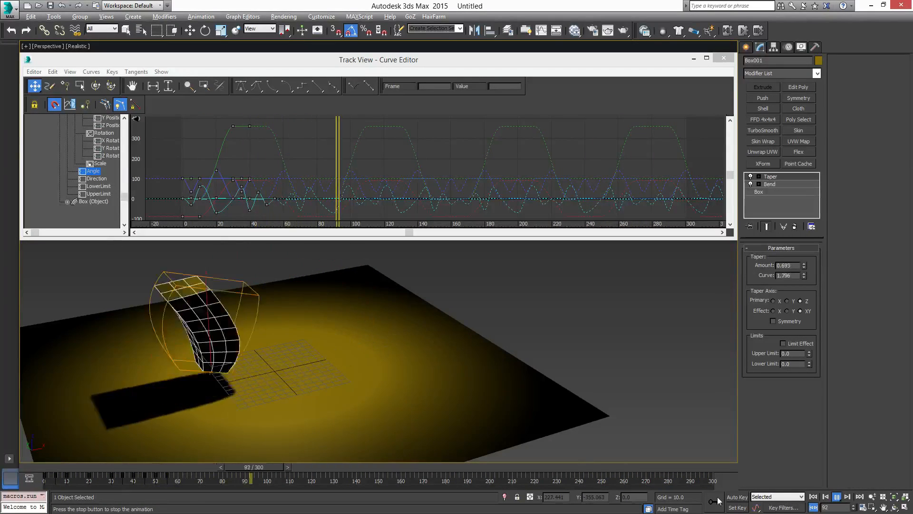
pyautogui.click(839, 497)
pyautogui.moveTo(357, 316); pyautogui.dragTo(382, 335, button='middle')
pyautogui.scroll(-2, 371, 363)
pyautogui.scroll(1, 371, 363)
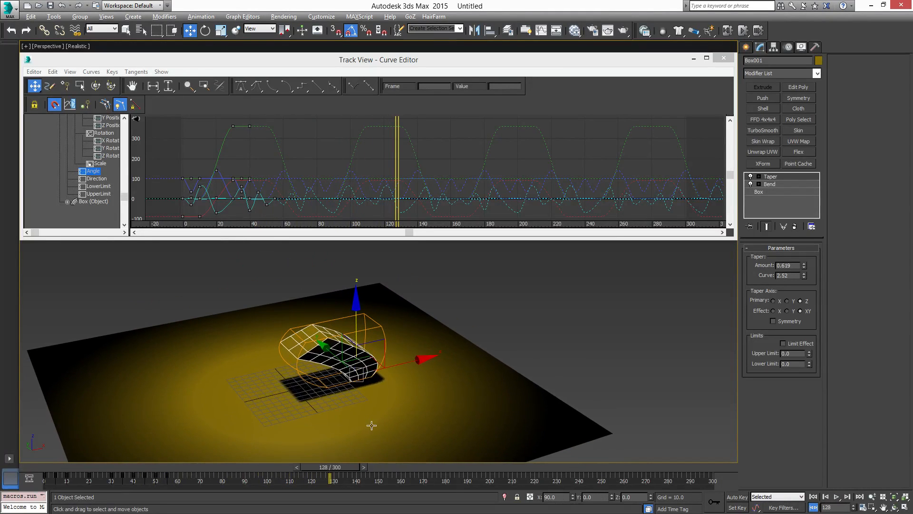
# Select the spotlight above the plane and close the Curve Editor.
pyautogui.scroll(-4, 472, 339)
pyautogui.click(402, 312)
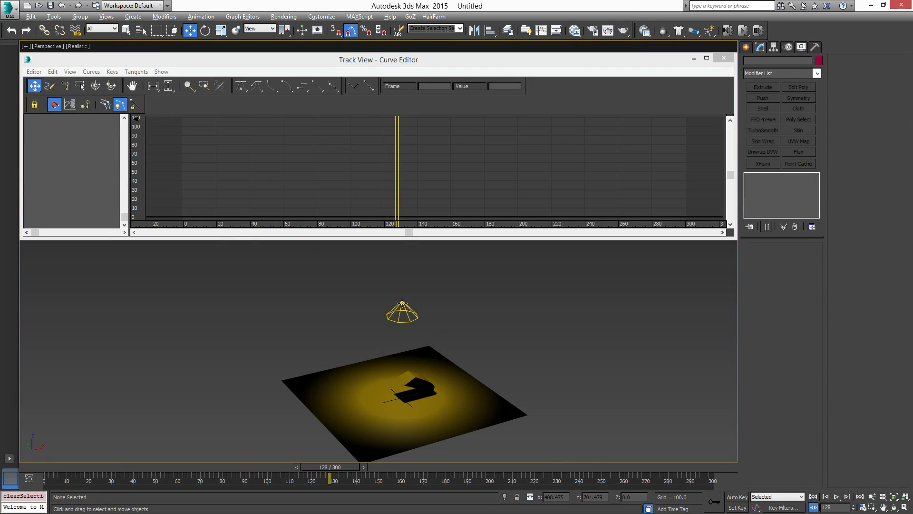
pyautogui.scroll(3, 426, 344)
pyautogui.moveTo(426, 344); pyautogui.dragTo(435, 365, button='middle')
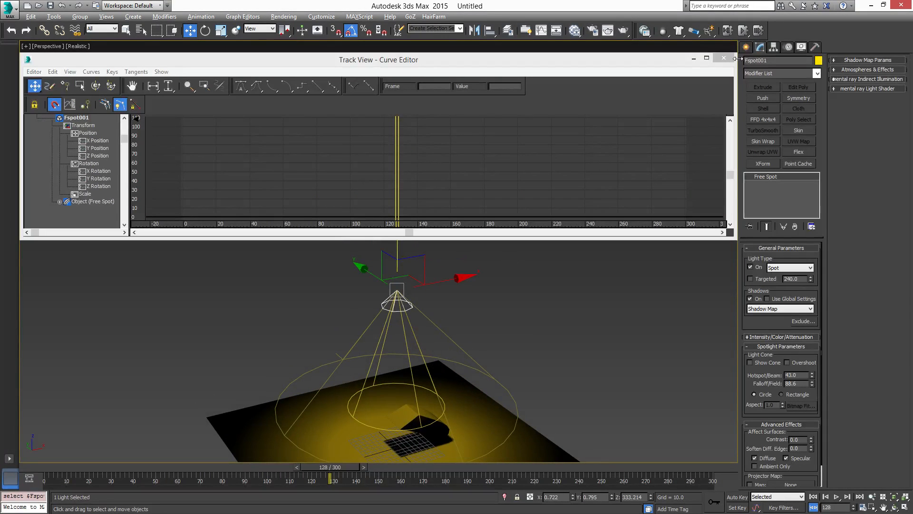
pyautogui.click(724, 57)
pyautogui.scroll(4, 430, 285)
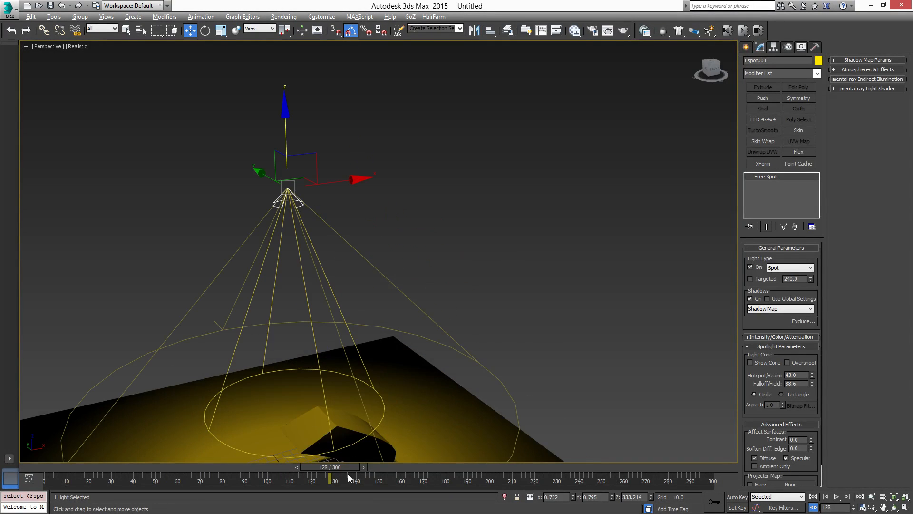
# Return to frame 0 and interactively resize the active time segment, leaving its end at frame 100.
pyautogui.moveTo(347, 469); pyautogui.dragTo(67, 468)
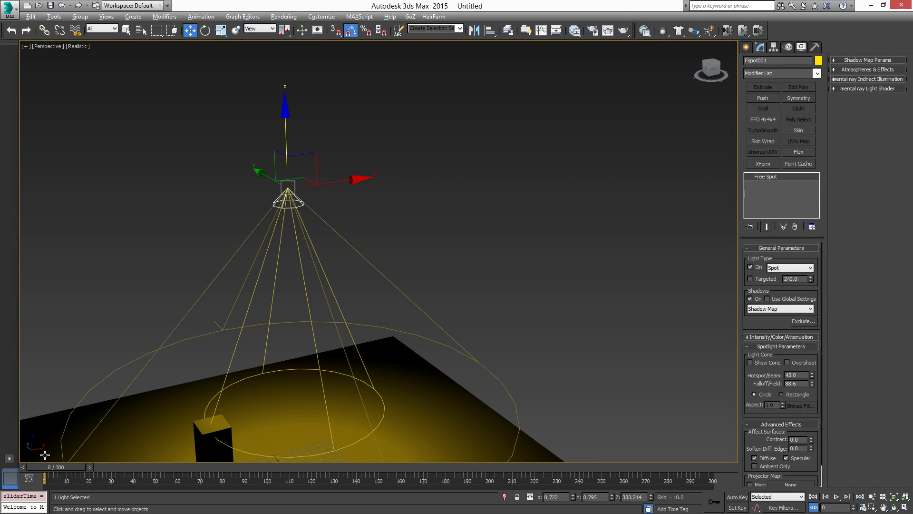
pyautogui.moveTo(314, 396); pyautogui.dragTo(393, 345, button='middle')
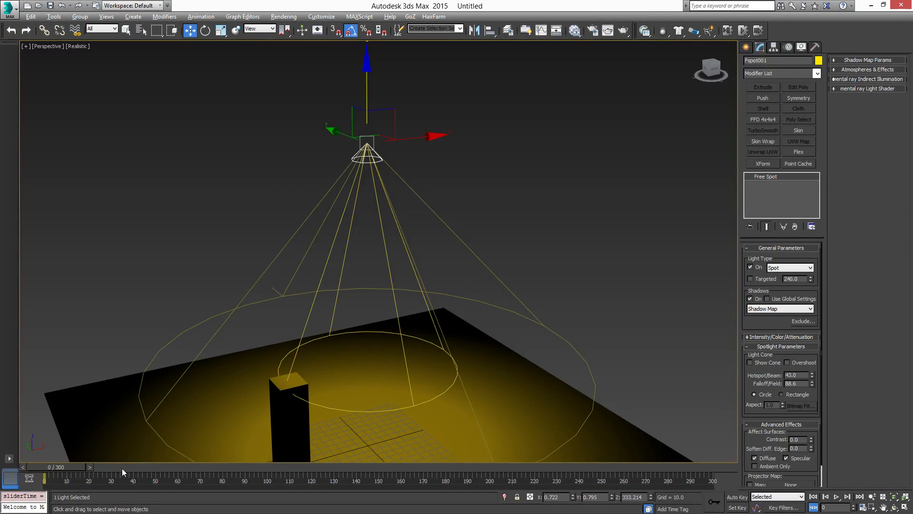
pyautogui.keyDown('ctrl'); pyautogui.keyDown('alt'); pyautogui.moveTo(83, 478); pyautogui.dragTo(703, 484, button='right'); pyautogui.keyUp('alt'); pyautogui.keyUp('ctrl')
pyautogui.keyDown('ctrl'); pyautogui.keyDown('alt'); pyautogui.moveTo(627, 475); pyautogui.dragTo(332, 475, button='right'); pyautogui.keyUp('alt'); pyautogui.keyUp('ctrl')
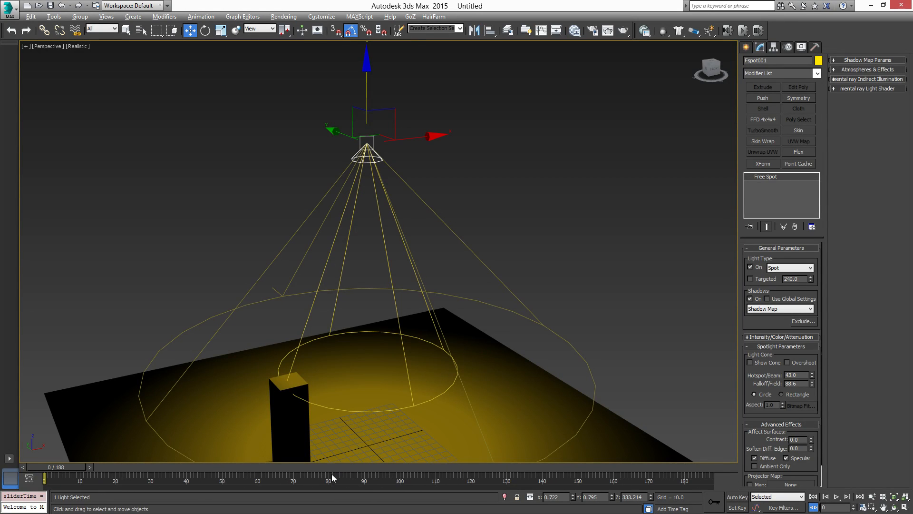
pyautogui.keyDown('ctrl'); pyautogui.keyDown('alt'); pyautogui.moveTo(618, 490); pyautogui.dragTo(434, 476, button='right'); pyautogui.keyUp('alt'); pyautogui.keyUp('ctrl')
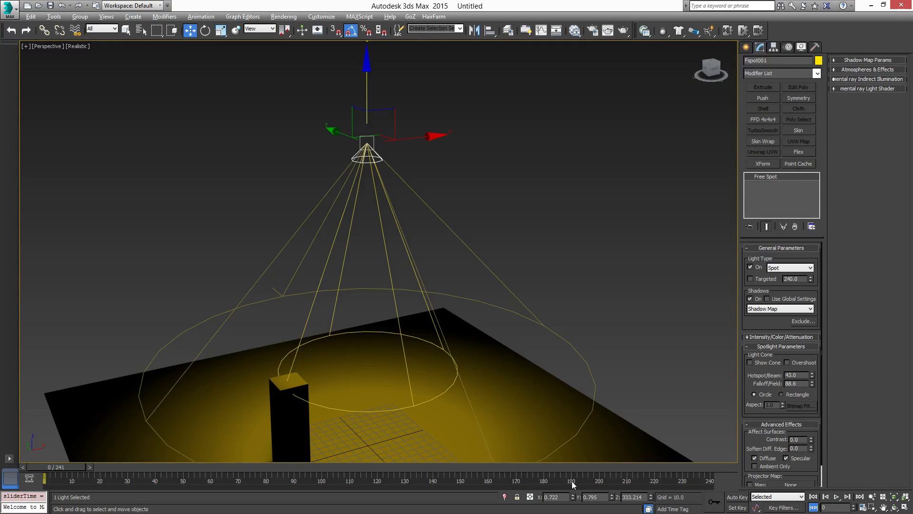
pyautogui.keyDown('ctrl'); pyautogui.keyDown('alt'); pyautogui.moveTo(572, 484); pyautogui.dragTo(454, 476, button='right'); pyautogui.keyUp('alt'); pyautogui.keyUp('ctrl')
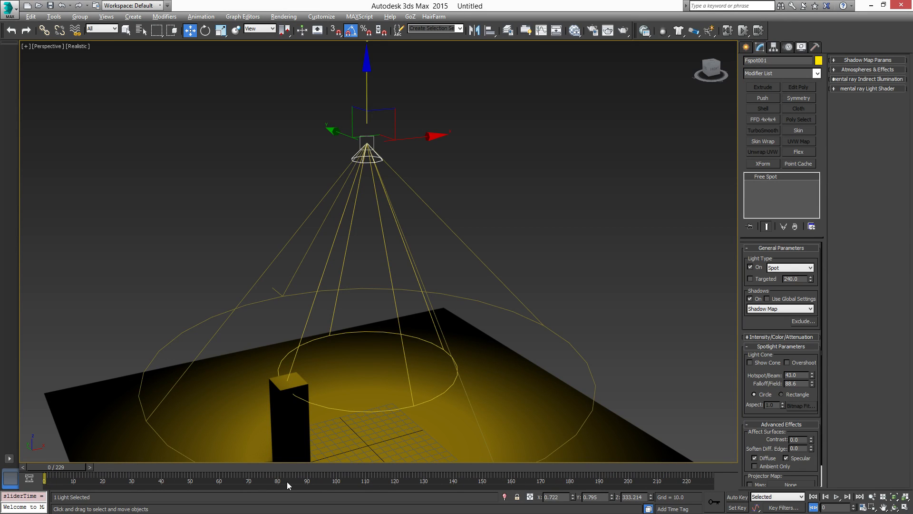
pyautogui.keyDown('ctrl'); pyautogui.keyDown('alt'); pyautogui.moveTo(287, 482); pyautogui.dragTo(248, 480); pyautogui.keyUp('alt'); pyautogui.keyUp('ctrl')
pyautogui.moveTo(218, 476)
pyautogui.keyDown('ctrl'); pyautogui.keyDown('alt'); pyautogui.mouseDown(button='middle')
pyautogui.moveTo(416, 489)
pyautogui.moveTo(568, 482)
pyautogui.moveTo(520, 471)
pyautogui.moveTo(204, 469)
pyautogui.moveTo(383, 481)
pyautogui.moveTo(529, 470)
pyautogui.moveTo(279, 473)
pyautogui.moveTo(394, 487)
pyautogui.moveTo(599, 482)
pyautogui.moveTo(216, 459)
pyautogui.mouseUp(button='middle'); pyautogui.keyUp('alt'); pyautogui.keyUp('ctrl')
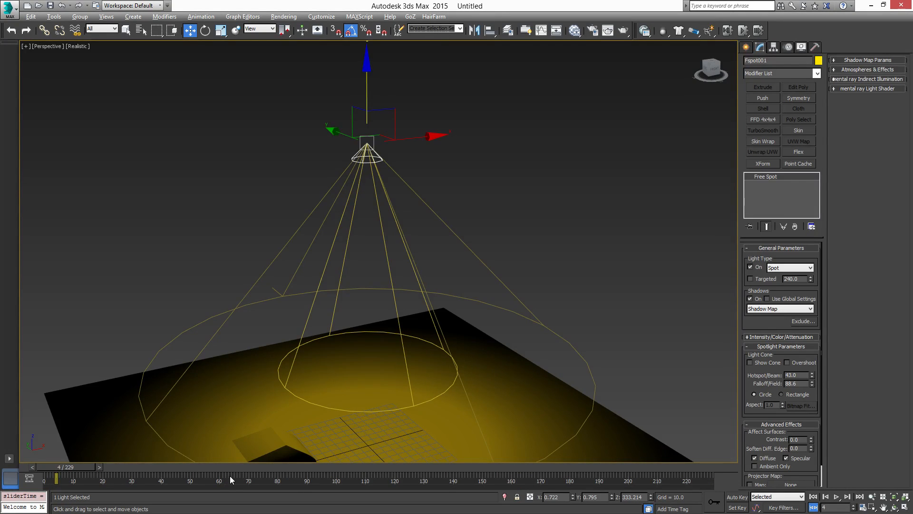
pyautogui.keyDown('ctrl'); pyautogui.keyDown('alt'); pyautogui.moveTo(224, 480); pyautogui.dragTo(614, 495, button='right'); pyautogui.keyUp('alt'); pyautogui.keyUp('ctrl')
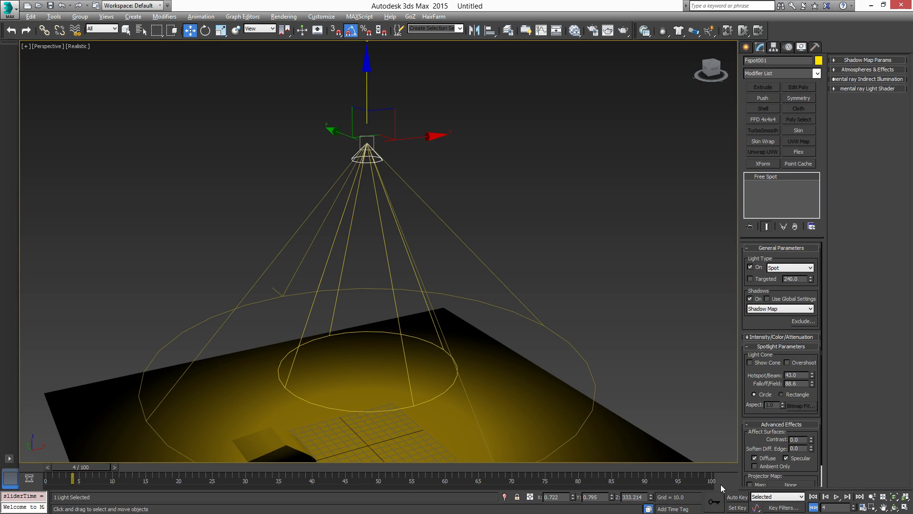
# Expand the spotlight's Intensity/Color/Attenuation settings, switch the light off and on as a test, and enable Auto Key.
pyautogui.moveTo(405, 357); pyautogui.dragTo(412, 372, button='middle')
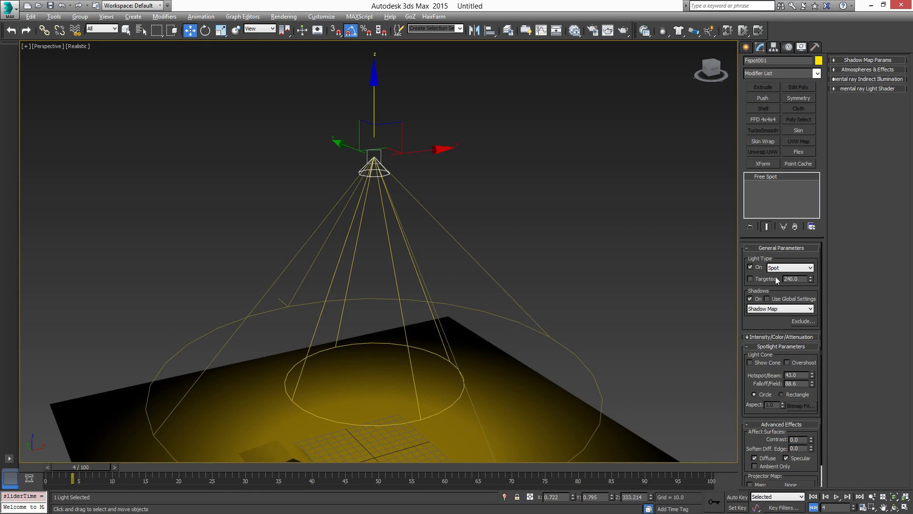
pyautogui.click(761, 337)
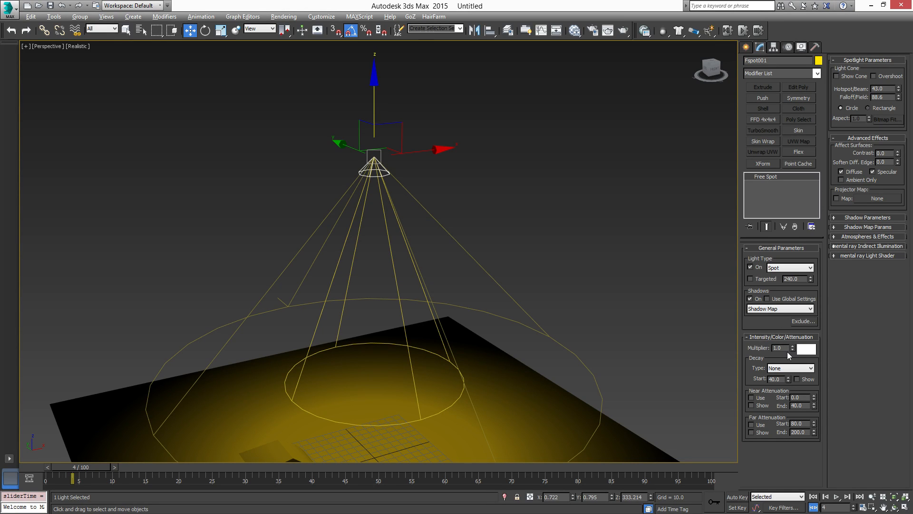
pyautogui.click(751, 267)
pyautogui.click(750, 266)
pyautogui.click(750, 267)
pyautogui.click(750, 267)
pyautogui.click(738, 496)
# Try animating the spotlight's On state by switching it off and on with Auto Key active.
pyautogui.click(759, 268)
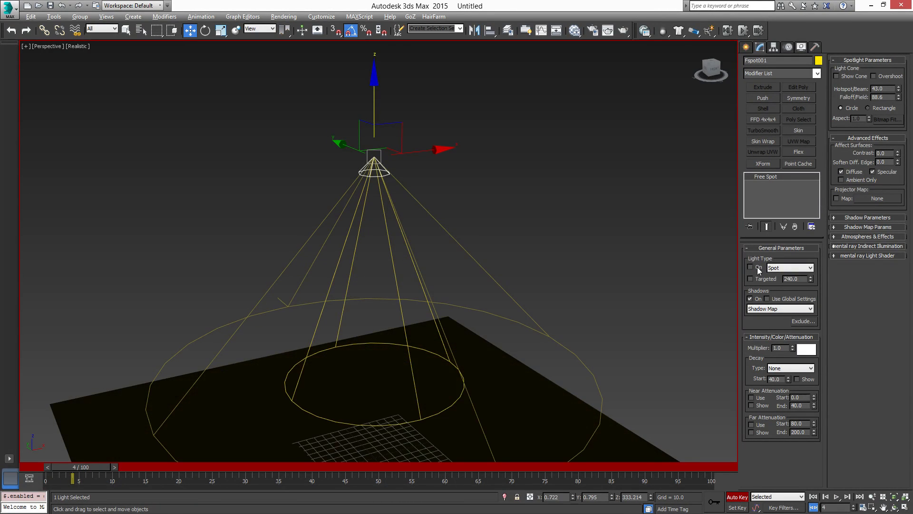
pyautogui.click(759, 268)
pyautogui.click(759, 268)
pyautogui.click(759, 268)
pyautogui.click(759, 269)
pyautogui.click(759, 269)
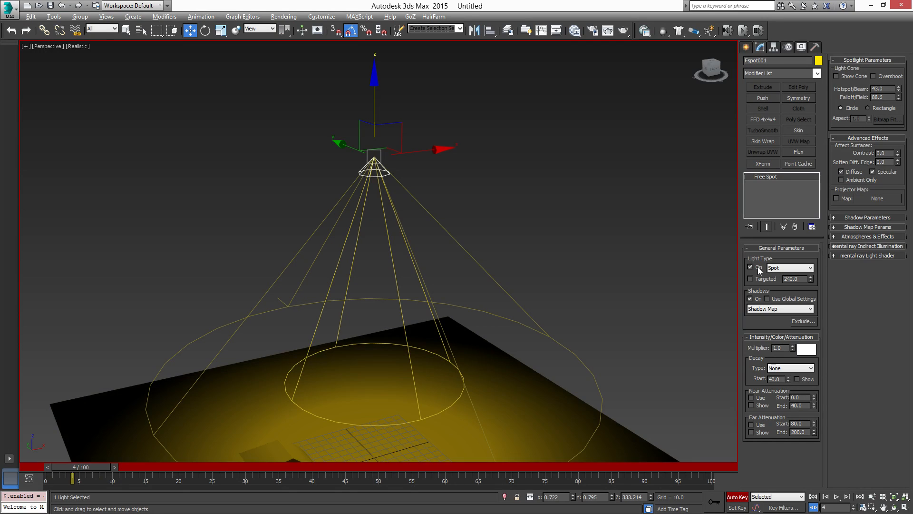
pyautogui.click(750, 299)
# Key the spotlight's Multiplier at 0 on frame 5, and scrub back to frame 0 to check the fade.
pyautogui.moveTo(104, 466); pyautogui.dragTo(110, 467)
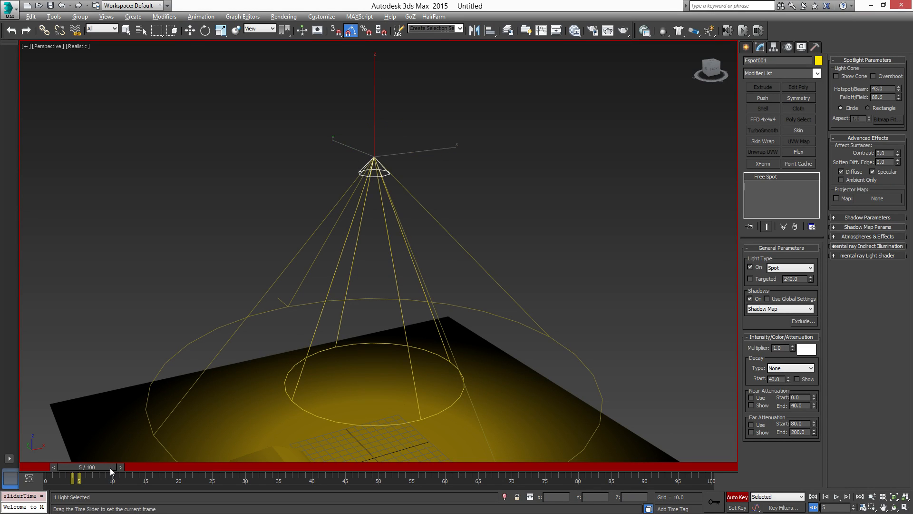
pyautogui.rightClick(793, 350)
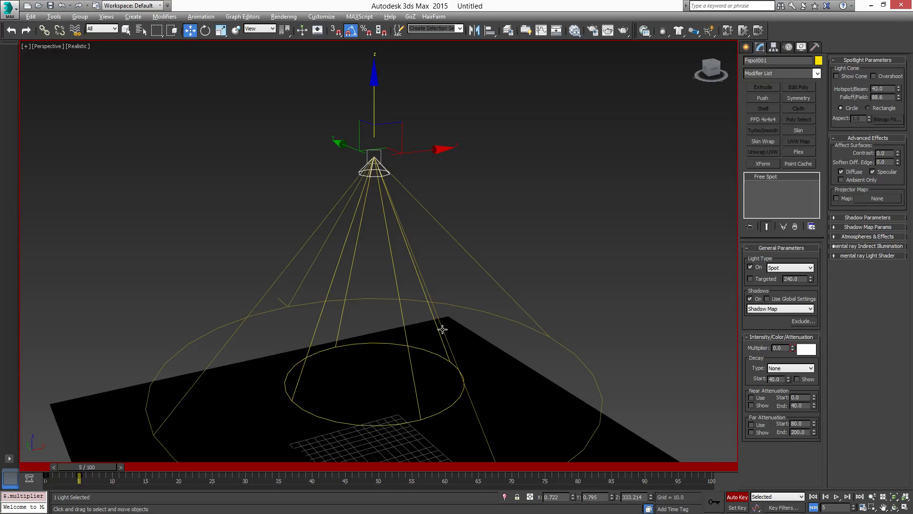
pyautogui.moveTo(475, 379); pyautogui.dragTo(446, 321, button='middle')
pyautogui.moveTo(110, 468); pyautogui.dragTo(59, 468)
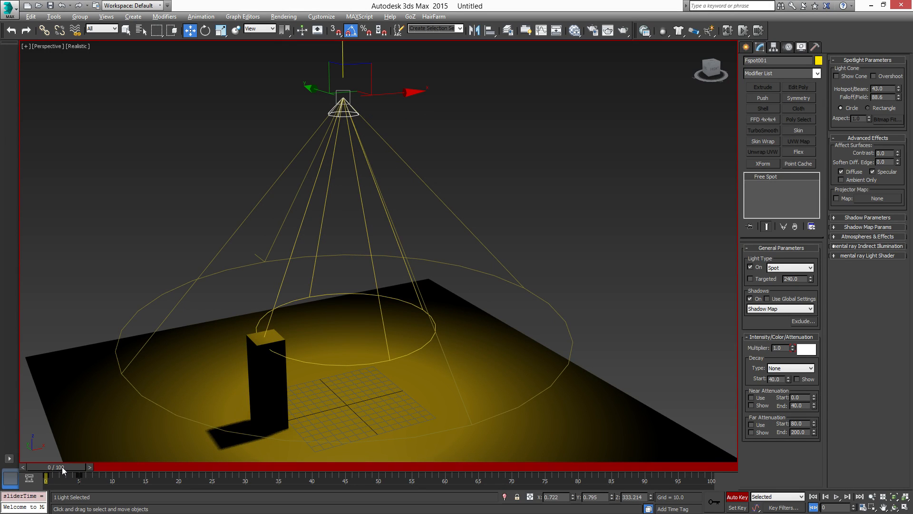
# Copy the spotlight's frame 0 key to frame 10 and its frame 5 key to frame 15.
pyautogui.moveTo(62, 467); pyautogui.dragTo(127, 481)
pyautogui.press('w')
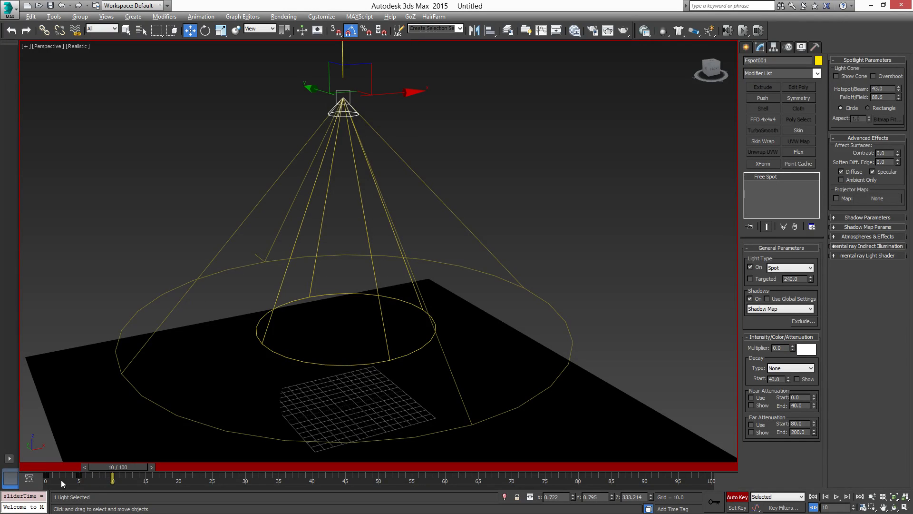
pyautogui.click(47, 476)
pyautogui.keyDown('shift'); pyautogui.moveTo(46, 477); pyautogui.dragTo(164, 473); pyautogui.keyUp('shift')
pyautogui.click(79, 476)
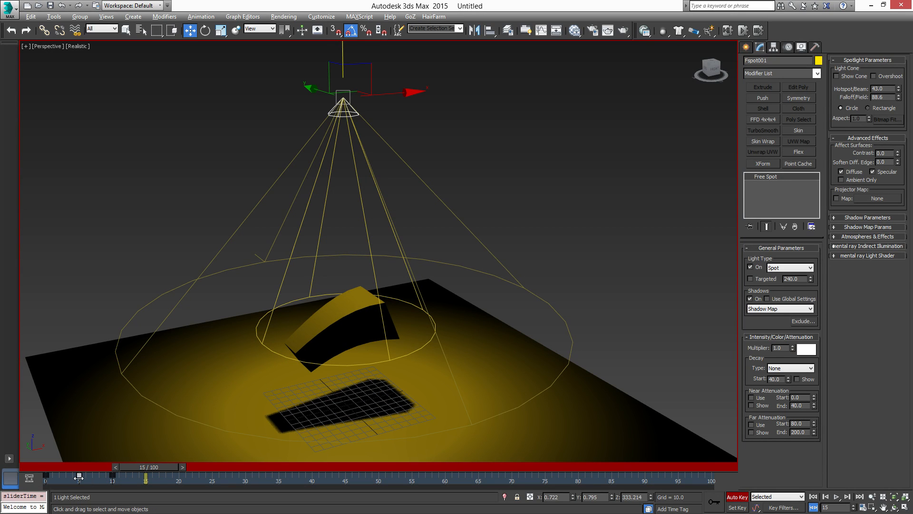
pyautogui.keyDown('shift'); pyautogui.moveTo(79, 476); pyautogui.dragTo(192, 473); pyautogui.keyUp('shift')
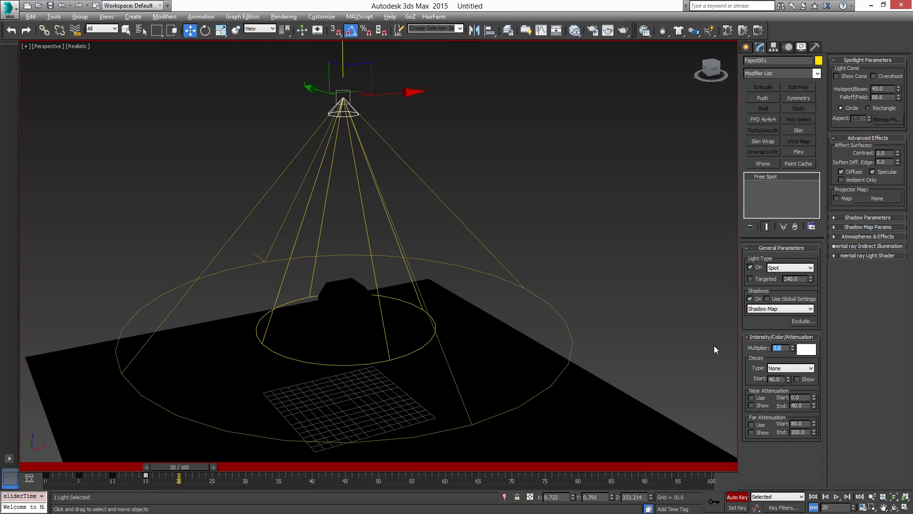
# Key the Multiplier at 3 on frame 20, and copy the frame 15 key to frame 25 and on to frame 40.
pyautogui.write('3')
pyautogui.press('Return')
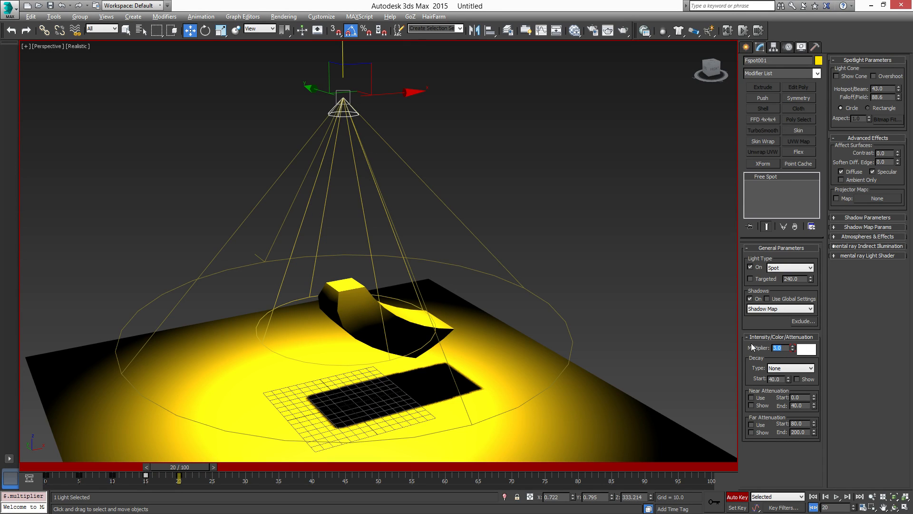
pyautogui.moveTo(197, 468); pyautogui.dragTo(234, 471)
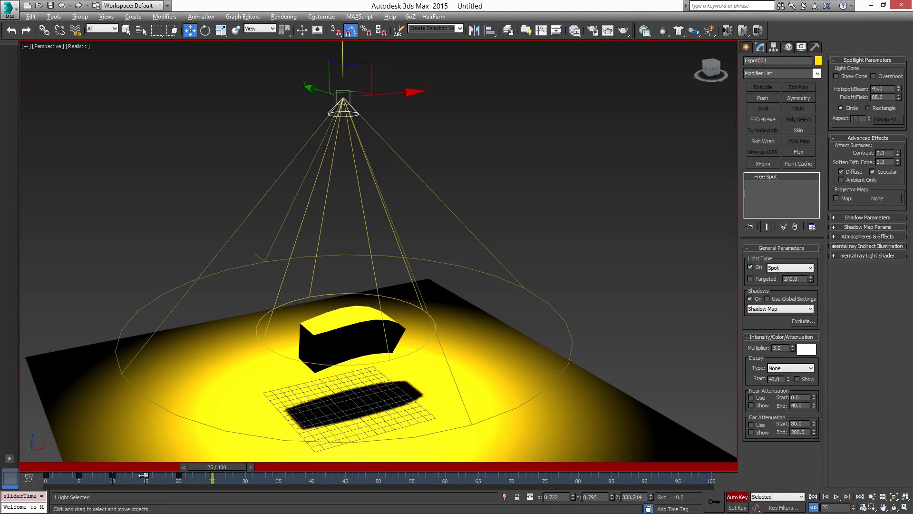
pyautogui.keyDown('shift'); pyautogui.moveTo(146, 475); pyautogui.dragTo(331, 478); pyautogui.keyUp('shift')
pyautogui.press('w')
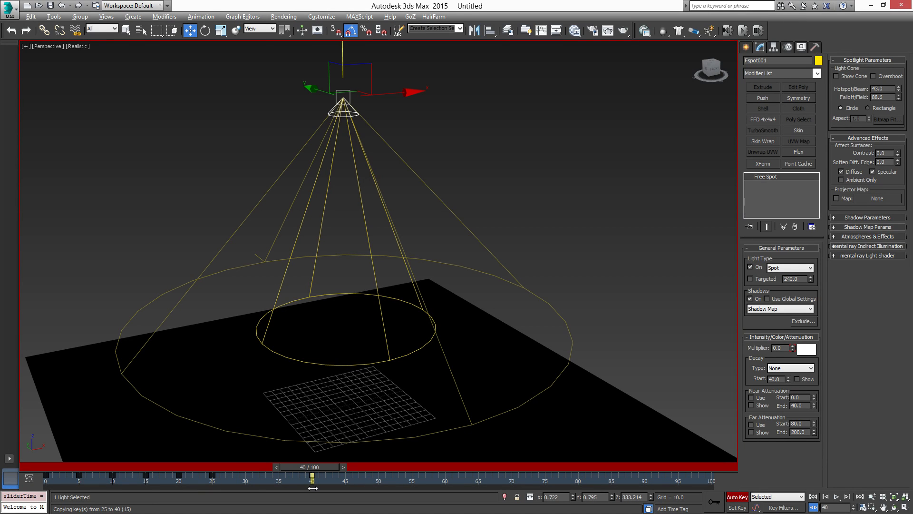
pyautogui.press('q')
# Play the flickering spotlight animation from frame 0, stop it and return to frame 0.
pyautogui.moveTo(330, 470); pyautogui.dragTo(27, 448)
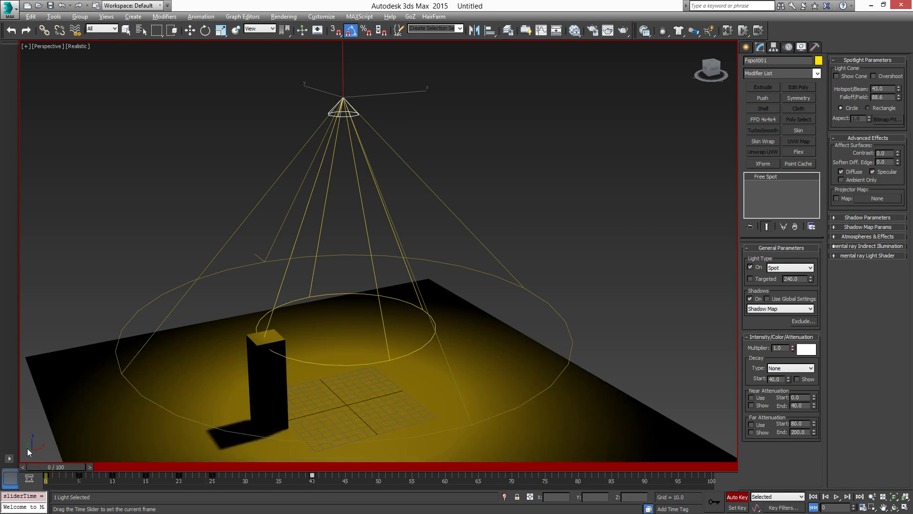
pyautogui.press('w')
pyautogui.click(838, 497)
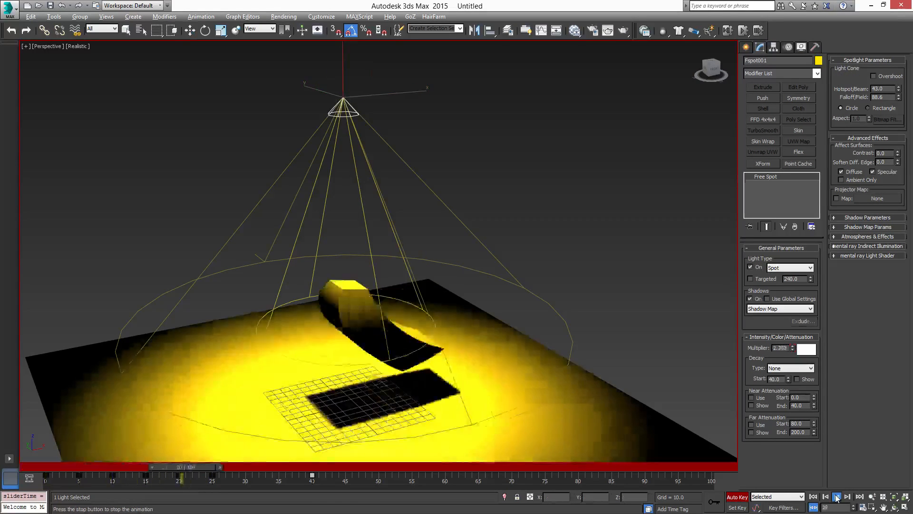
pyautogui.click(836, 497)
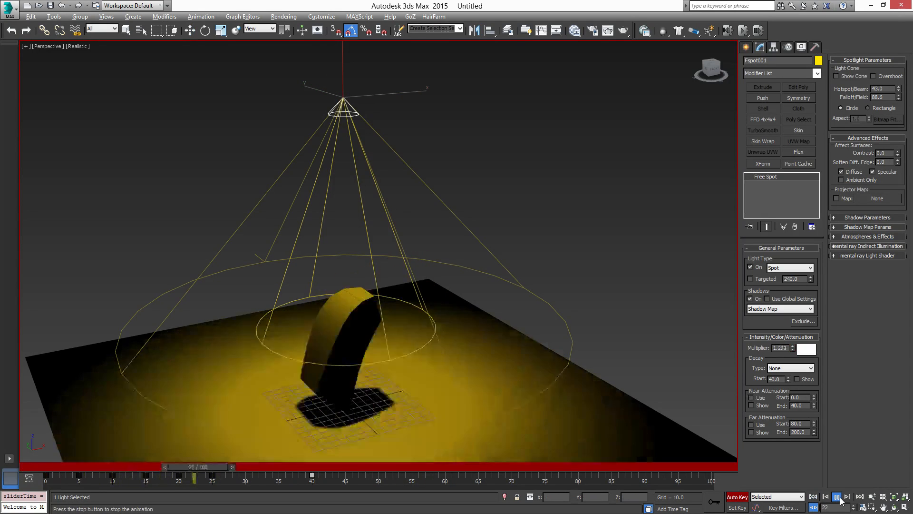
pyautogui.click(837, 497)
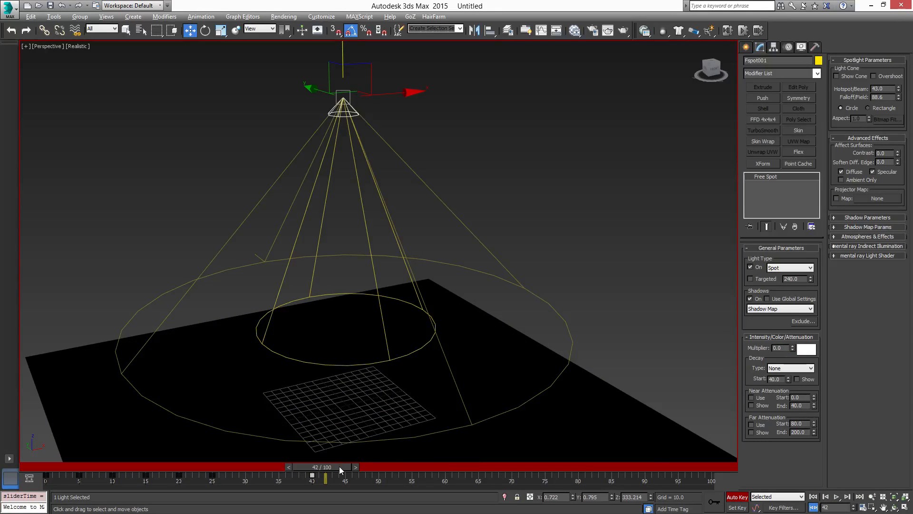
pyautogui.moveTo(339, 469); pyautogui.dragTo(46, 464)
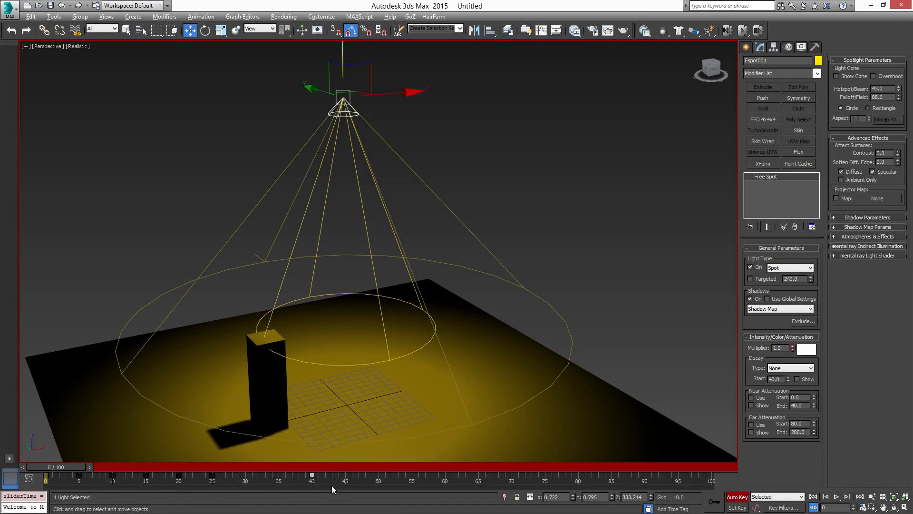
# Select all of the spotlight's keys from frame 0 to frame 40 on the timeline.
pyautogui.moveTo(344, 484); pyautogui.dragTo(15, 459)
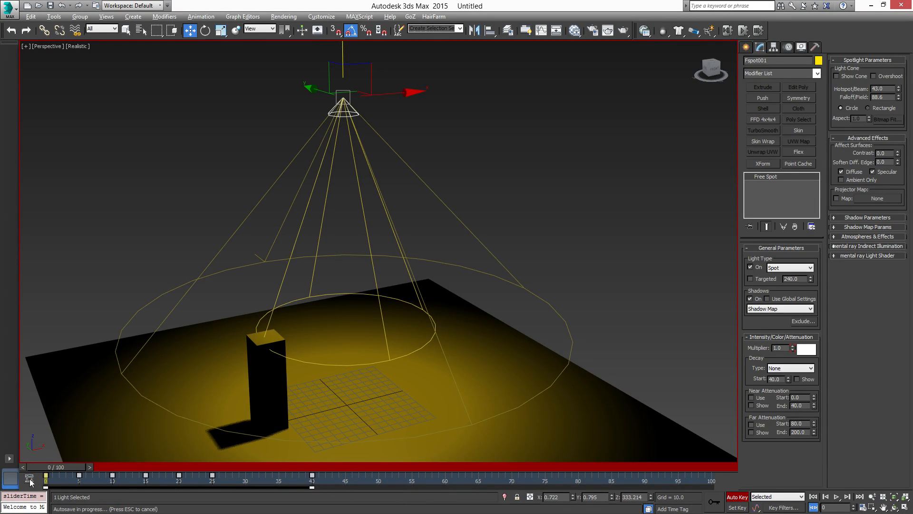
pyautogui.click(346, 484)
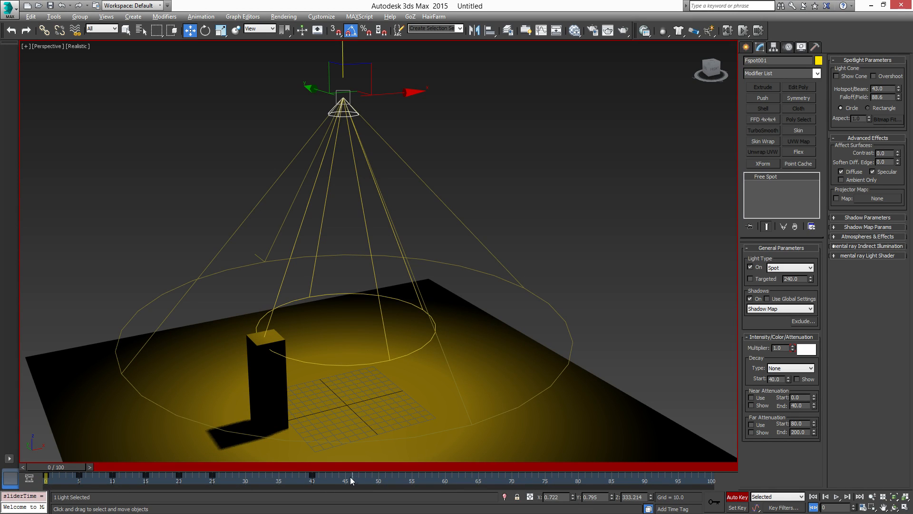
pyautogui.moveTo(352, 484); pyautogui.dragTo(166, 473)
pyautogui.moveTo(62, 480); pyautogui.dragTo(42, 481)
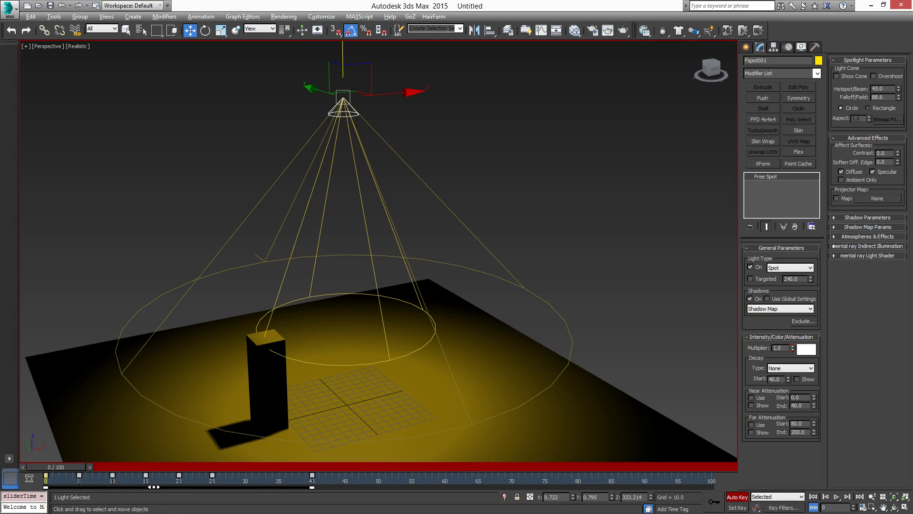
pyautogui.click(29, 477)
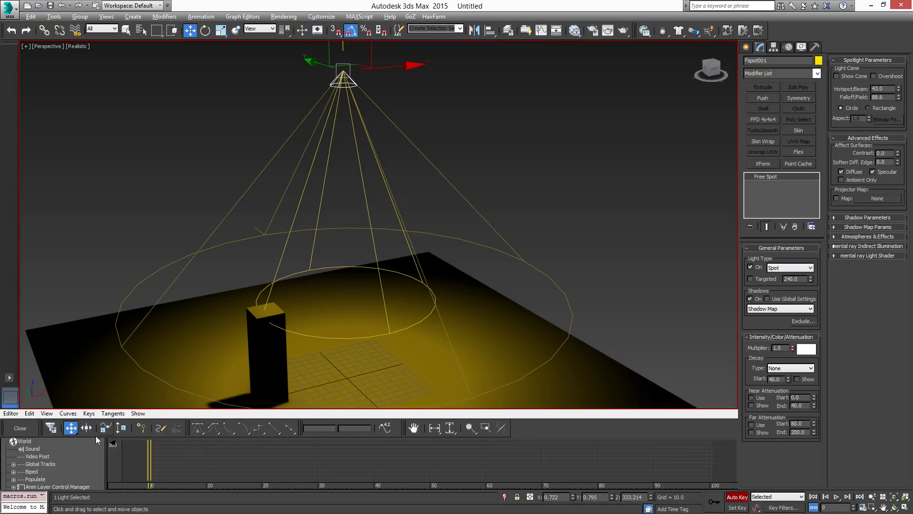
pyautogui.click(20, 428)
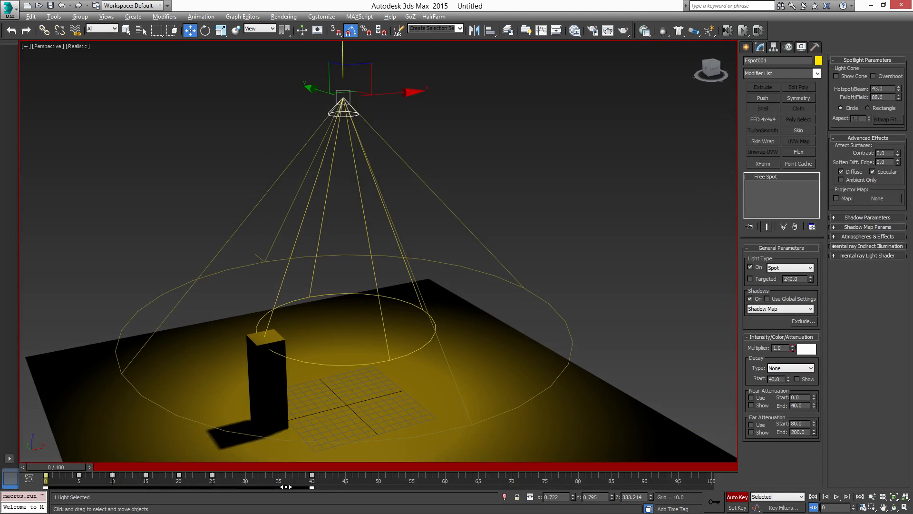
pyautogui.moveTo(326, 482); pyautogui.dragTo(193, 480)
pyautogui.moveTo(46, 481); pyautogui.dragTo(42, 480)
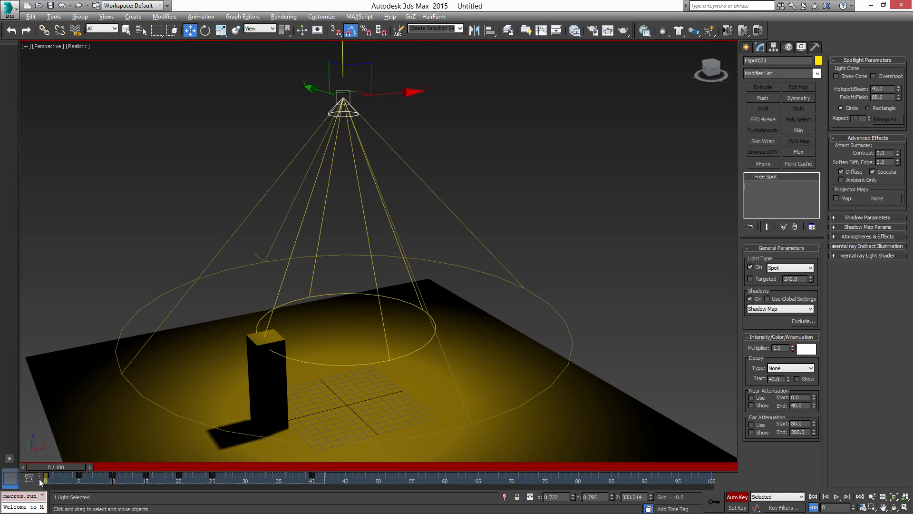
# Open the Curve Editor and expand the Object (Free Spot) tracks of Fspot001.
pyautogui.click(28, 479)
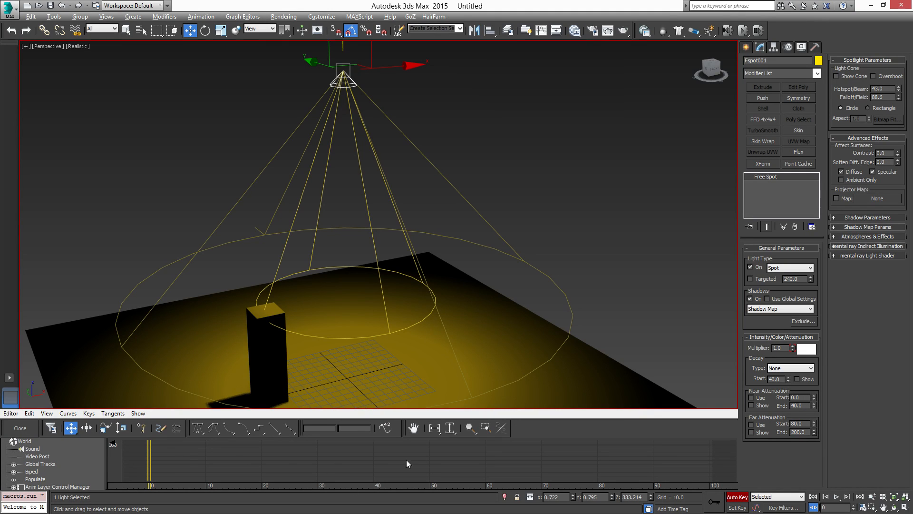
pyautogui.scroll(-1, 70, 455)
pyautogui.scroll(-3, 42, 468)
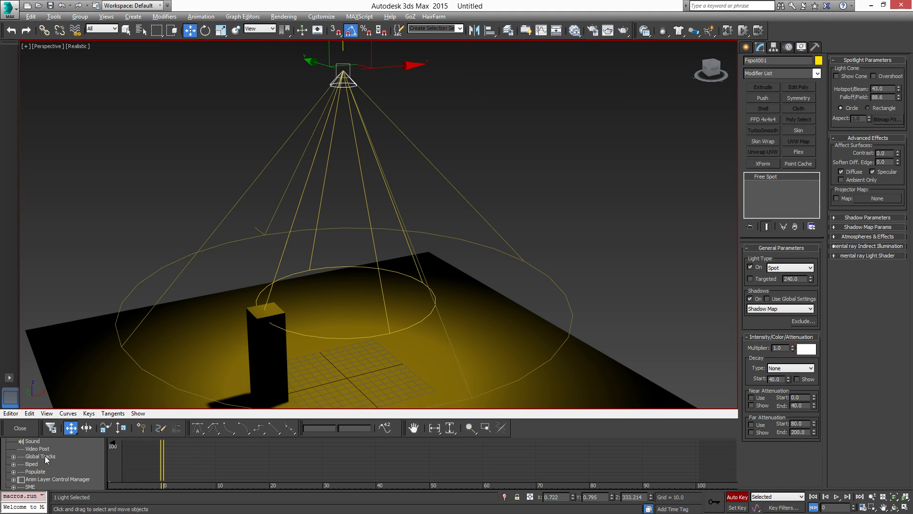
pyautogui.scroll(-2, 64, 470)
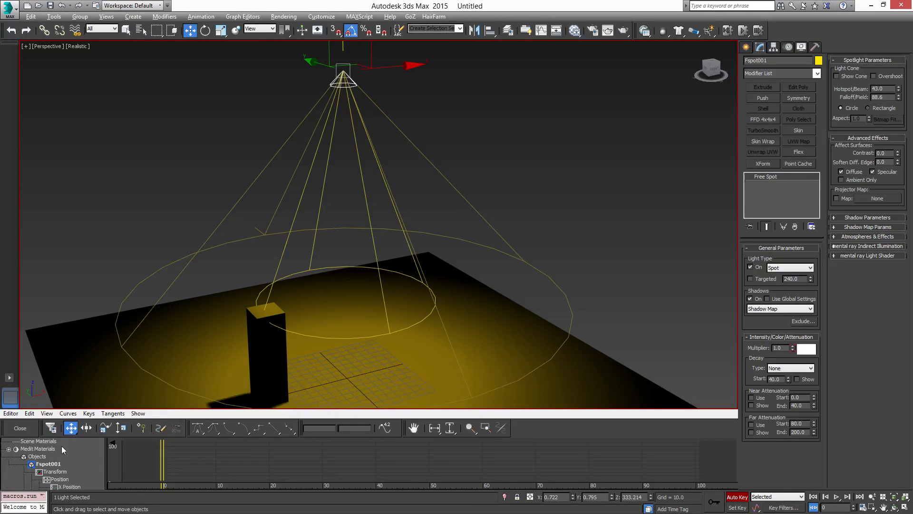
pyautogui.scroll(-5, 65, 476)
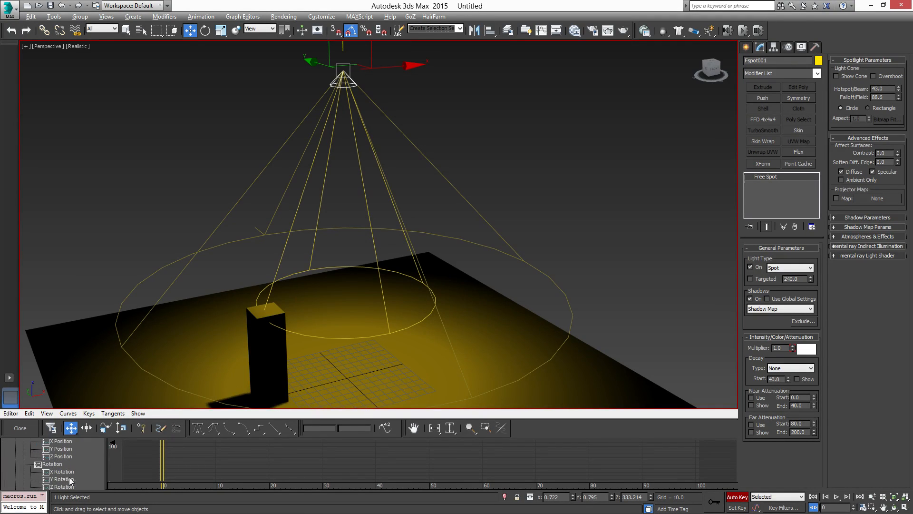
pyautogui.moveTo(60, 471)
pyautogui.mouseDown()
pyautogui.moveTo(83, 486)
pyautogui.moveTo(69, 473)
pyautogui.moveTo(72, 462)
pyautogui.mouseUp()
pyautogui.click(30, 464)
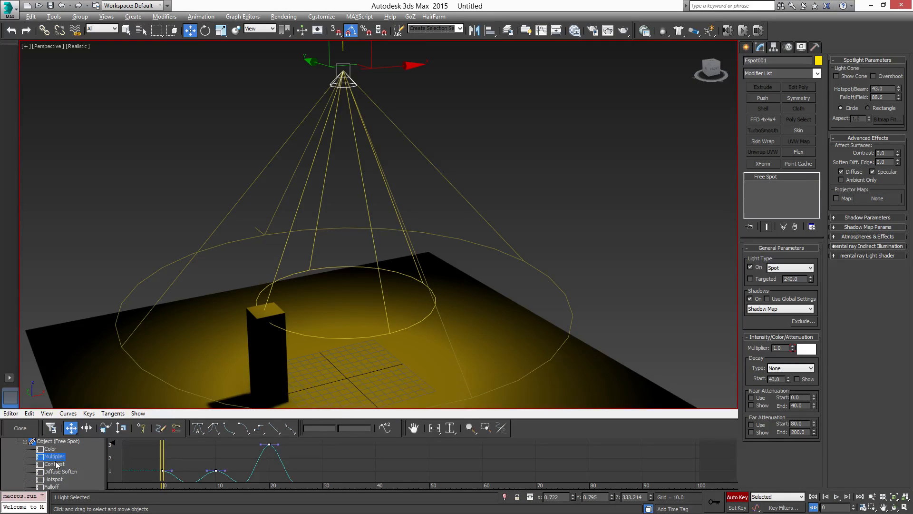
# Show the Multiplier curve and set the tangents of all its keys to Step.
pyautogui.click(53, 464)
pyautogui.click(54, 457)
pyautogui.moveTo(239, 468); pyautogui.dragTo(315, 460, button='middle')
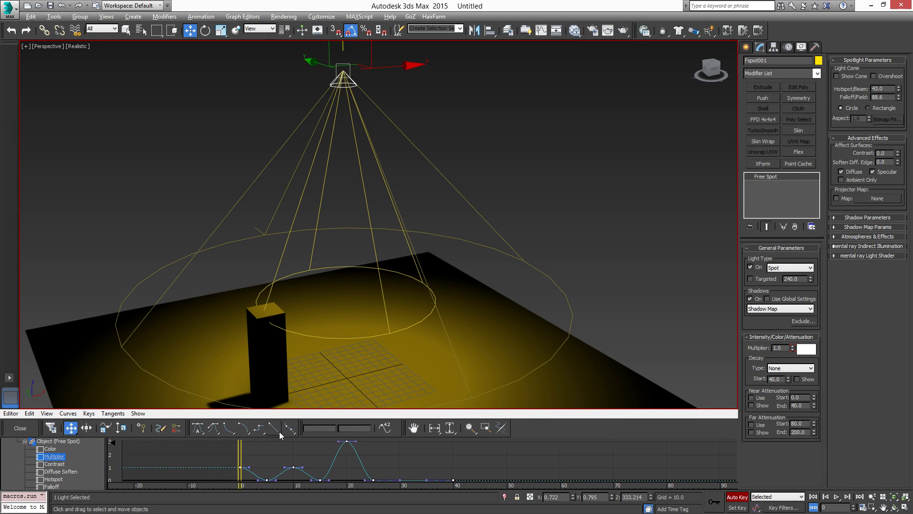
pyautogui.click(259, 428)
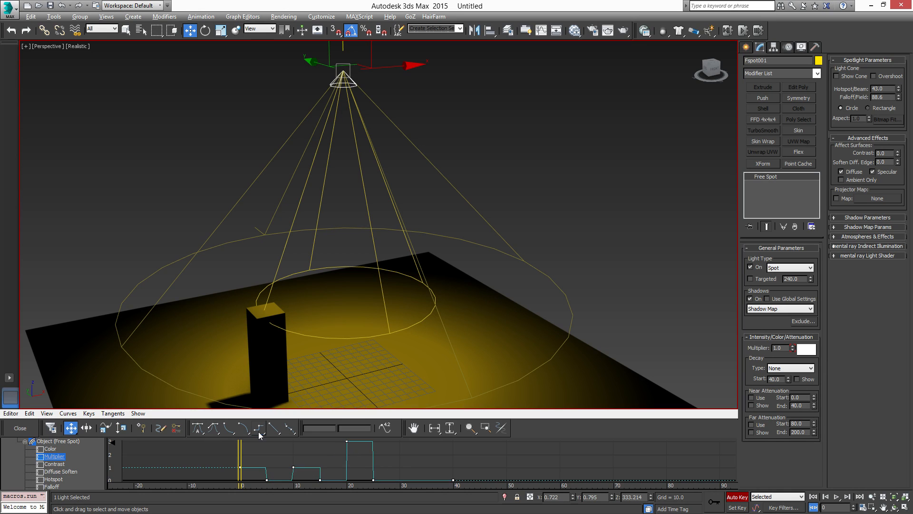
# Replay the animation from frame 0 to check the stepped light flicker, stopping at frame 47.
pyautogui.moveTo(496, 348); pyautogui.dragTo(472, 306, button='middle')
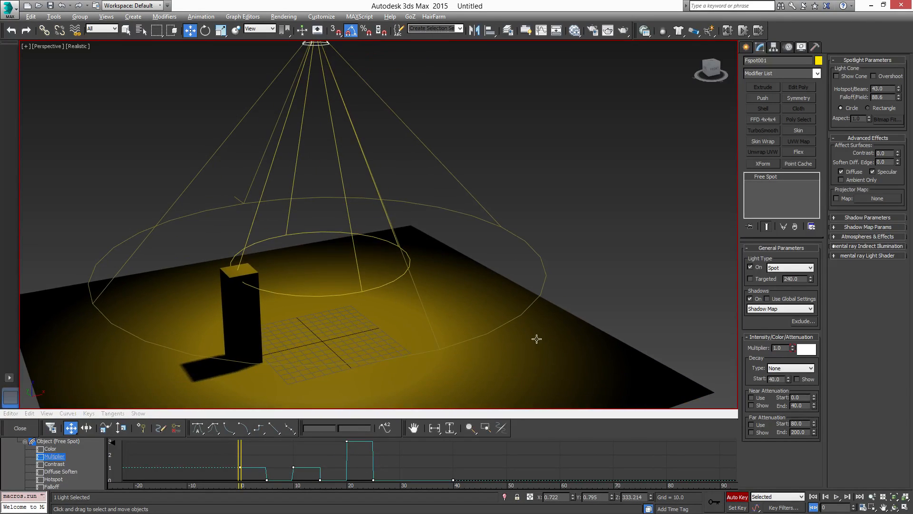
pyautogui.click(813, 496)
pyautogui.click(837, 496)
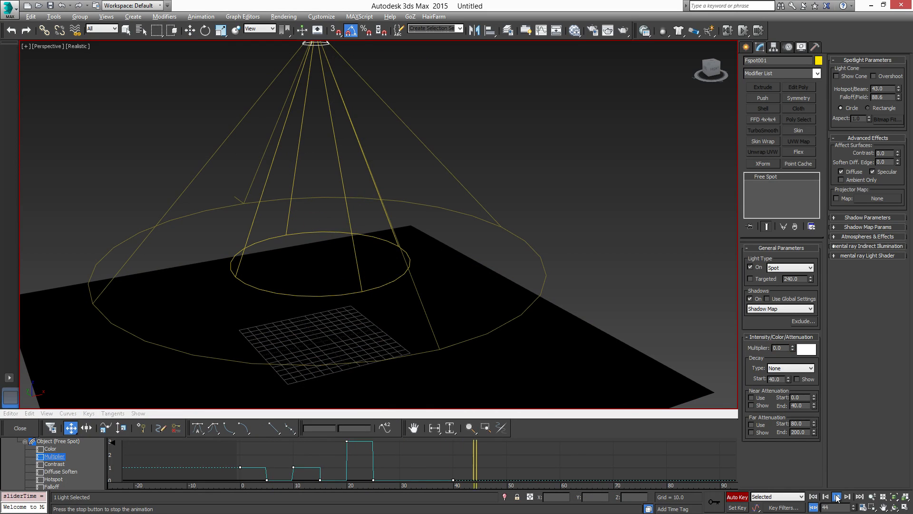
pyautogui.click(815, 496)
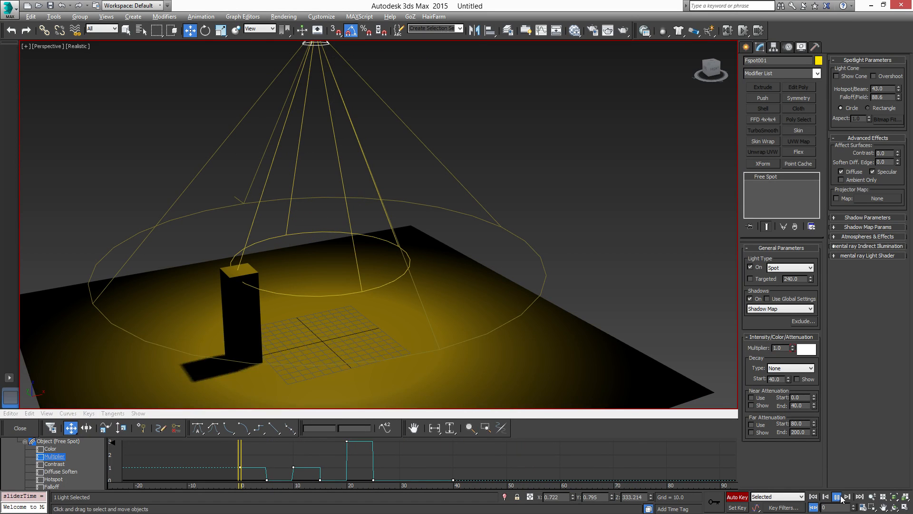
pyautogui.click(840, 497)
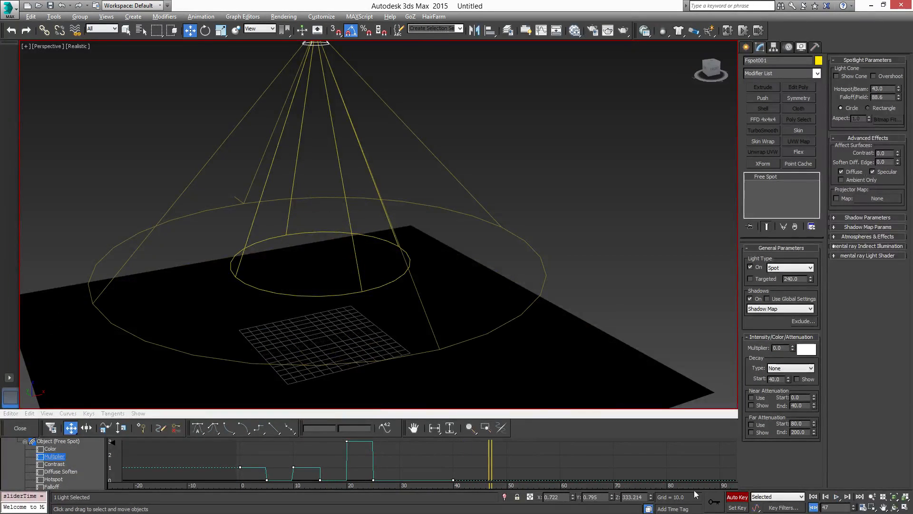
# Close the Mini Curve Editor and compress the spotlight's whole key range so its last key lands on frame 20.
pyautogui.click(20, 428)
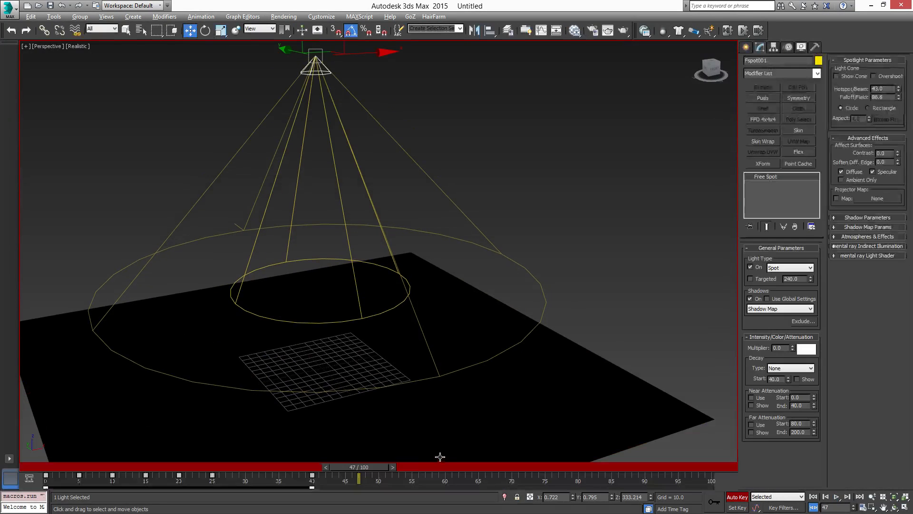
pyautogui.moveTo(339, 475); pyautogui.dragTo(135, 469)
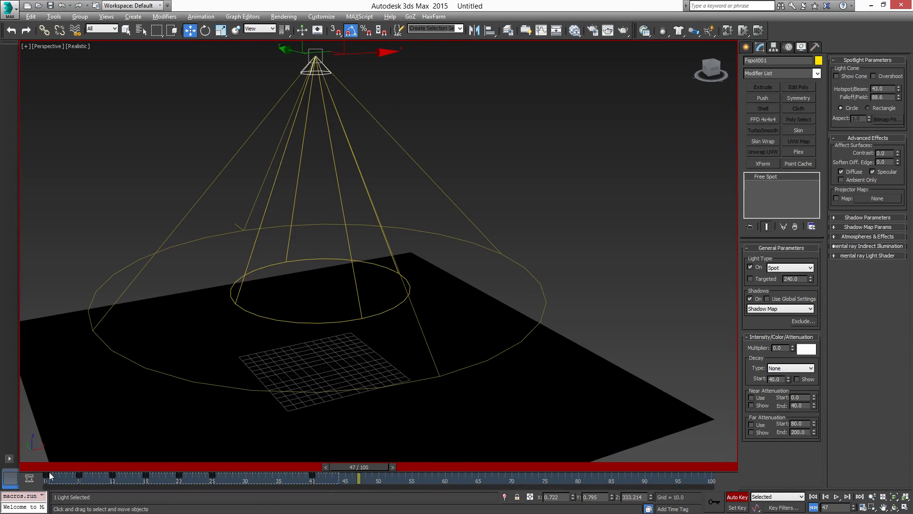
pyautogui.moveTo(44, 475); pyautogui.dragTo(45, 477)
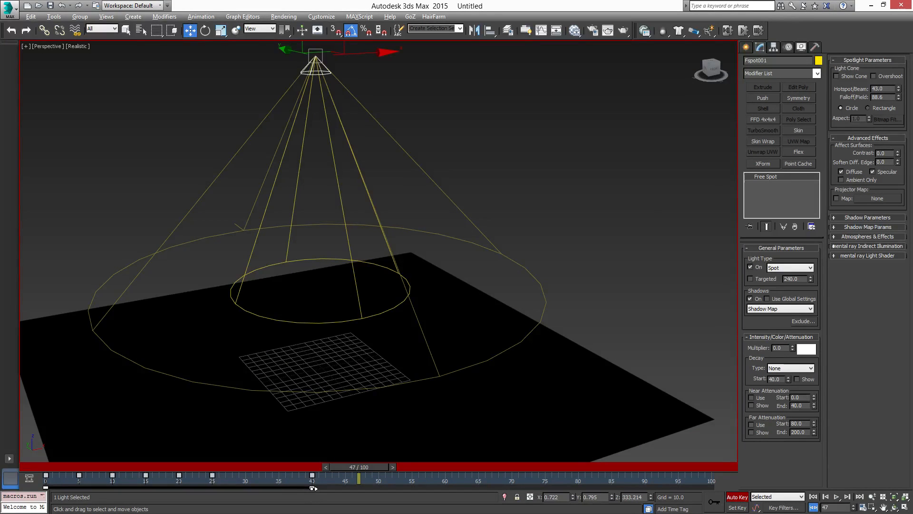
pyautogui.moveTo(314, 488); pyautogui.dragTo(179, 479)
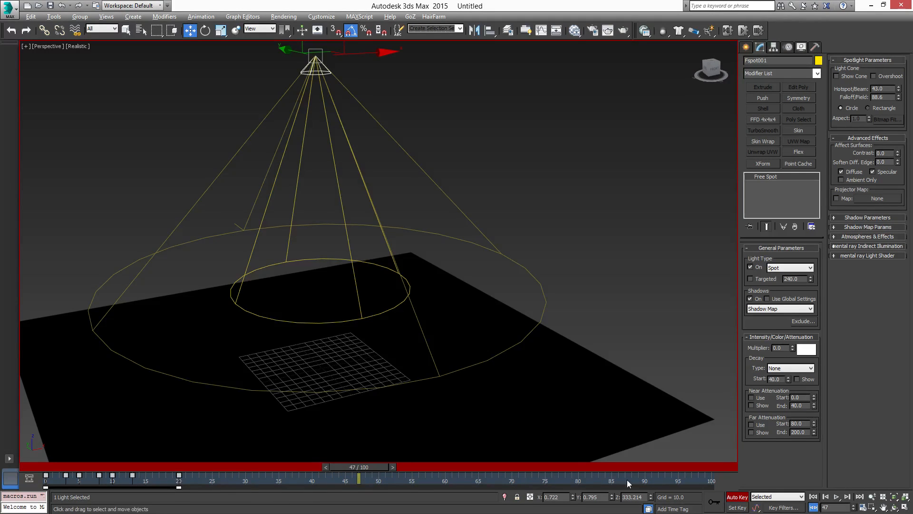
# Replay the animation several times from frame 0 to check the faster light flicker, then return to frame 0.
pyautogui.click(814, 497)
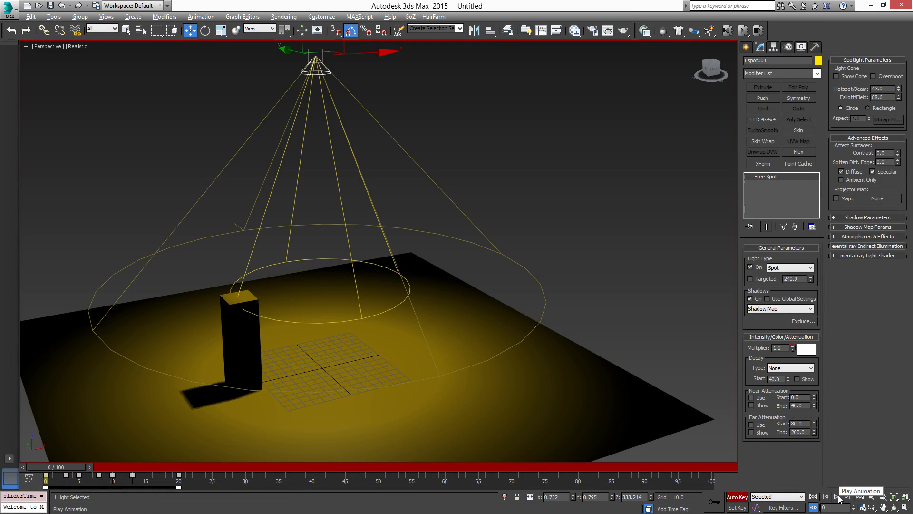
pyautogui.click(837, 497)
pyautogui.click(838, 497)
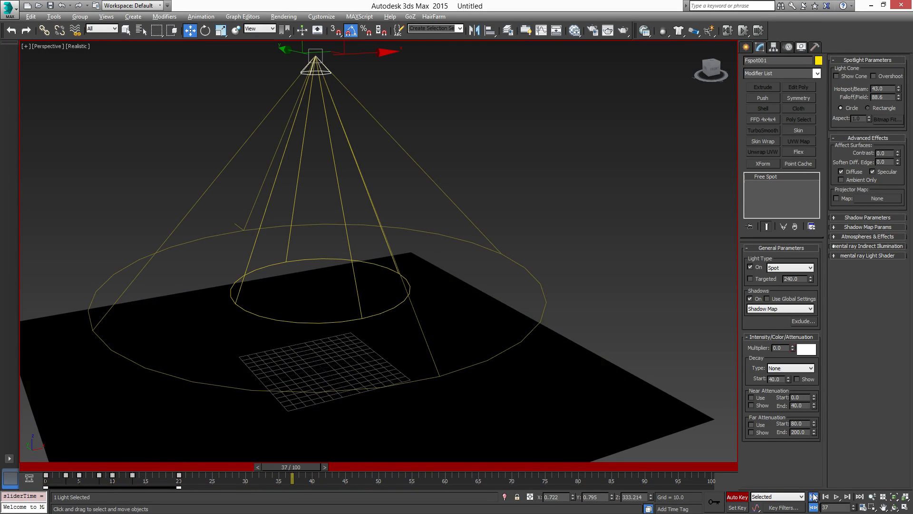
pyautogui.click(814, 497)
pyautogui.click(837, 496)
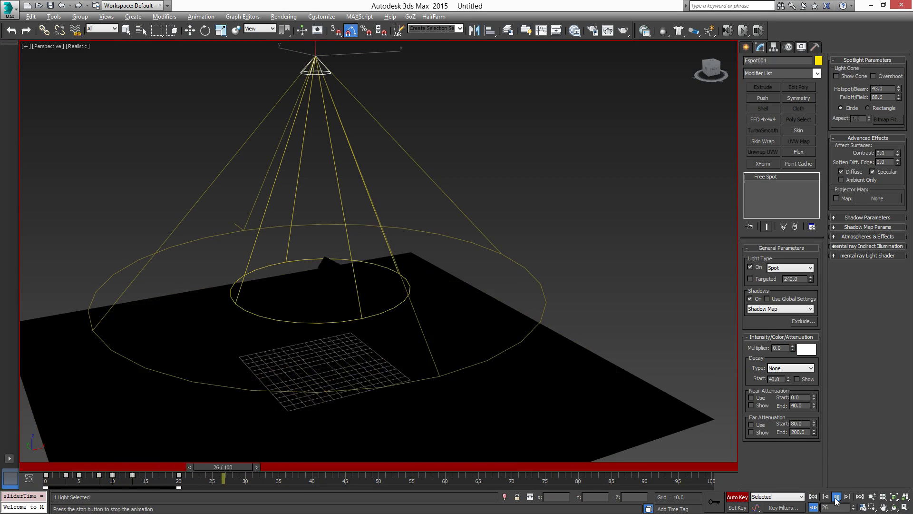
pyautogui.click(837, 497)
pyautogui.click(814, 496)
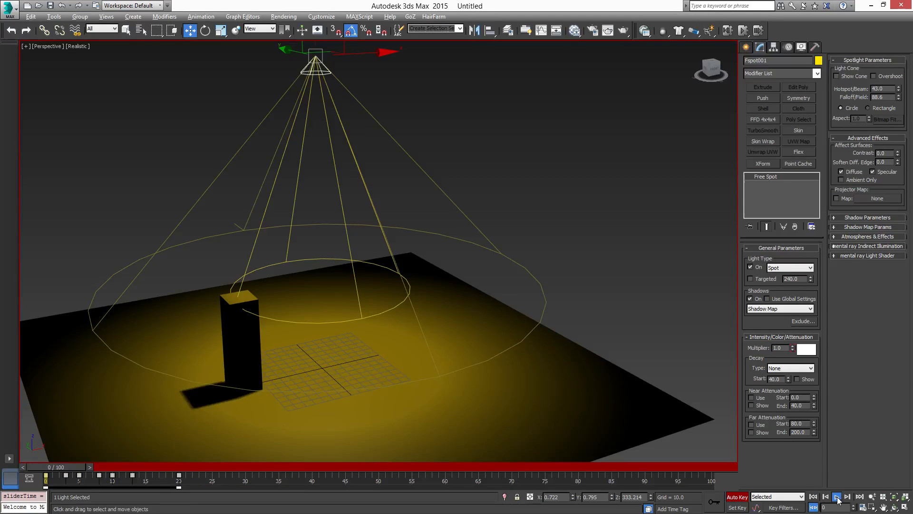
pyautogui.click(837, 497)
pyautogui.click(837, 497)
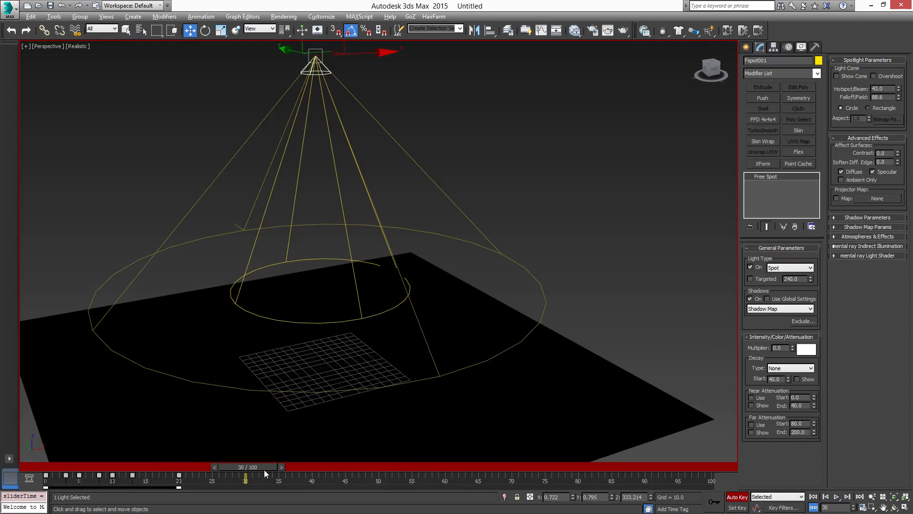
pyautogui.moveTo(264, 470); pyautogui.dragTo(68, 454)
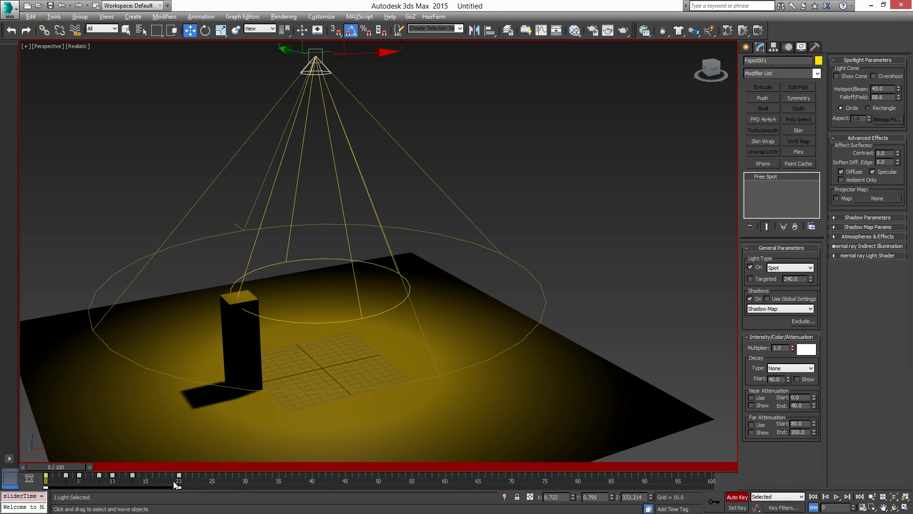
# Deselect the keys, open the Mini Curve Editor and show the spotlight's Multiplier curve under Object (Free Spot).
pyautogui.click(221, 483)
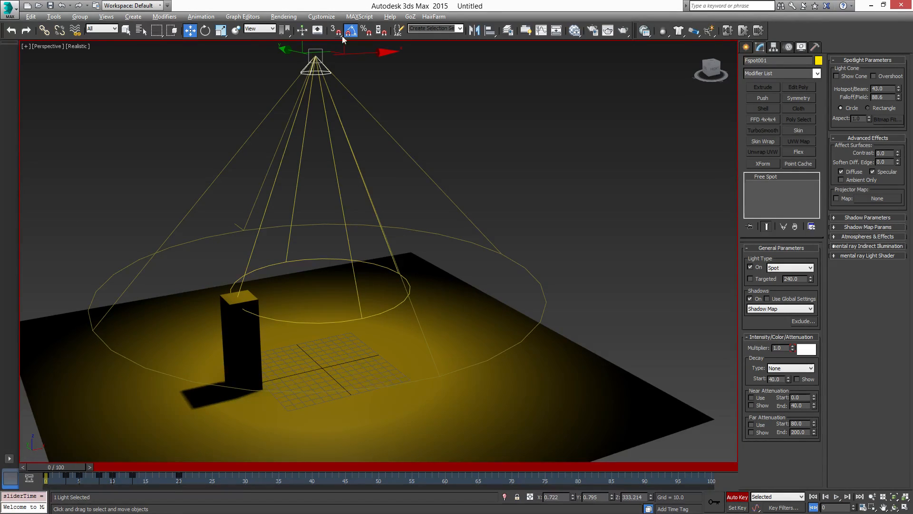
pyautogui.click(29, 478)
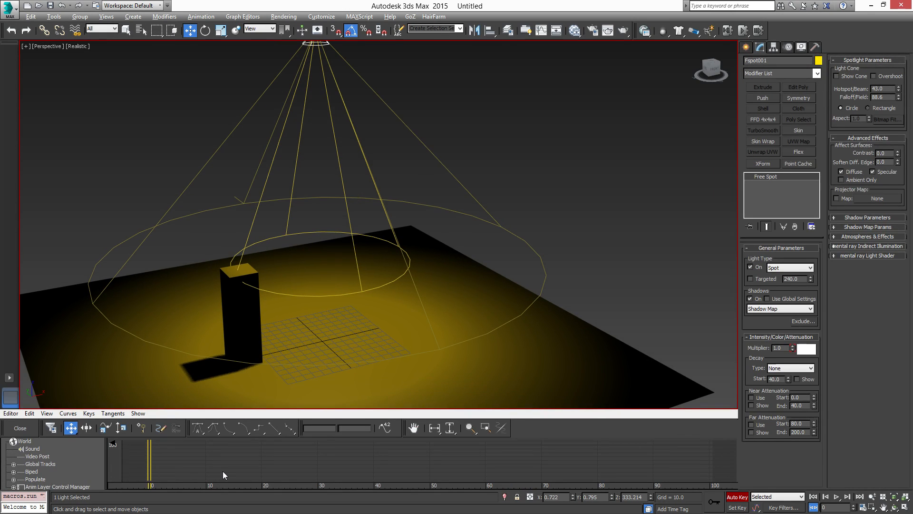
pyautogui.moveTo(223, 472); pyautogui.dragTo(227, 439, button='middle')
pyautogui.moveTo(90, 467); pyautogui.dragTo(85, 429, button='middle')
pyautogui.moveTo(74, 481); pyautogui.dragTo(71, 424, button='middle')
pyautogui.moveTo(74, 479); pyautogui.dragTo(67, 417, button='middle')
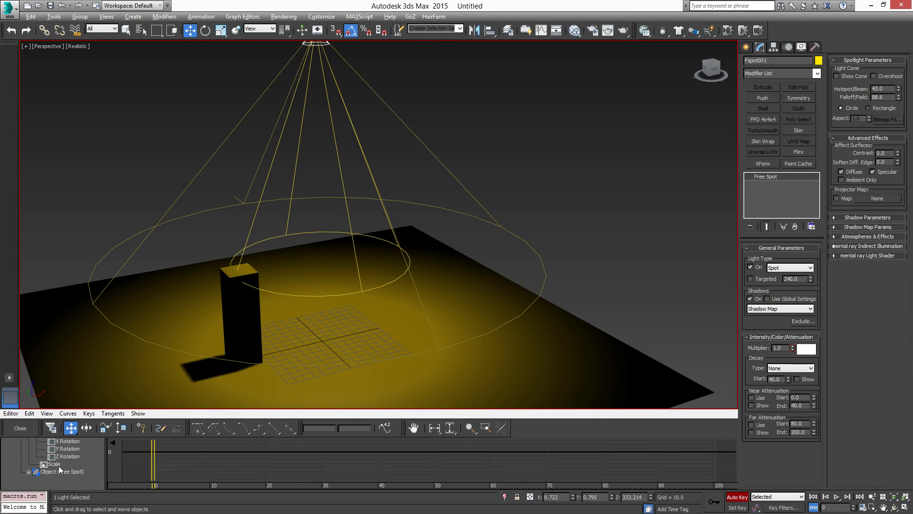
pyautogui.click(28, 473)
pyautogui.moveTo(50, 477); pyautogui.dragTo(49, 435, button='middle')
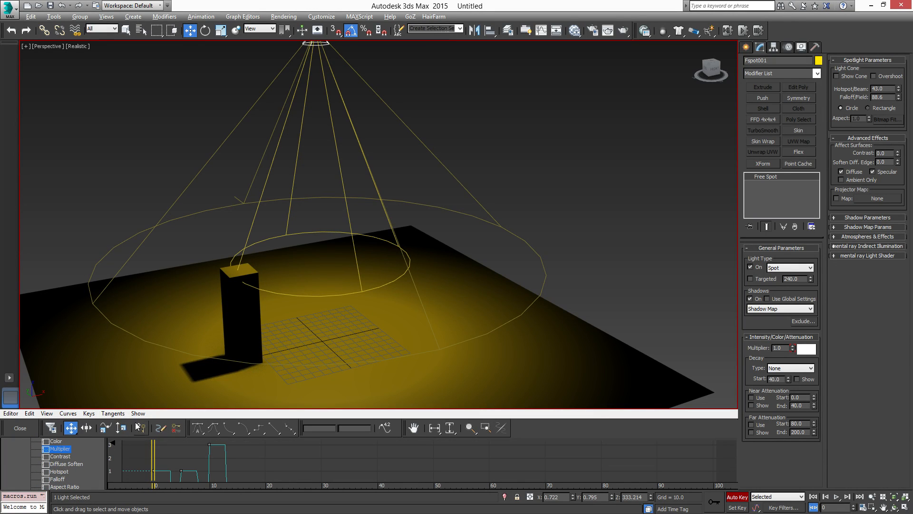
# Set the Multiplier curve's out-of-range type after the last key to Cycle and play the animation.
pyautogui.click(33, 414)
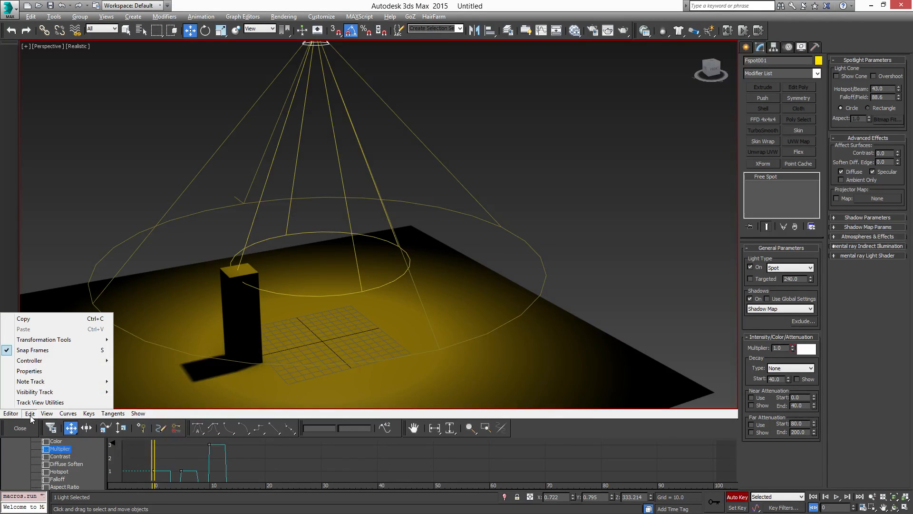
pyautogui.moveTo(102, 360)
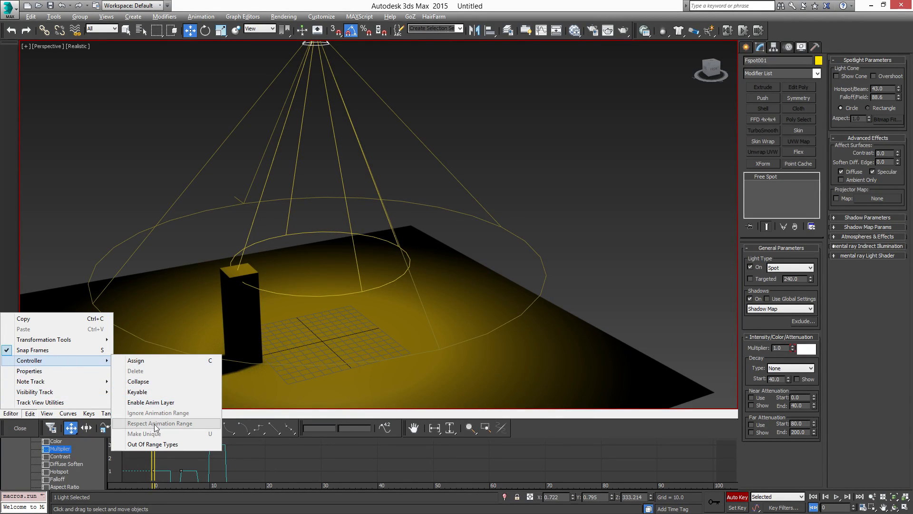
pyautogui.click(154, 445)
pyautogui.moveTo(113, 412); pyautogui.dragTo(133, 295)
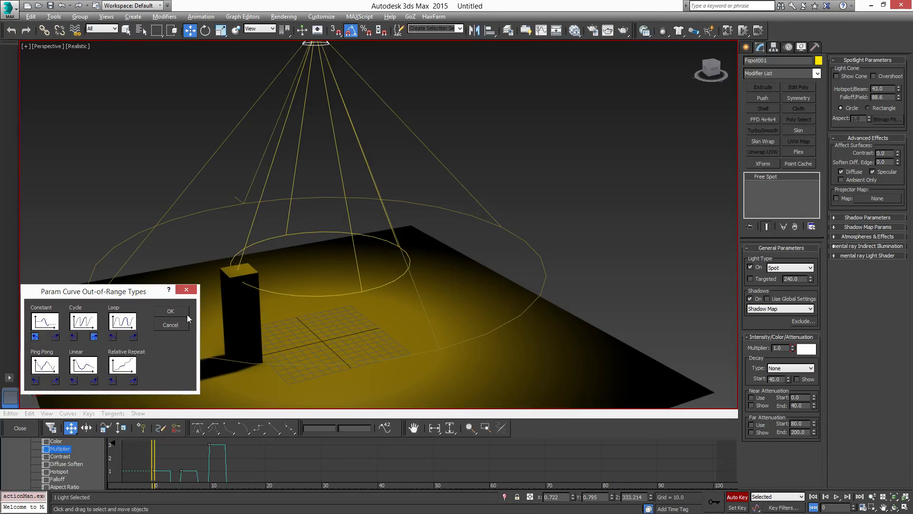
pyautogui.click(171, 311)
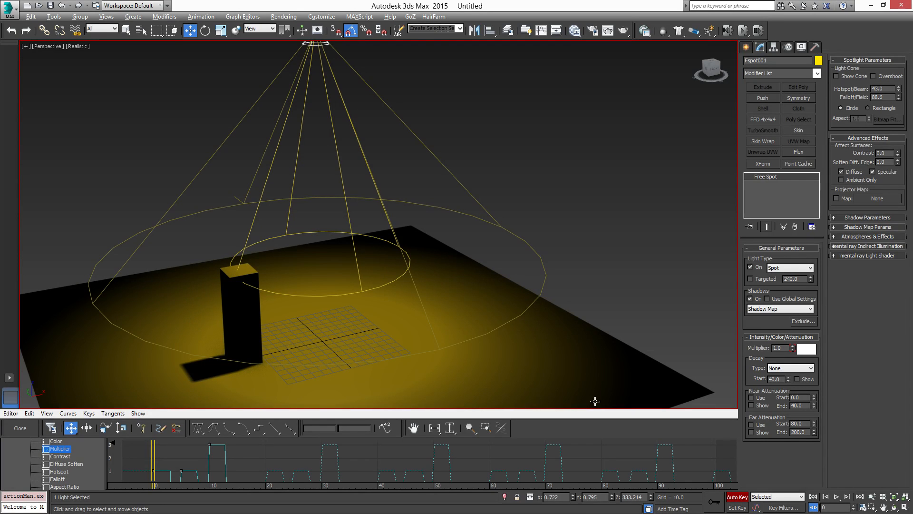
pyautogui.click(837, 497)
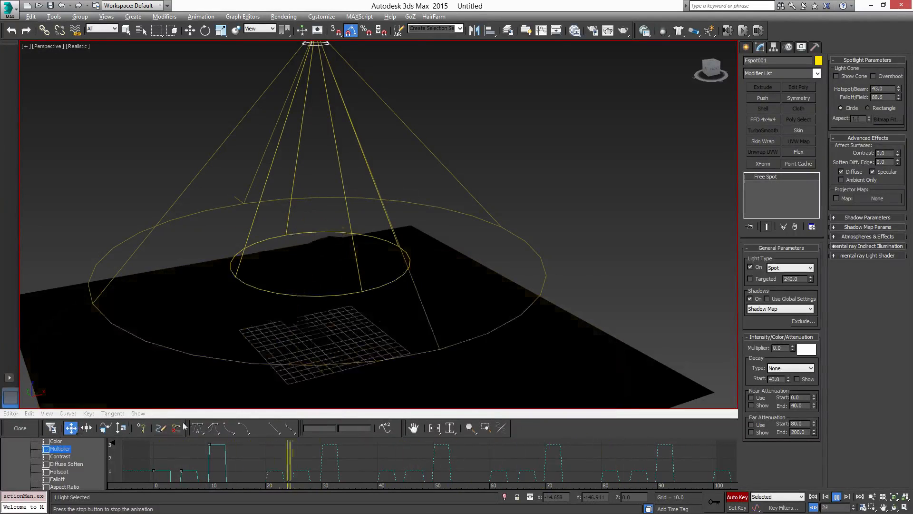
# Show the Curves : Track View toolbar in the Mini Curve Editor.
pyautogui.rightClick(585, 429)
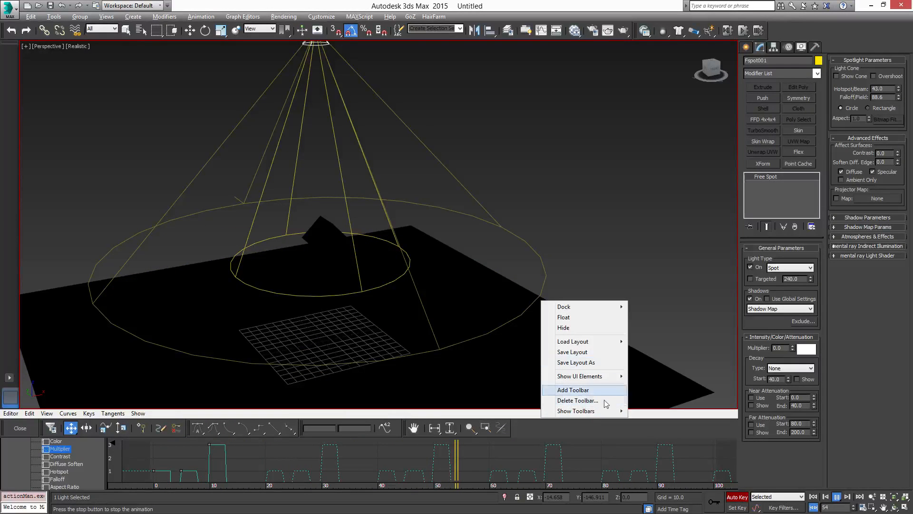
pyautogui.moveTo(600, 412)
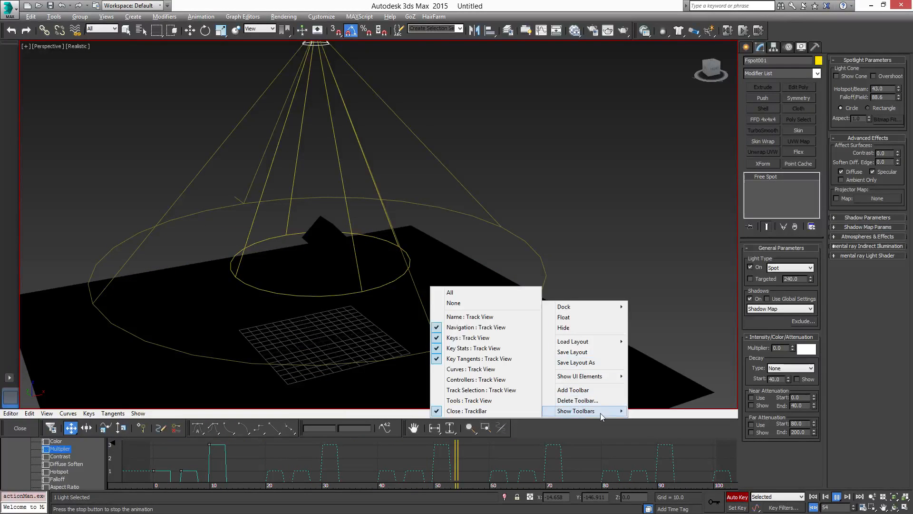
pyautogui.click(457, 369)
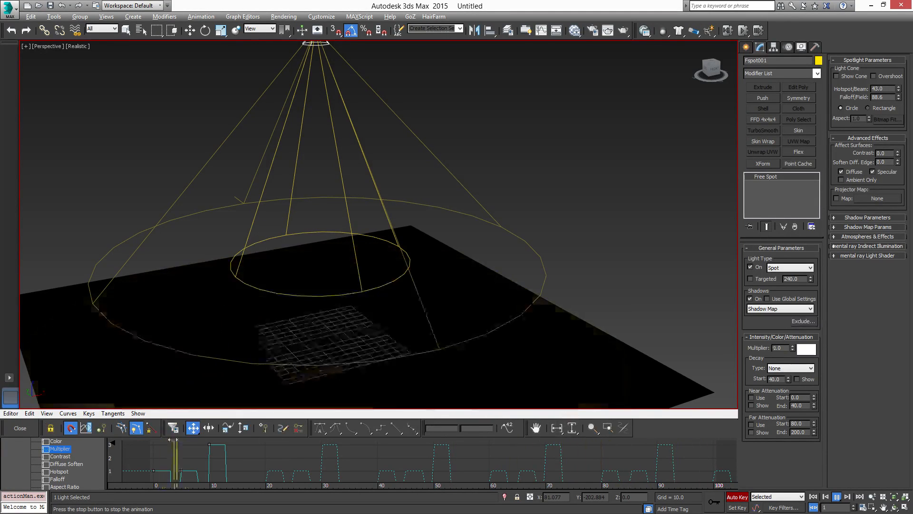
# Try the Loop out-of-range type after the last key of the Multiplier curve.
pyautogui.click(86, 428)
pyautogui.moveTo(108, 415); pyautogui.dragTo(126, 283)
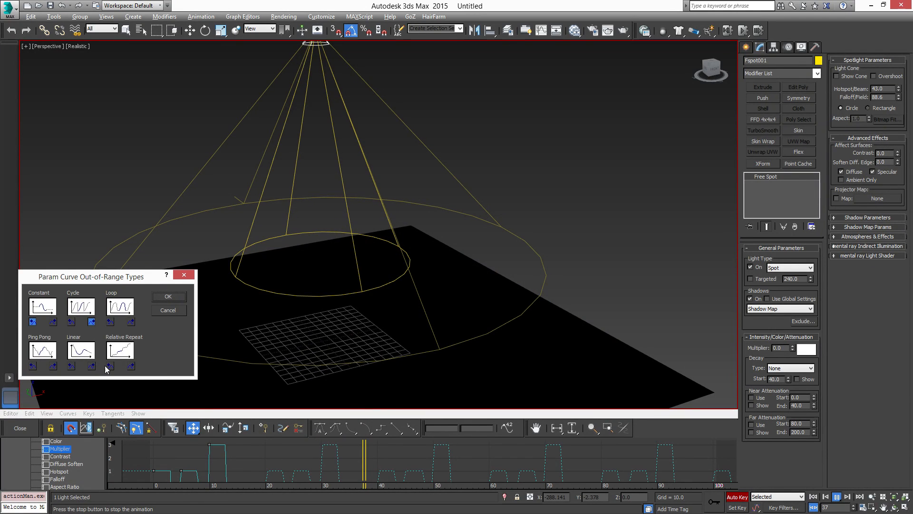
pyautogui.click(131, 322)
pyautogui.click(174, 299)
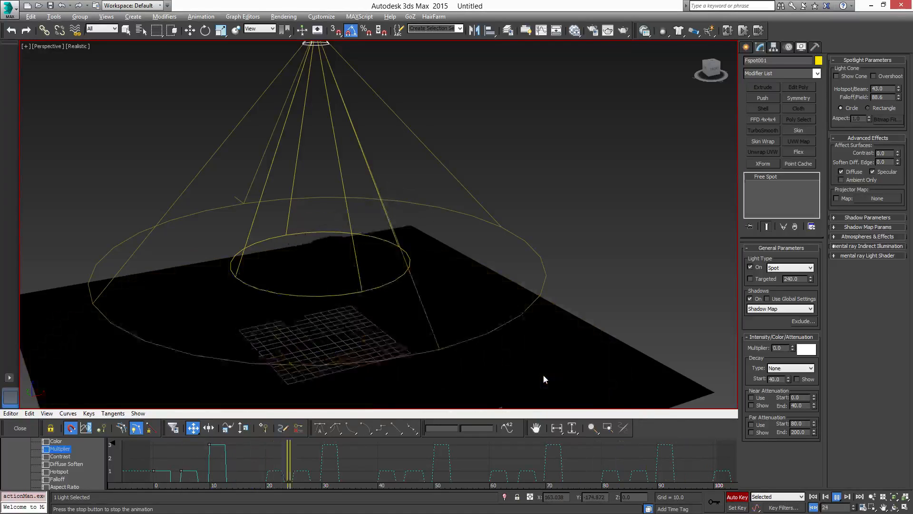
# Try Relative Repeat and after it Linear as the Multiplier curve's out-of-range type after the last key.
pyautogui.click(82, 429)
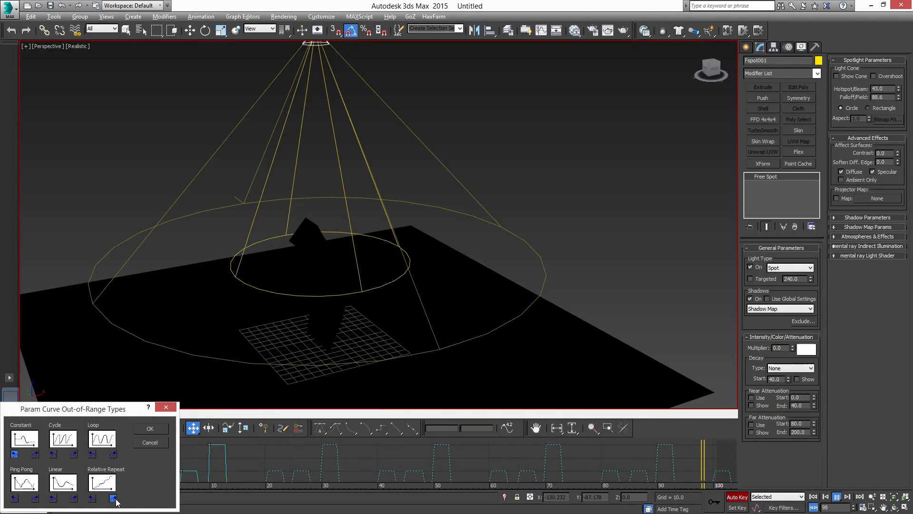
pyautogui.click(162, 432)
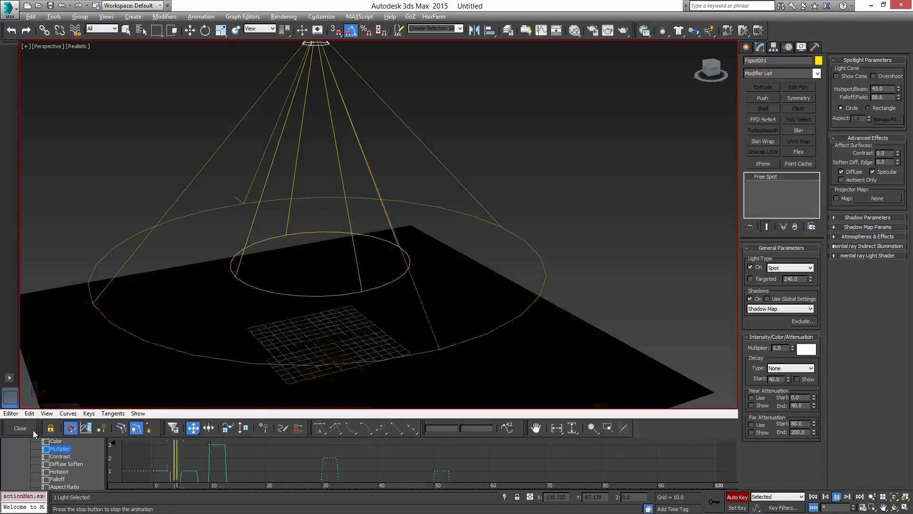
pyautogui.click(86, 428)
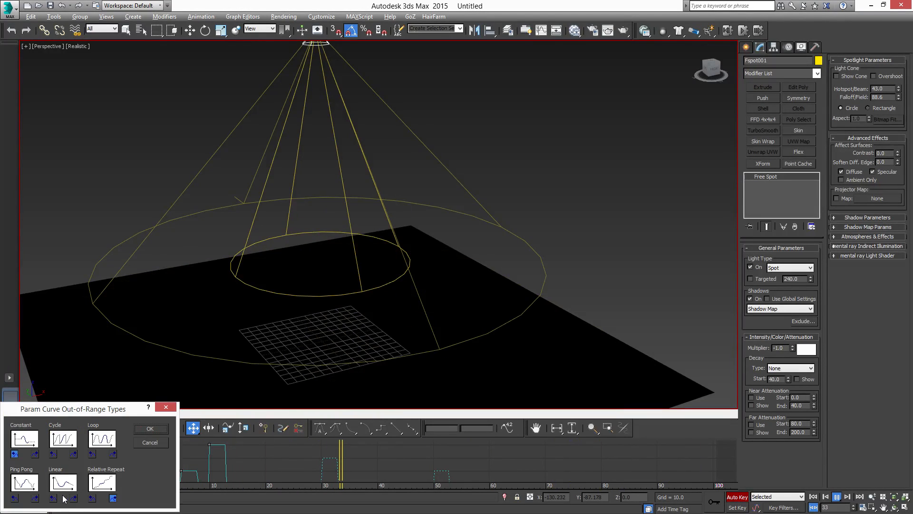
pyautogui.click(156, 431)
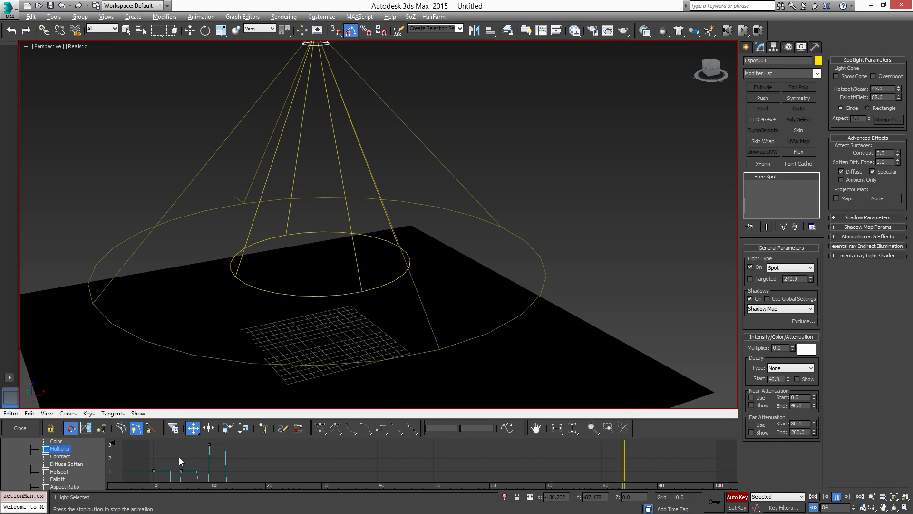
# Set the Multiplier curve's out-of-range type after the last key to Ping Pong.
pyautogui.click(85, 428)
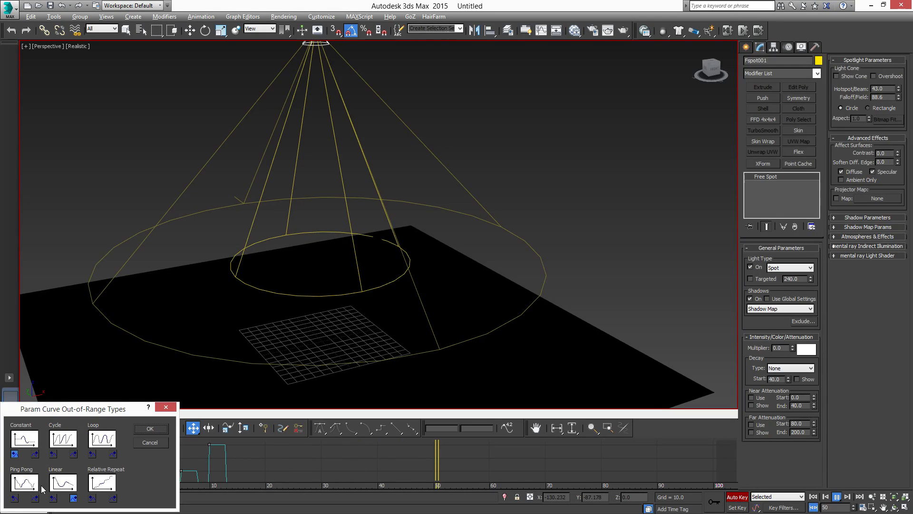
pyautogui.click(150, 429)
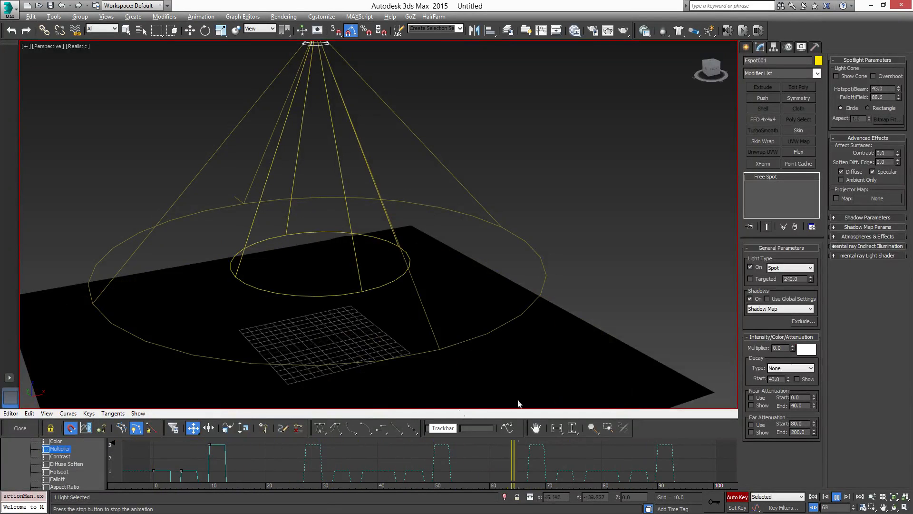
# Turn off Auto Key, close the Mini Curve Editor and return the animation to frame 0.
pyautogui.press('n')
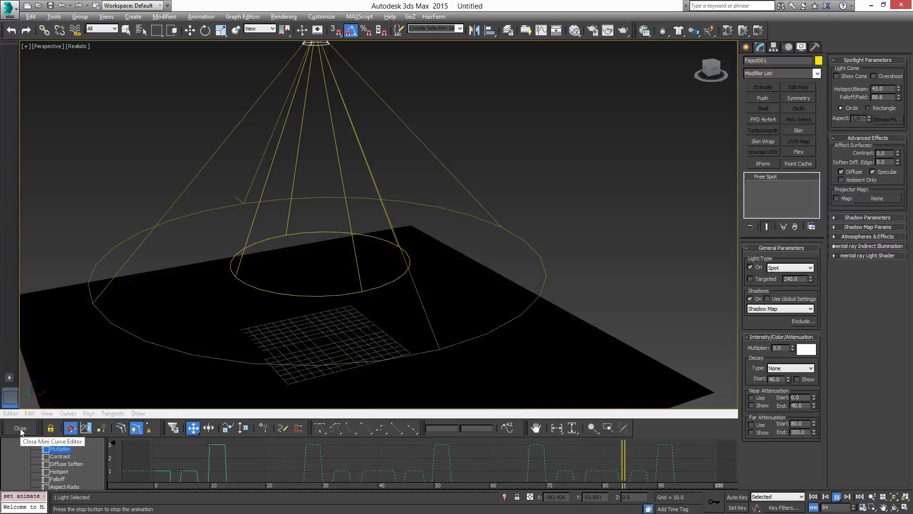
pyautogui.click(20, 429)
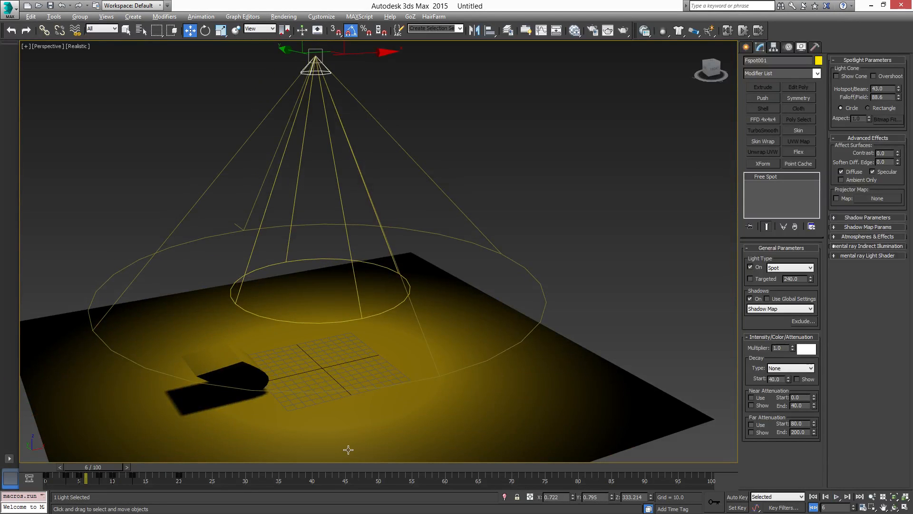
pyautogui.moveTo(113, 465); pyautogui.dragTo(82, 476)
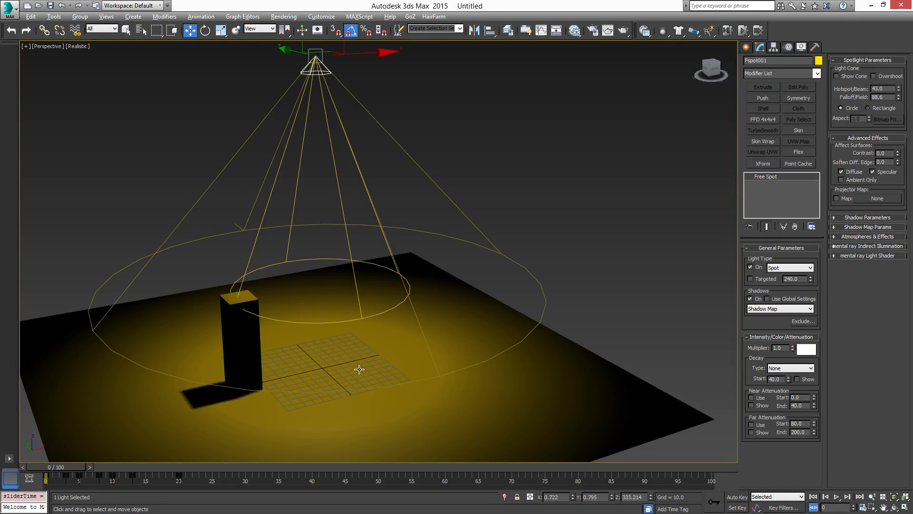
pyautogui.moveTo(451, 365); pyautogui.dragTo(470, 328, button='middle')
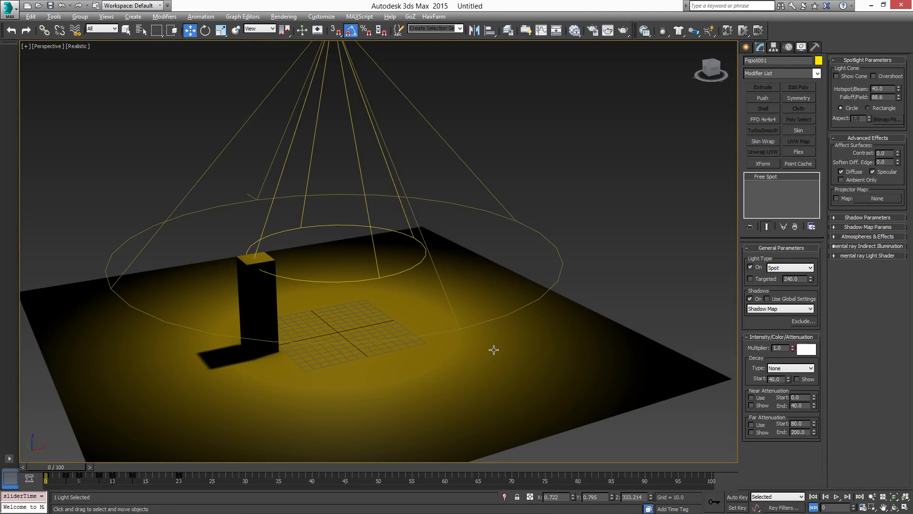
pyautogui.moveTo(445, 287); pyautogui.dragTo(463, 374, button='middle')
pyautogui.scroll(-5, 461, 371)
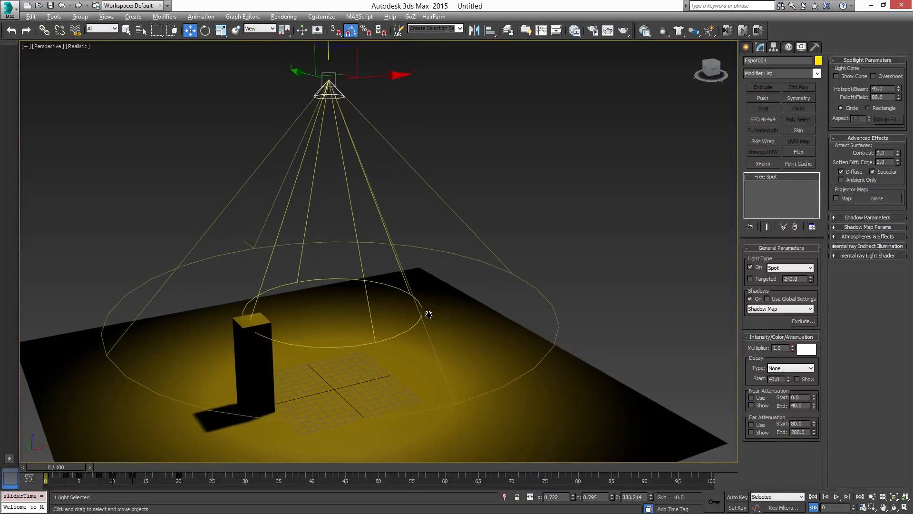
pyautogui.scroll(3, 428, 316)
pyautogui.keyDown('alt'); pyautogui.moveTo(423, 266); pyautogui.dragTo(476, 306, button='middle'); pyautogui.keyUp('alt')
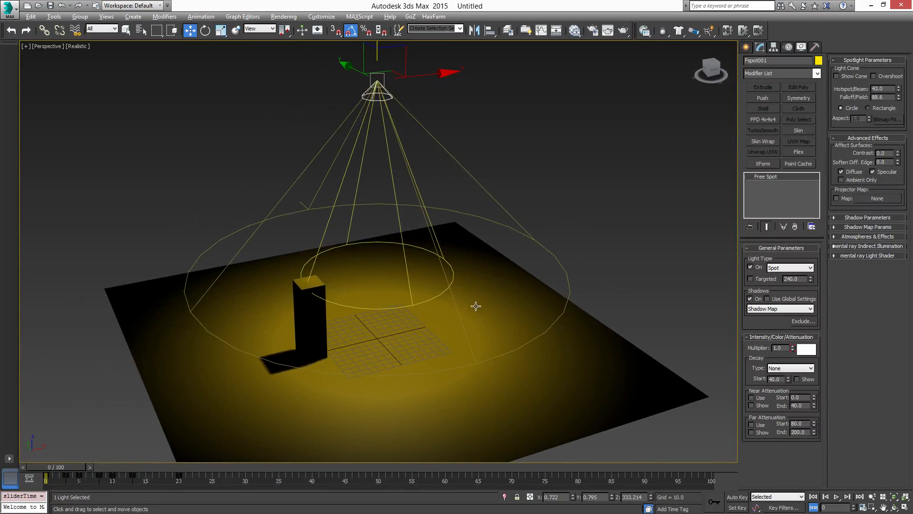